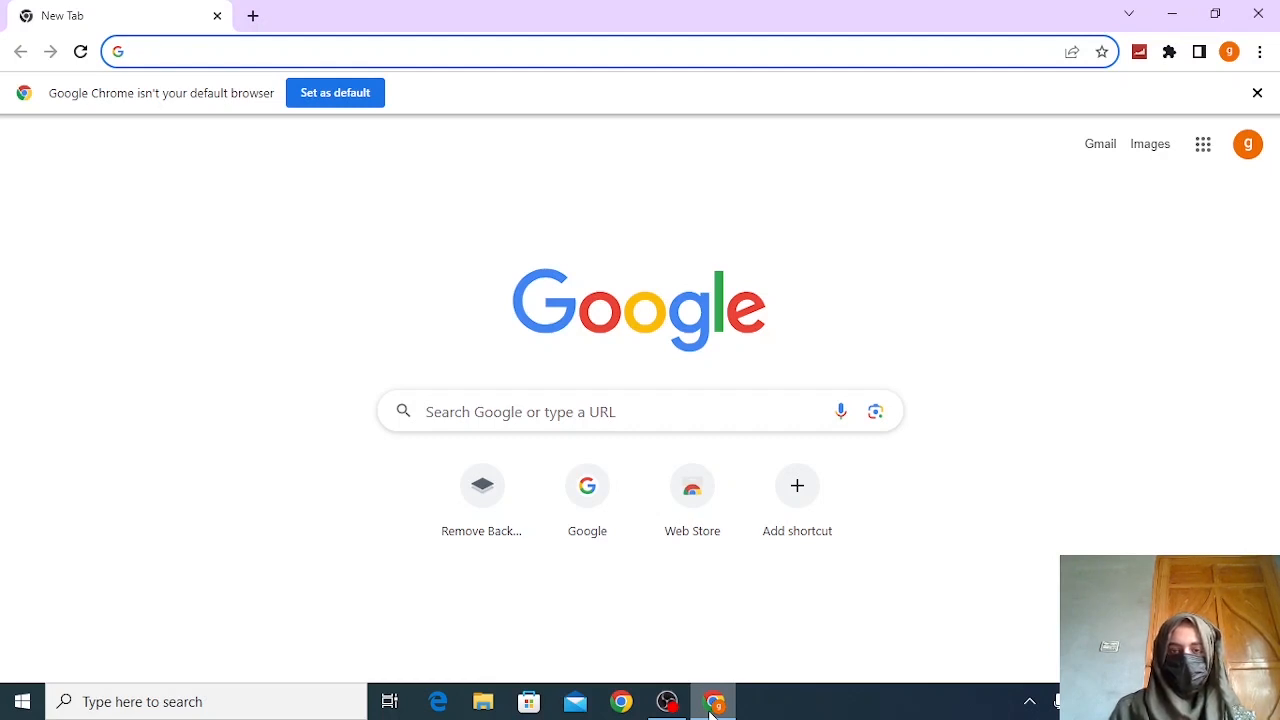
Search Google for fiverr and open the Fiverr marketplace website
left_click(449, 406)
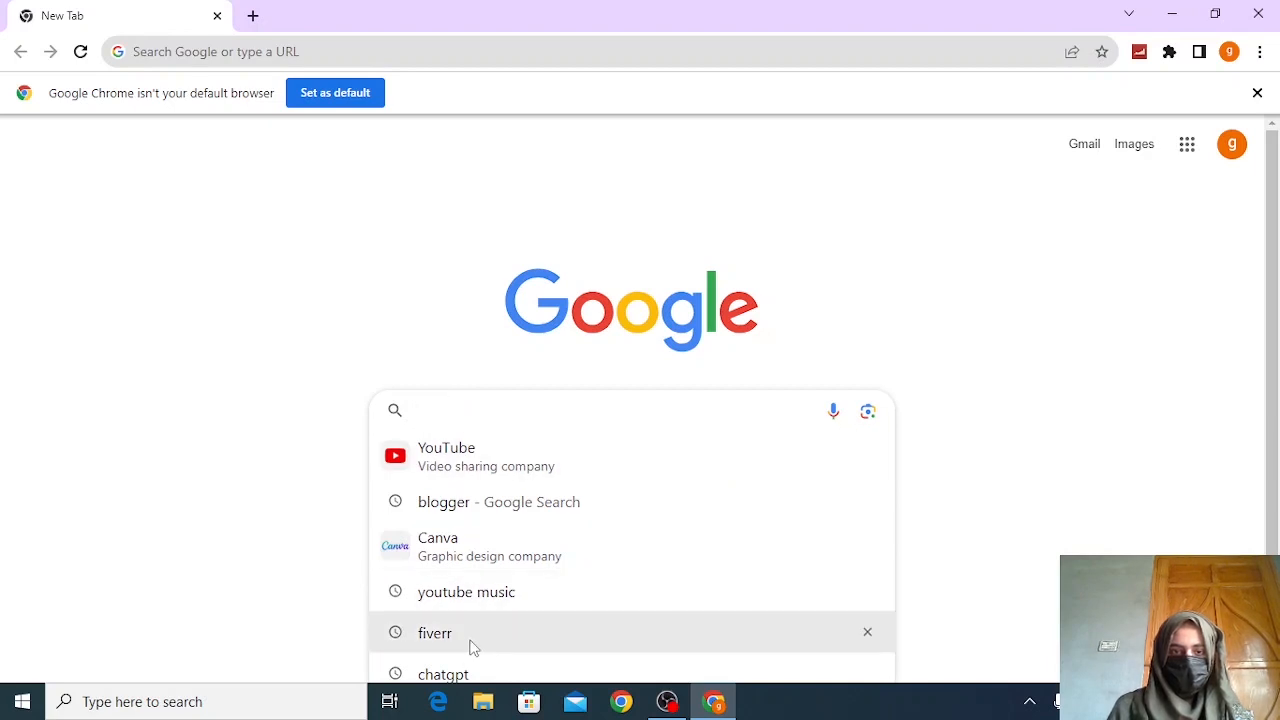
left_click(470, 645)
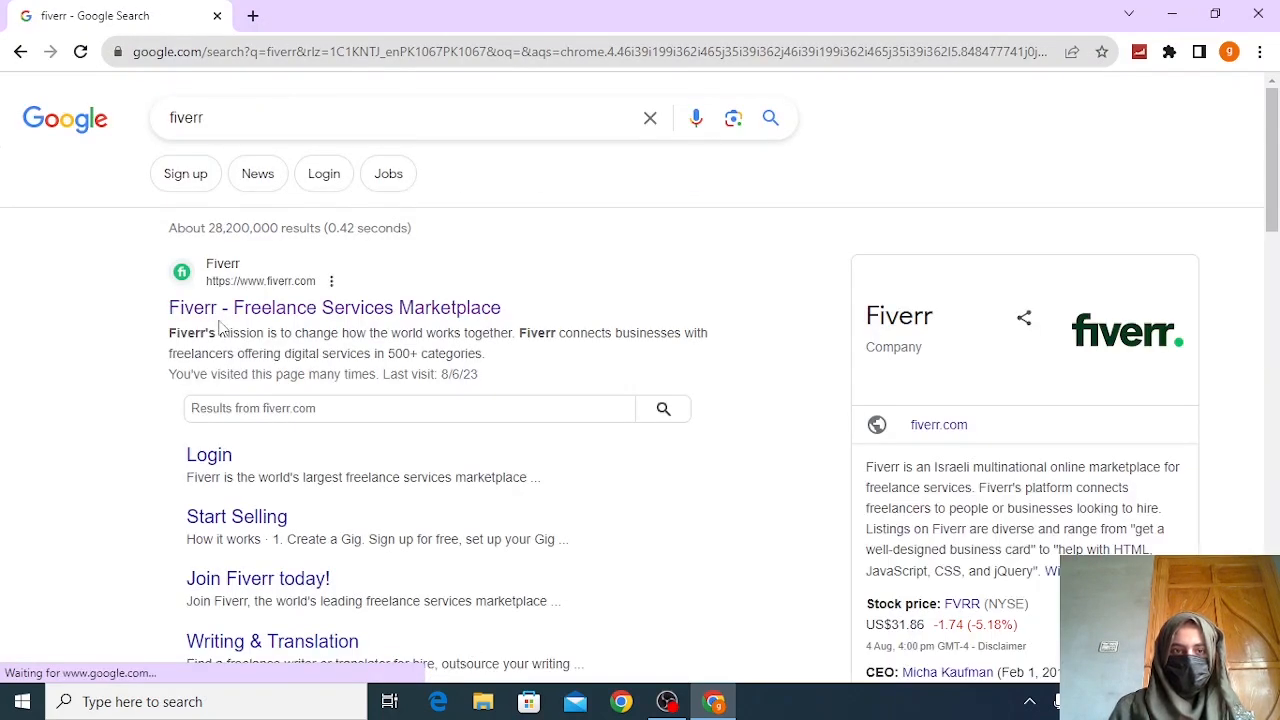
left_click(270, 315)
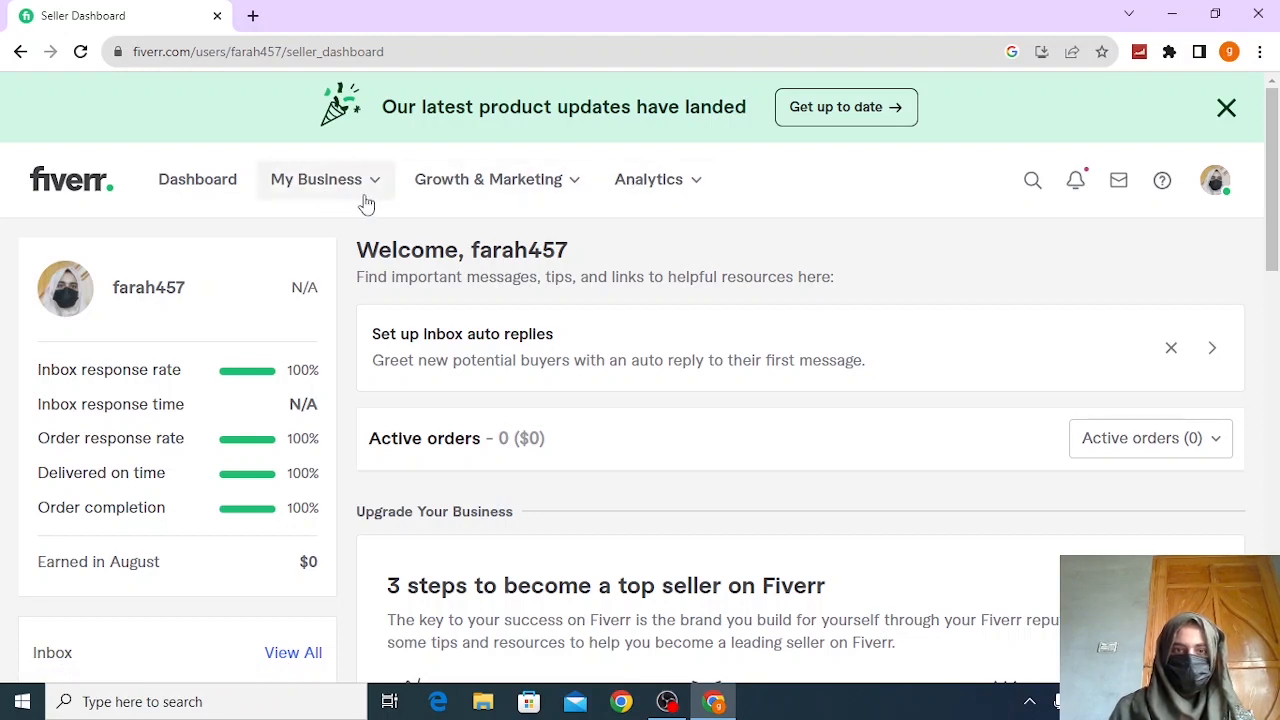
Open the list of own gigs under My Business and start creating a new gig
left_click(313, 188)
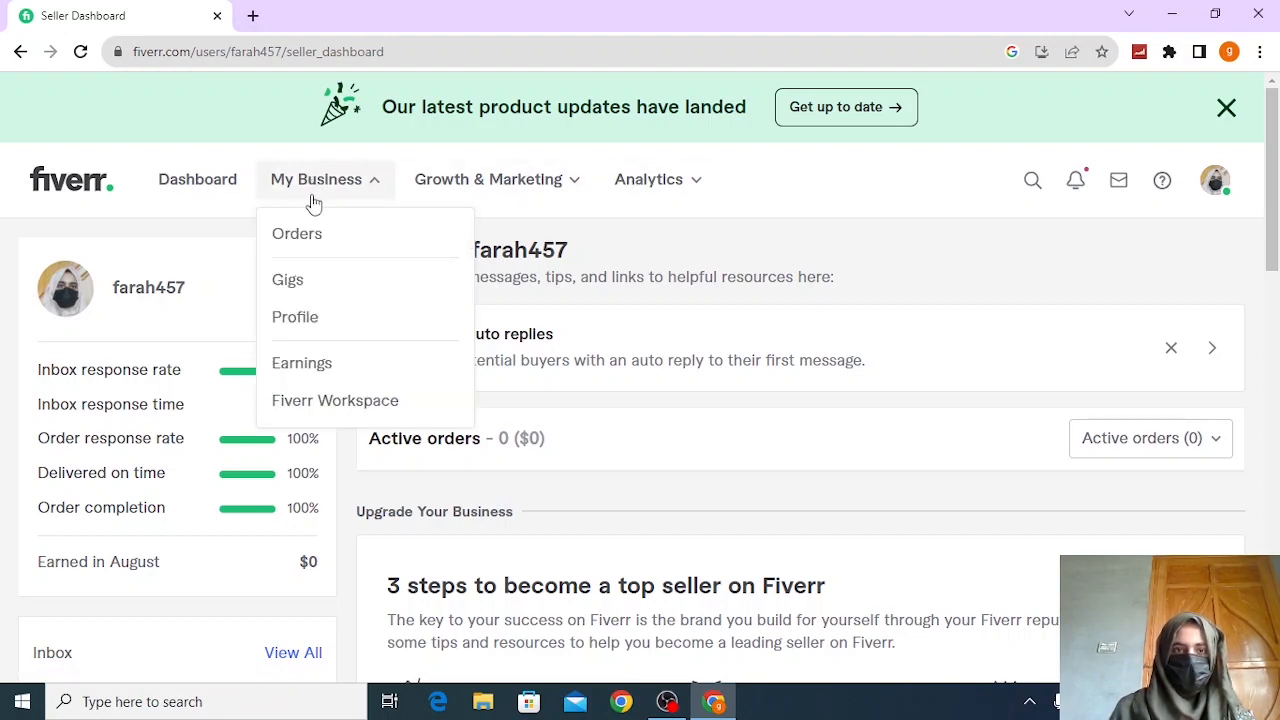
left_click(314, 284)
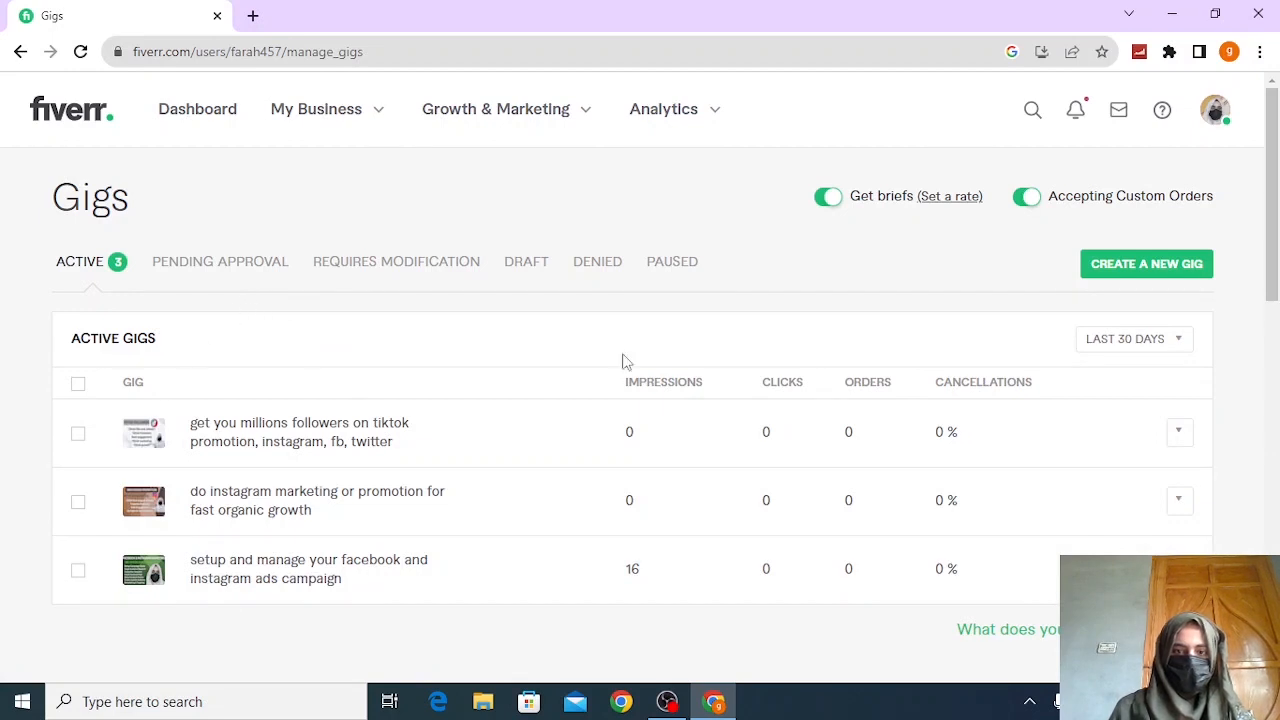
left_click(1174, 268)
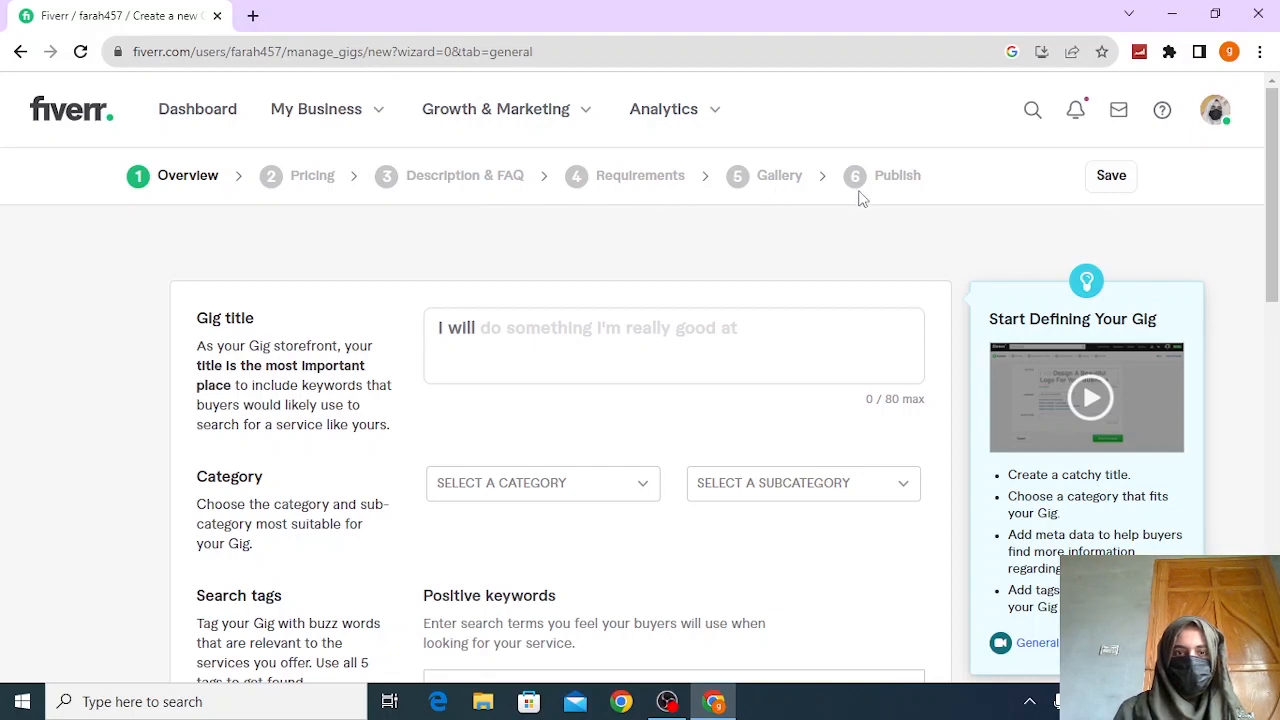
left_click(504, 317)
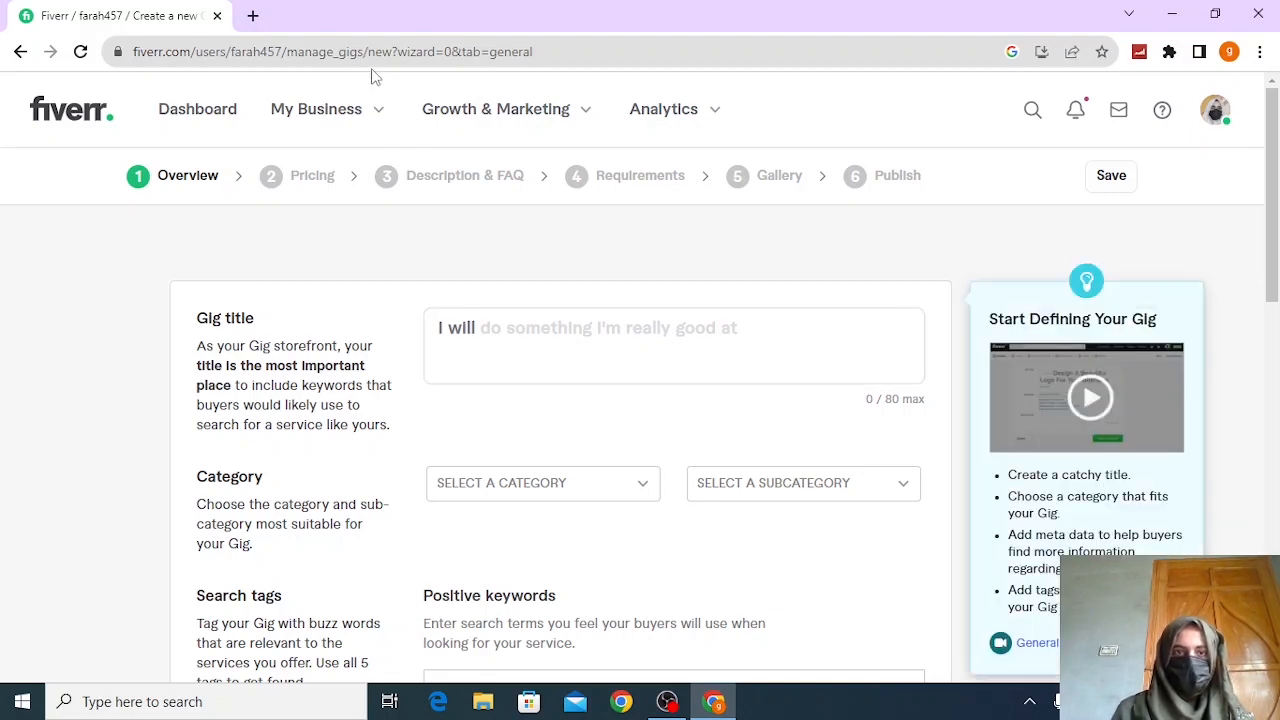
Open Fiverr in a second browser tab through a Google search for fiverr and switch the account to buying mode
left_click(253, 15)
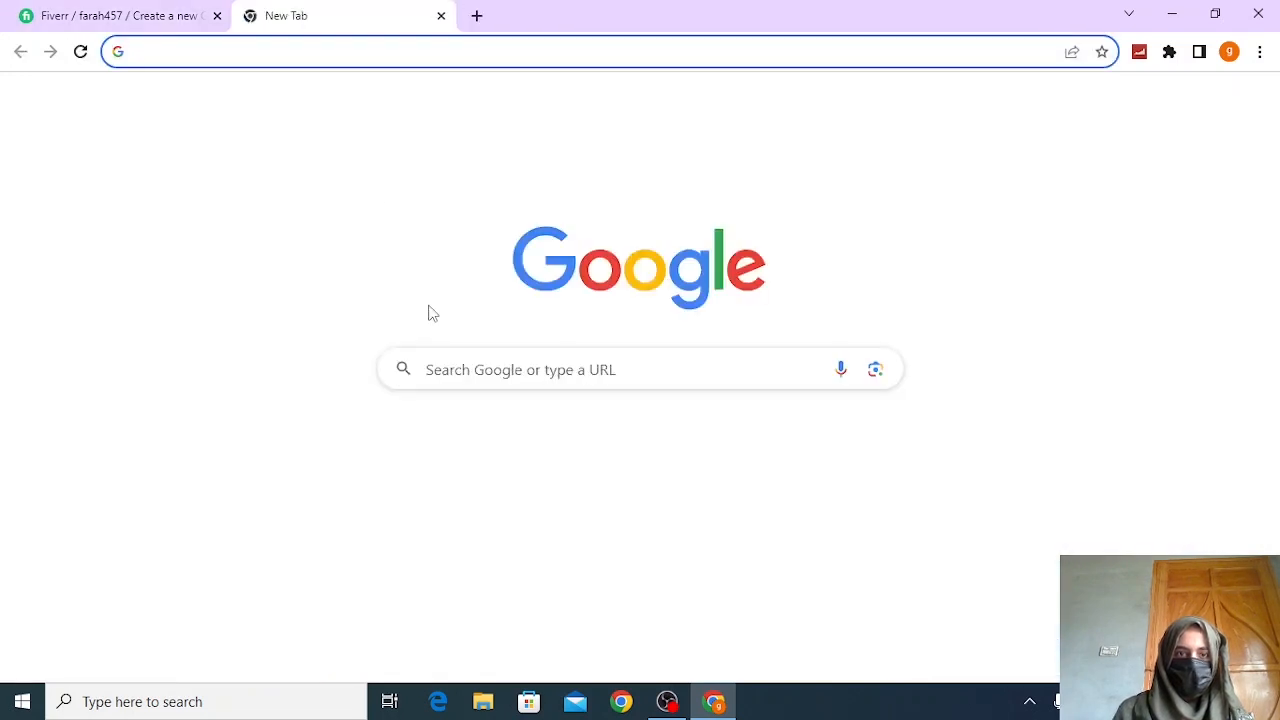
left_click(447, 366)
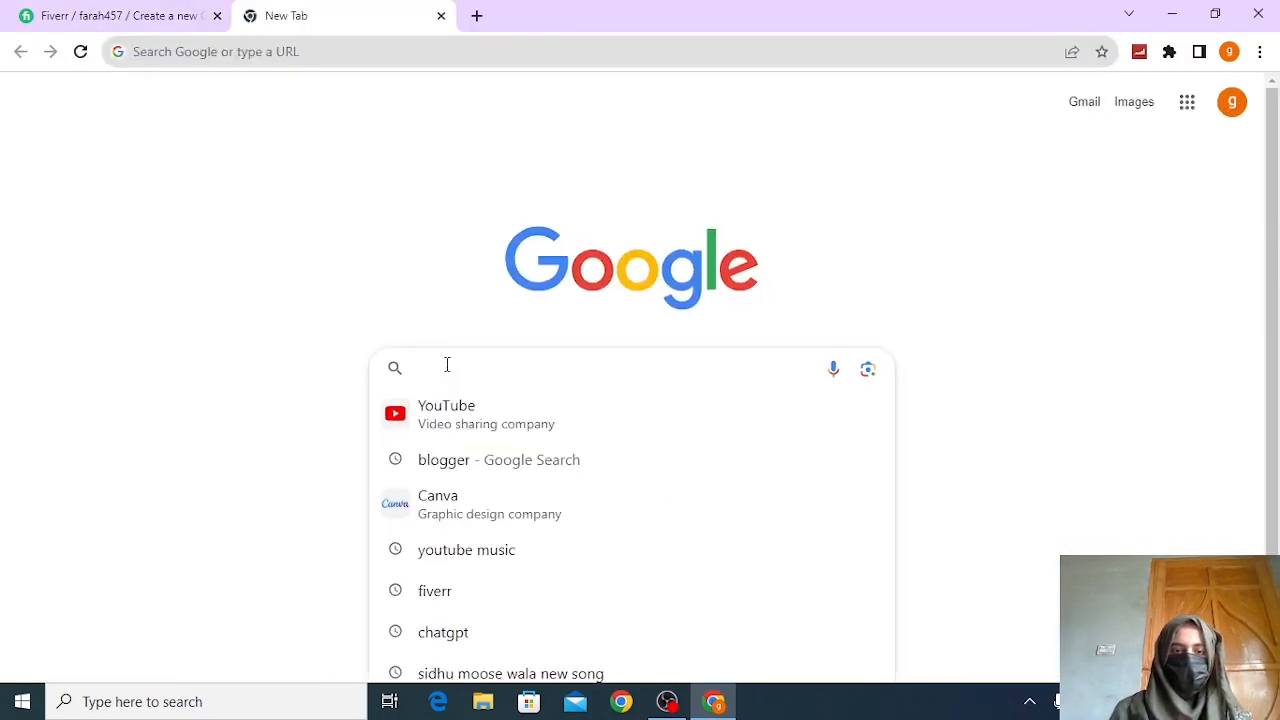
left_click(459, 591)
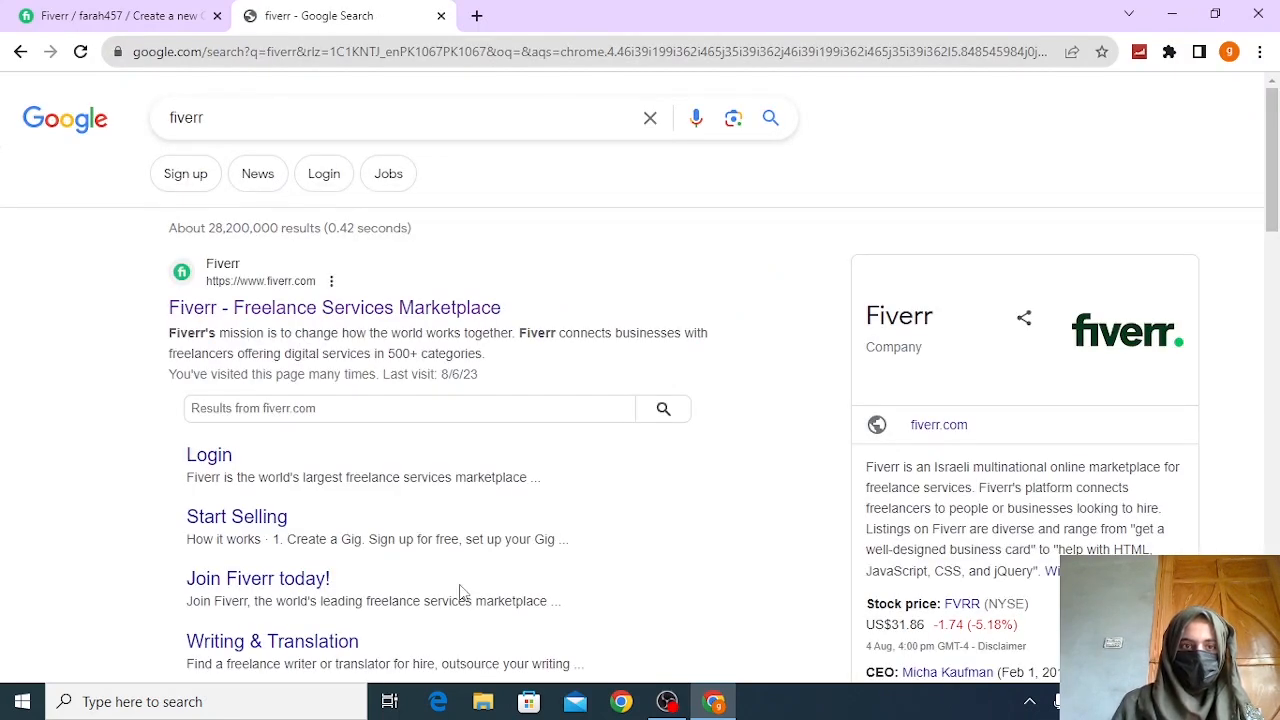
left_click(287, 318)
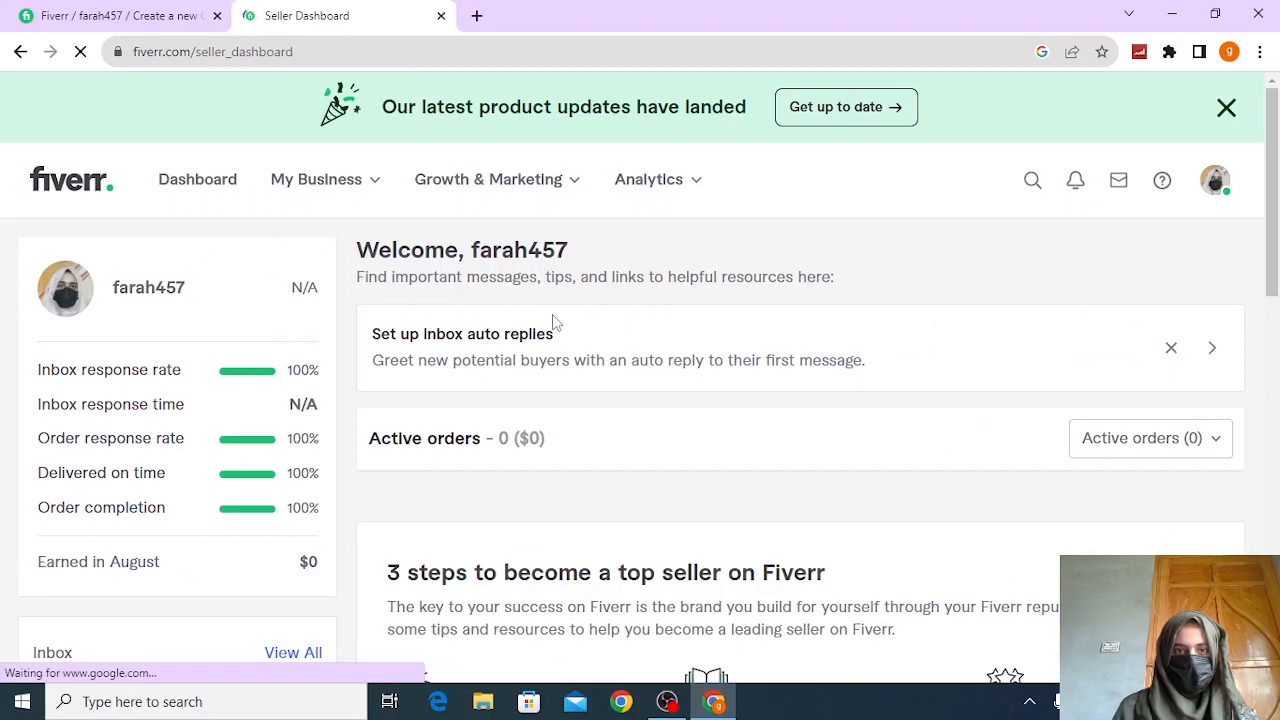
left_click(1215, 182)
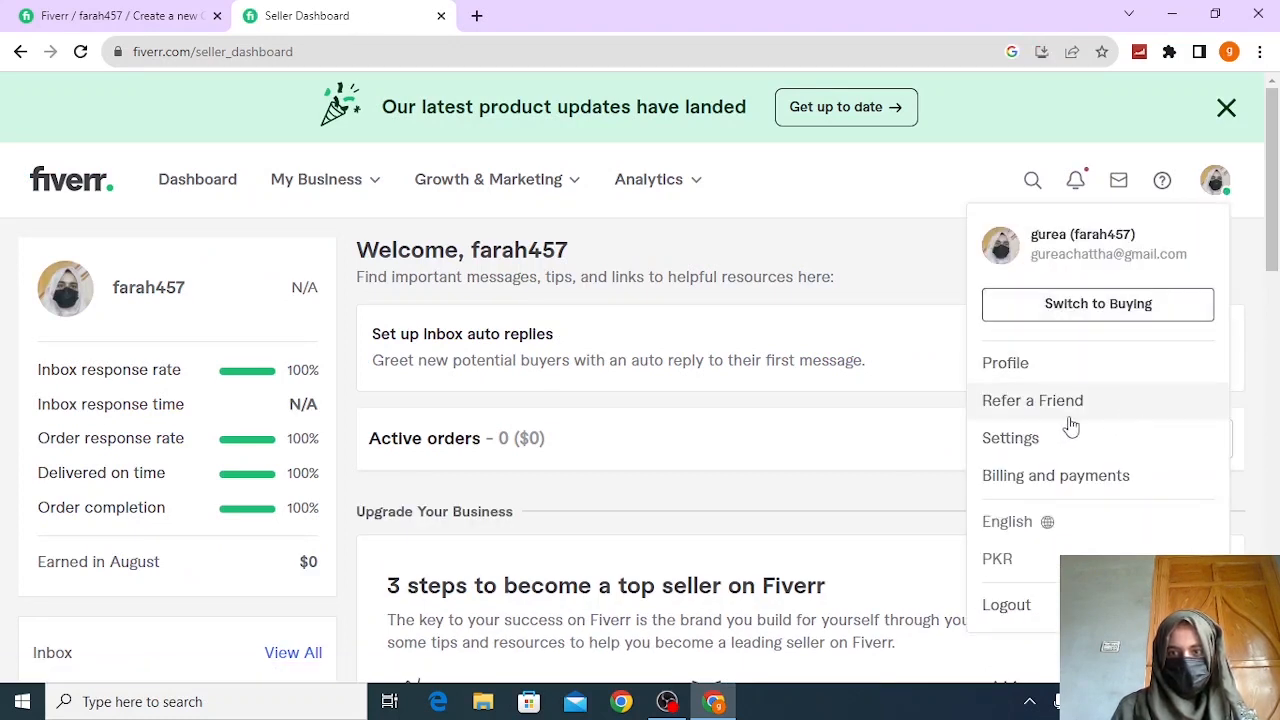
left_click(1114, 313)
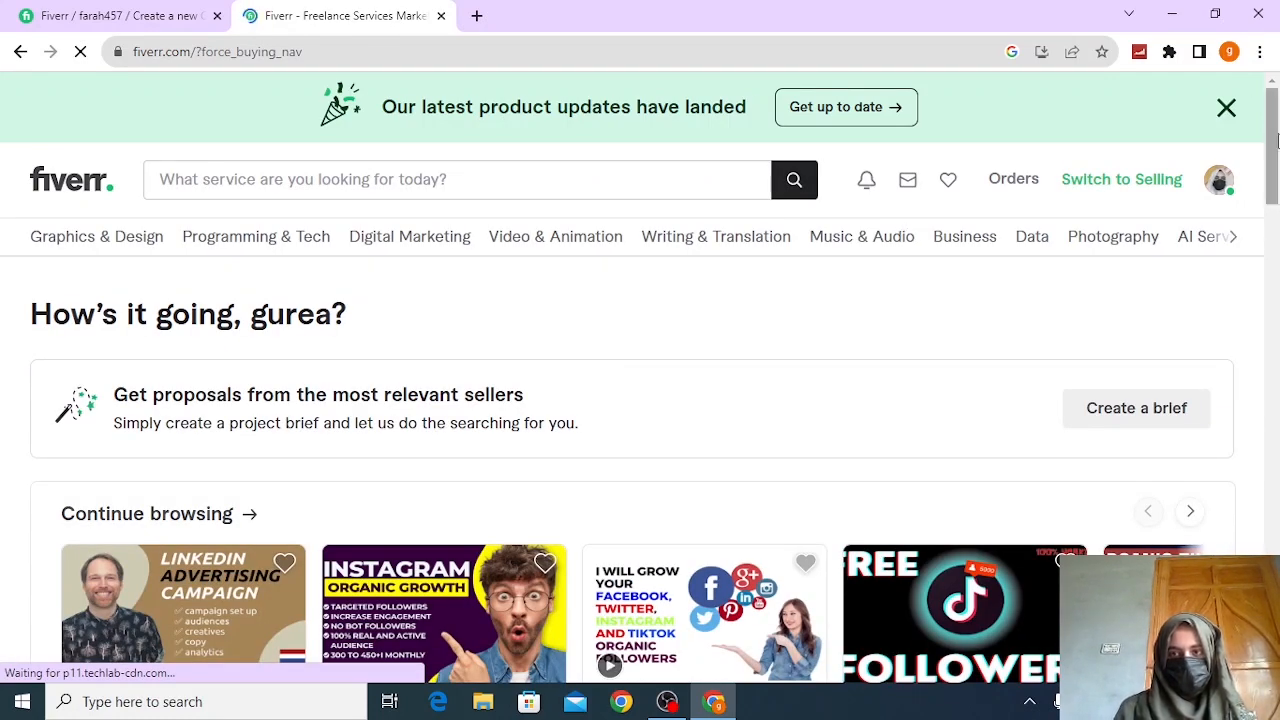
Examine the recently browsed gigs and the Instagram promotion gig's title, comparing them with the empty title field of the new gig
left_click(105, 10)
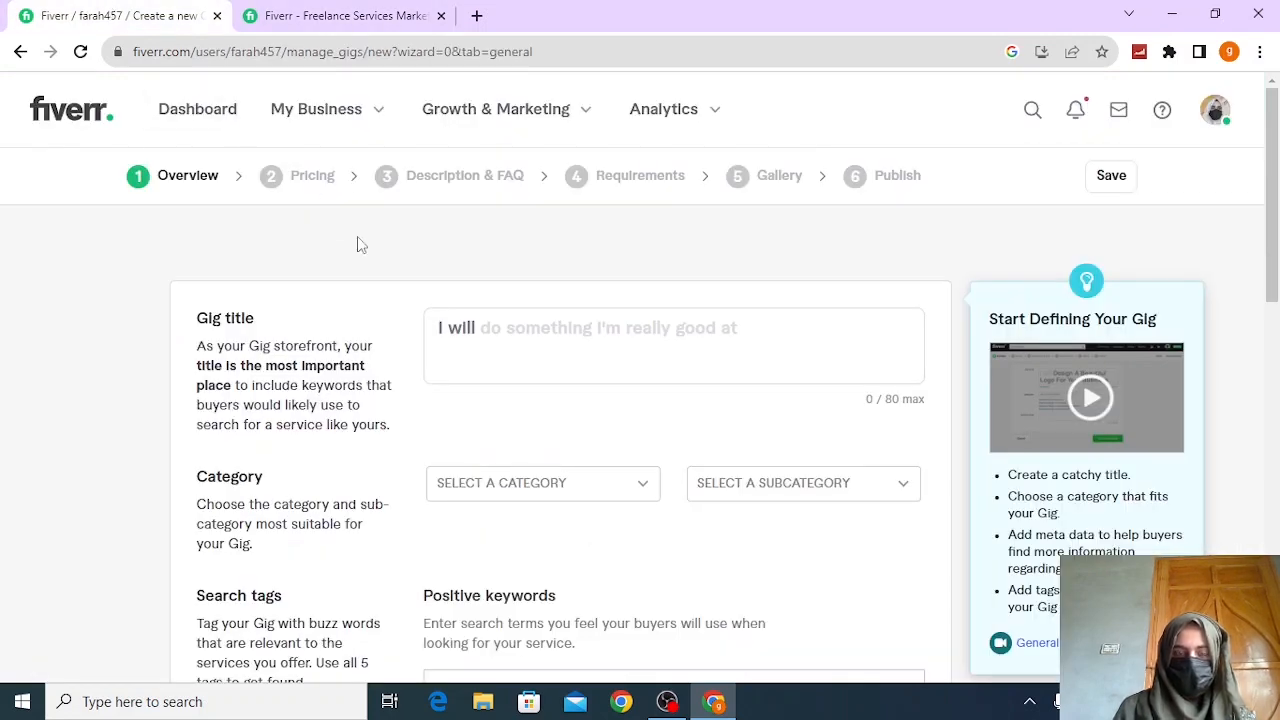
left_click(357, 10)
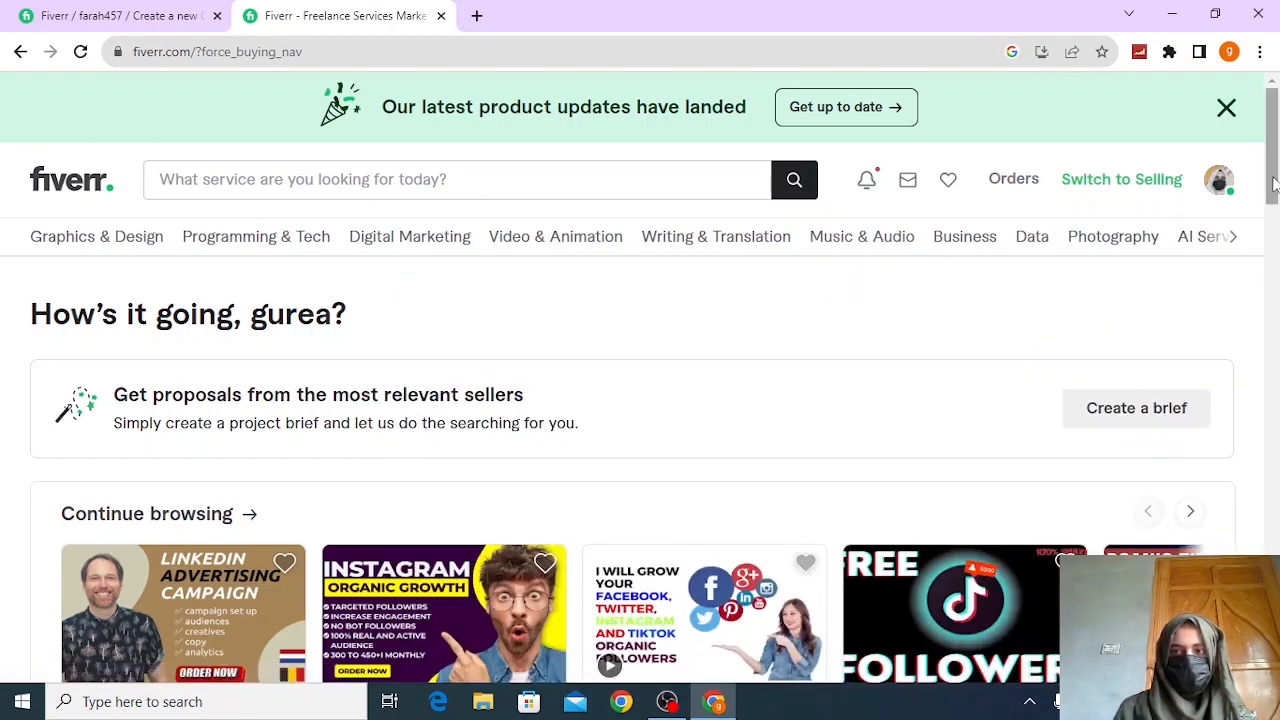
left_click_drag(1273, 183, 1273, 230)
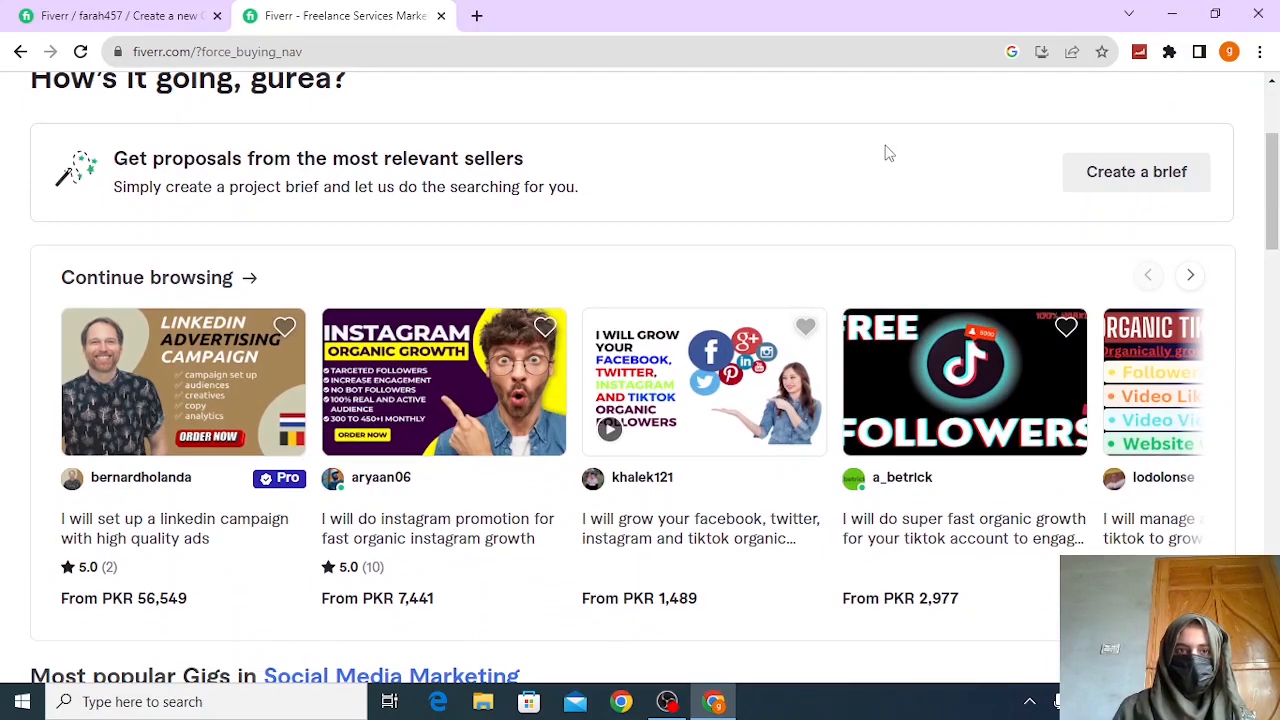
left_click(148, 12)
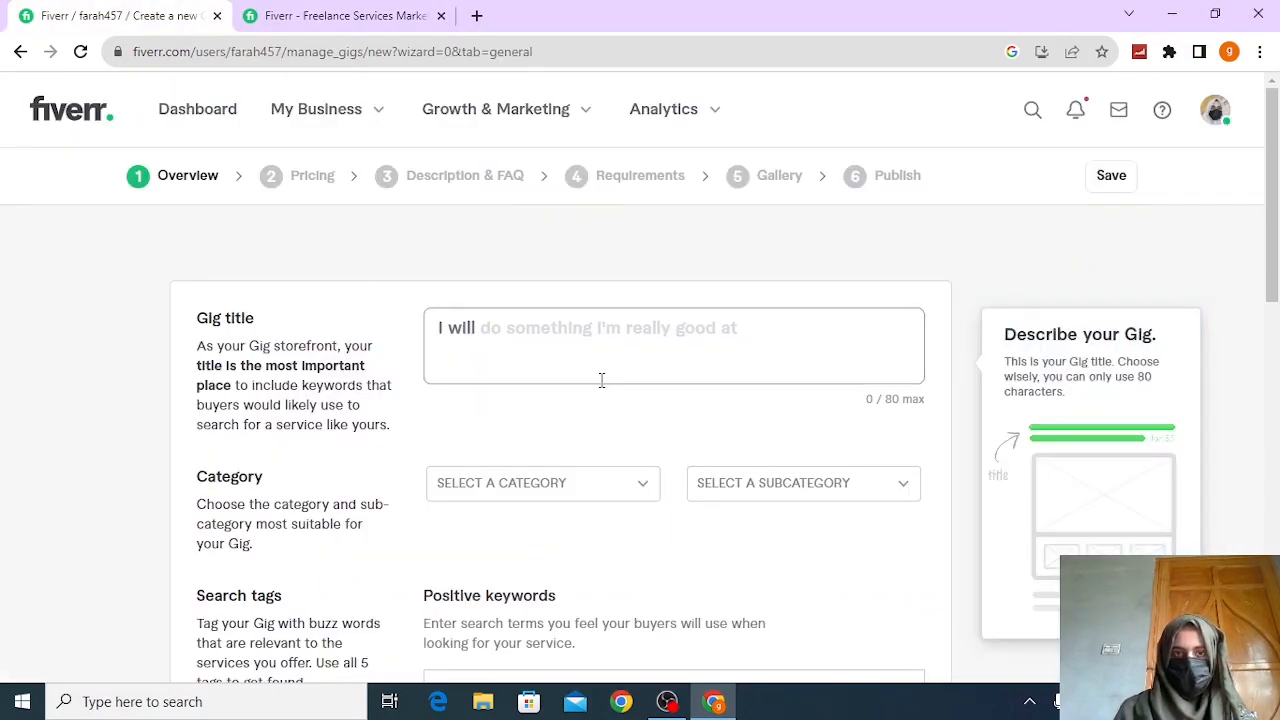
left_click(381, 8)
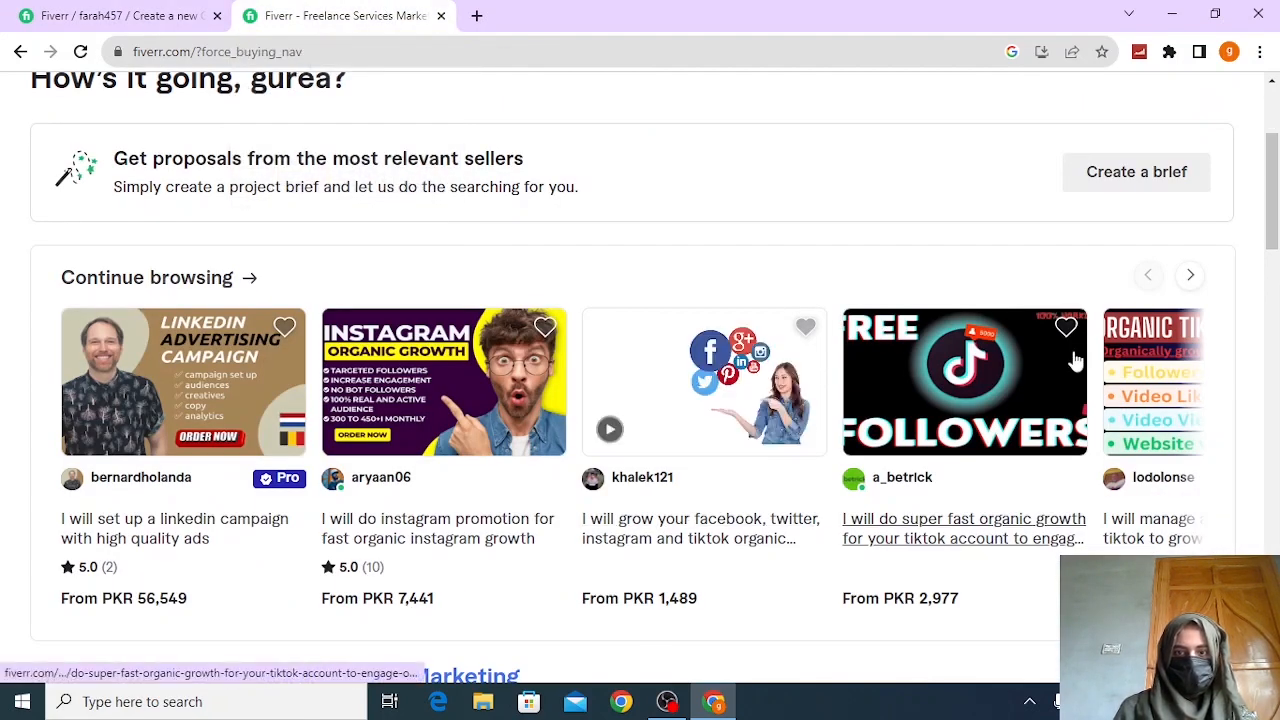
left_click(430, 383)
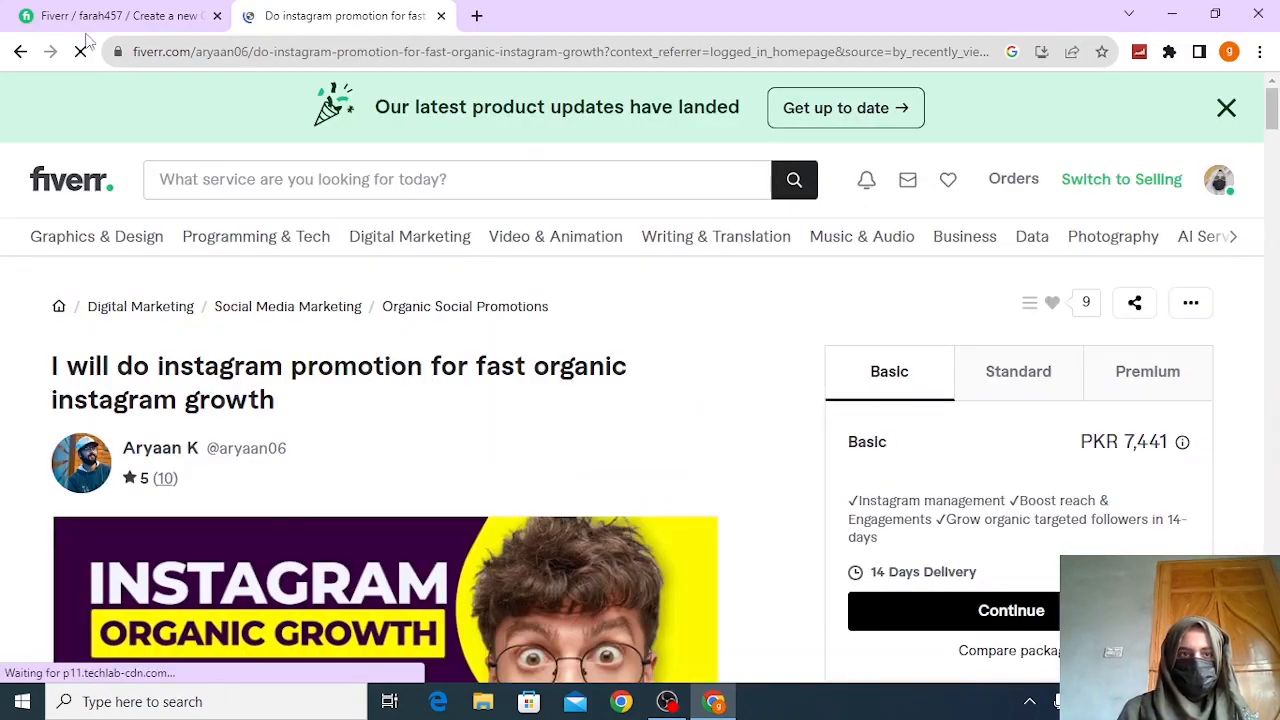
left_click(122, 12)
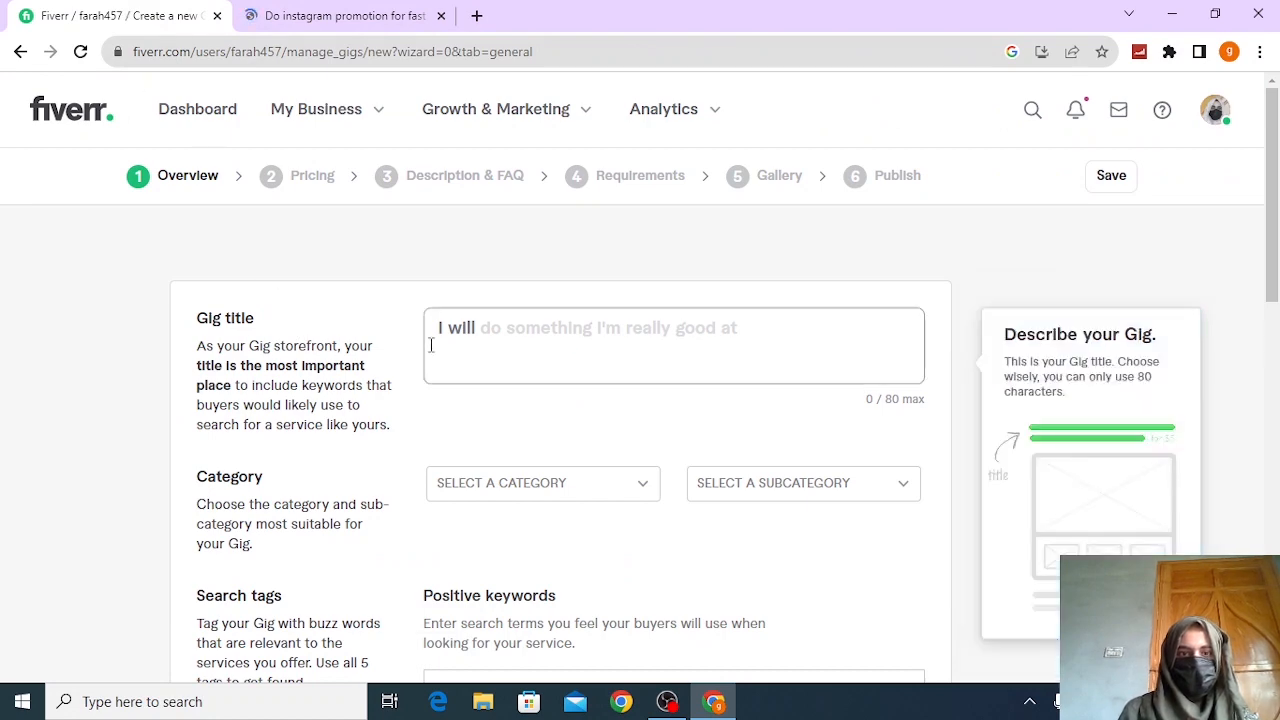
left_click(369, 13)
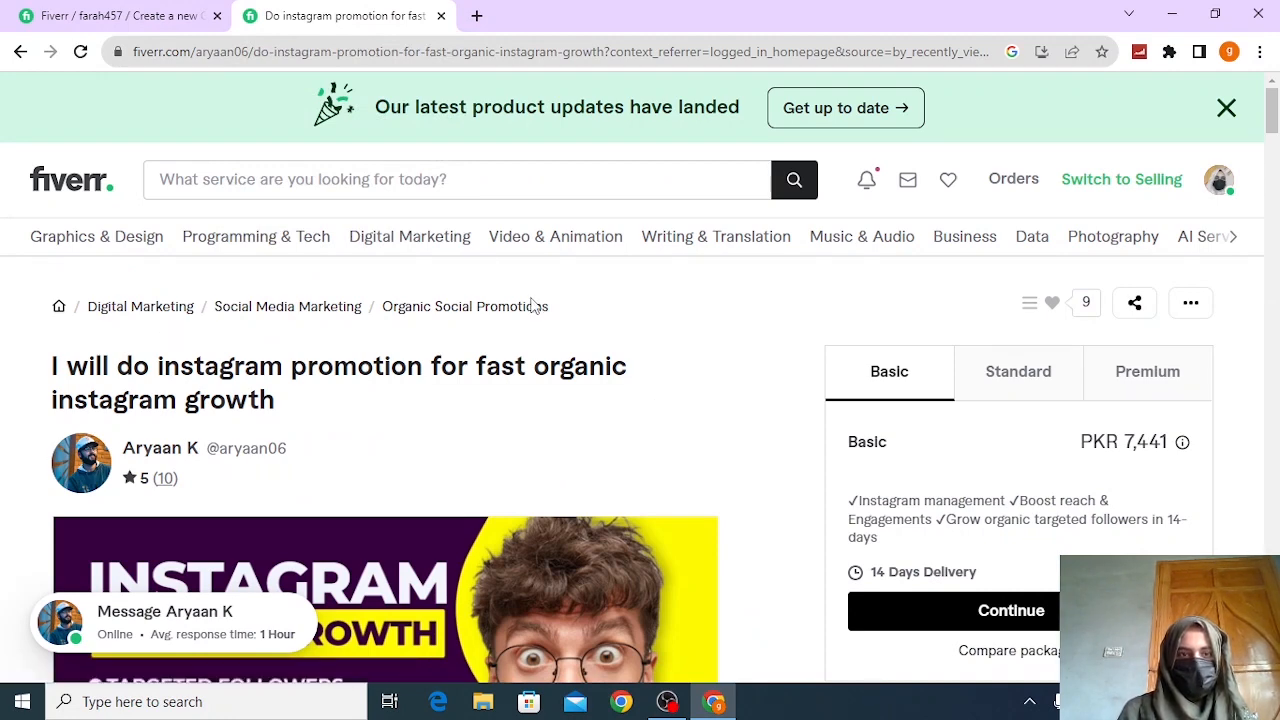
Search Fiverr for "linkdin ads" and browse the resulting gigs for a title to model the new gig on
left_click(191, 178)
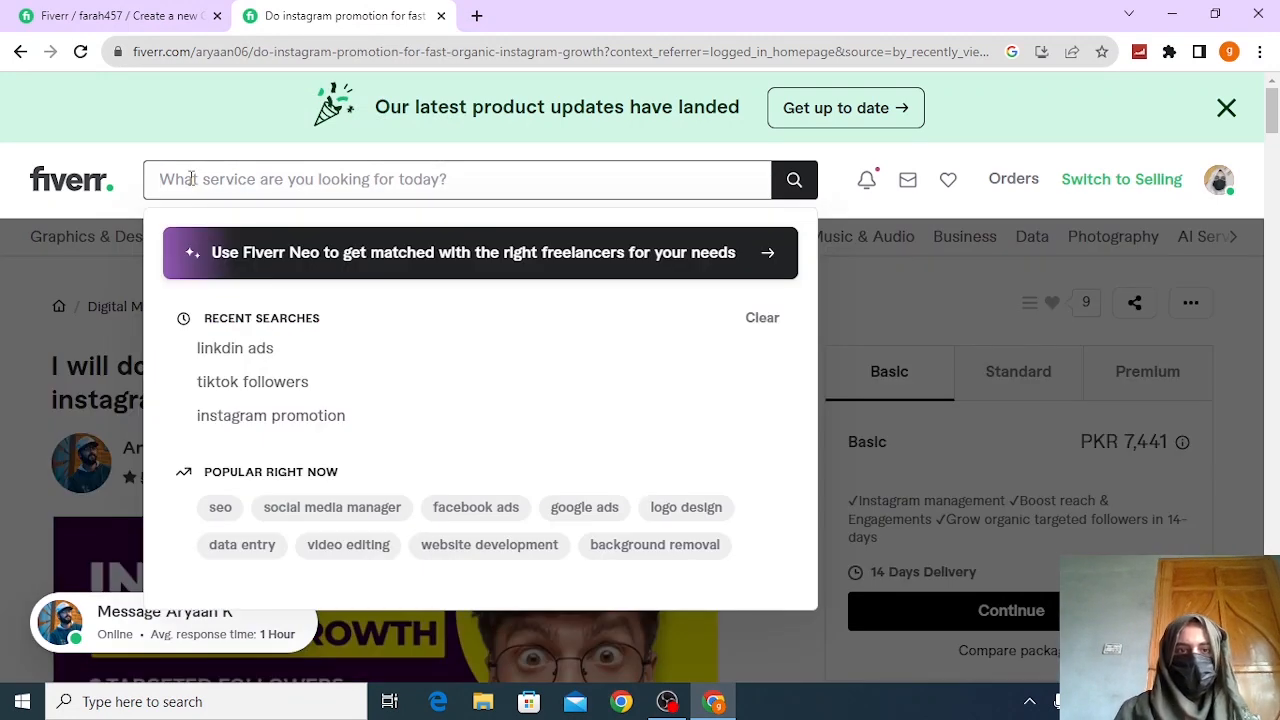
type("linkdin")
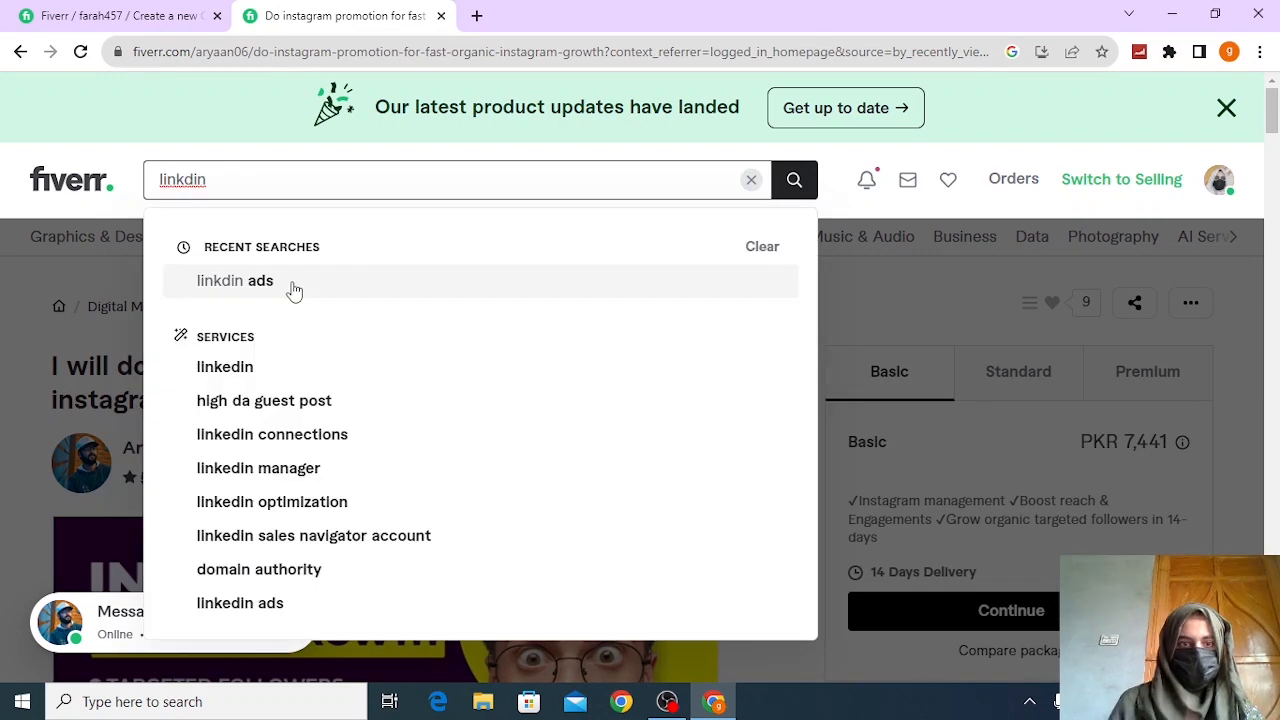
left_click(292, 286)
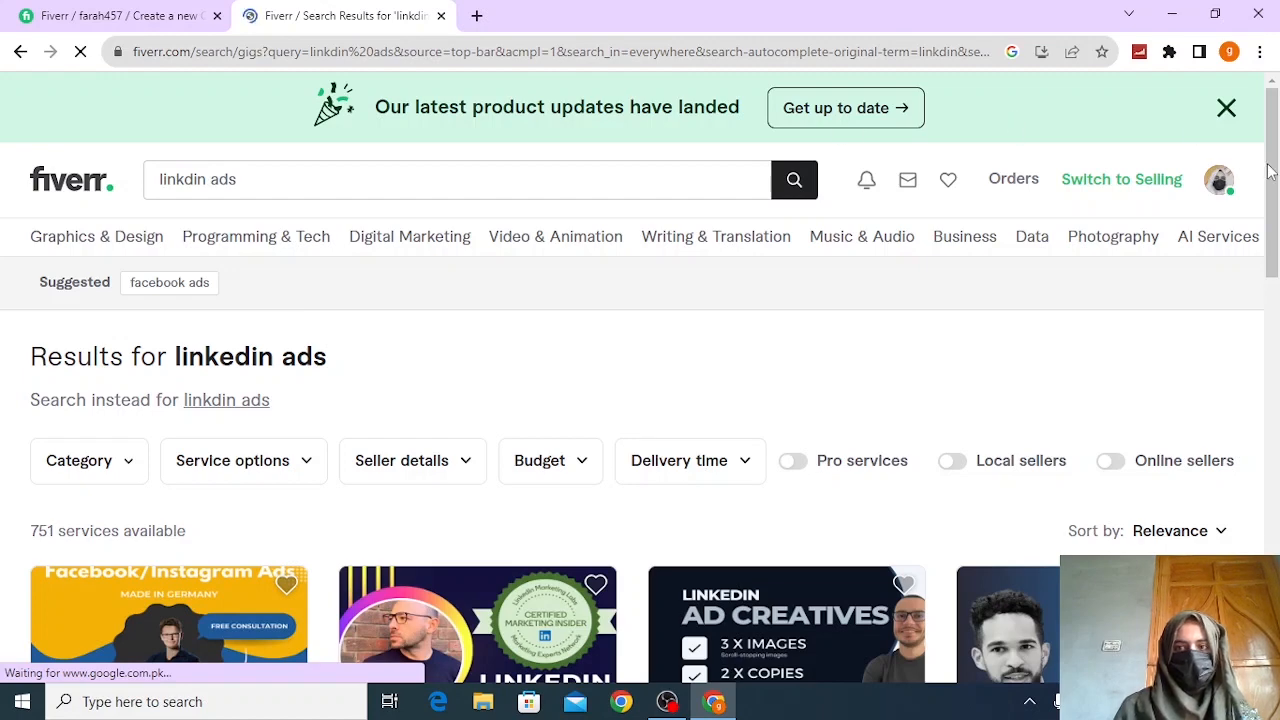
scroll(1274, 163, "down", 3)
scroll(1274, 163, "down", 3)
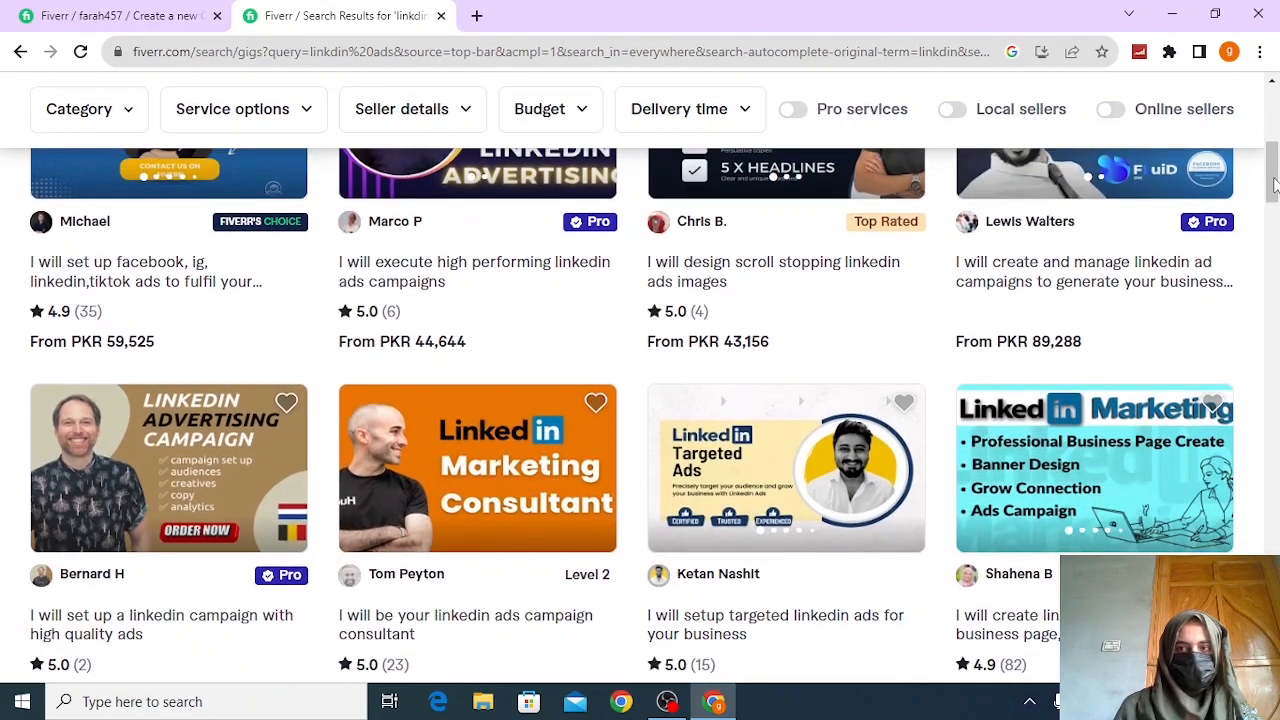
left_click(112, 15)
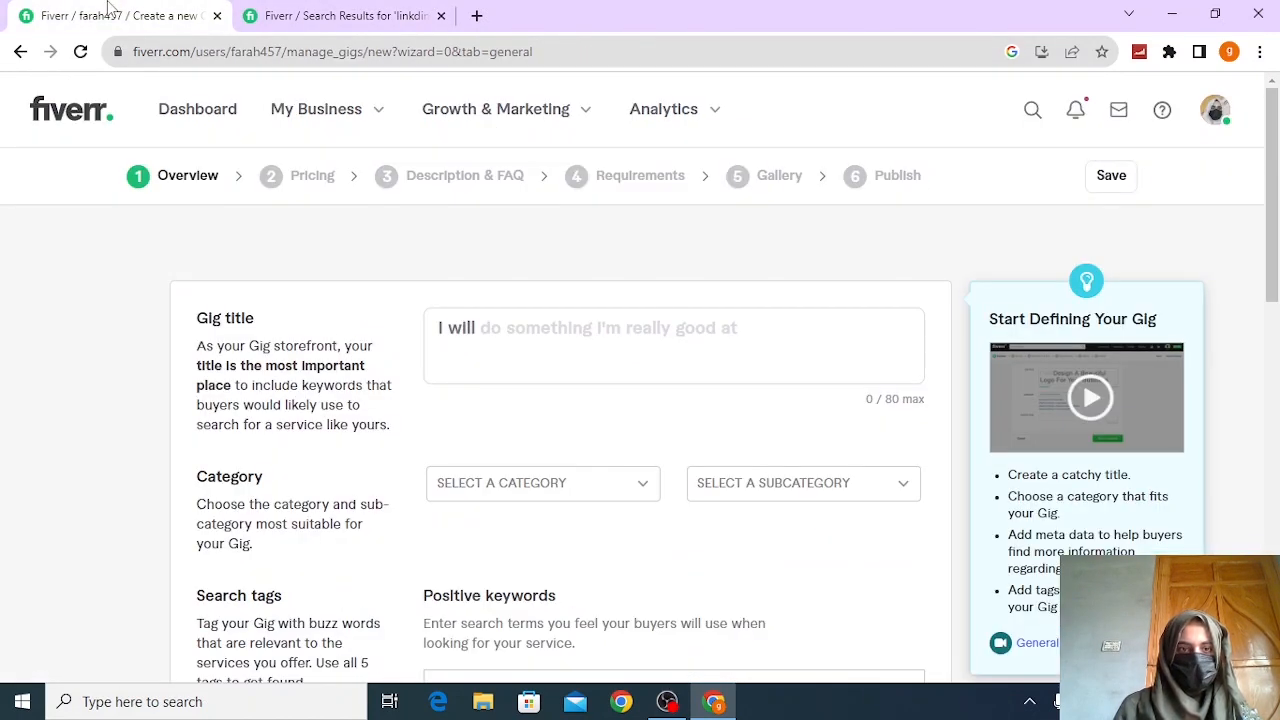
left_click(375, 10)
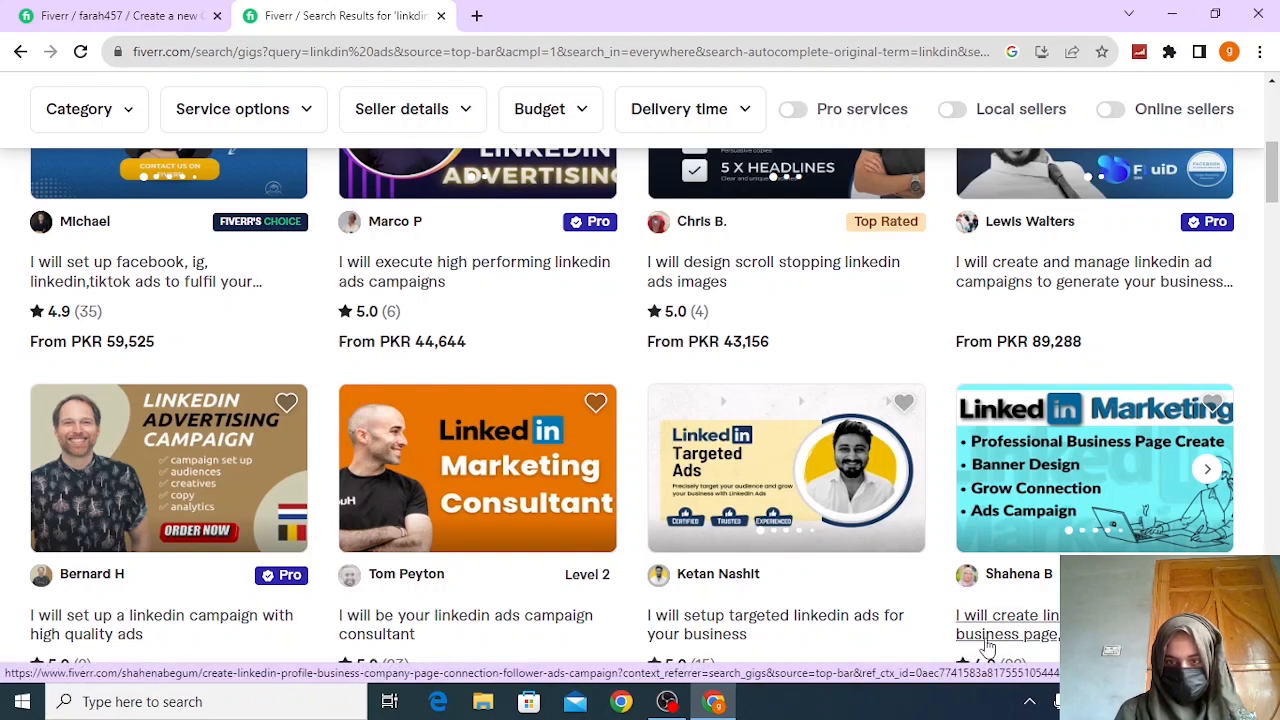
Open the LinkedIn Marketing gig and copy its title "I will create linkedin company business page, grow connections and ads campaign"
left_click(1080, 493)
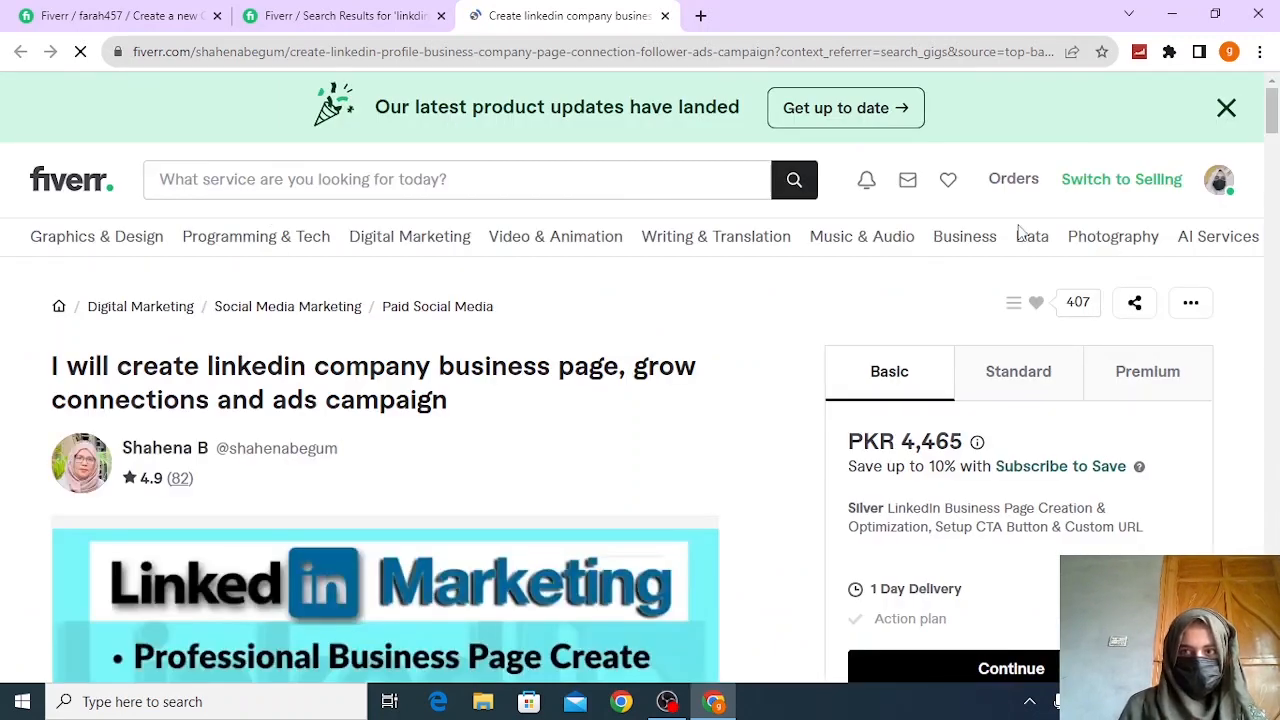
left_click_drag(1272, 112, 1273, 109)
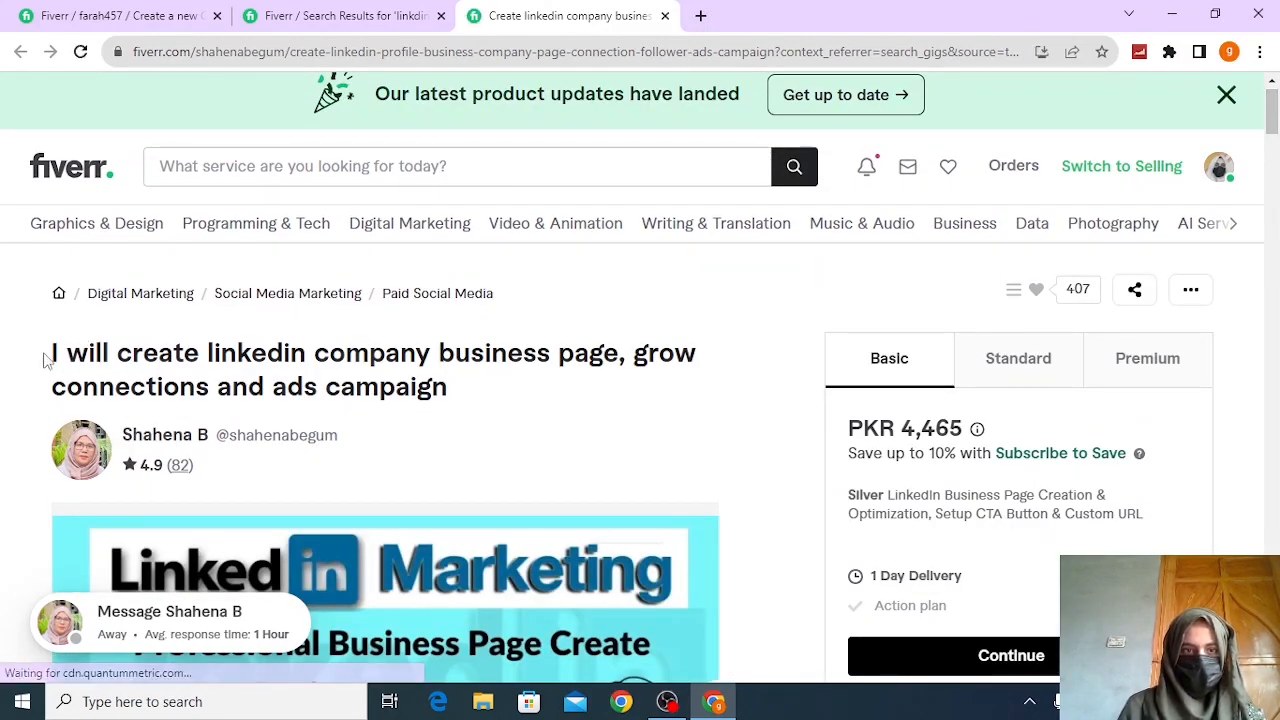
left_click_drag(49, 356, 470, 398)
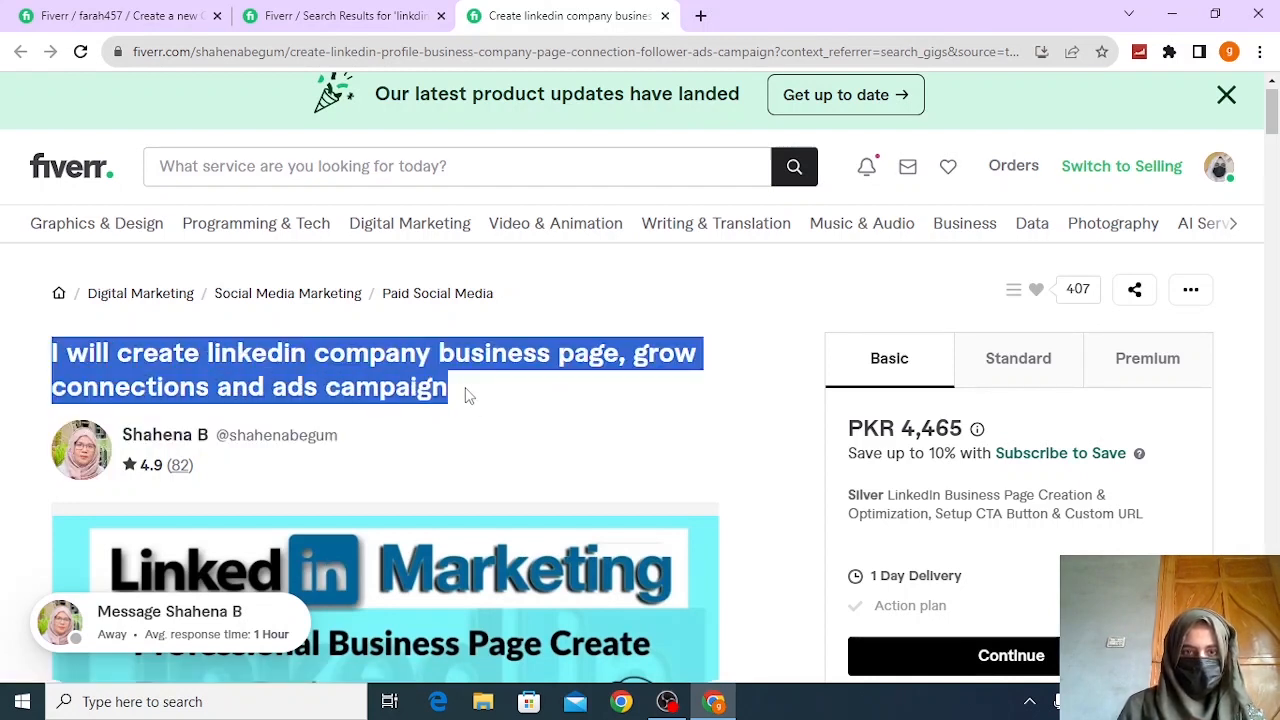
right_click(451, 392)
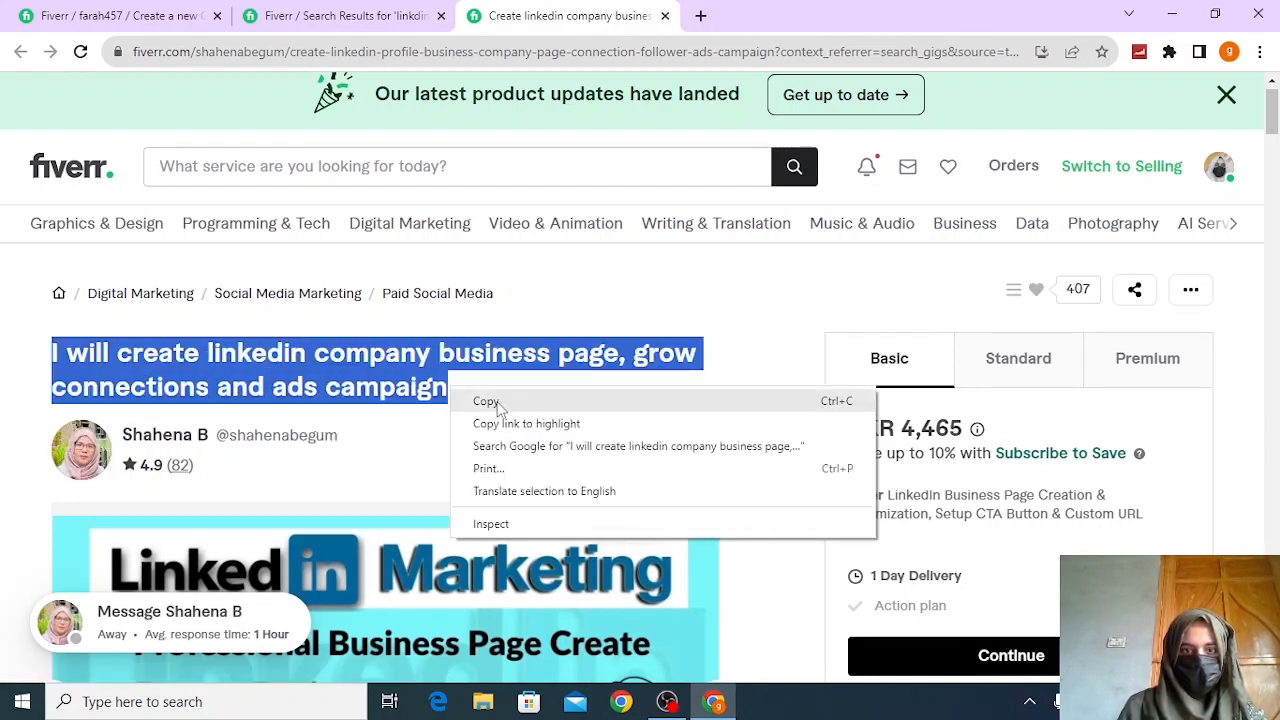
left_click(497, 403)
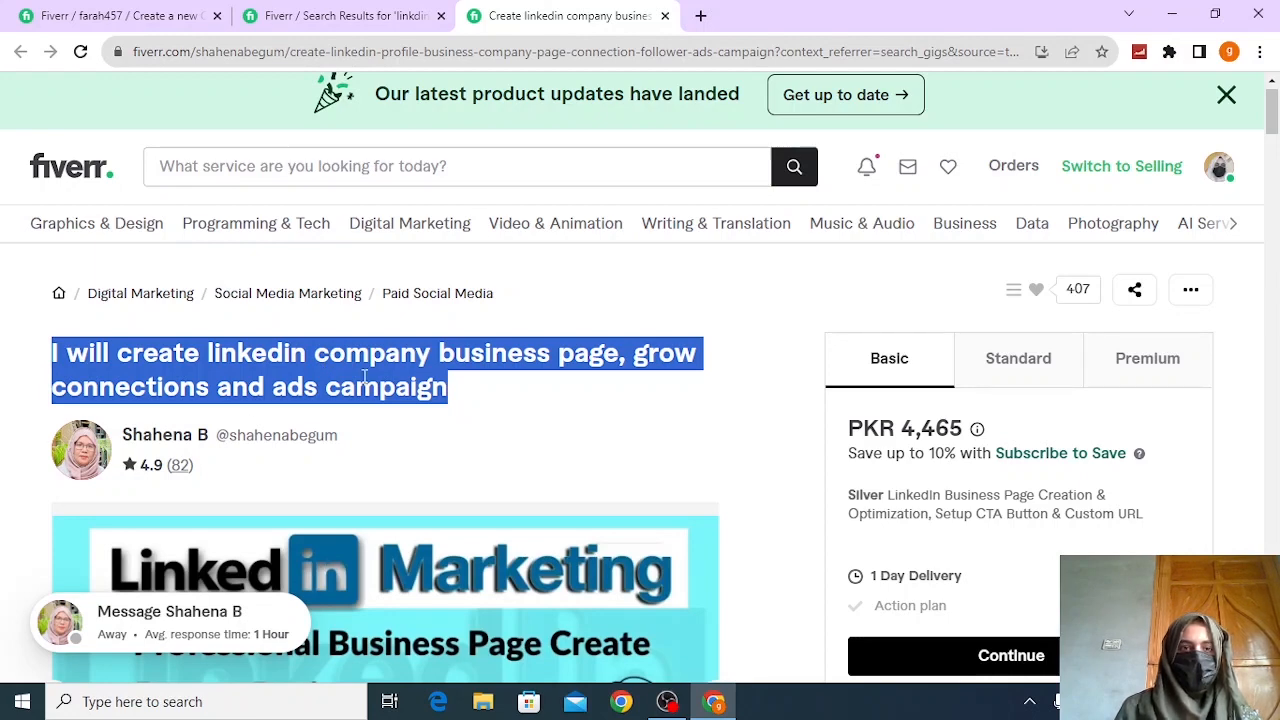
Paste the copied title into the new gig's title field and delete the duplicated "I will"
left_click(176, 14)
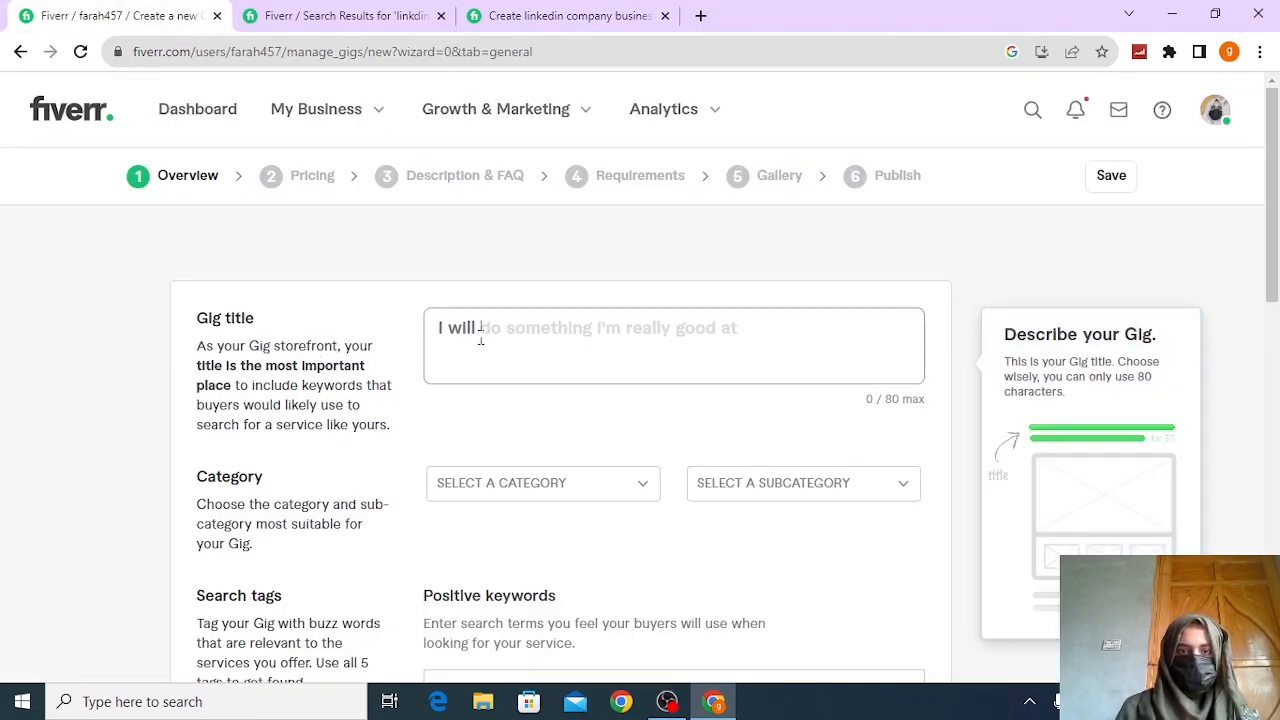
key("ctrl+v")
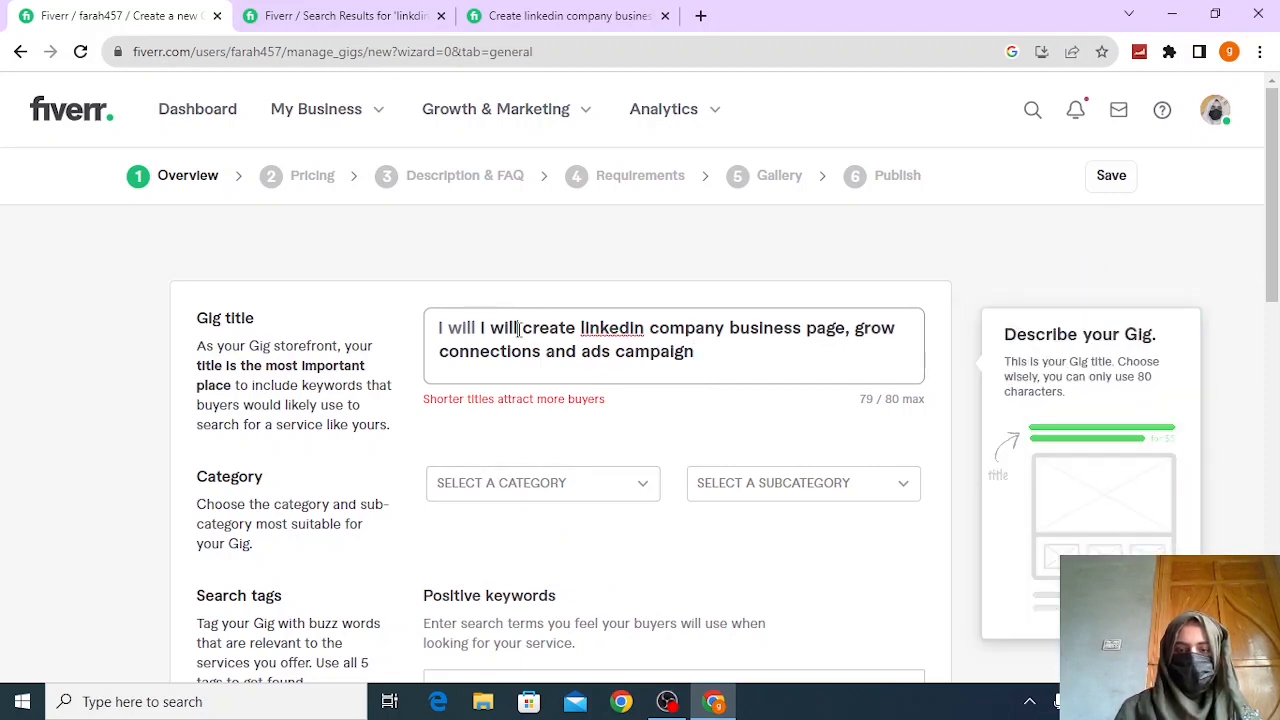
key("BackSpace")
key("BackSpace")
key("BackSpace")
key("BackSpace")
key("BackSpace")
key("BackSpace")
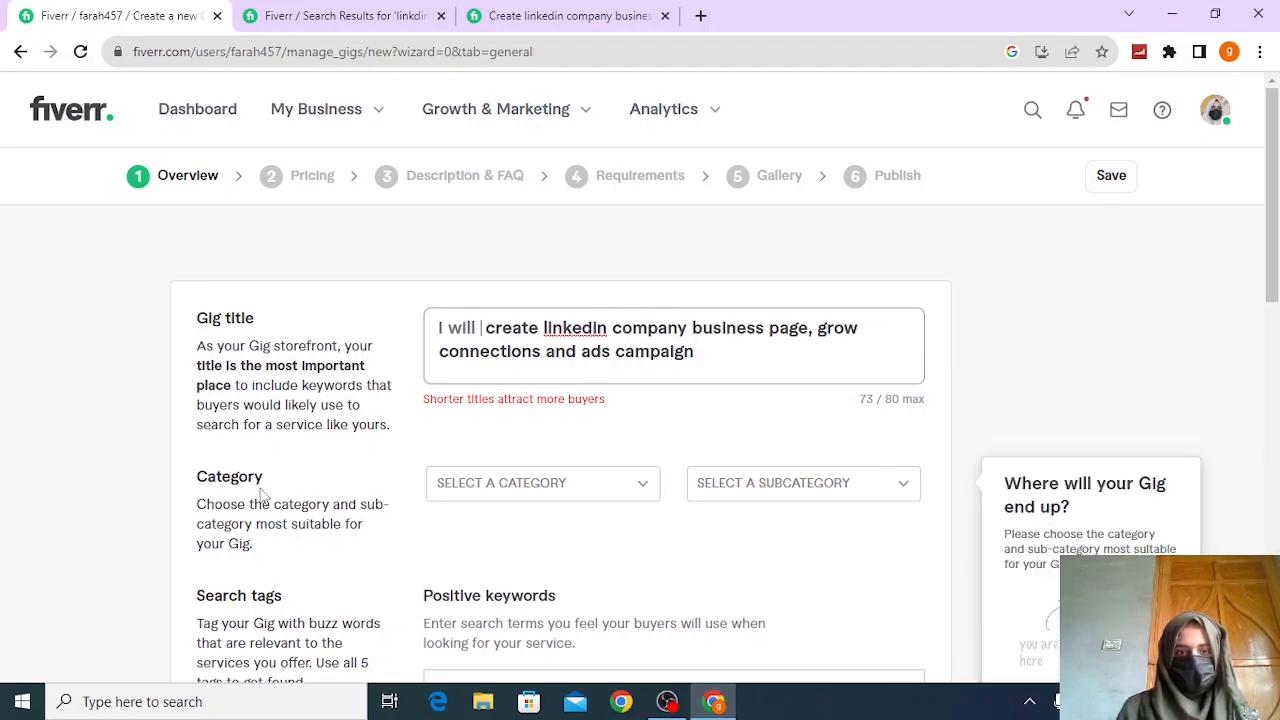
Check the LinkedIn Marketing gig's category path and set the new gig's category to Digital Marketing with the subcategory Social Media Marketing
left_click(534, 12)
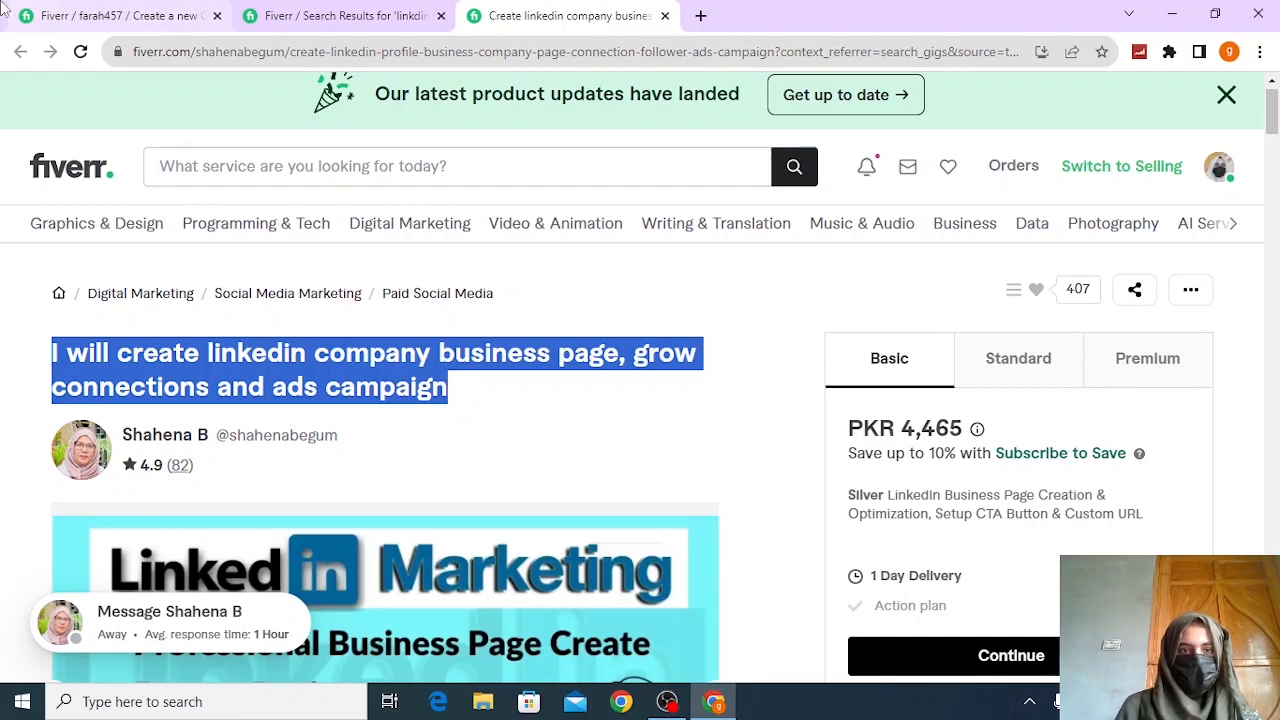
left_click(130, 14)
left_click(549, 488)
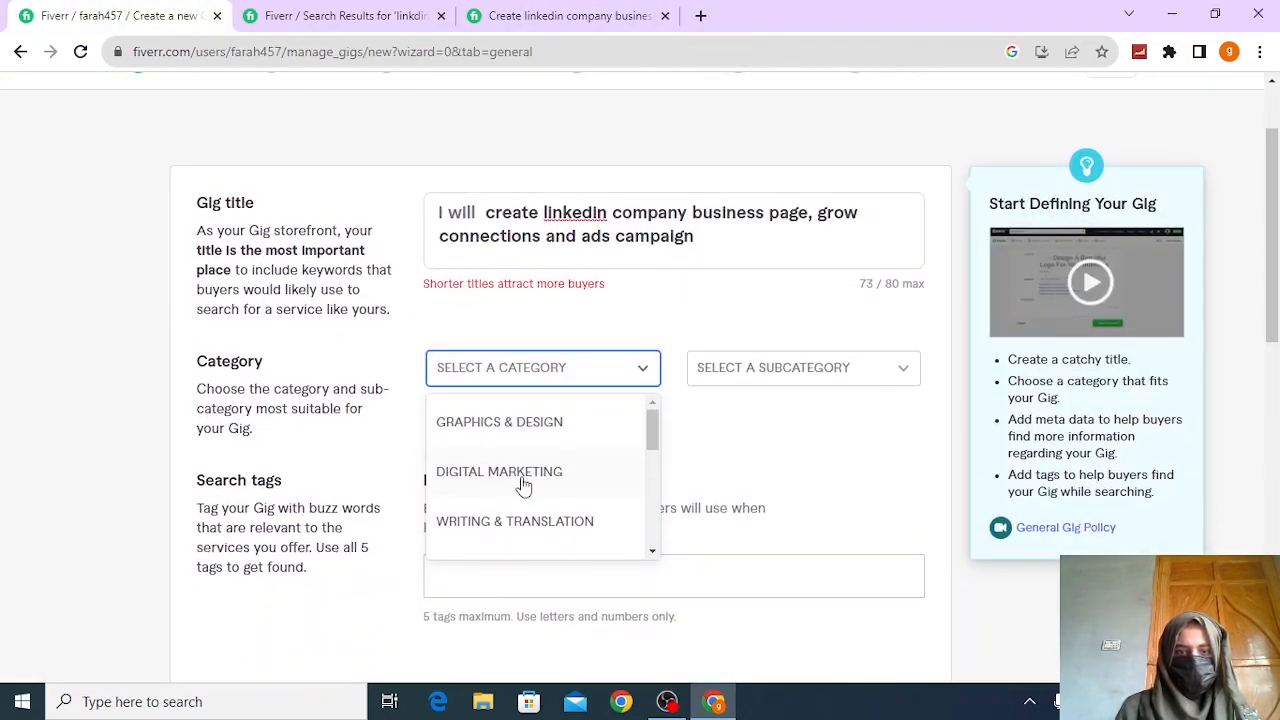
left_click(509, 480)
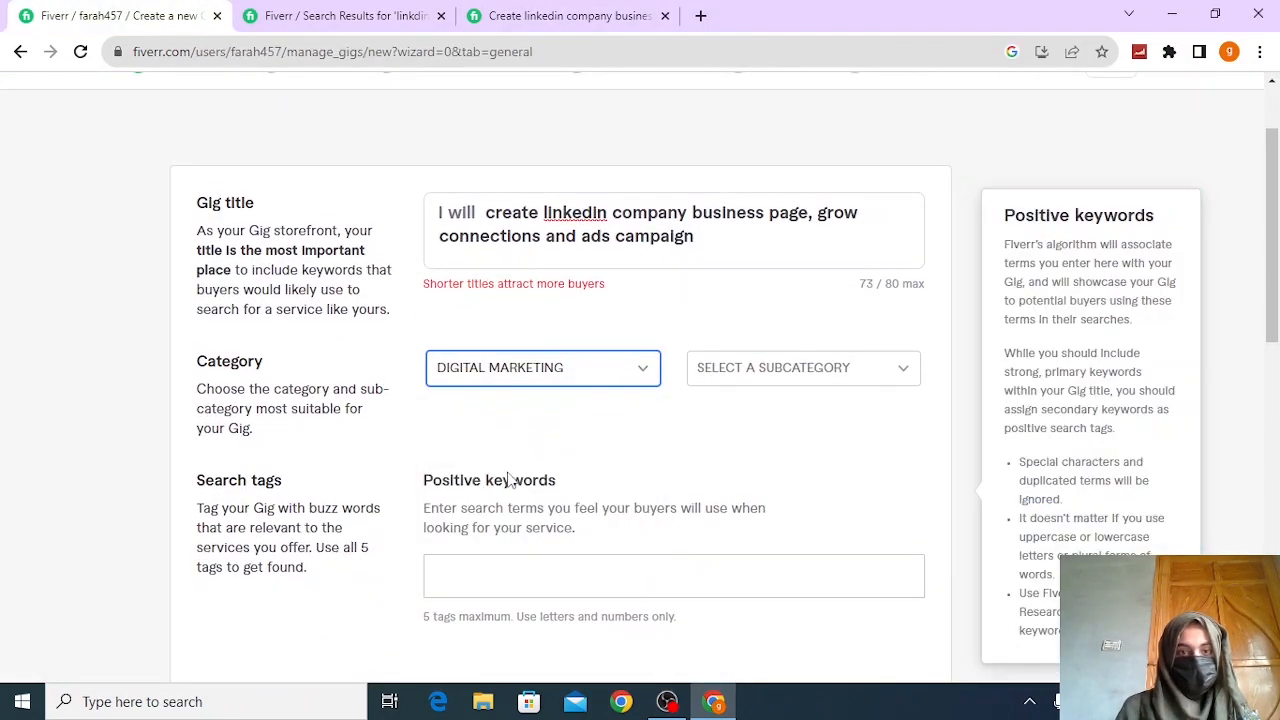
left_click(845, 373)
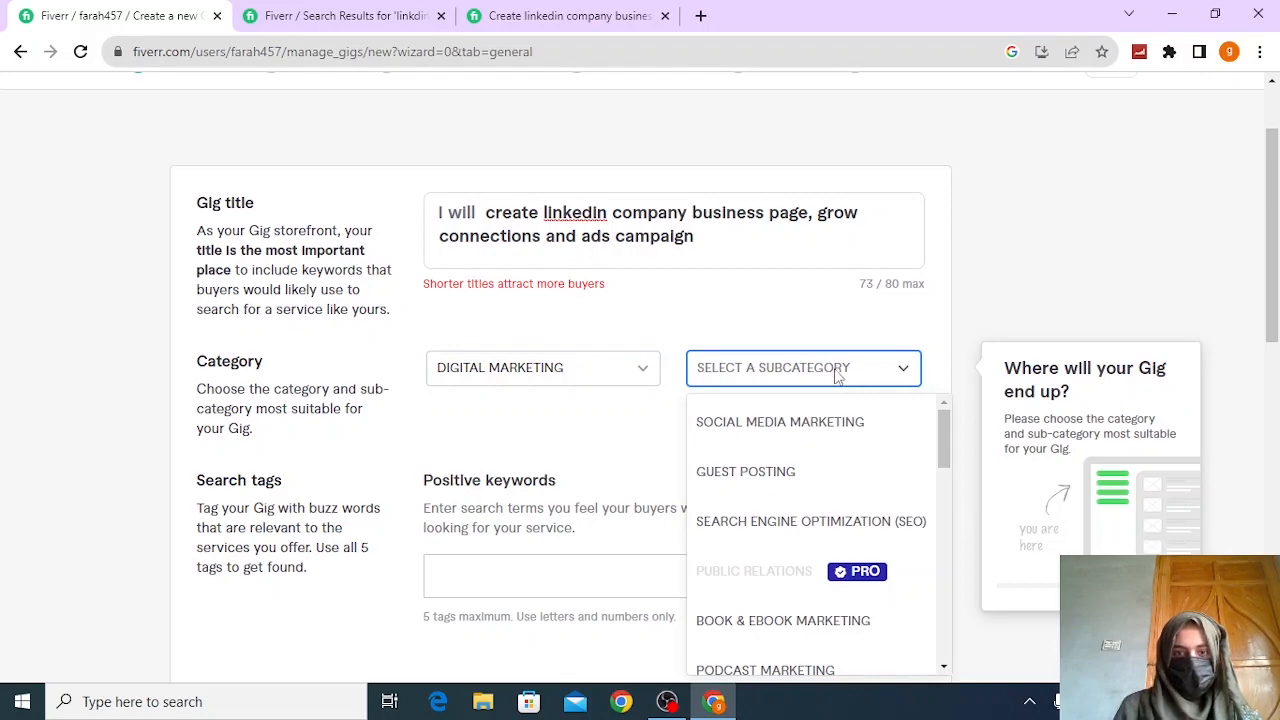
left_click(812, 429)
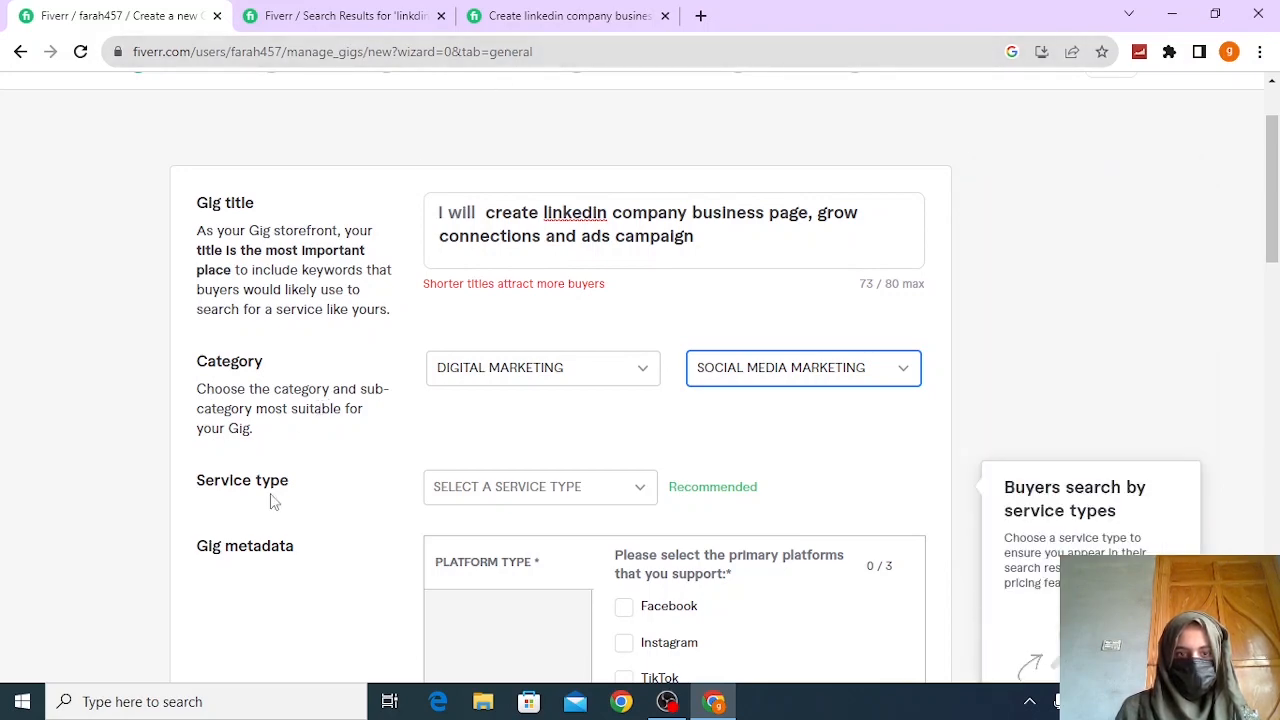
Set the new gig's service type to Paid Social Media
left_click(628, 487)
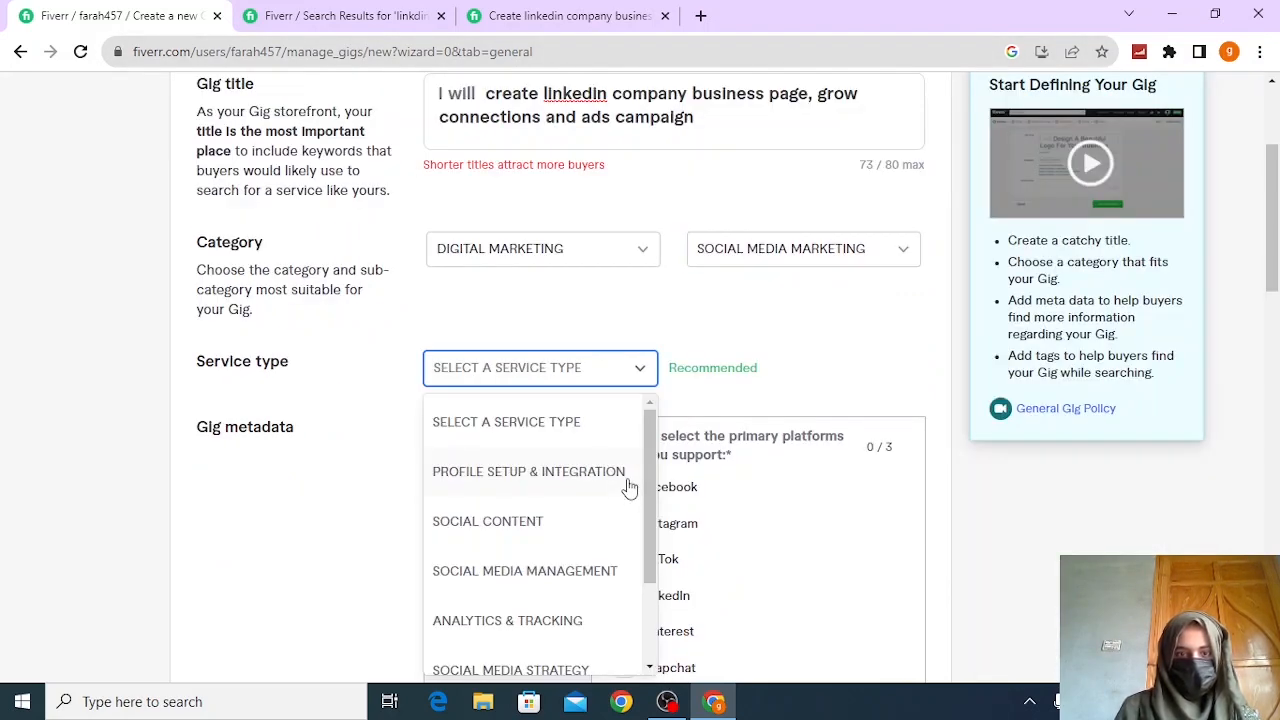
scroll(628, 487, "down", 2)
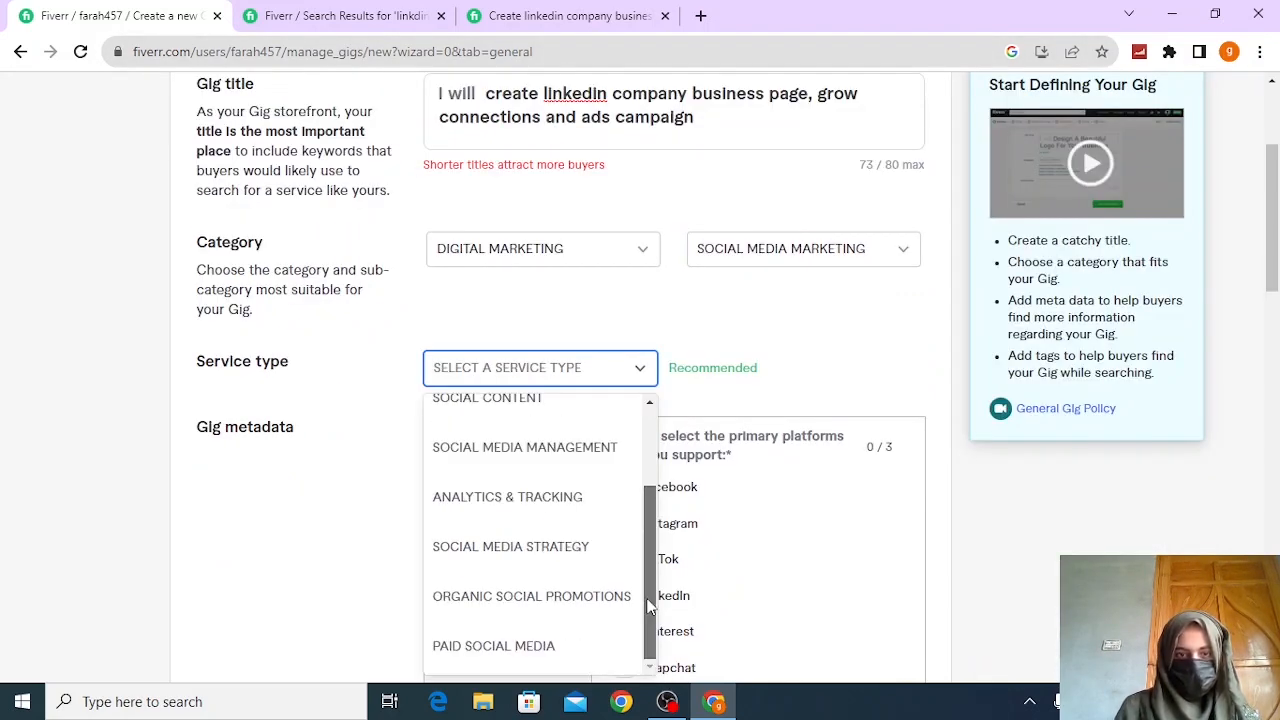
left_click(518, 655)
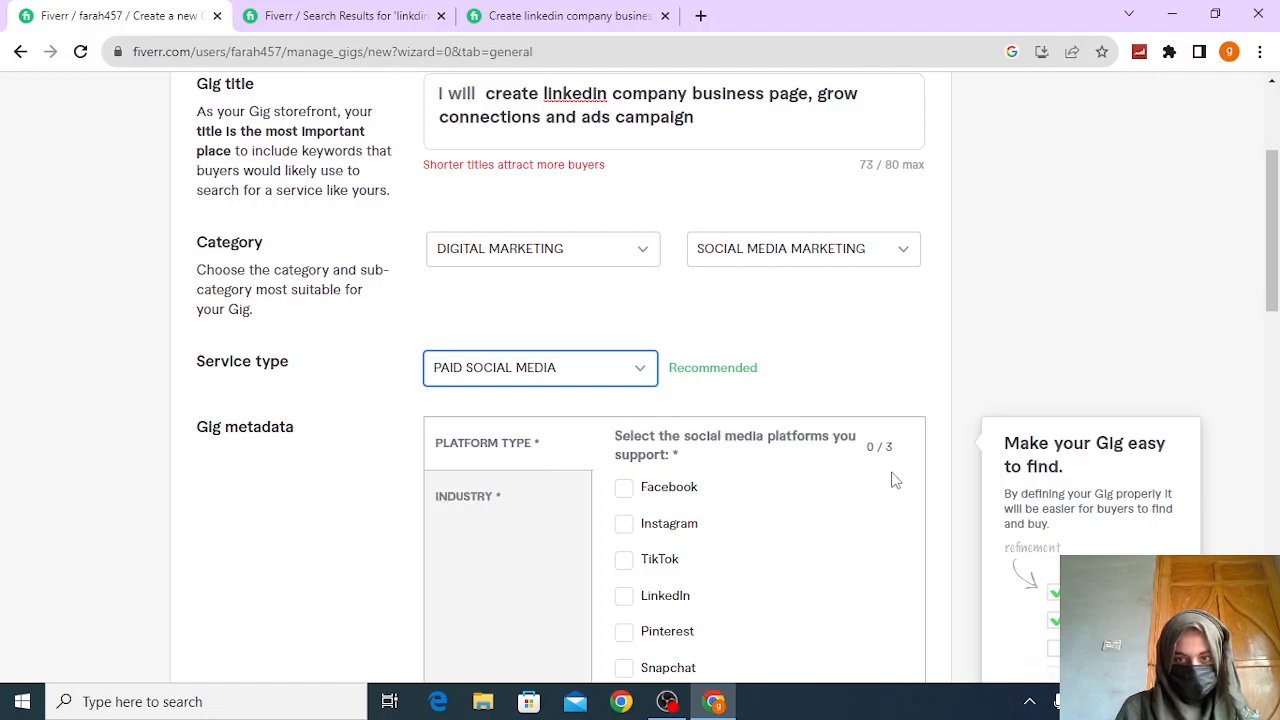
Select LinkedIn, Facebook and Youtube as the new gig's supported platforms, following the platform types listed on the LinkedIn Marketing gig
scroll(880, 481, "down", 1)
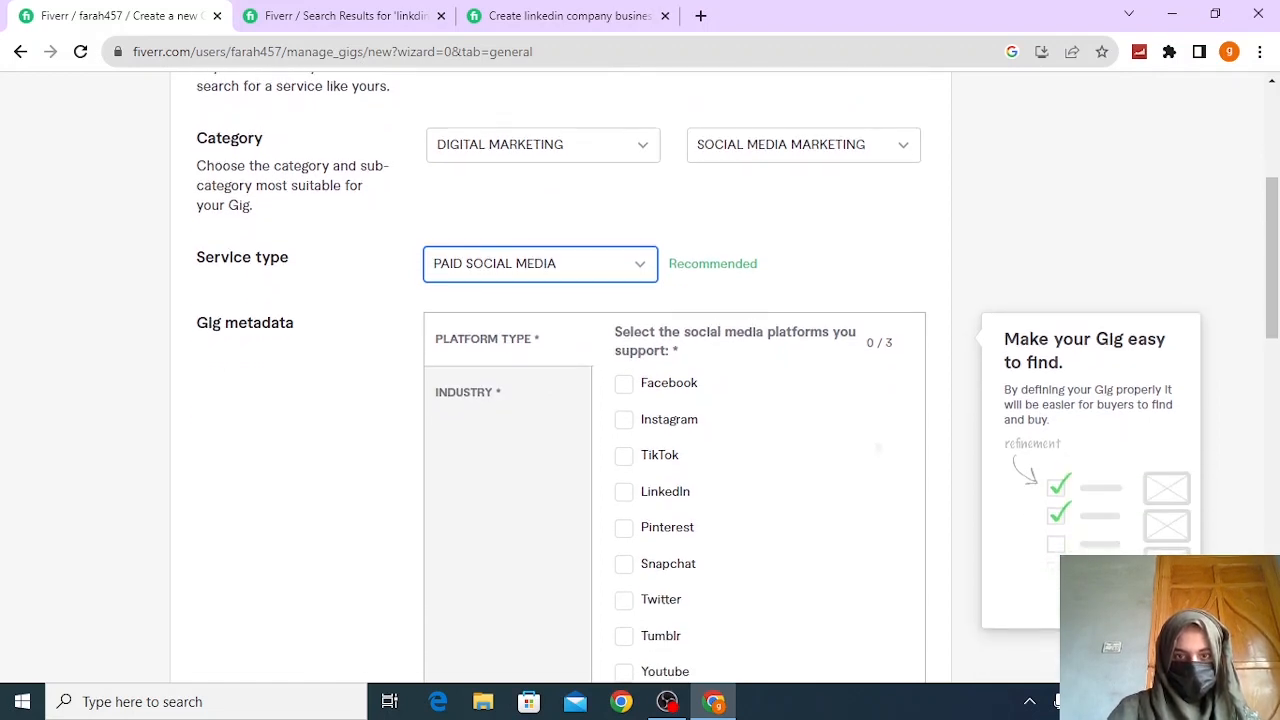
left_click(624, 494)
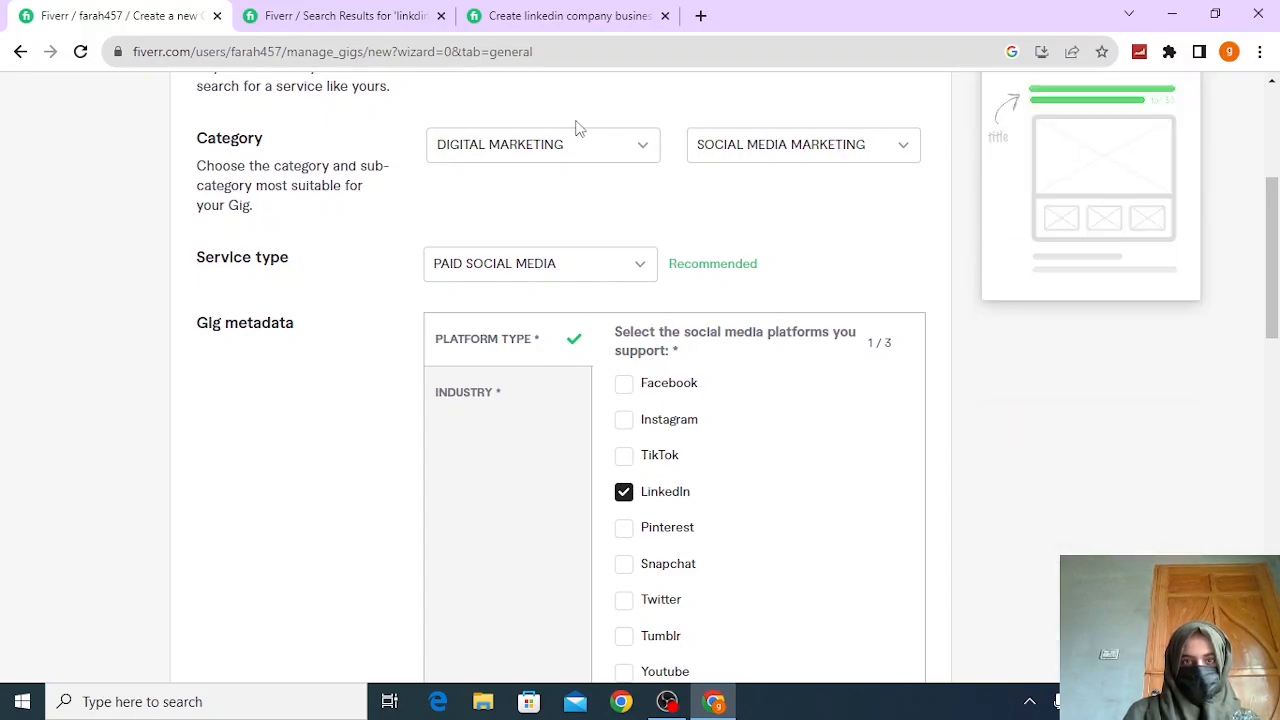
left_click(566, 14)
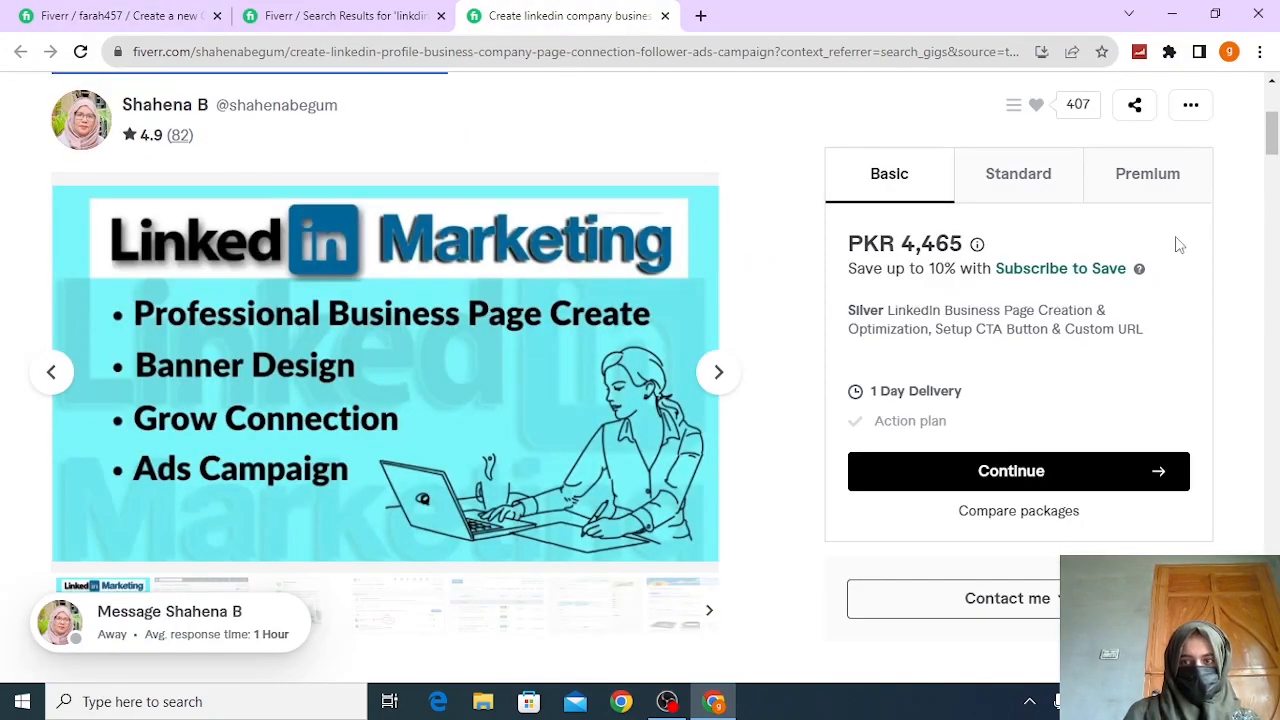
left_click_drag(1274, 160, 1274, 231)
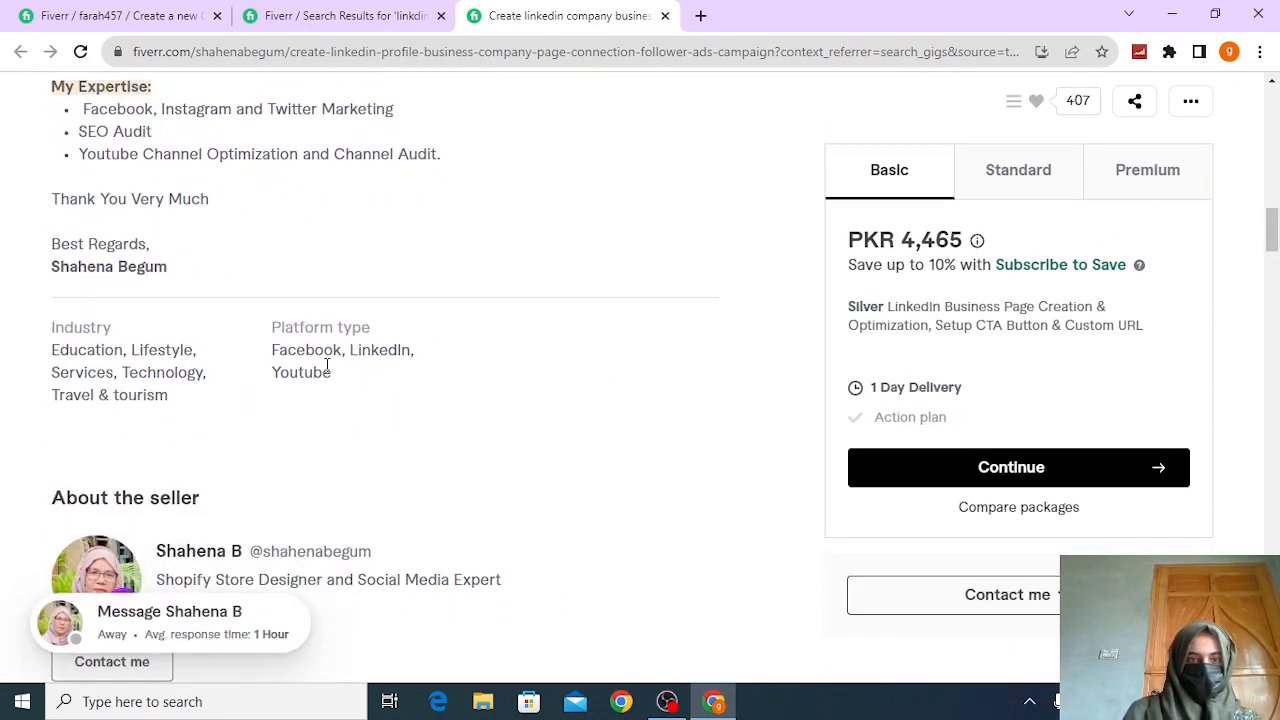
left_click(178, 12)
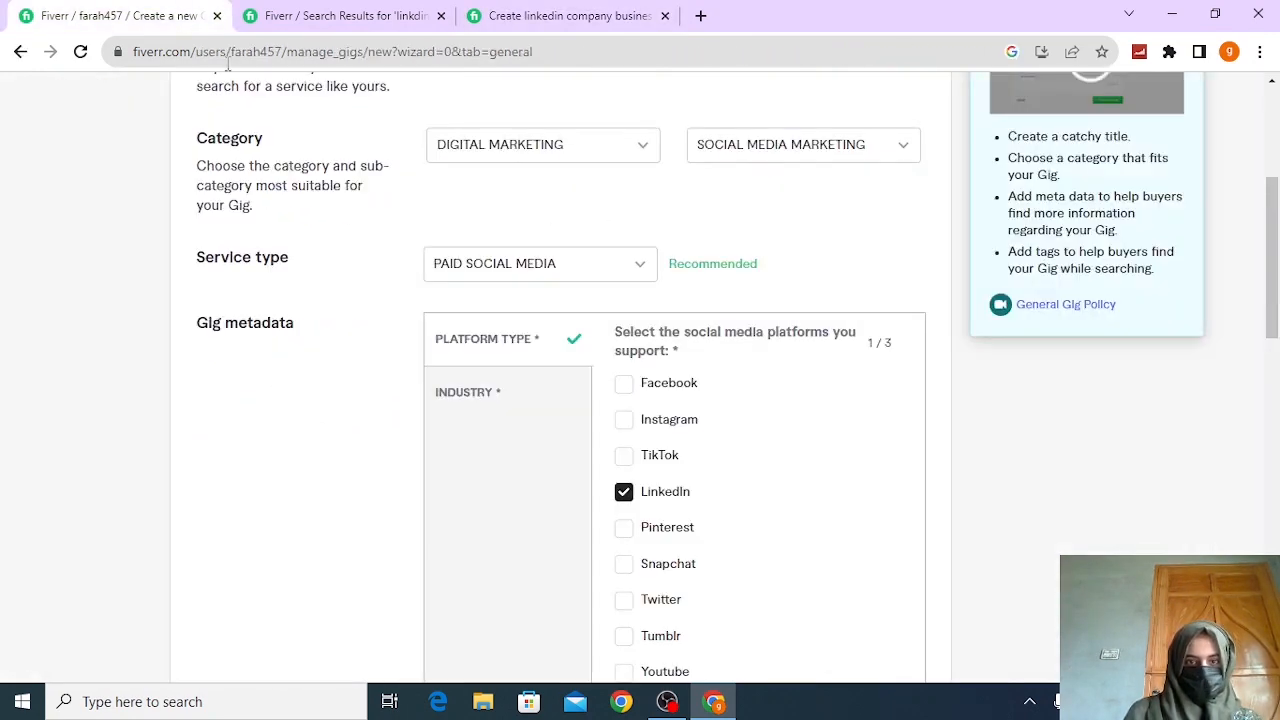
left_click(625, 390)
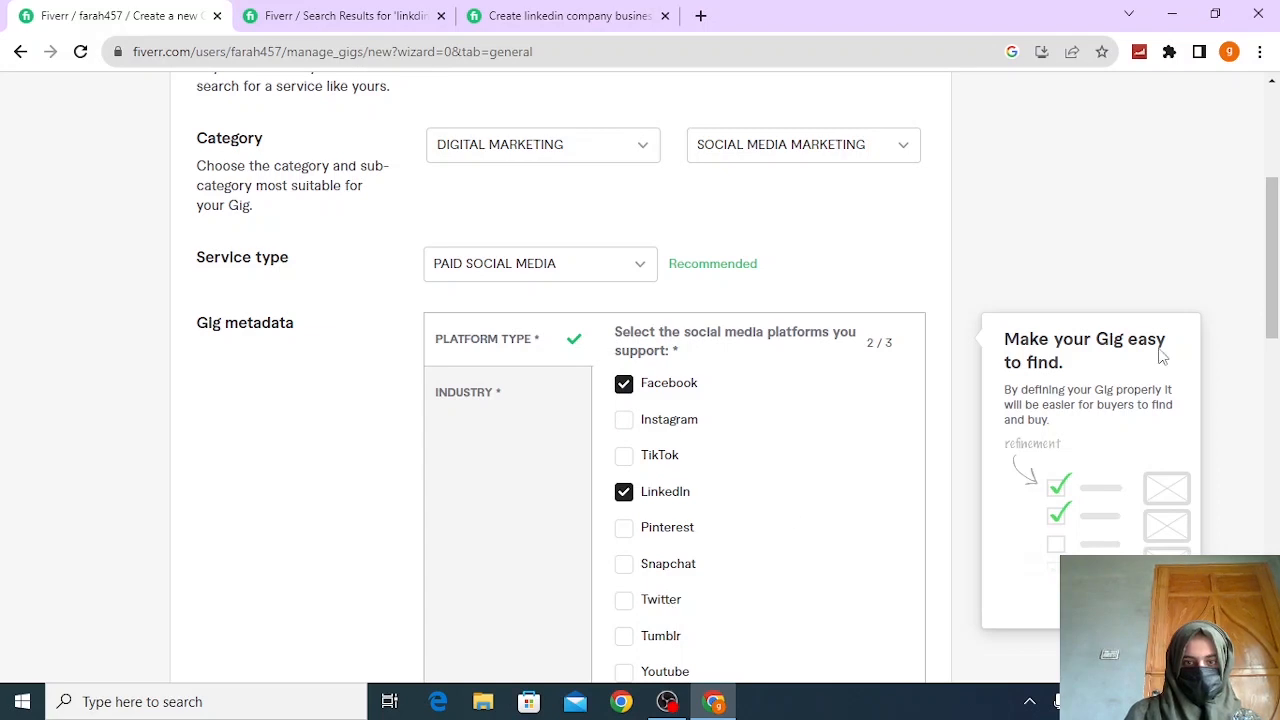
scroll(838, 380, "down", 2)
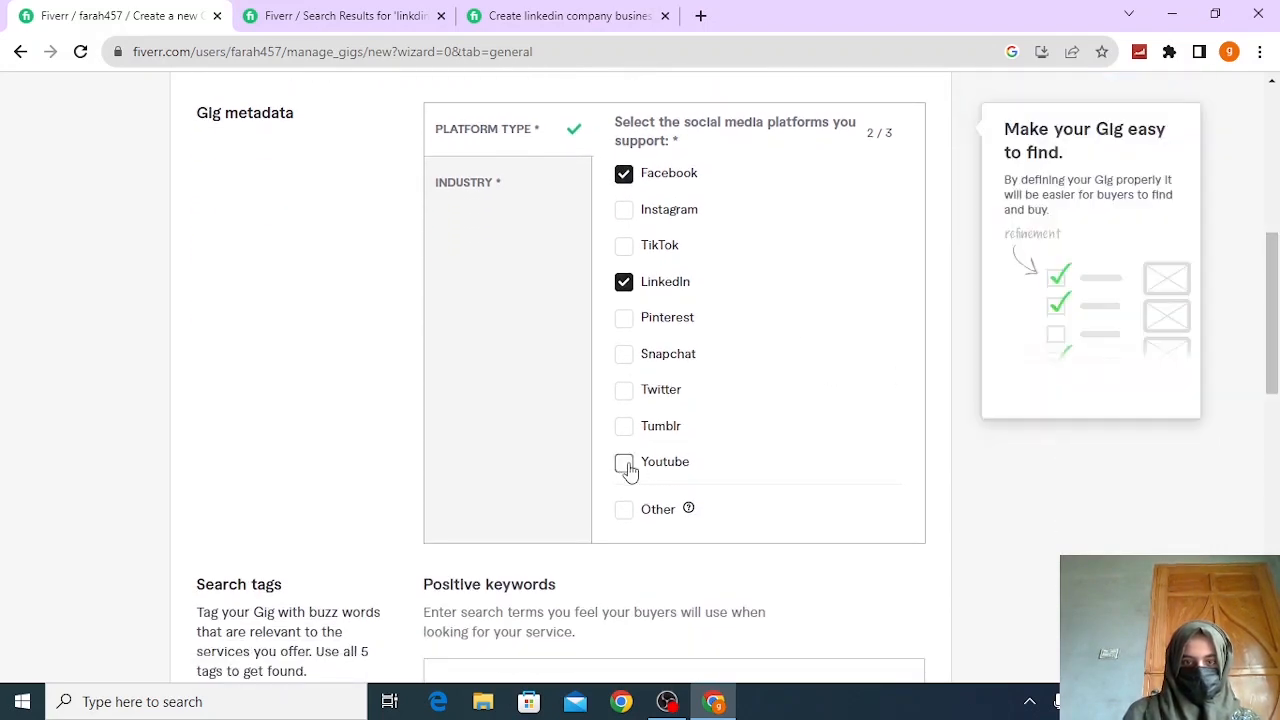
left_click(625, 465)
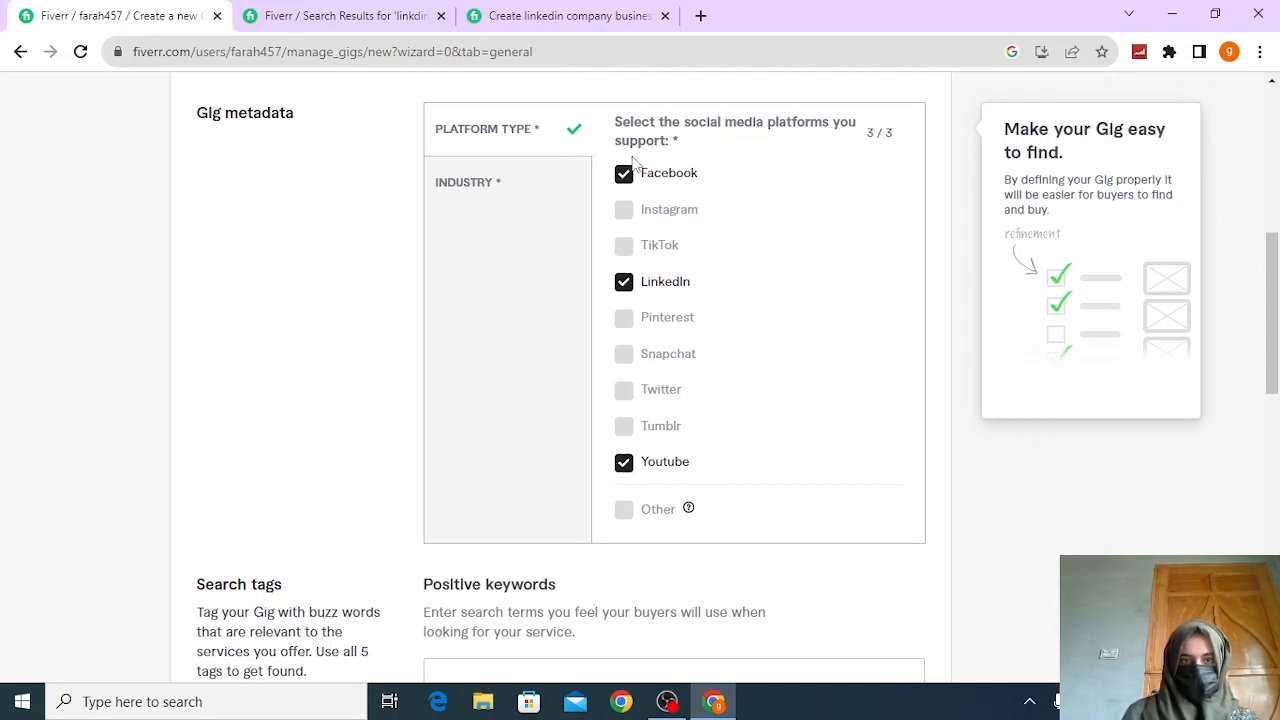
Open the industry metadata and select Education and Lifestyle, matching the industries listed on the LinkedIn Marketing gig
left_click(485, 191)
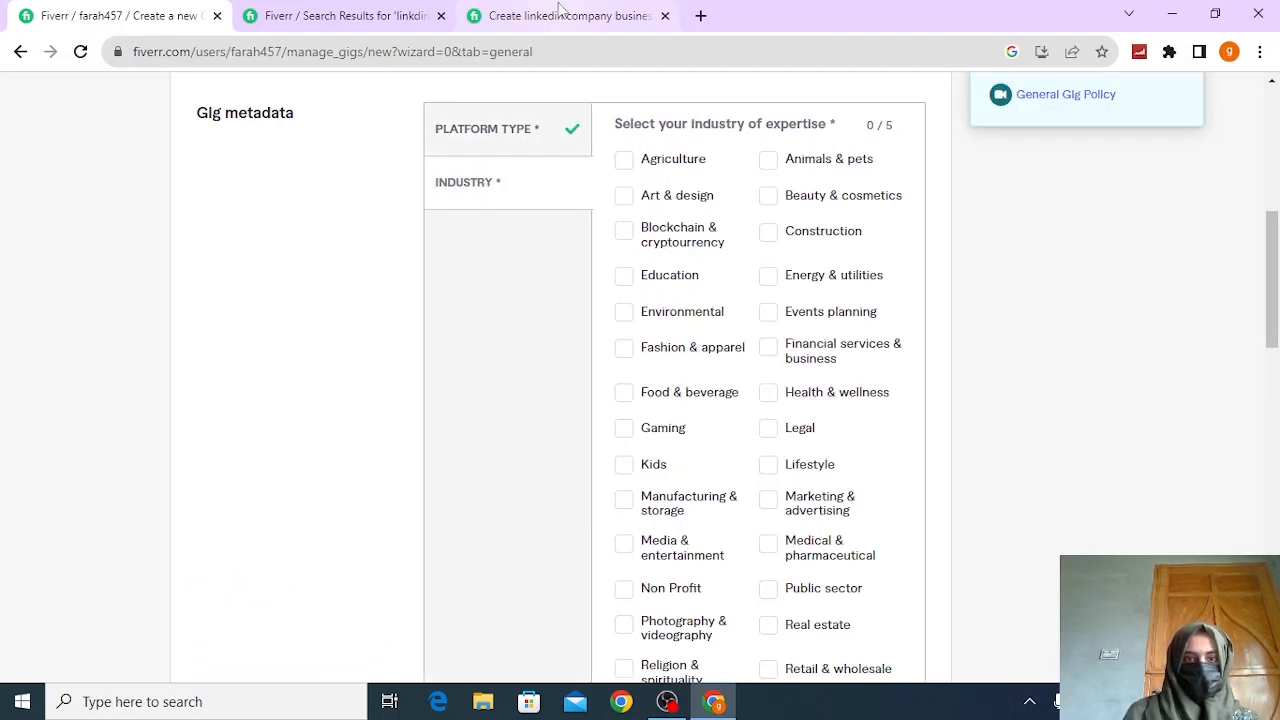
left_click(560, 14)
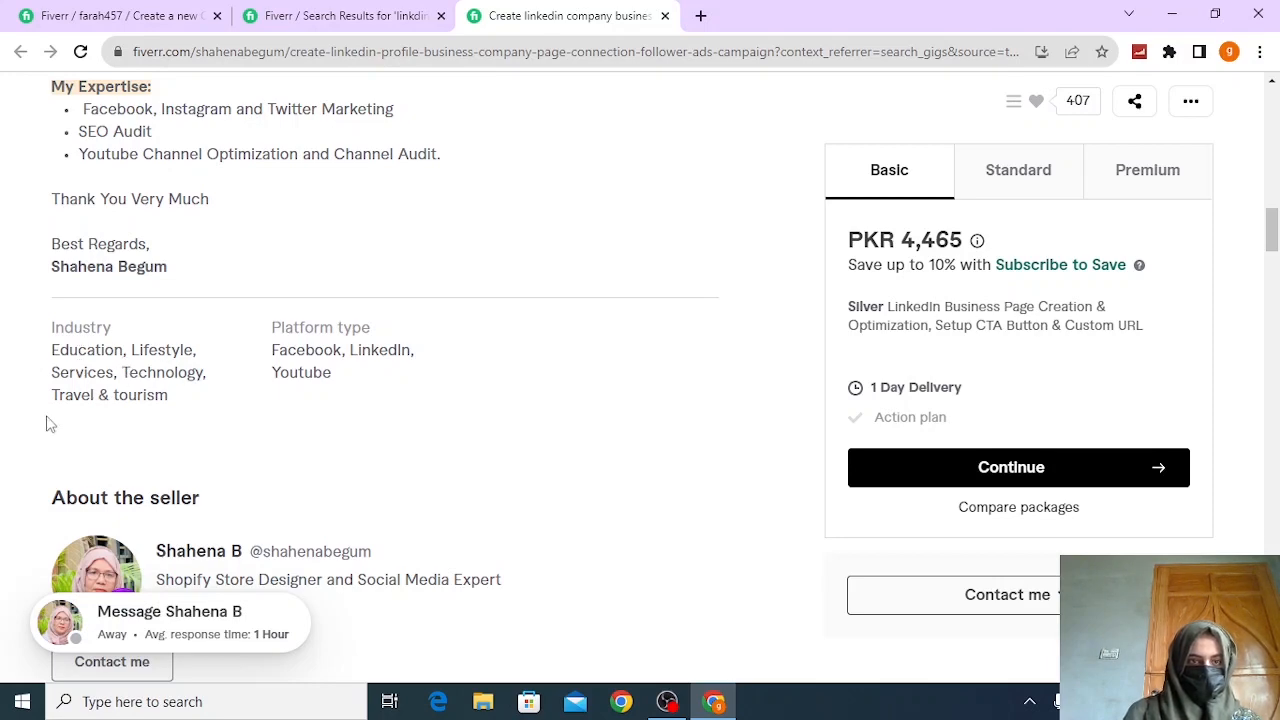
key("ctrl+1")
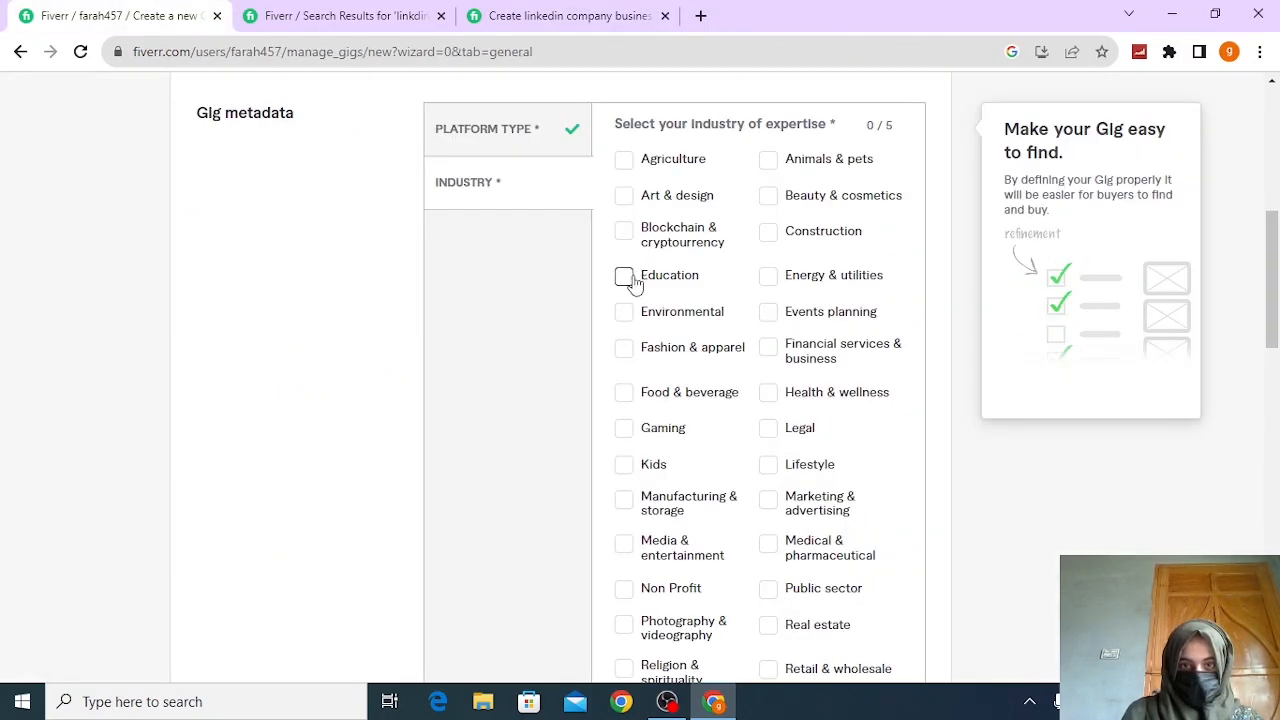
left_click(623, 280)
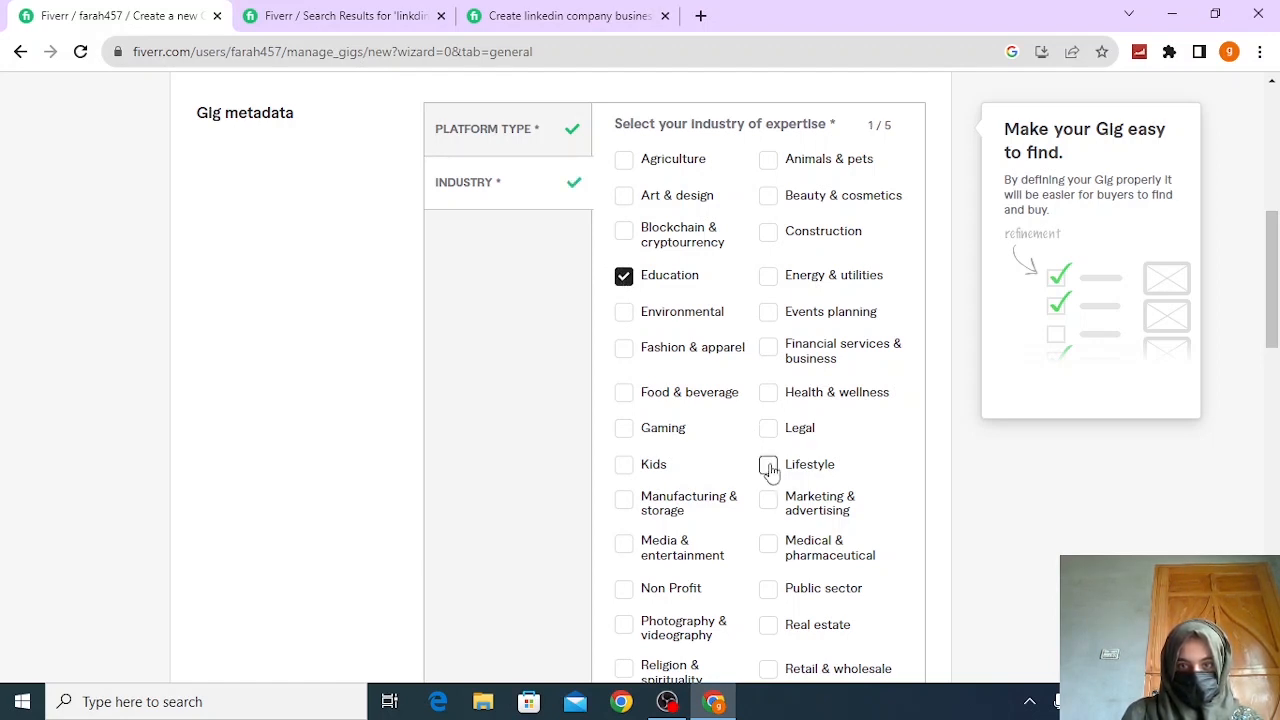
left_click(768, 467)
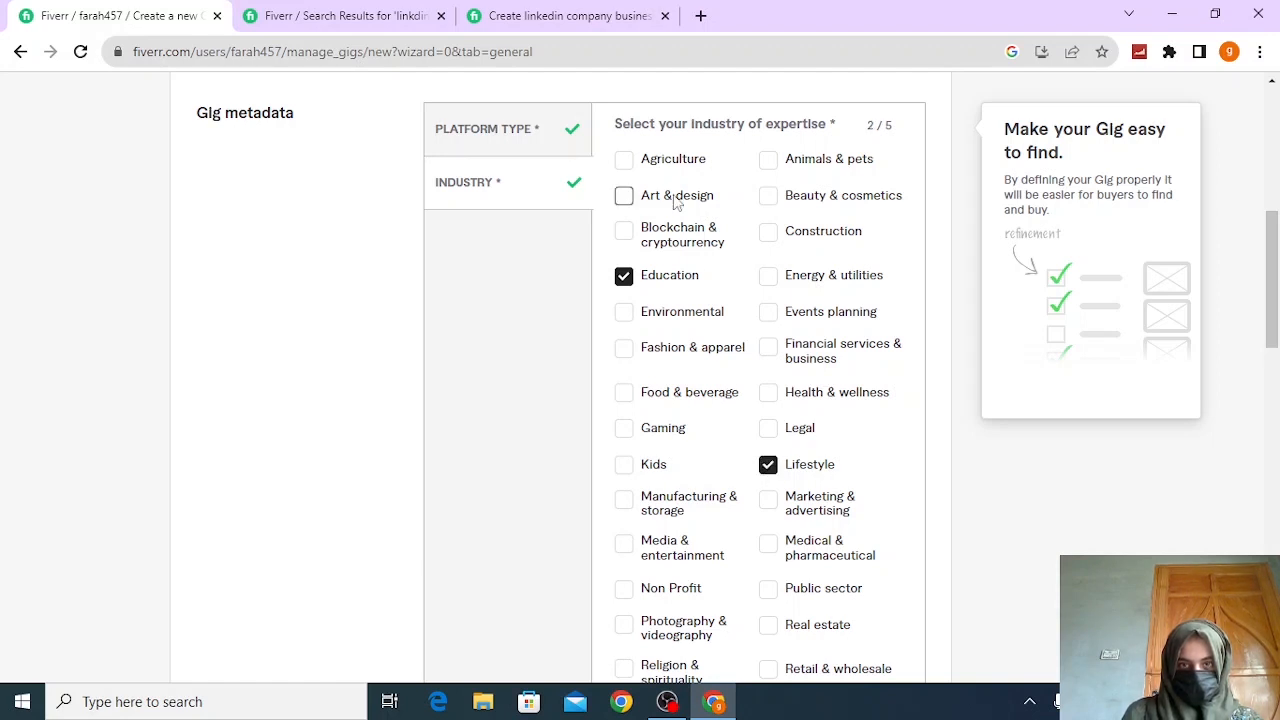
Check the model gig's remaining industries and add Services, Technology and Travel & tourism to the new gig's industry selection
left_click(617, 10)
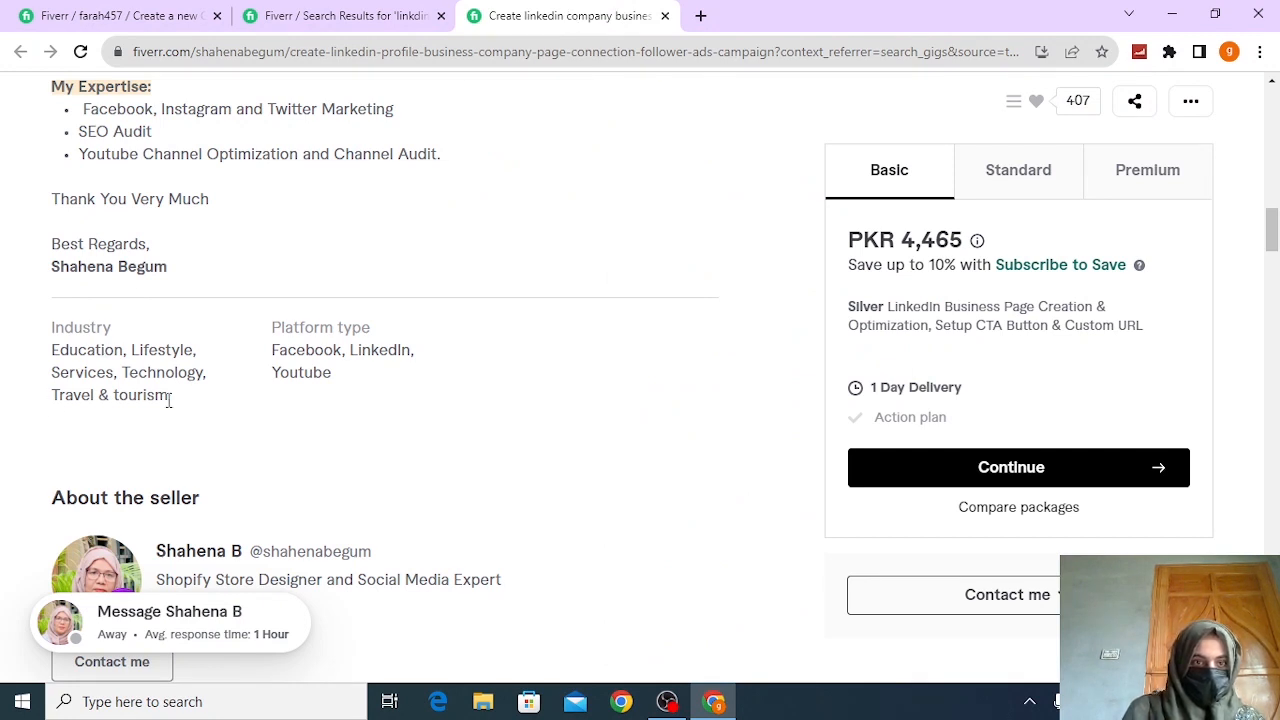
left_click(162, 14)
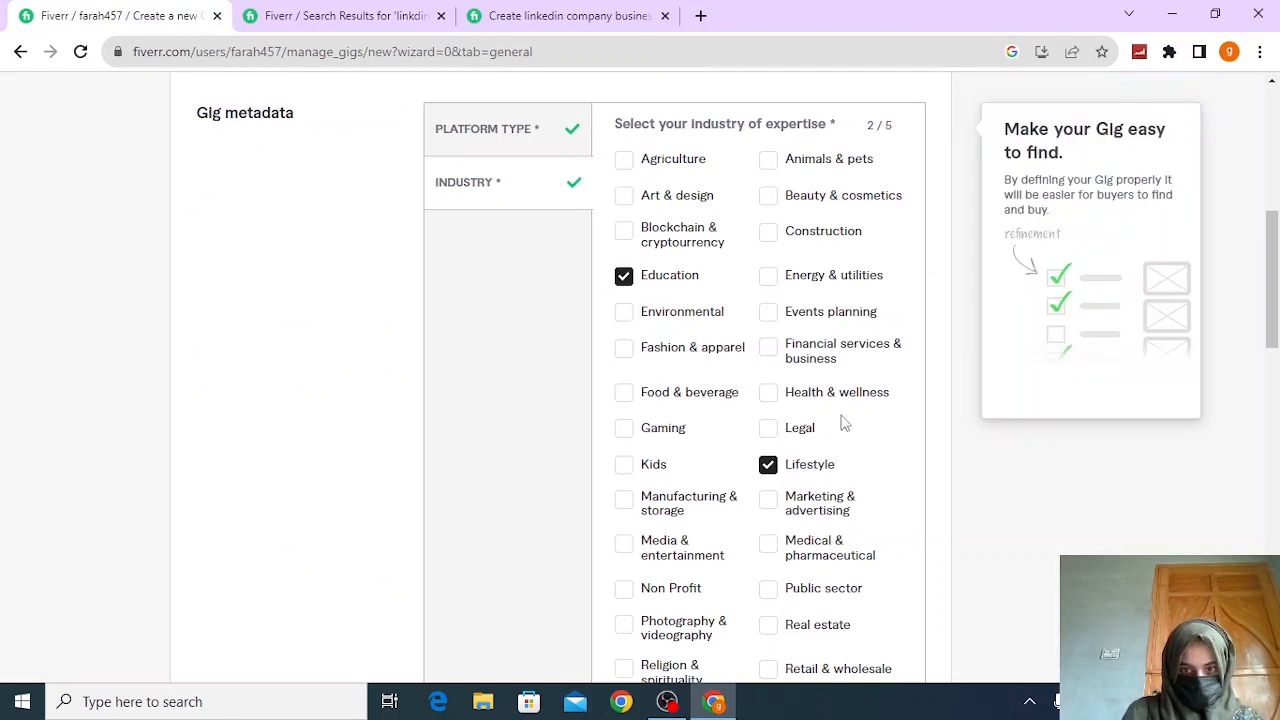
scroll(843, 423, "down", 3)
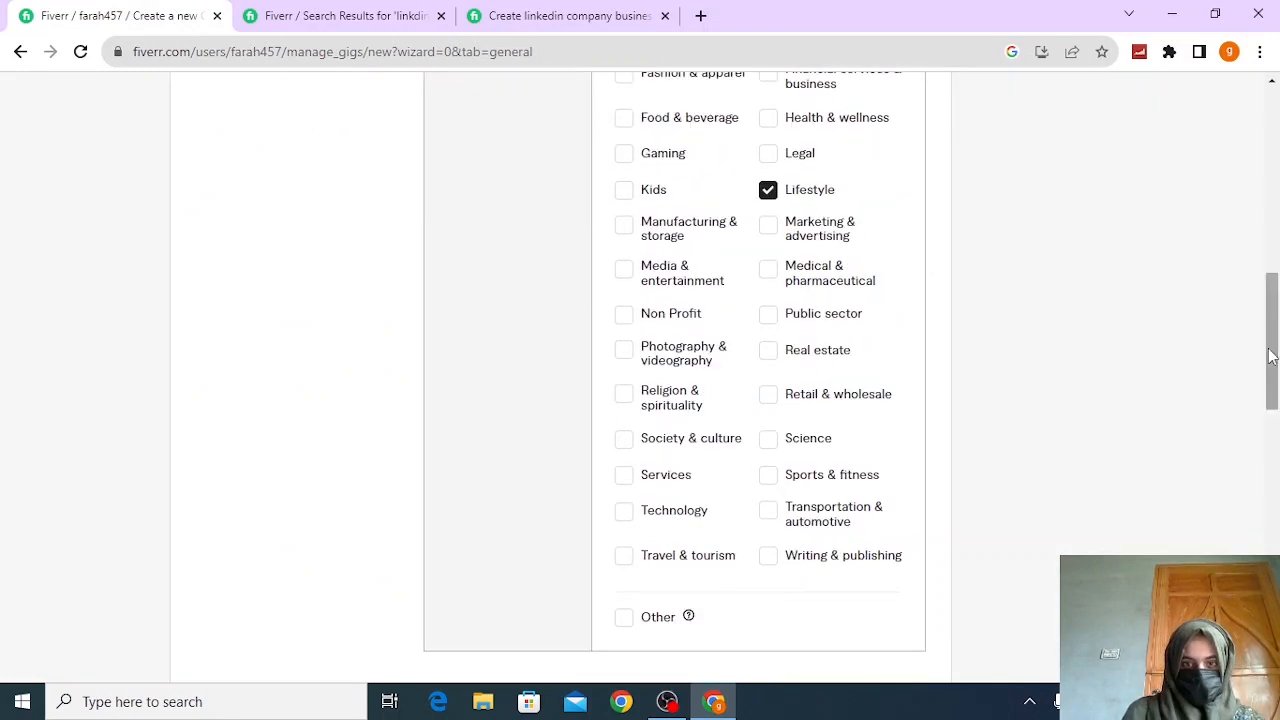
left_click(623, 477)
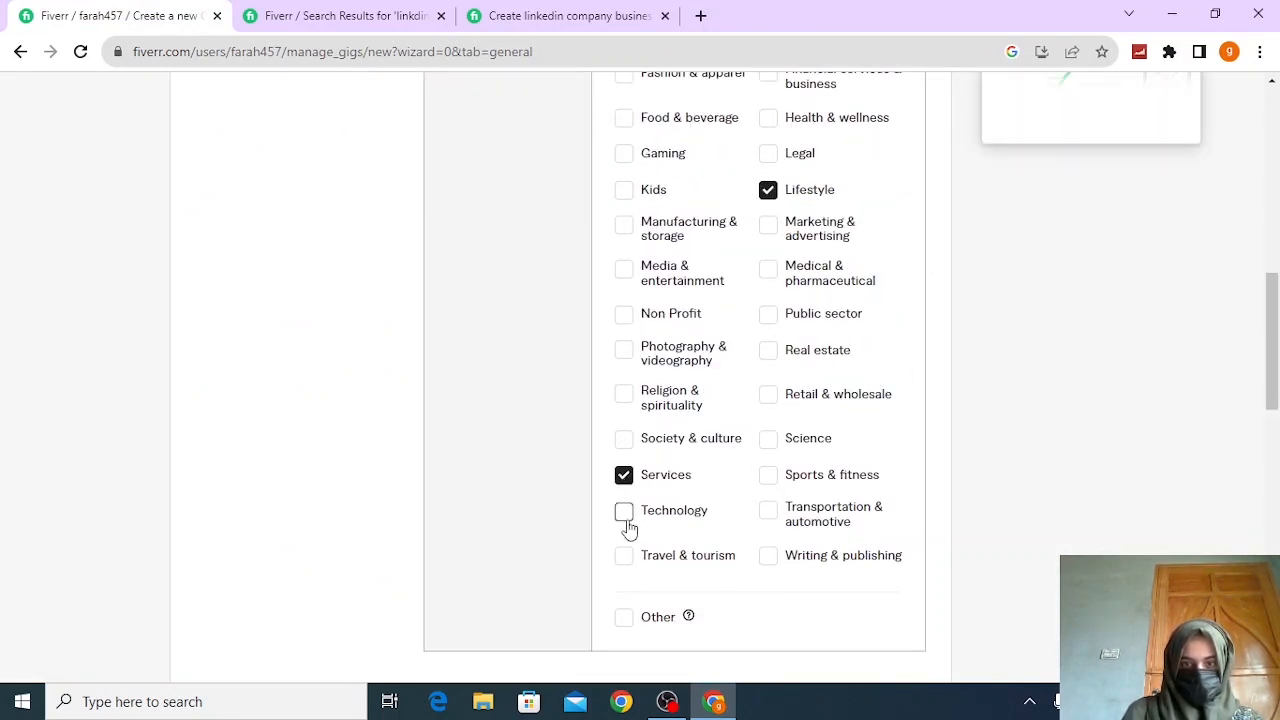
left_click(626, 518)
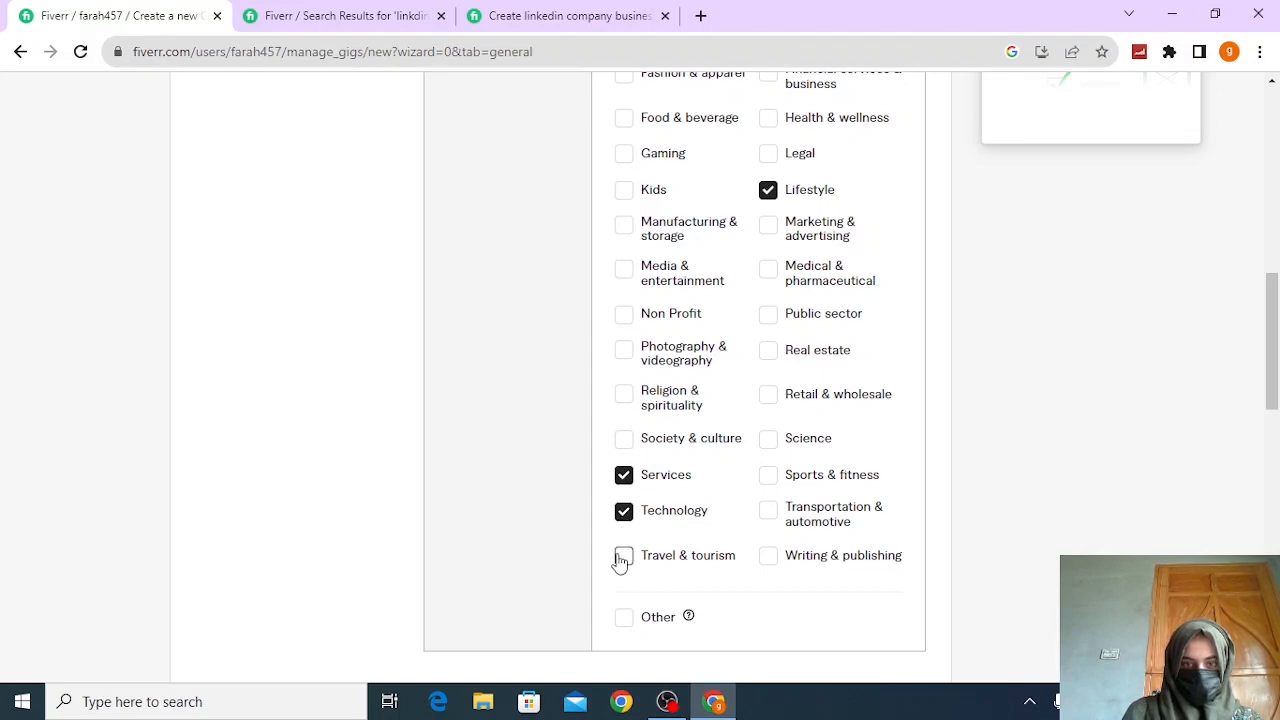
left_click(622, 558)
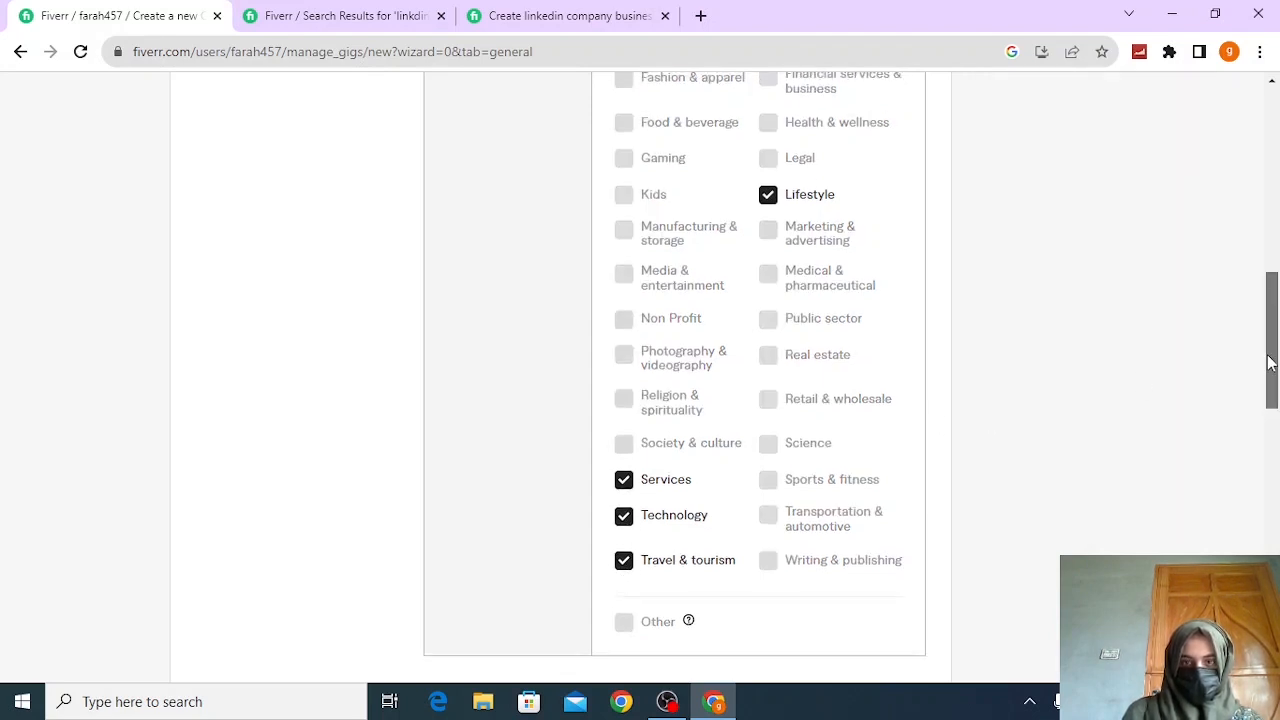
Copy the model gig's related tags into the positive keywords: business page, linkedin marketing, linkedin page, company page and linkedin business
left_click_drag(1271, 357, 1271, 265)
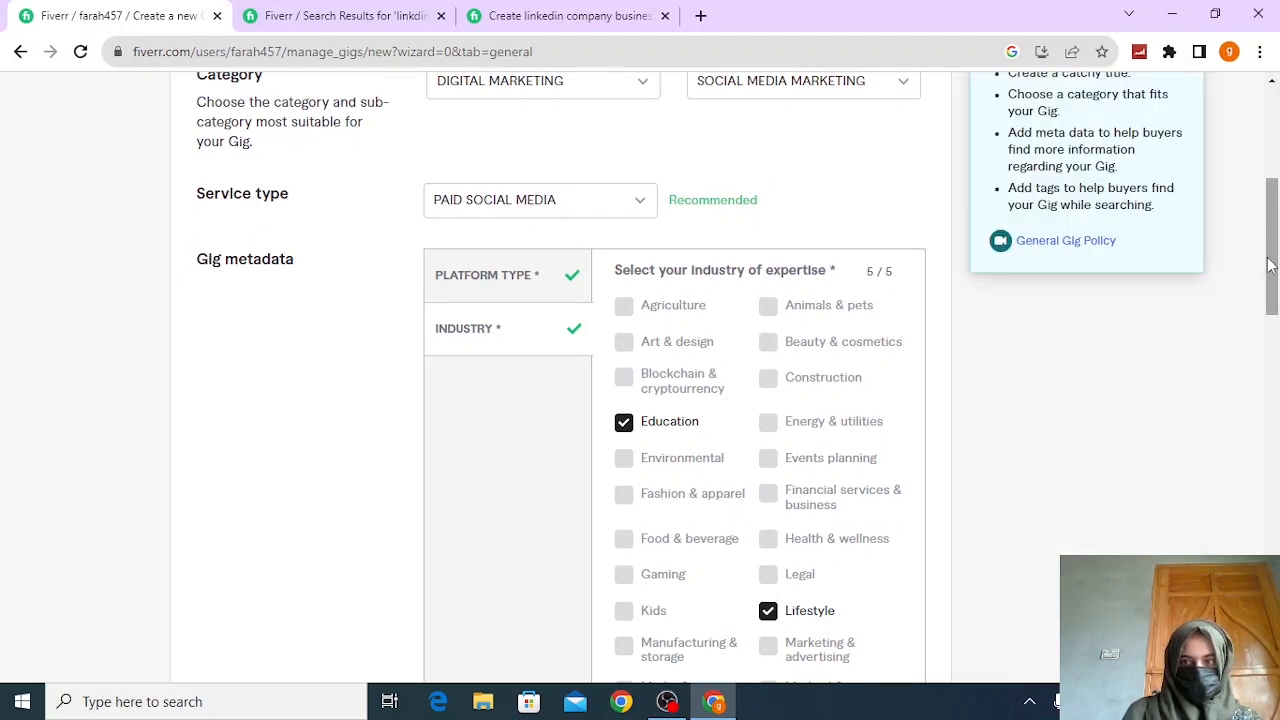
left_click_drag(1273, 265, 1273, 455)
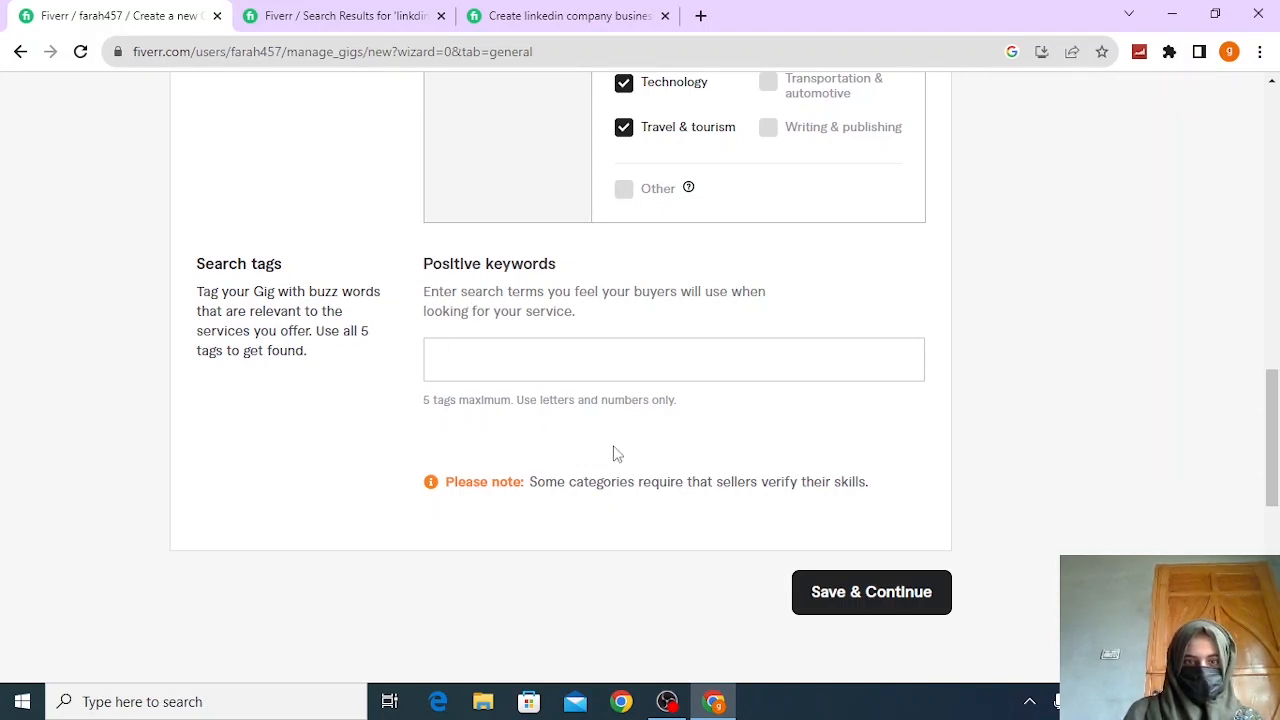
left_click(555, 10)
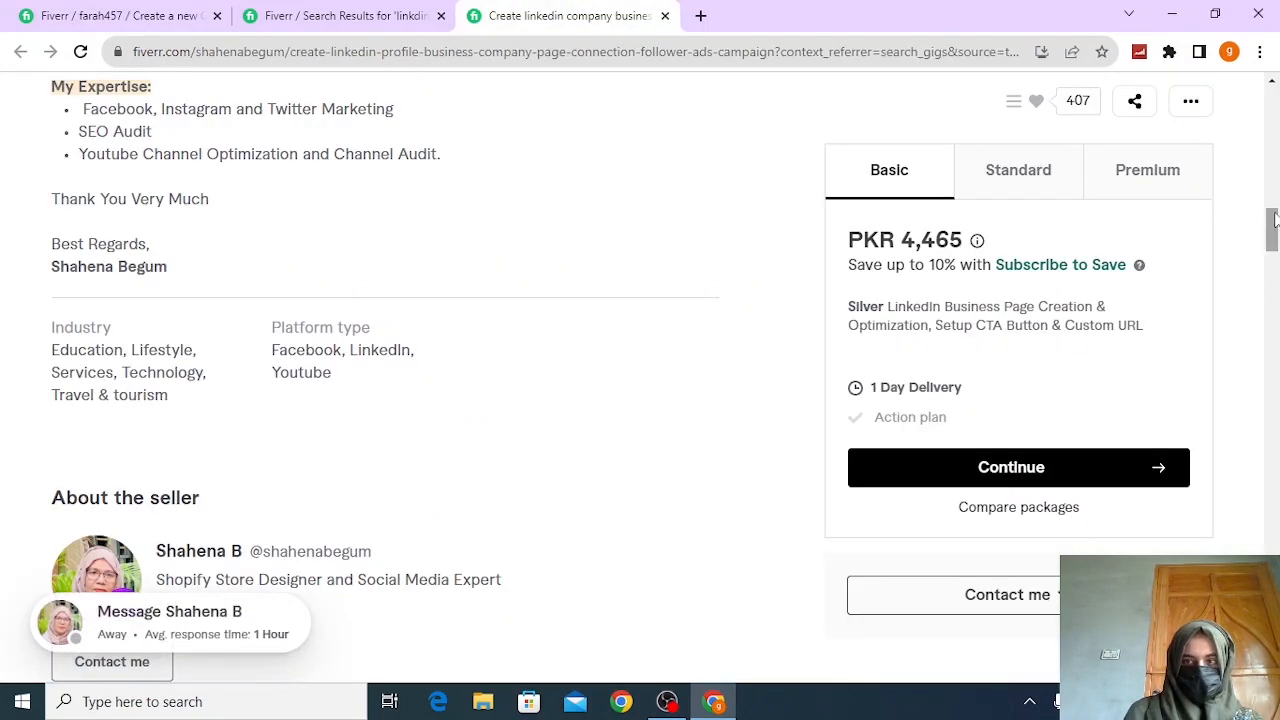
left_click_drag(1275, 220, 1272, 540)
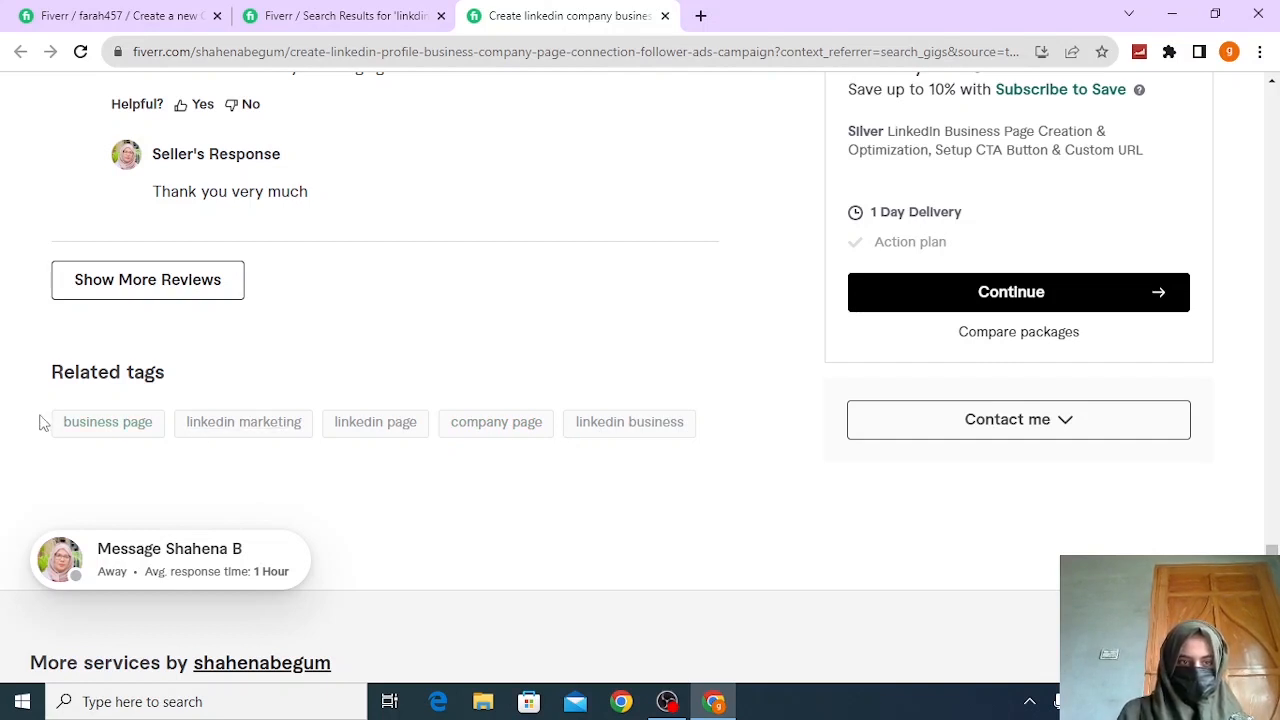
left_click_drag(40, 420, 680, 503)
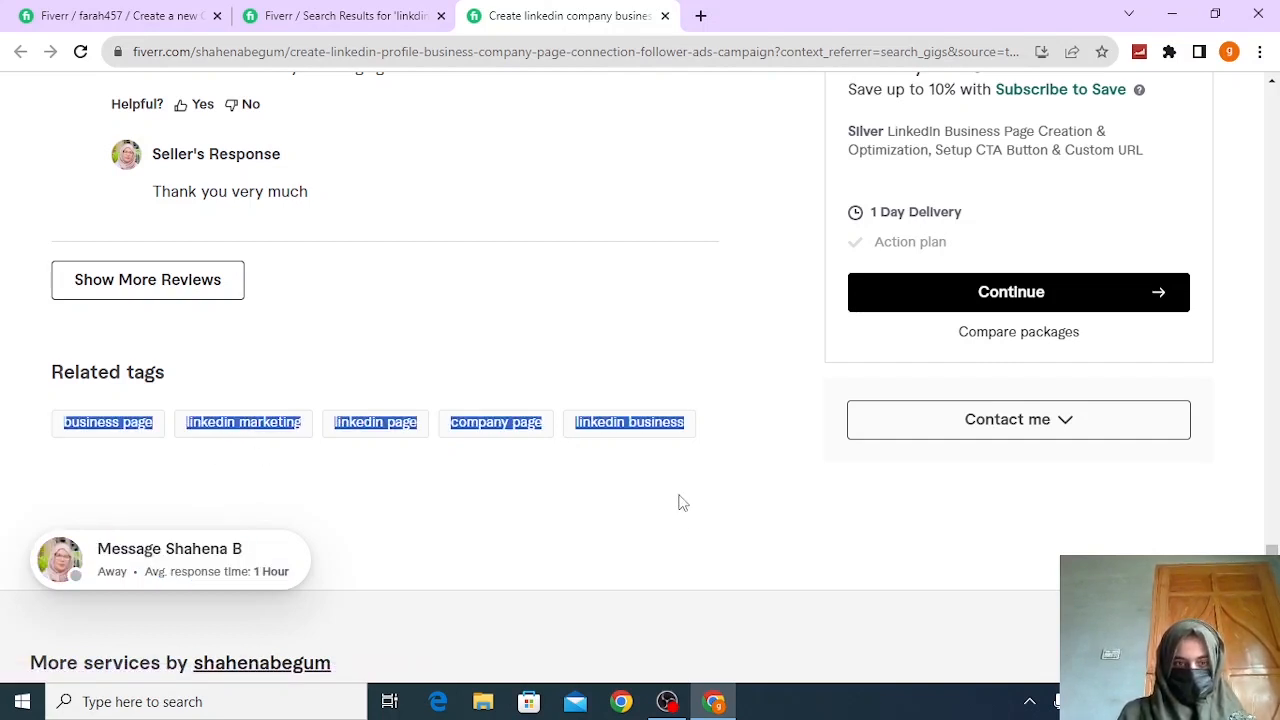
right_click(694, 432)
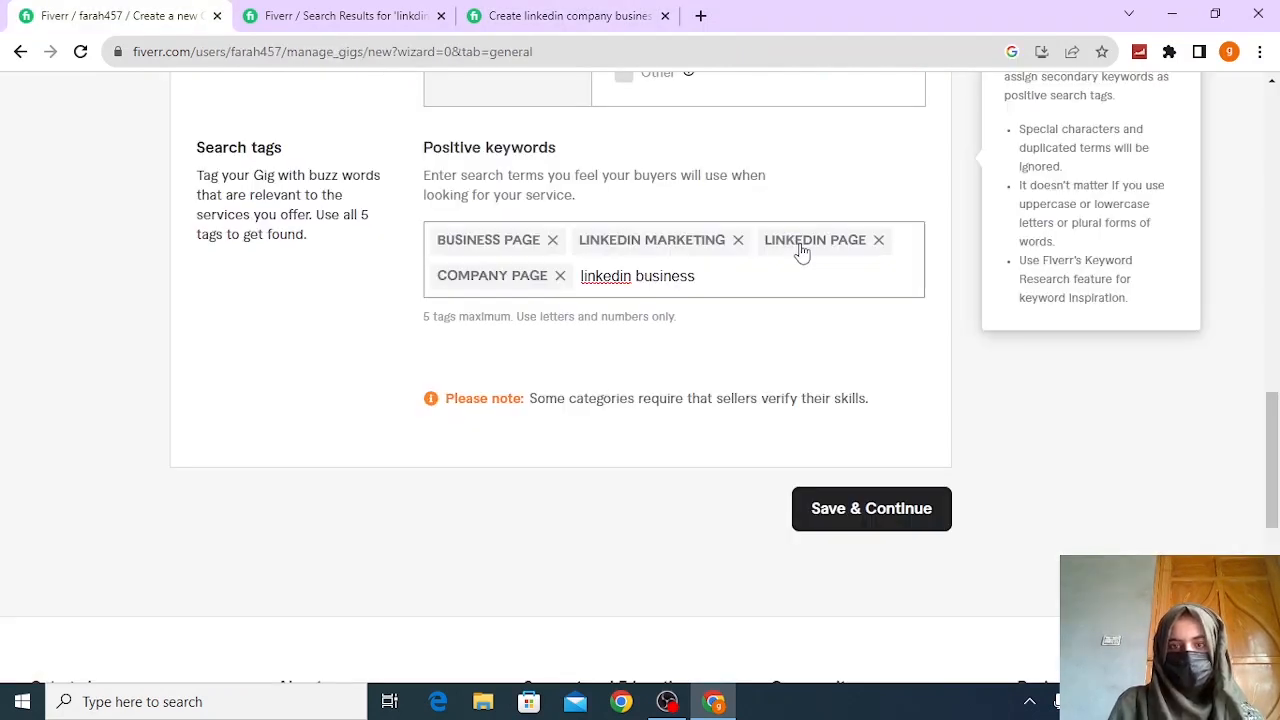
key("Return")
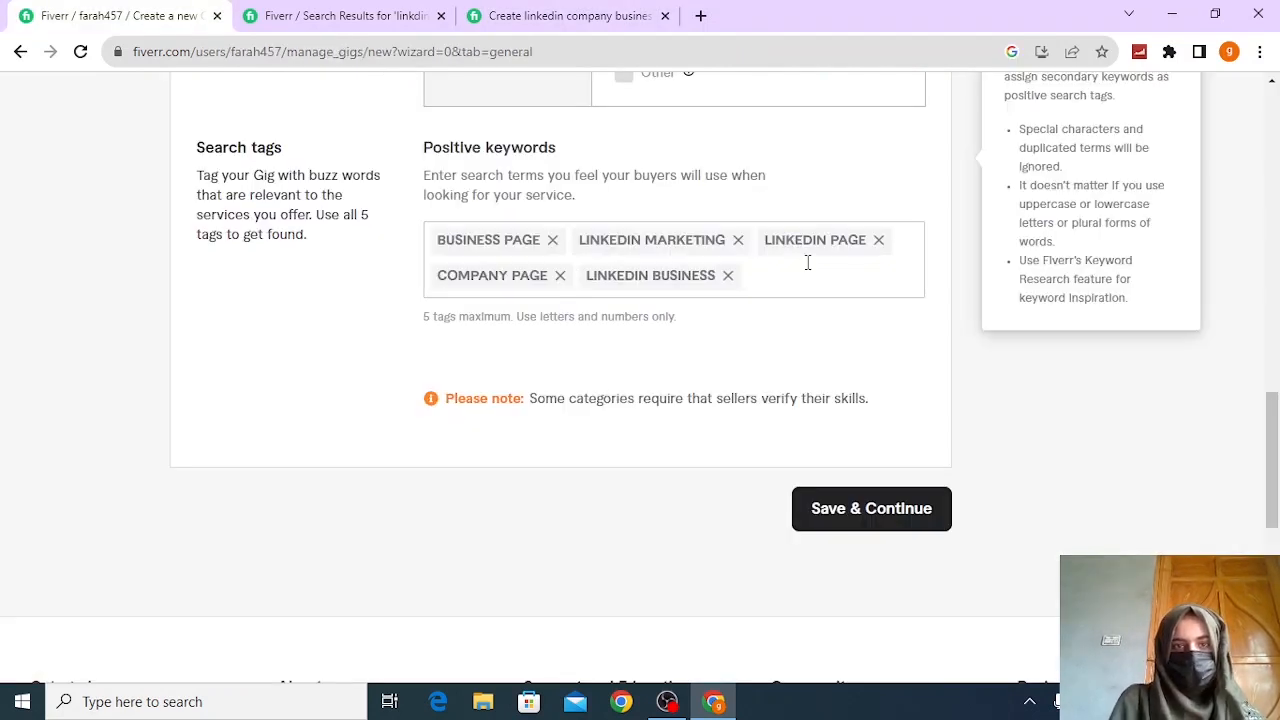
Compare the entered keywords with the model gig's related tags, save the overview and turn on the package offering for the pricing
left_click(549, 20)
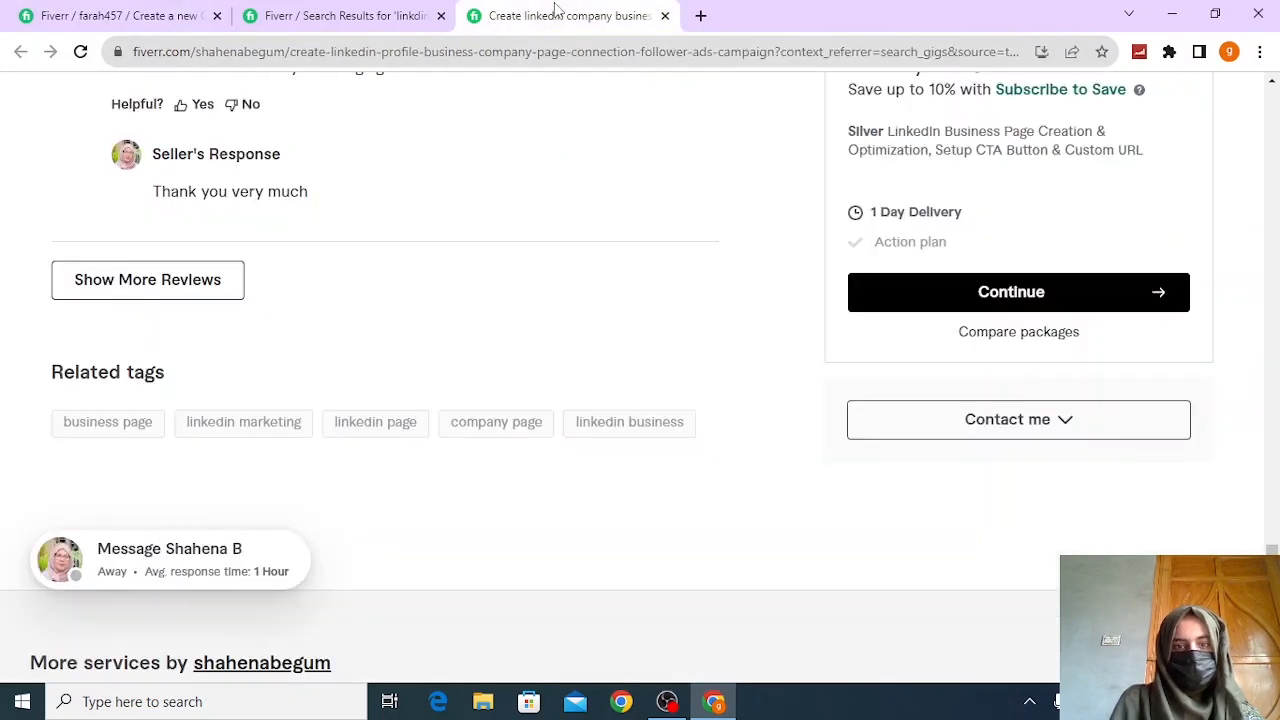
left_click(178, 12)
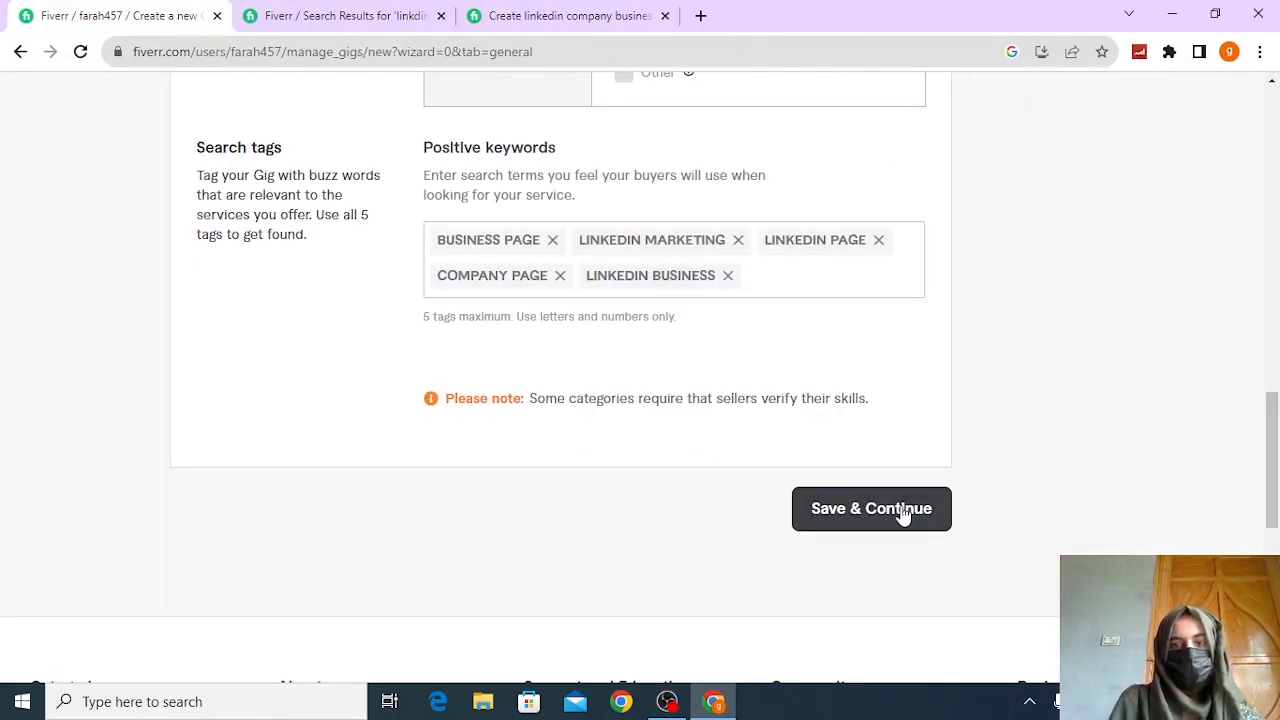
left_click(871, 509)
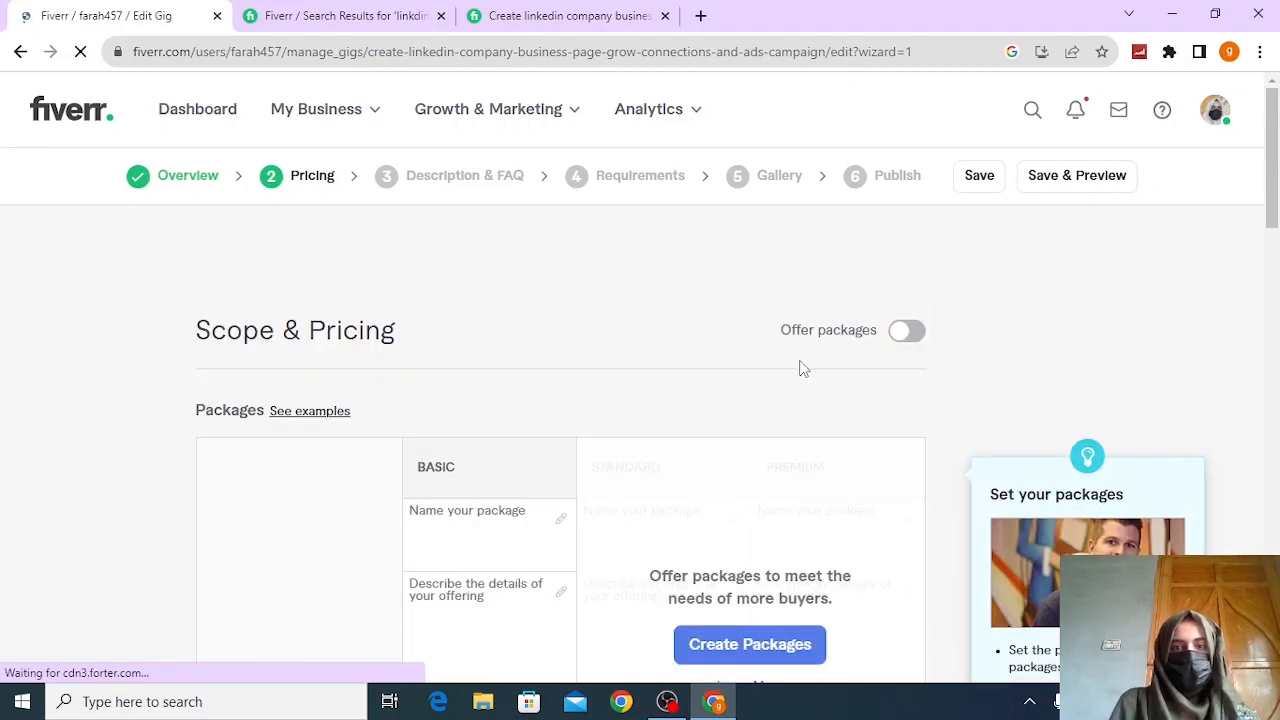
left_click(915, 336)
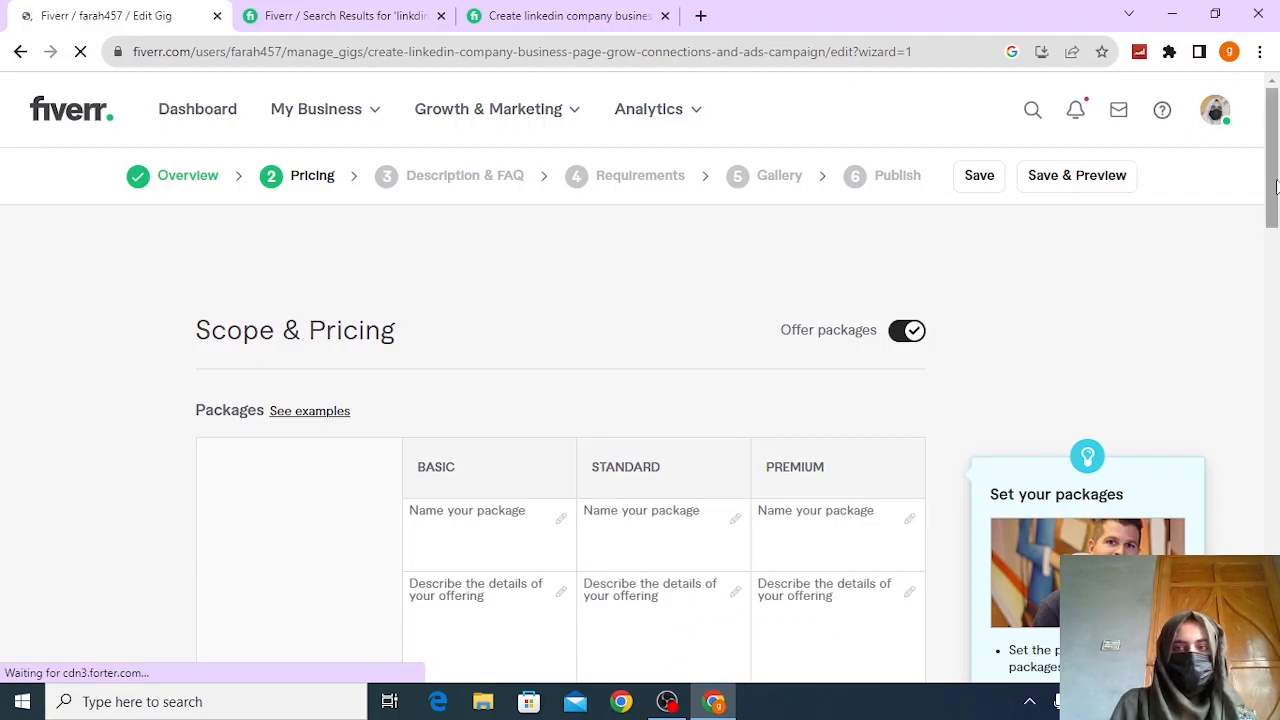
Name the Basic package BASIC by copying its column heading into the package name
left_click_drag(1275, 182, 1273, 214)
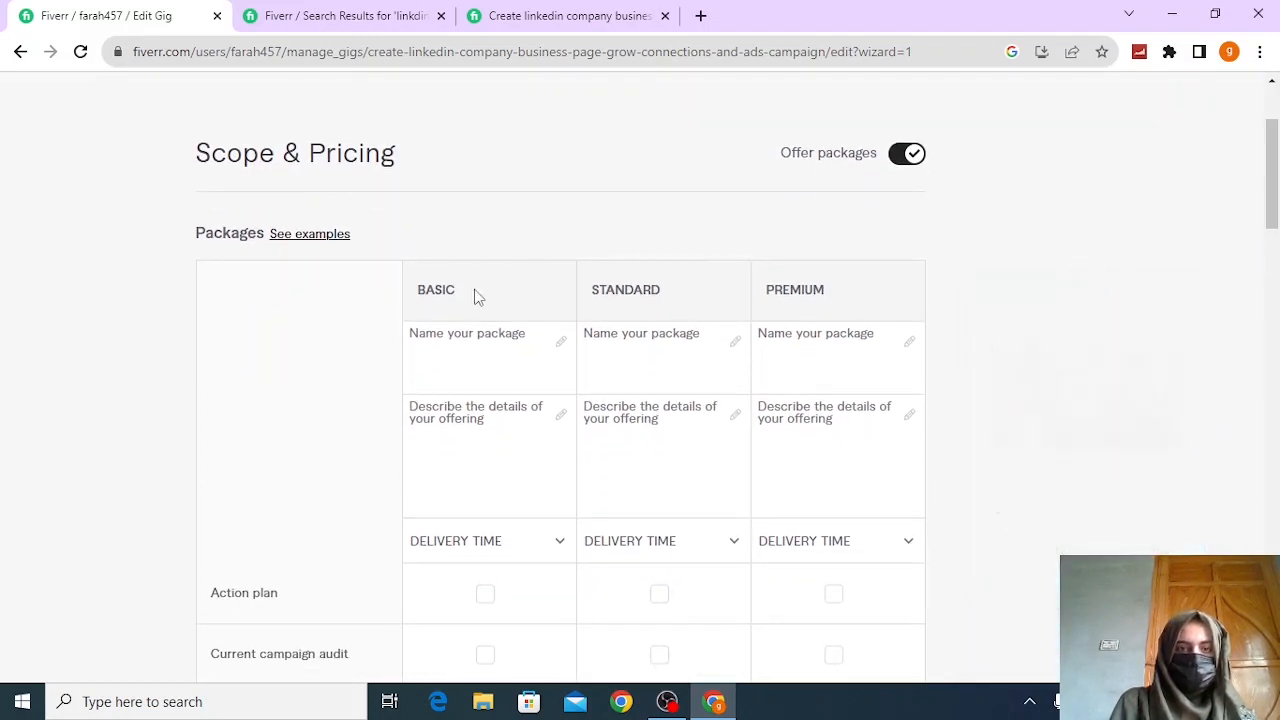
left_click_drag(461, 294, 418, 302)
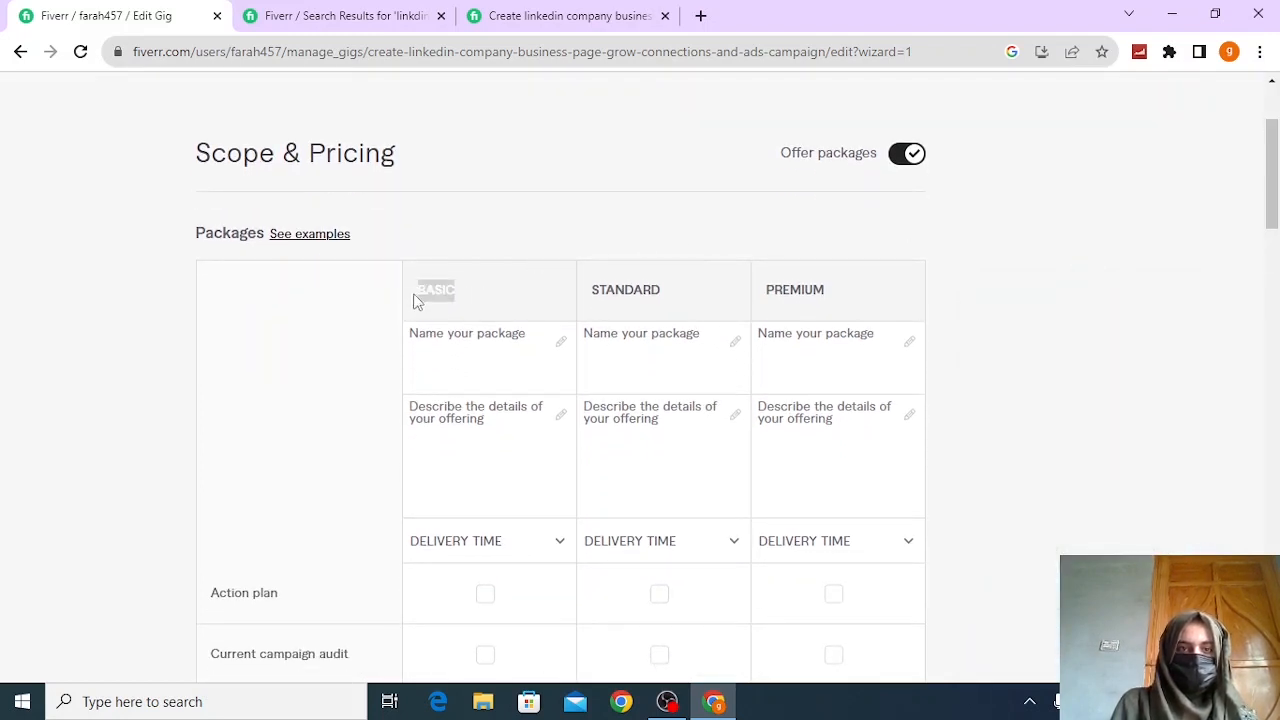
right_click(427, 293)
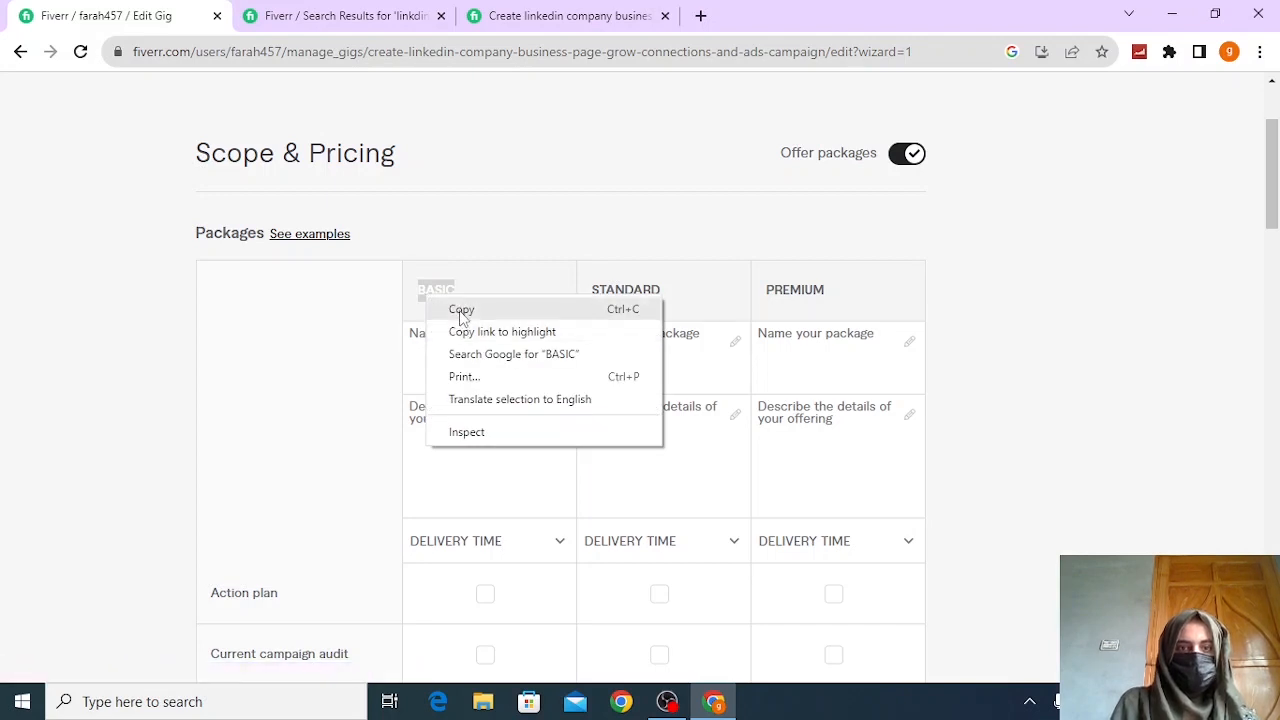
left_click(461, 310)
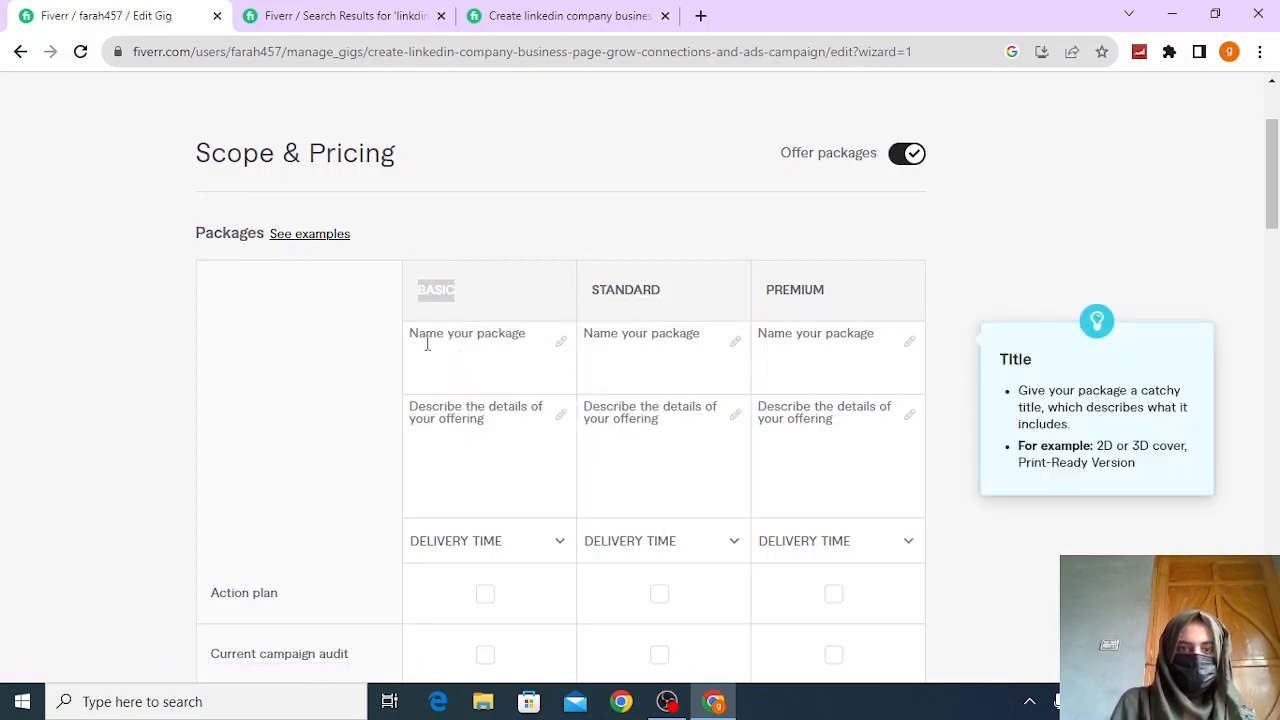
right_click(429, 341)
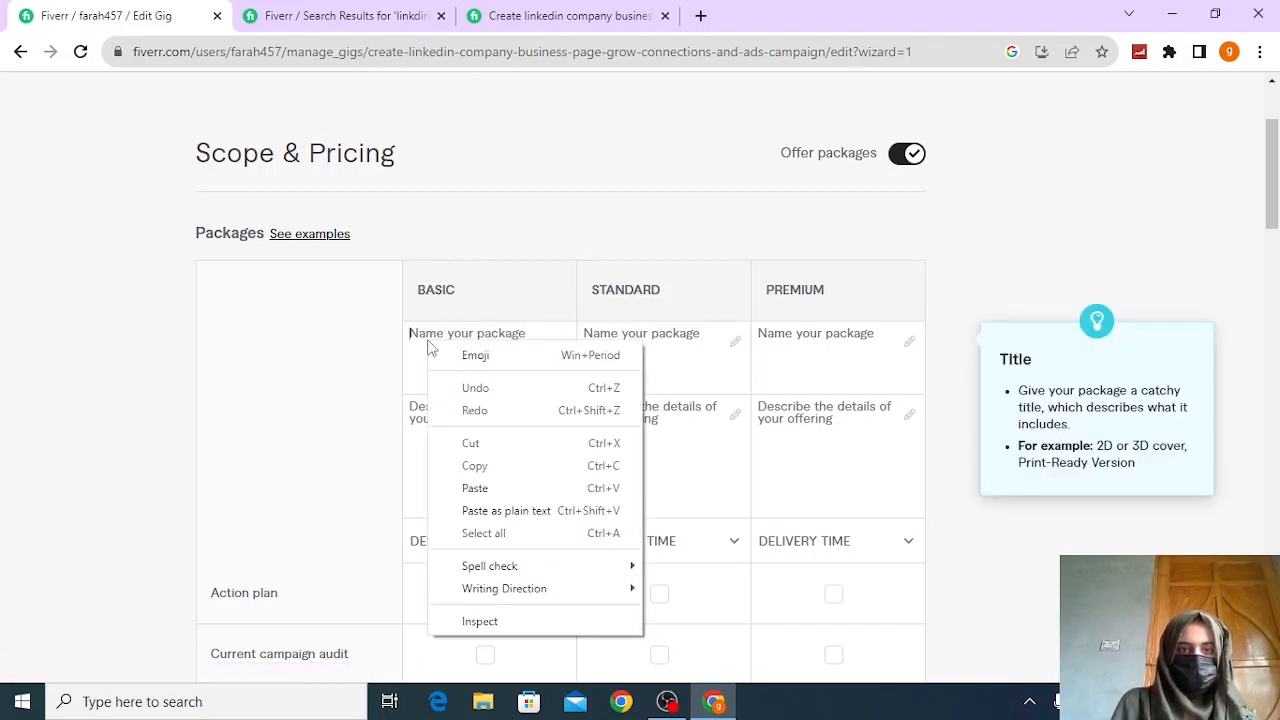
left_click(480, 488)
Name the other two packages STANDARD and PREMIUM by copying their column headings into the package names
left_click(601, 362)
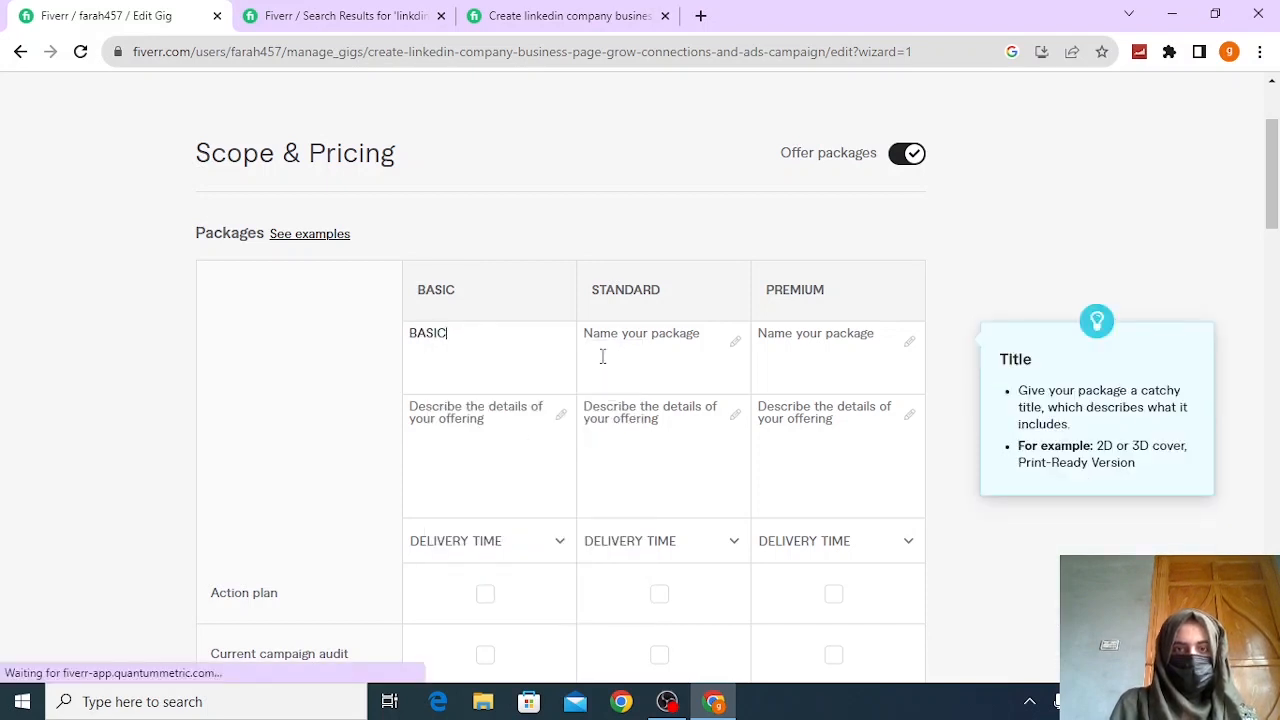
left_click_drag(593, 295, 686, 294)
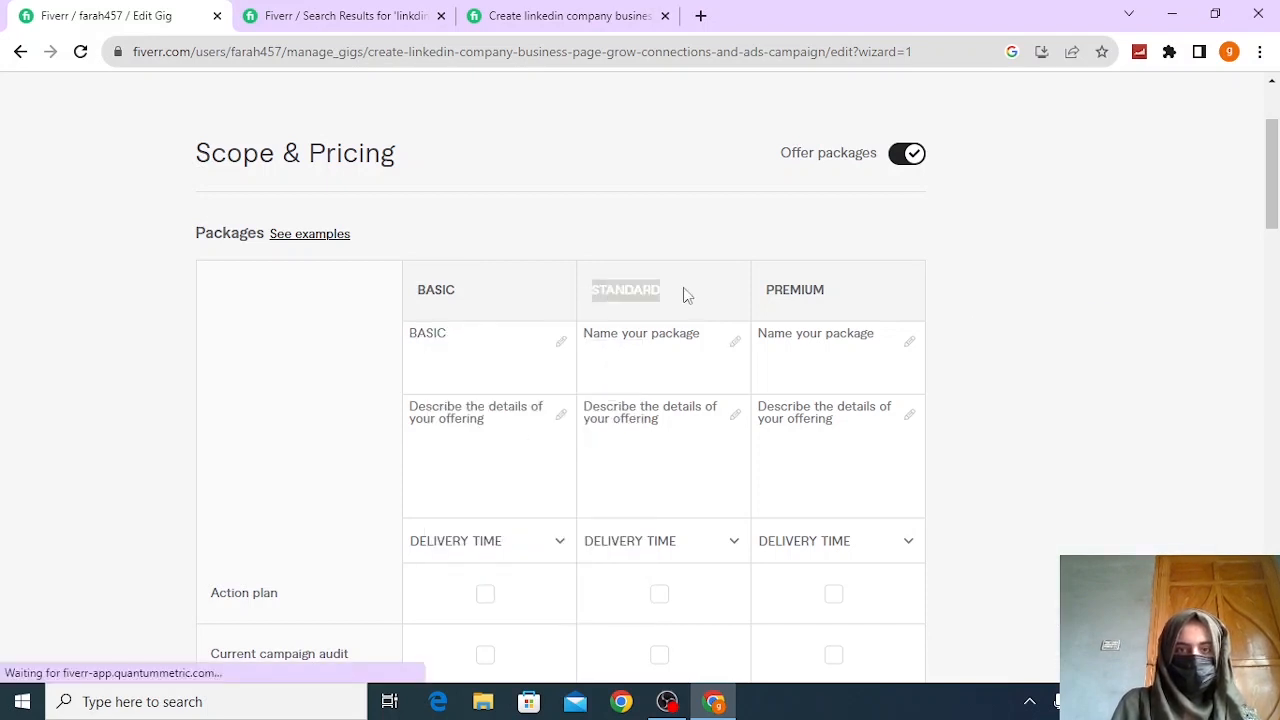
left_click(617, 333)
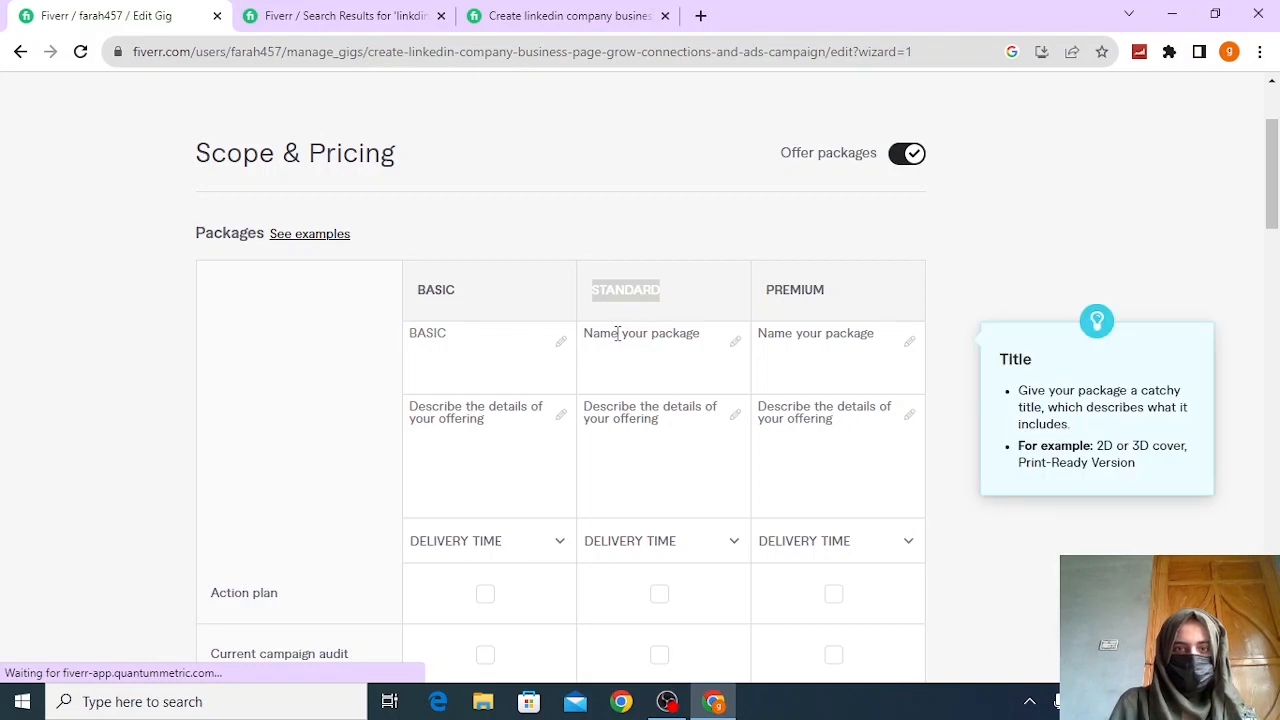
key("ctrl+v")
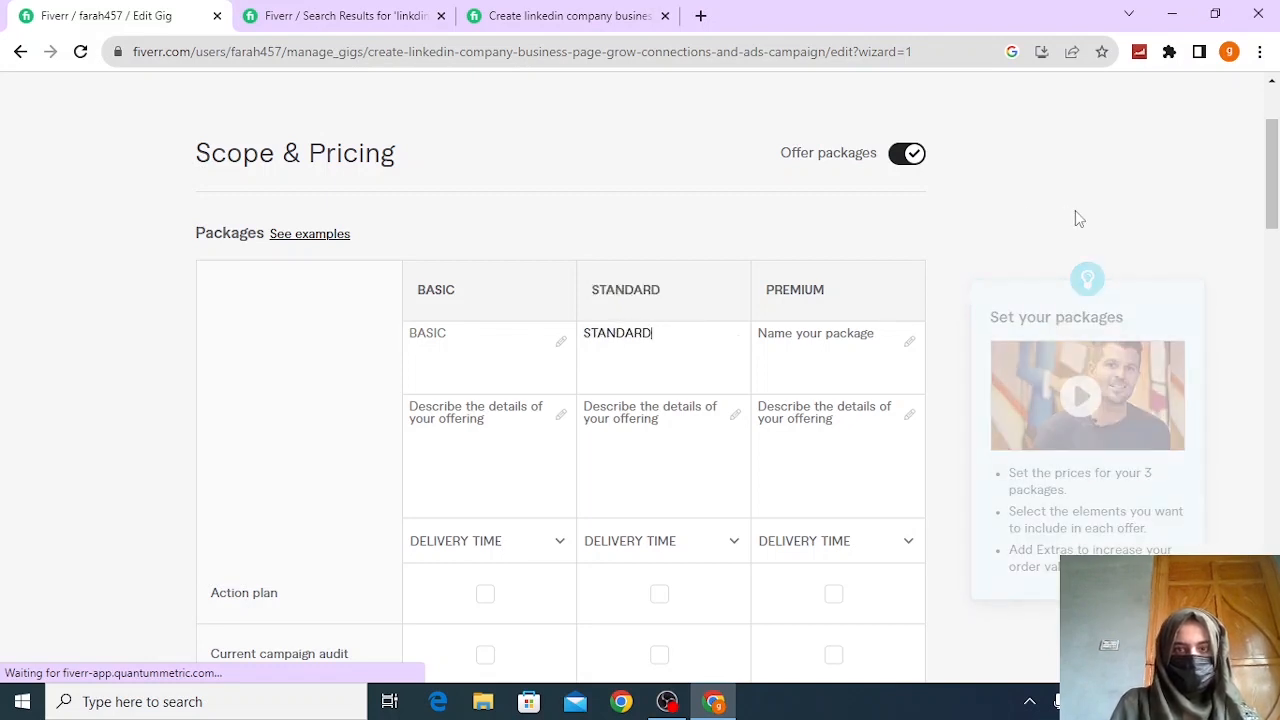
left_click_drag(825, 290, 758, 295)
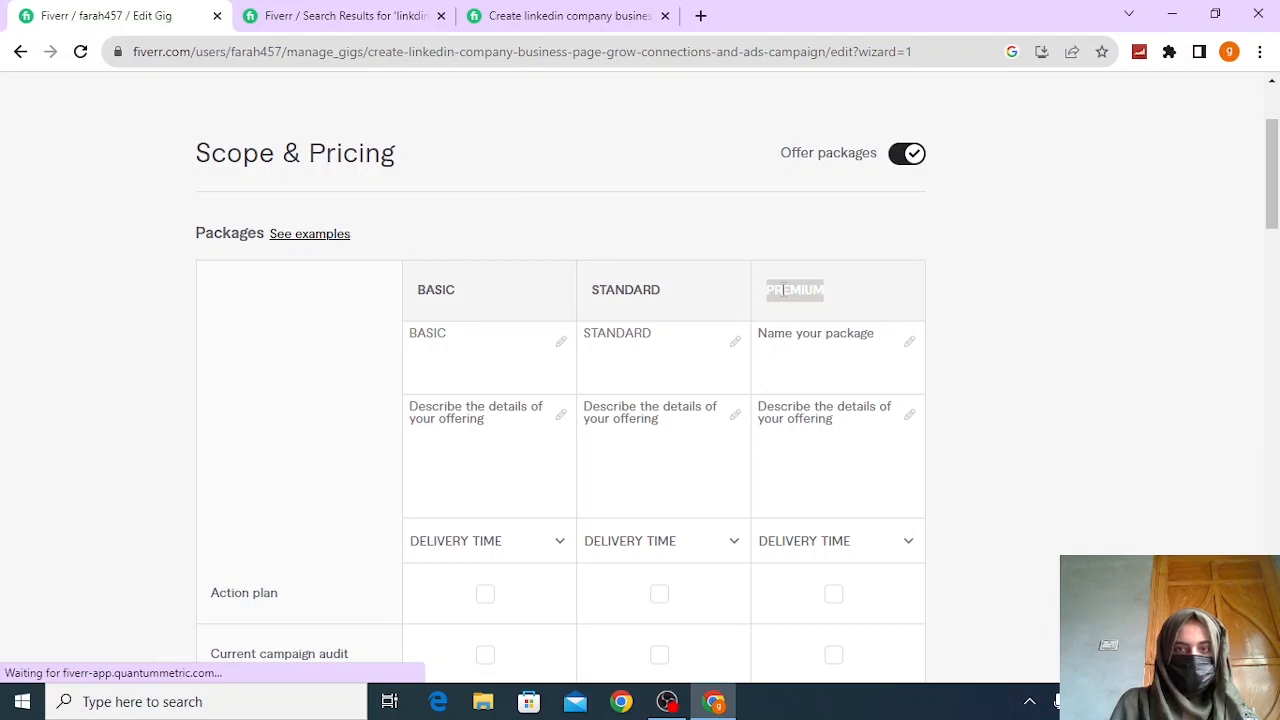
left_click(785, 343)
key("ctrl+v")
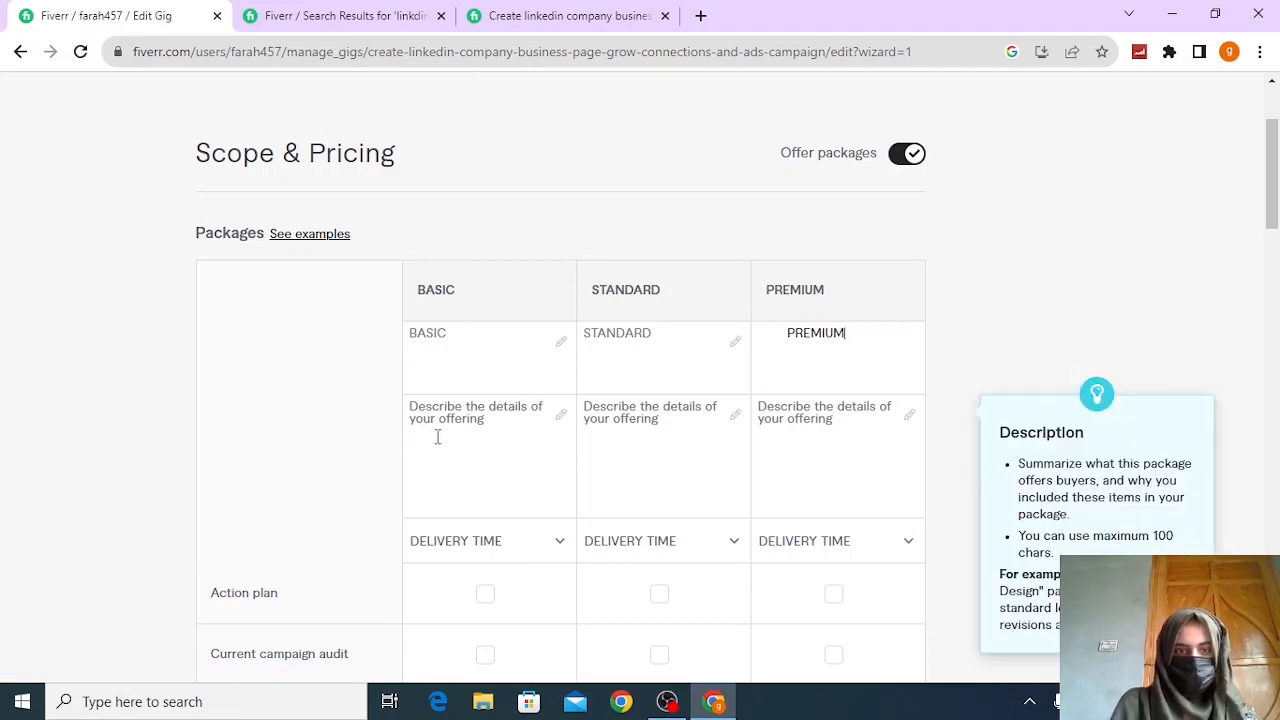
Copy the label SILVER from the model gig's package comparison into the Basic package's description
left_click(572, 12)
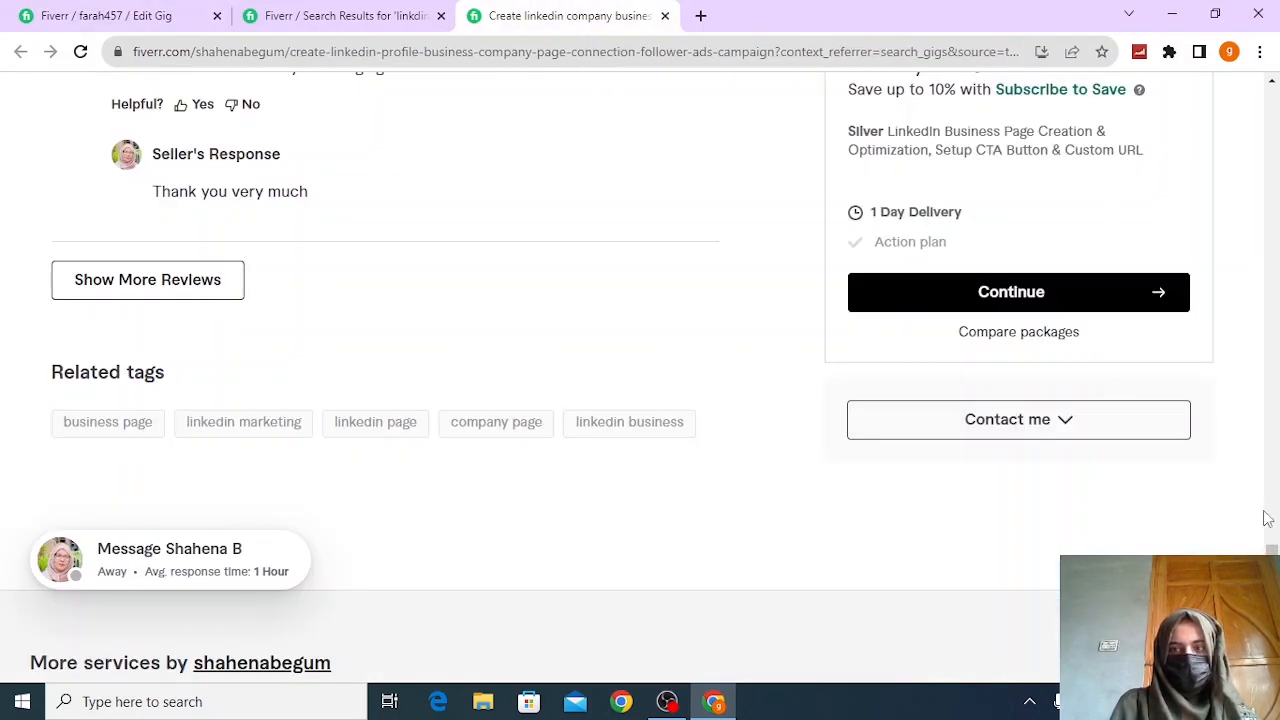
left_click_drag(1272, 567, 1272, 320)
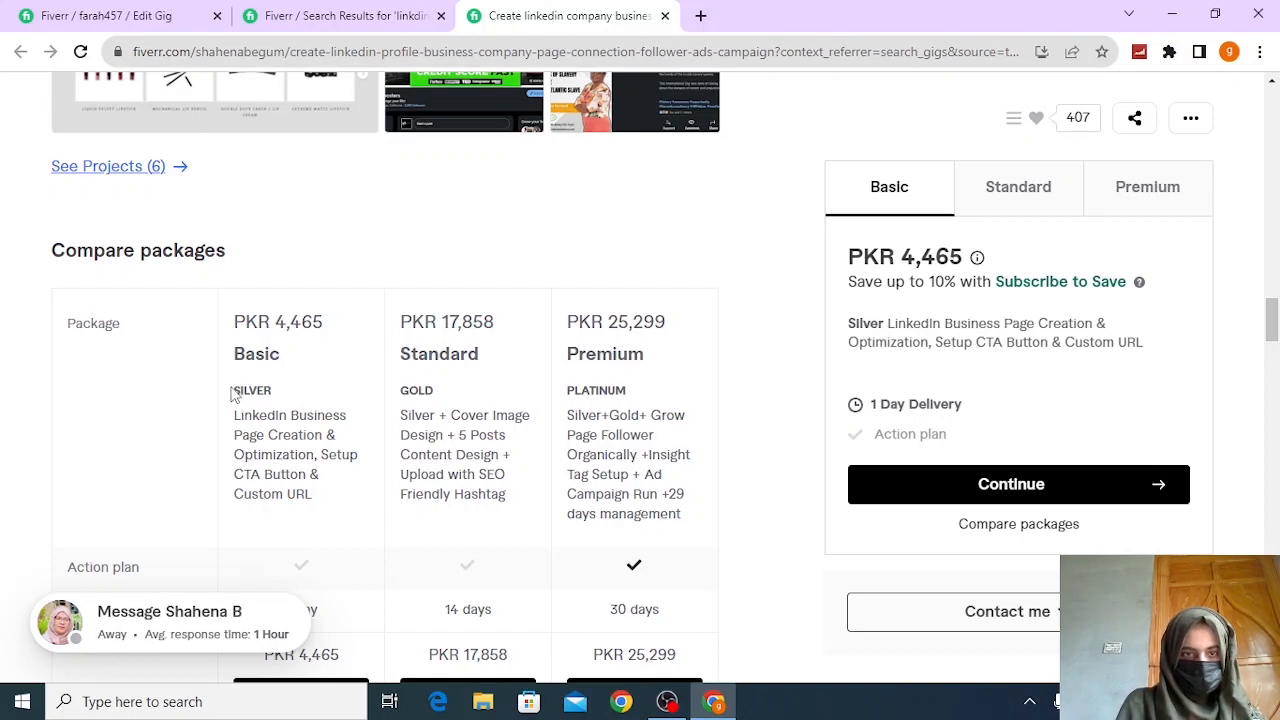
mouse_move(231, 393)
left_mouse_down()
mouse_move(268, 392)
mouse_move(258, 418)
mouse_move(229, 393)
left_mouse_up()
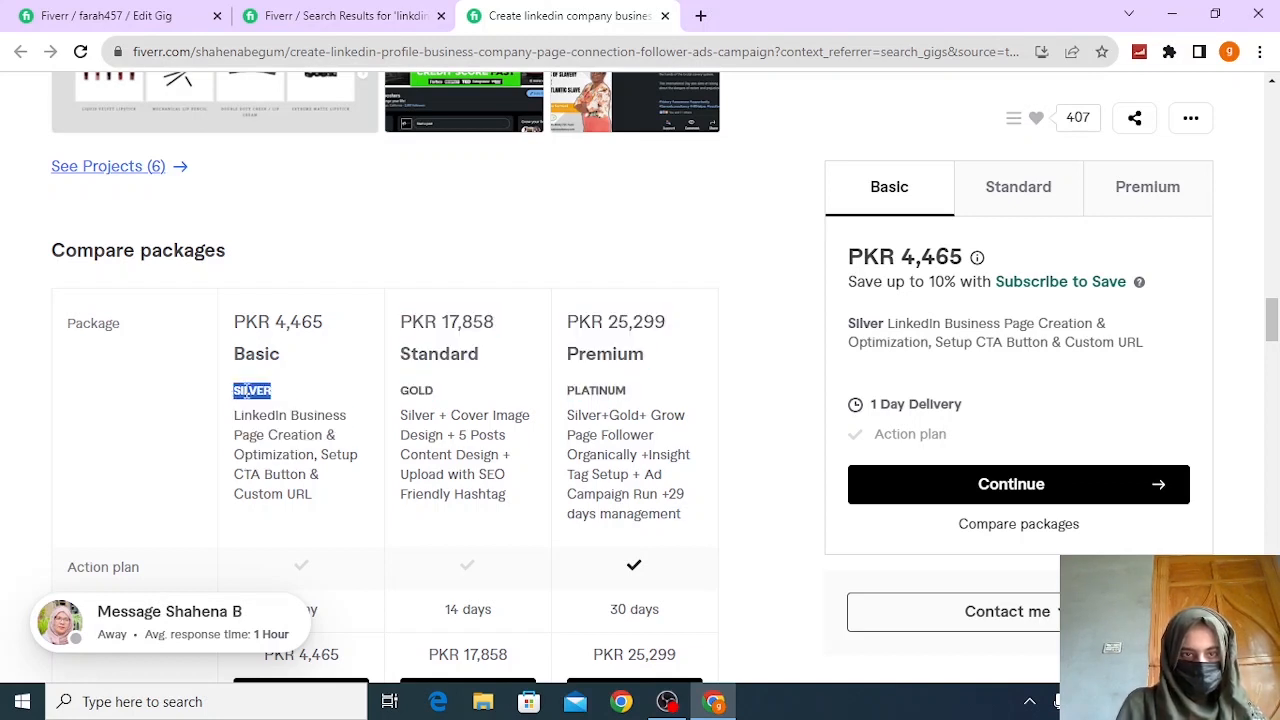
right_click(245, 393)
left_click(284, 407)
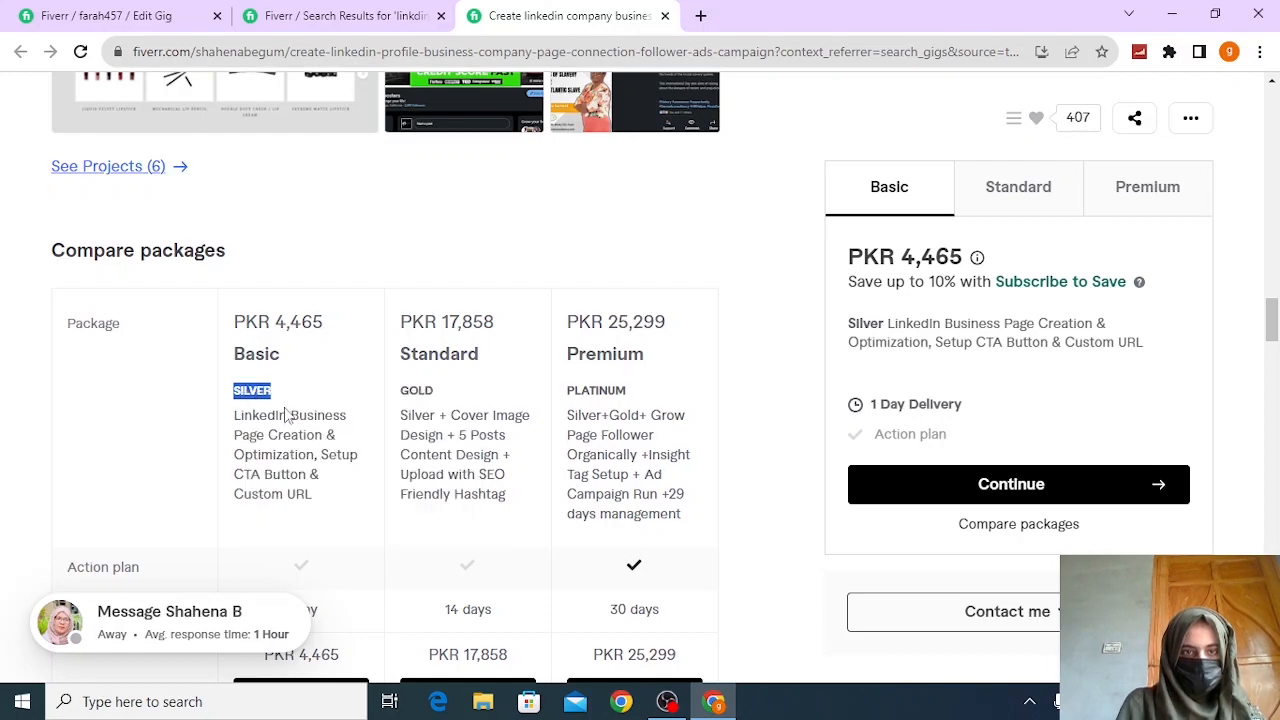
left_click(100, 14)
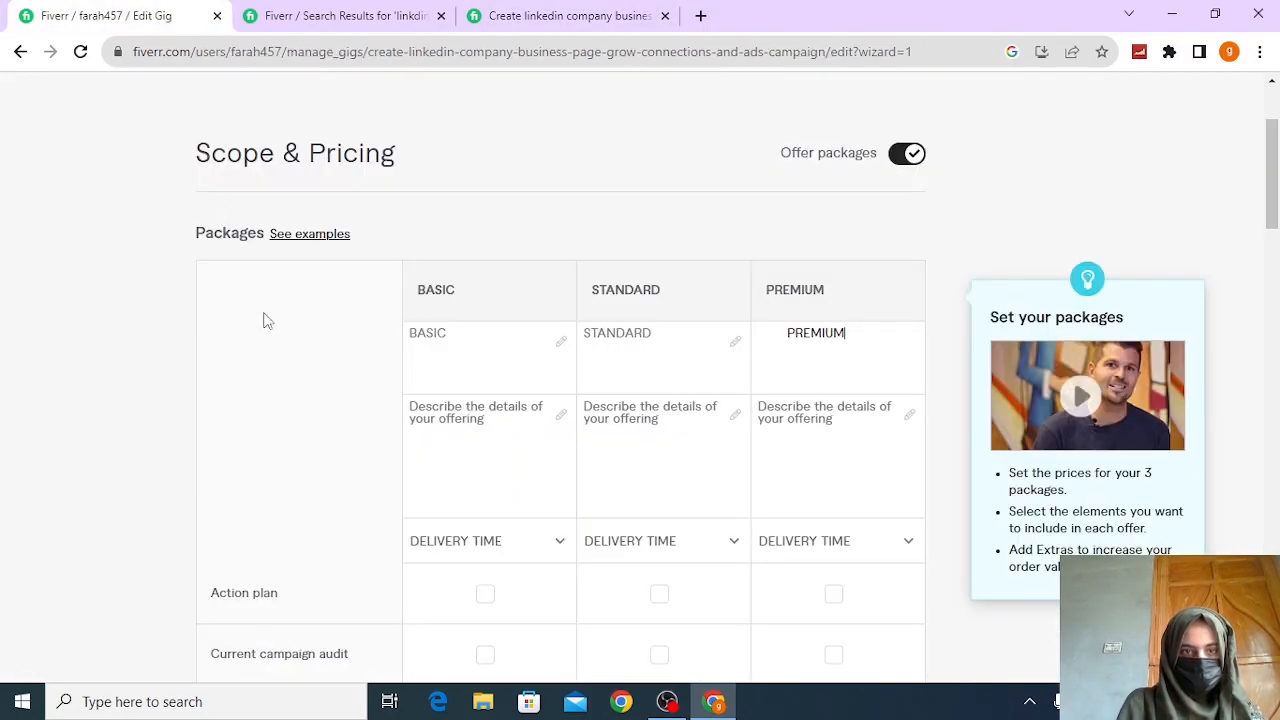
left_click(429, 434)
right_click(429, 434)
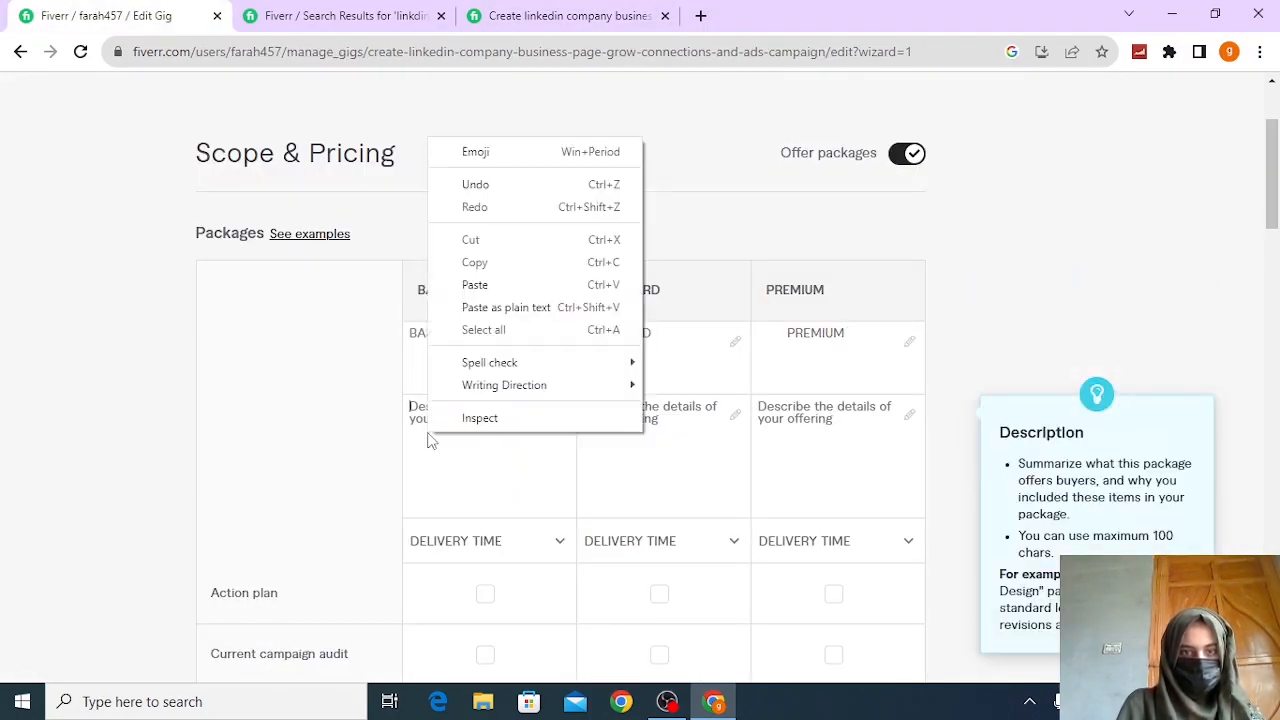
left_click(470, 289)
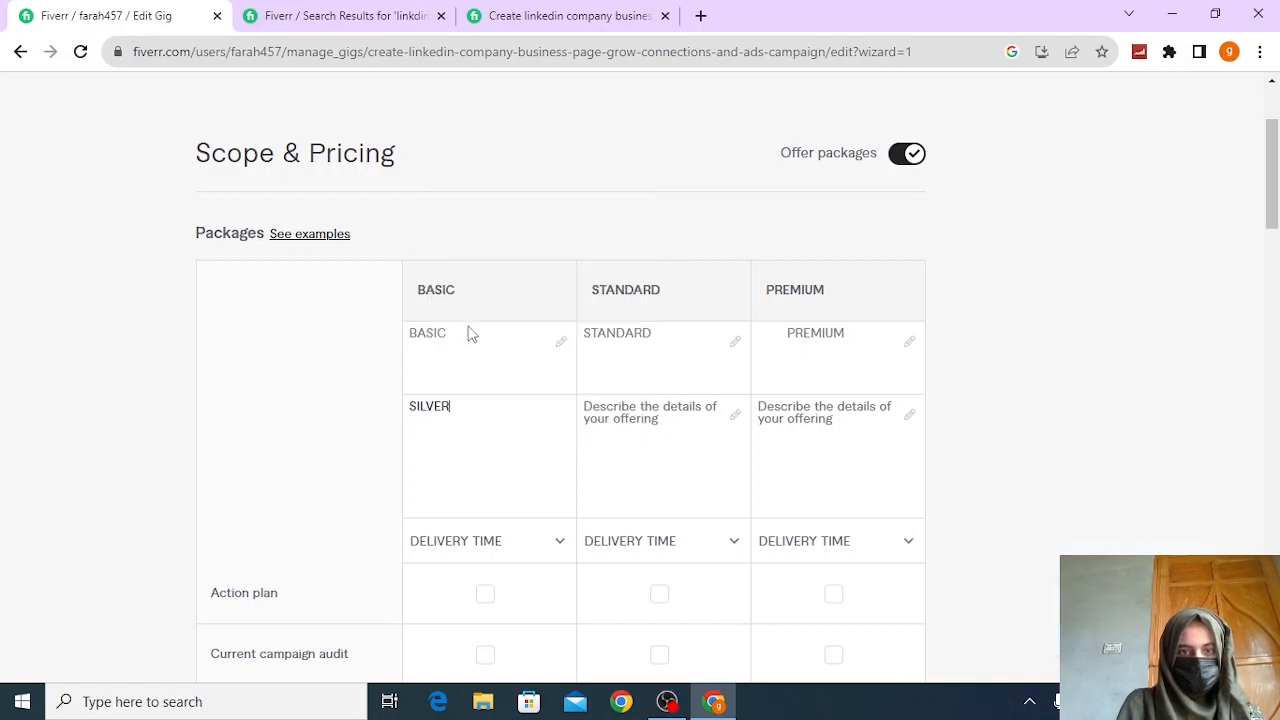
Copy the label GOLD from the model gig's package comparison into the Standard package's description
left_click(577, 15)
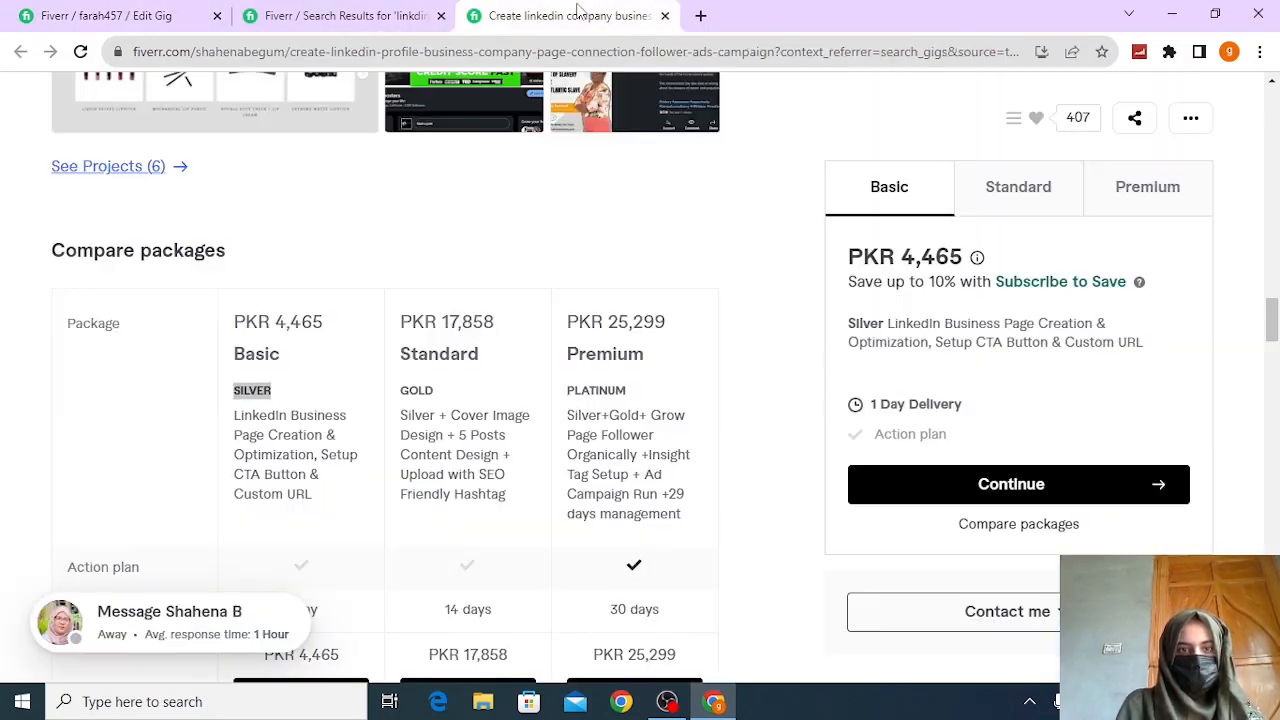
left_click_drag(400, 392, 437, 394)
right_click(437, 394)
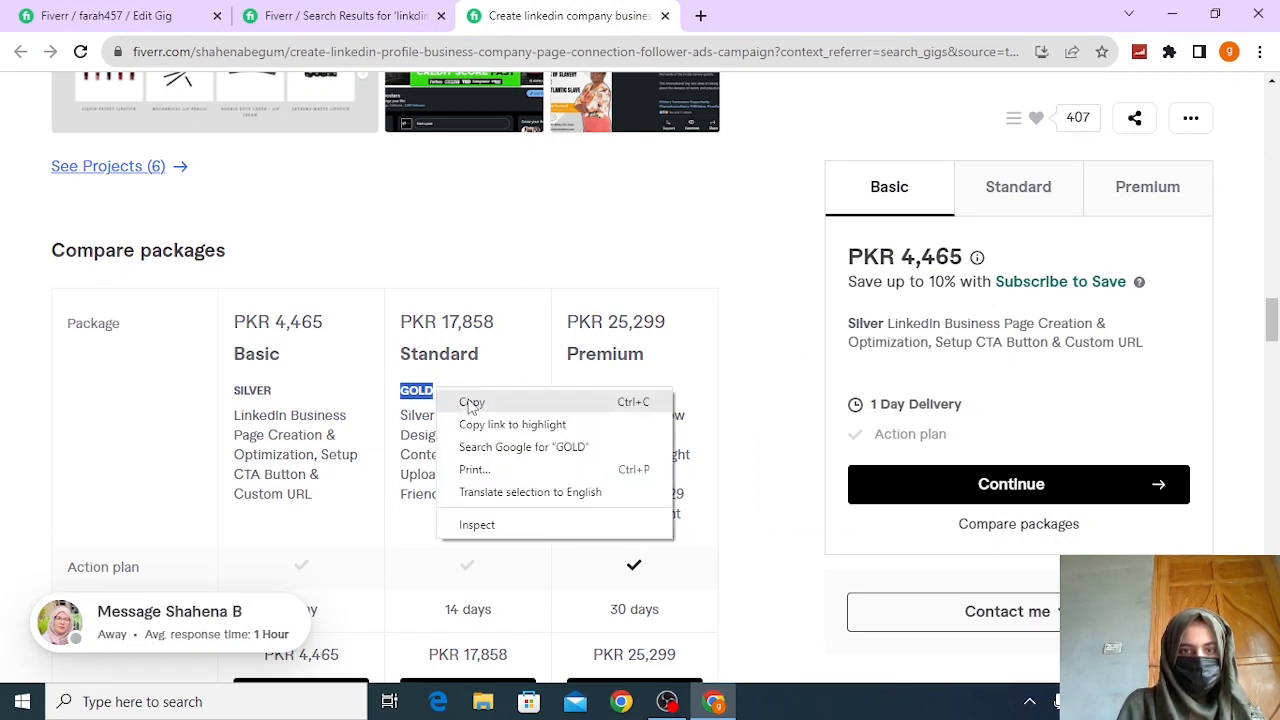
left_click(470, 402)
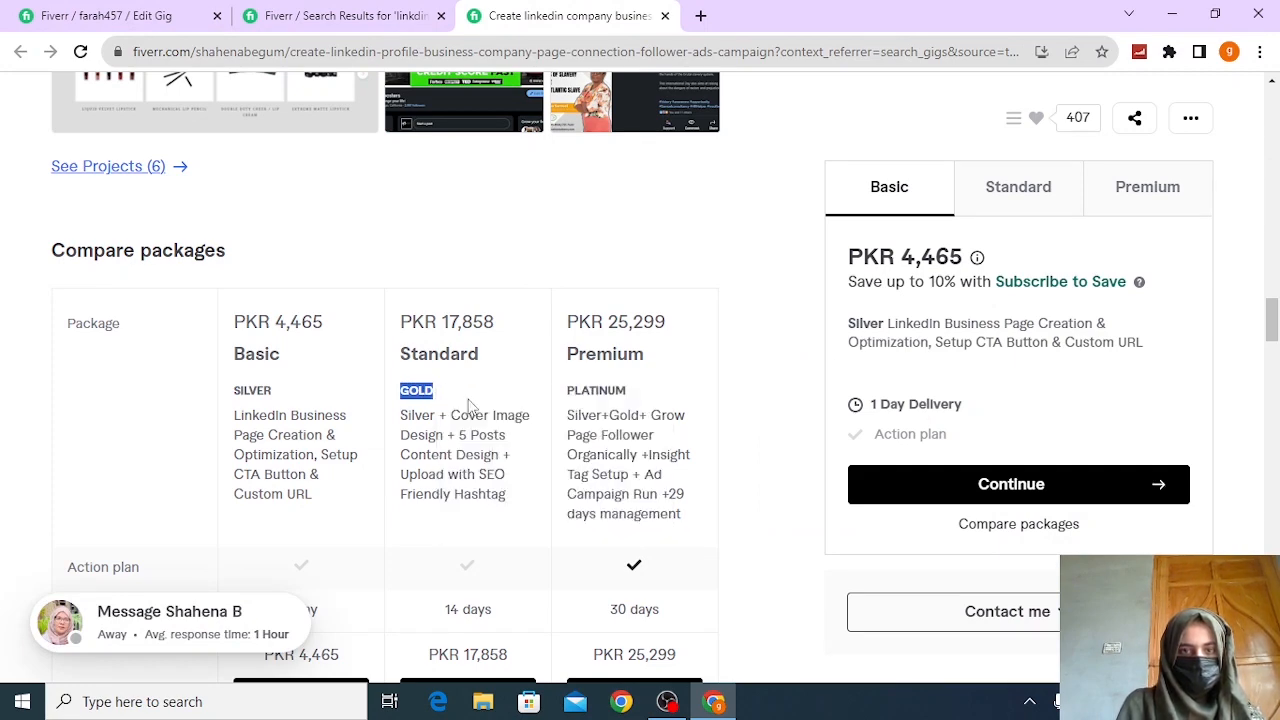
left_click(66, 8)
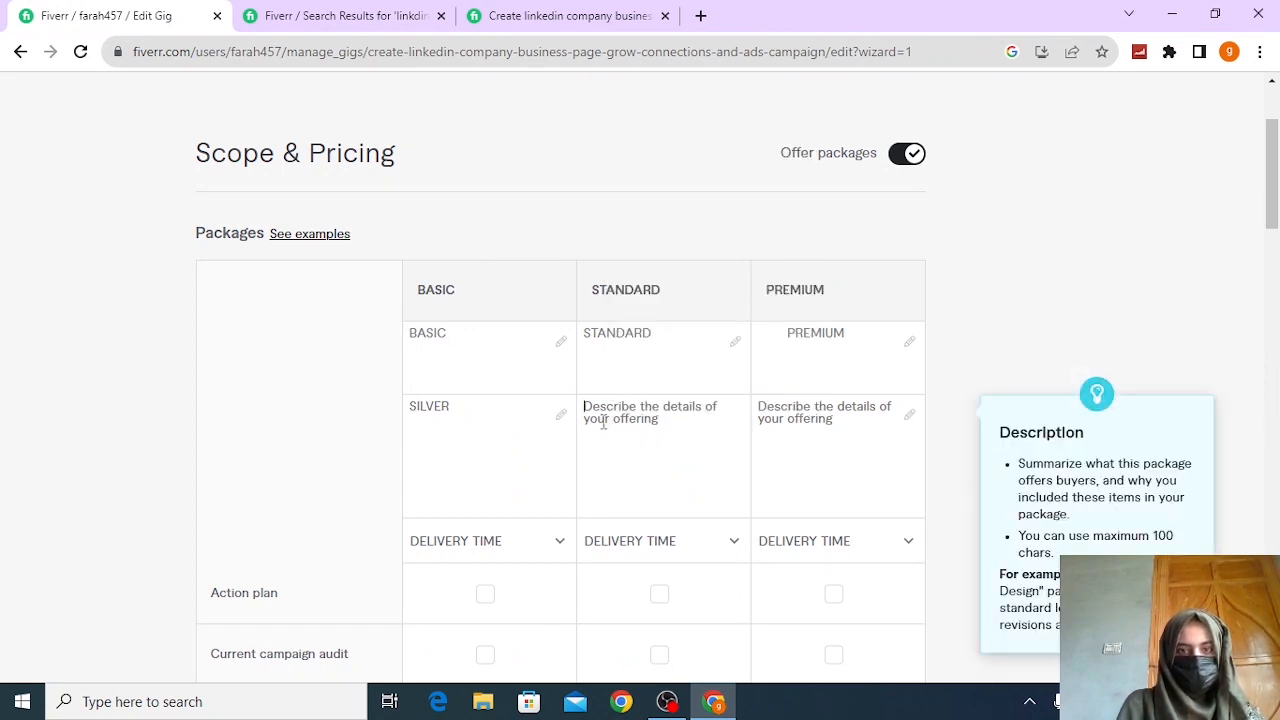
right_click(603, 422)
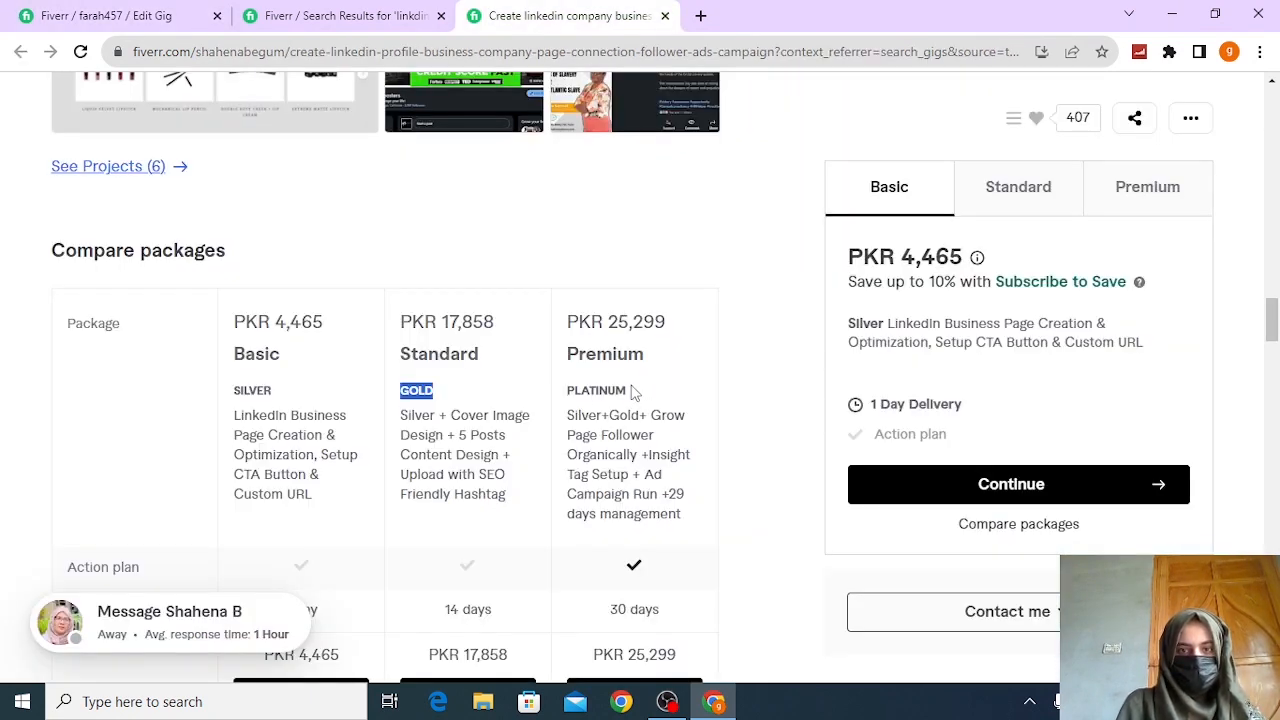
Copy the label PLATINUM from the model gig's package comparison into the Premium package's description
left_click_drag(632, 392, 563, 393)
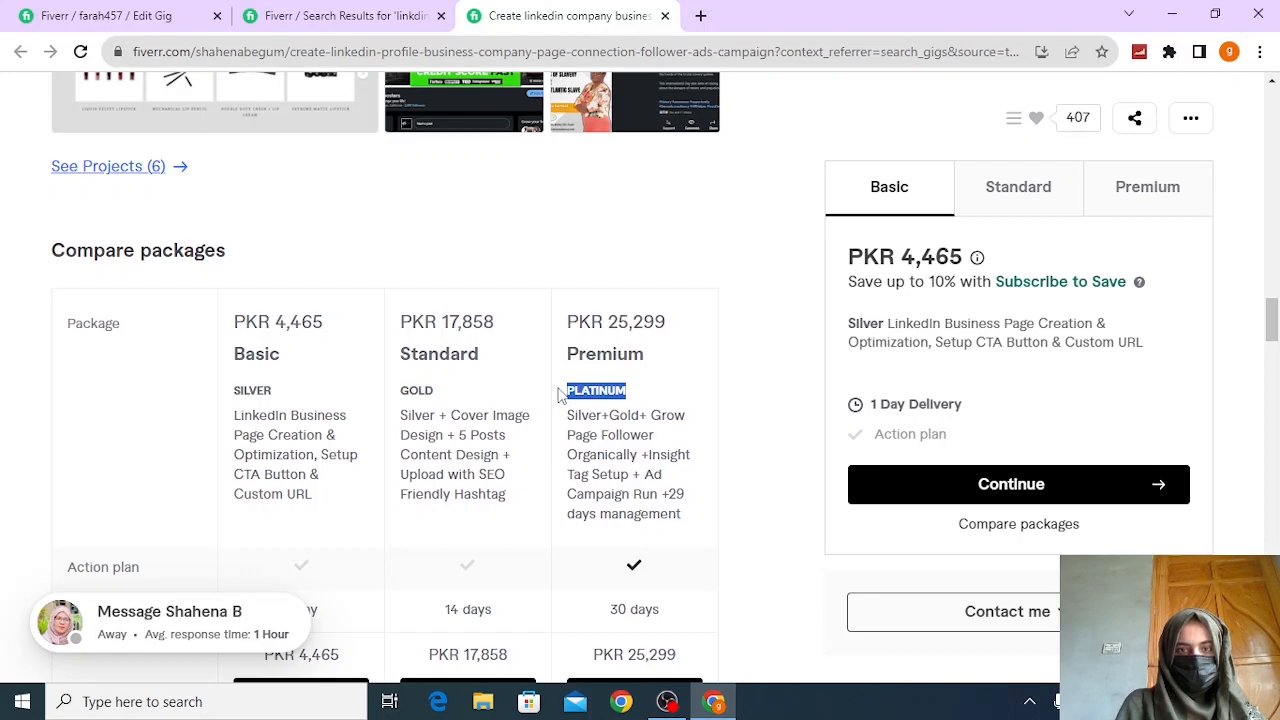
left_click(106, 15)
left_click(795, 410)
key("ctrl+v")
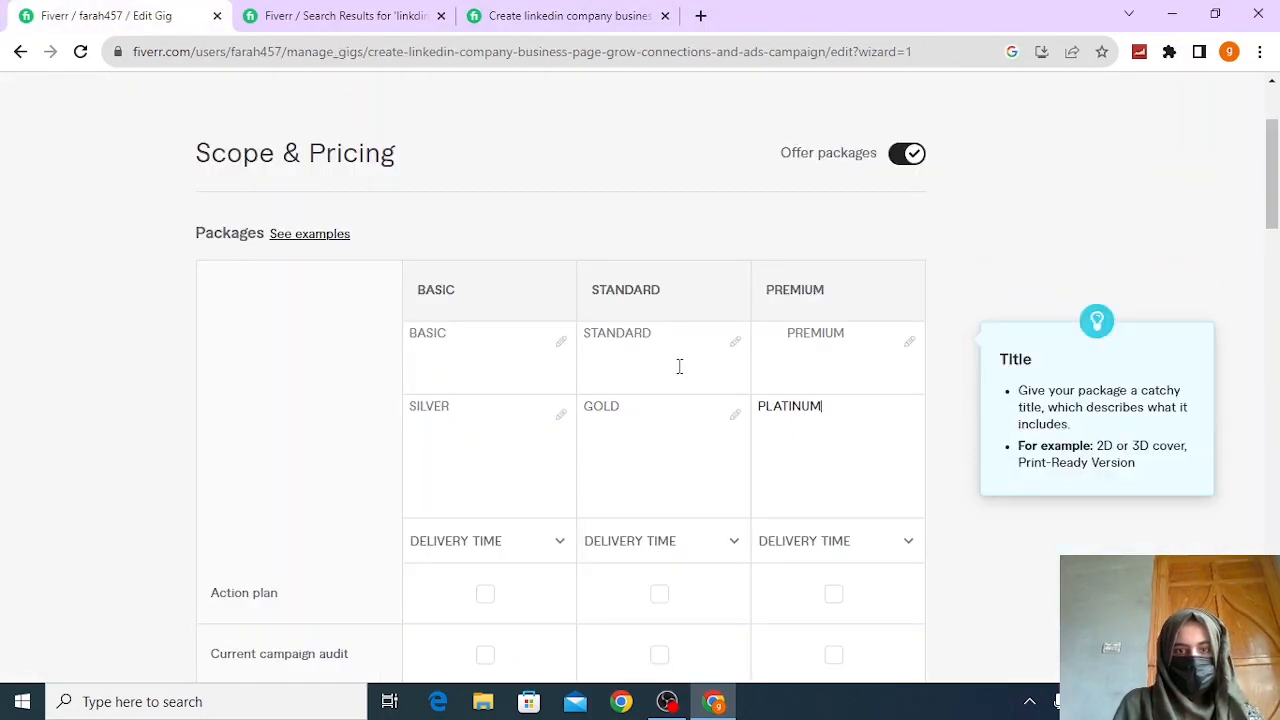
Copy the model gig's Basic package text, from "LinkedIn Business Page Creation" to "Custom URL", into the Basic description on a new line below SILVER
left_click(530, 15)
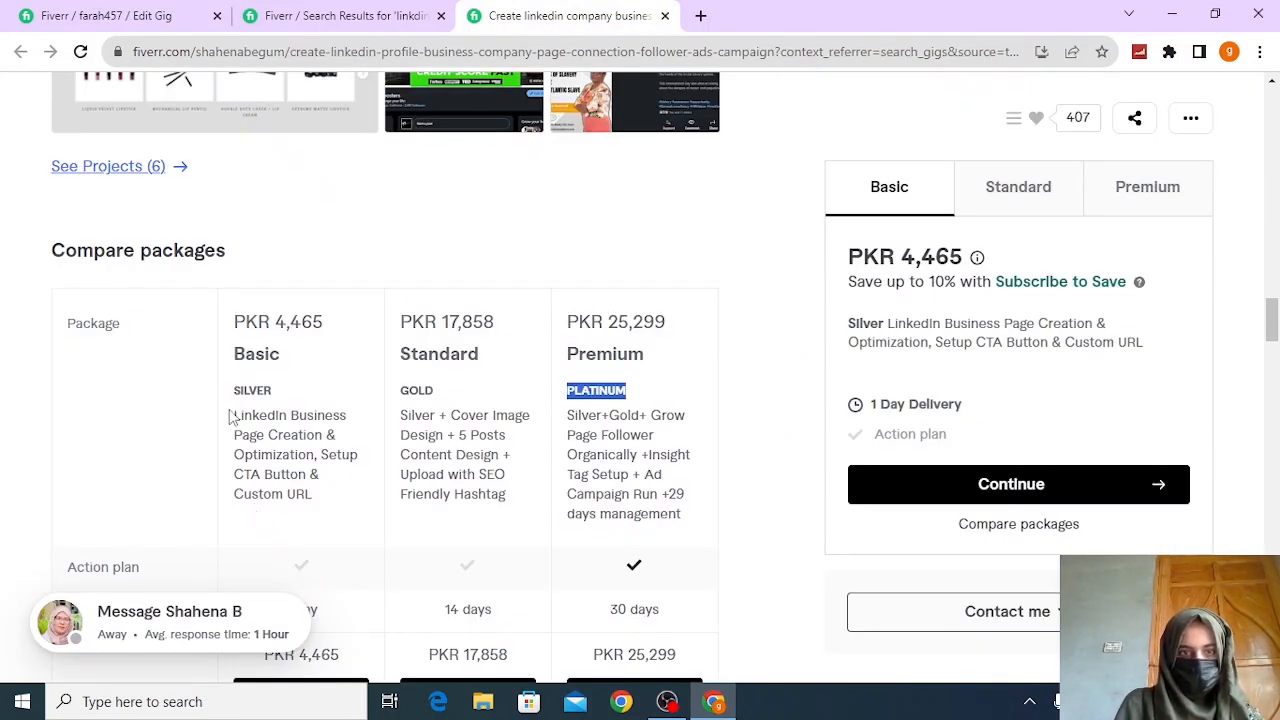
left_click_drag(230, 417, 333, 508)
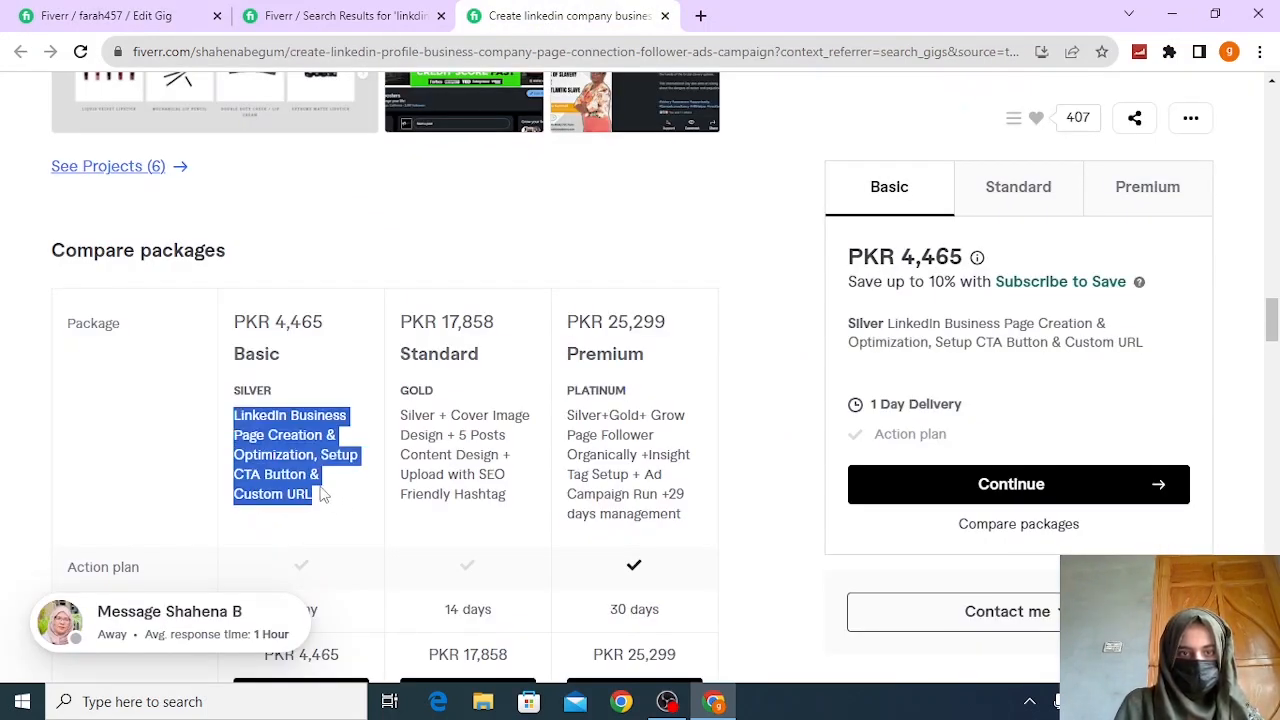
right_click(322, 494)
left_click(356, 503)
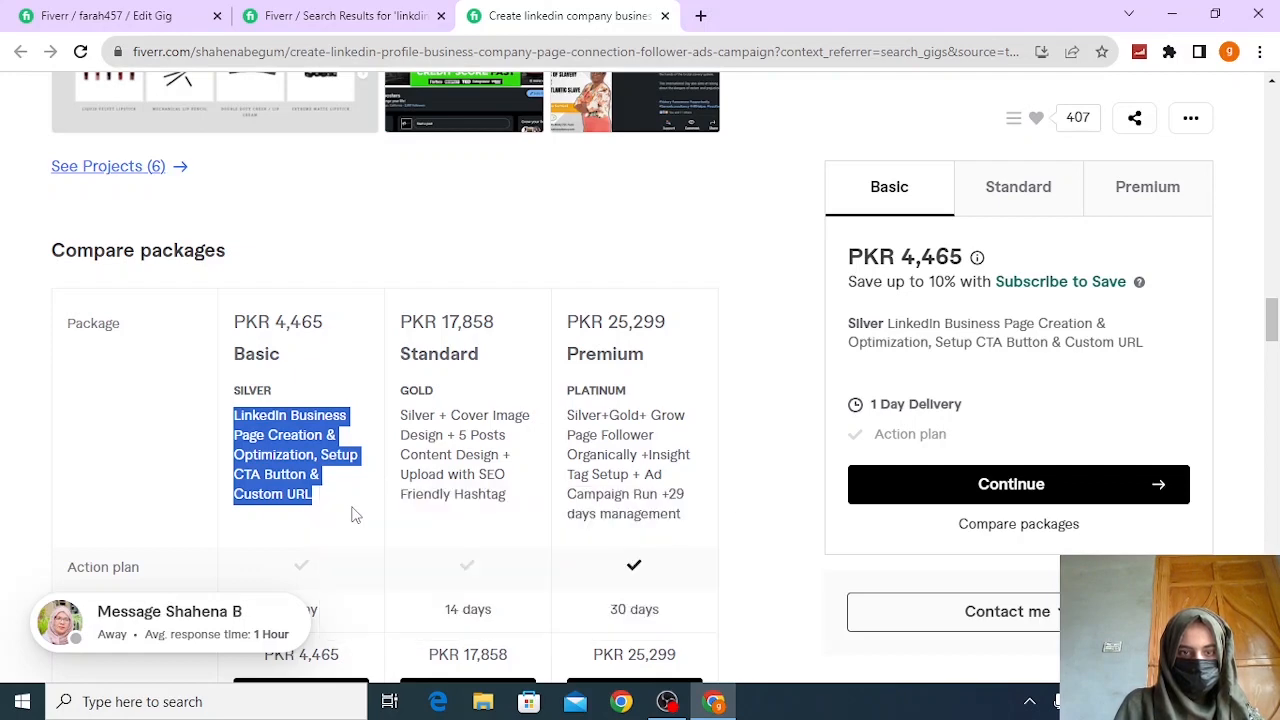
left_click(113, 12)
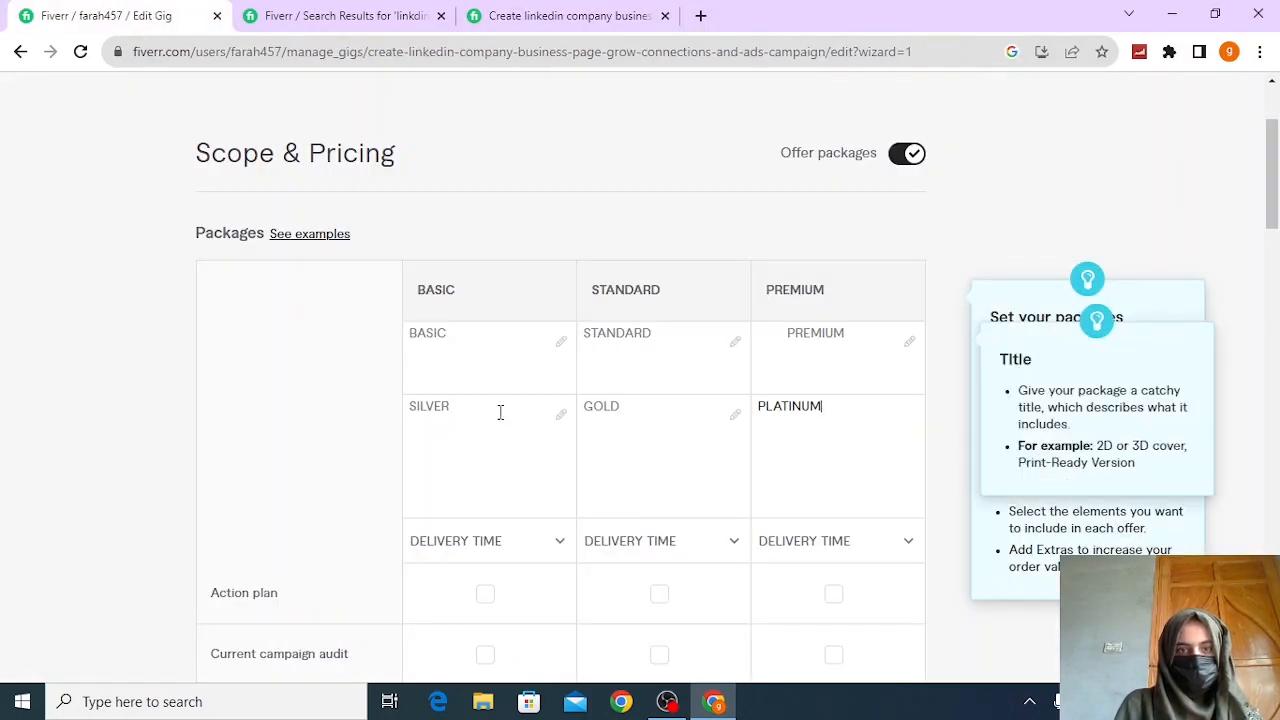
left_click(408, 420)
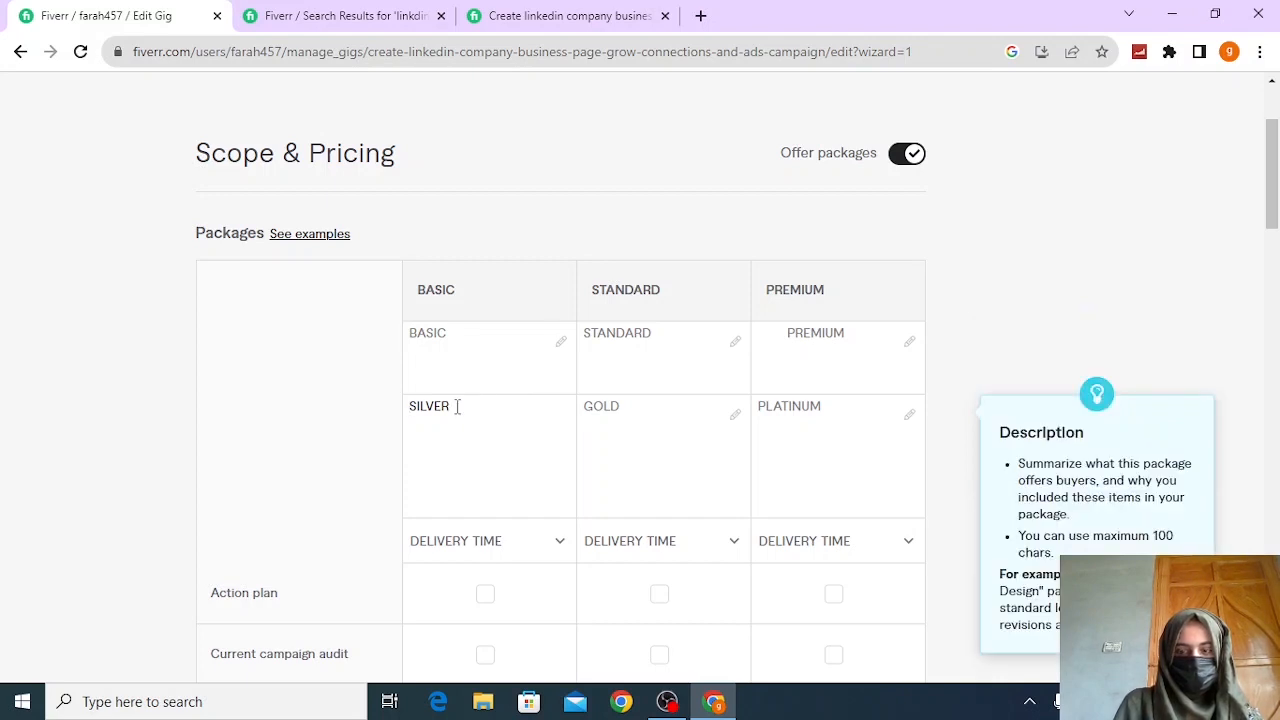
key("Return")
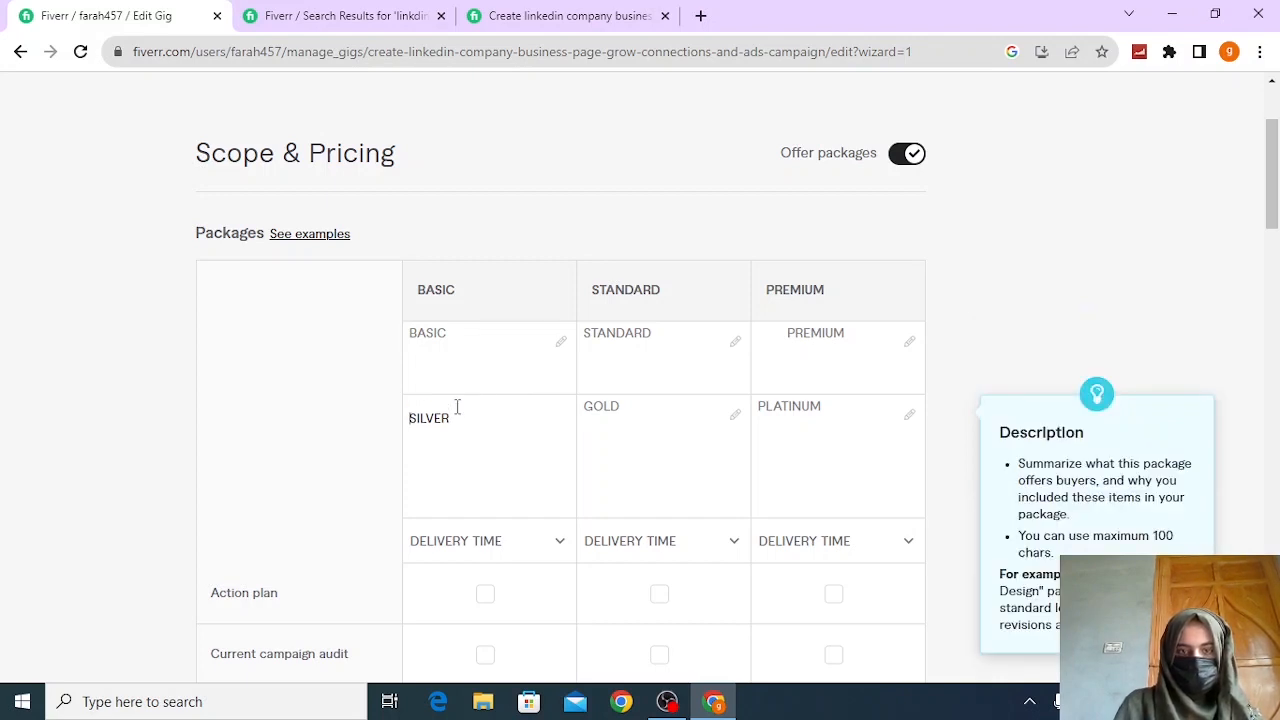
key("BackSpace")
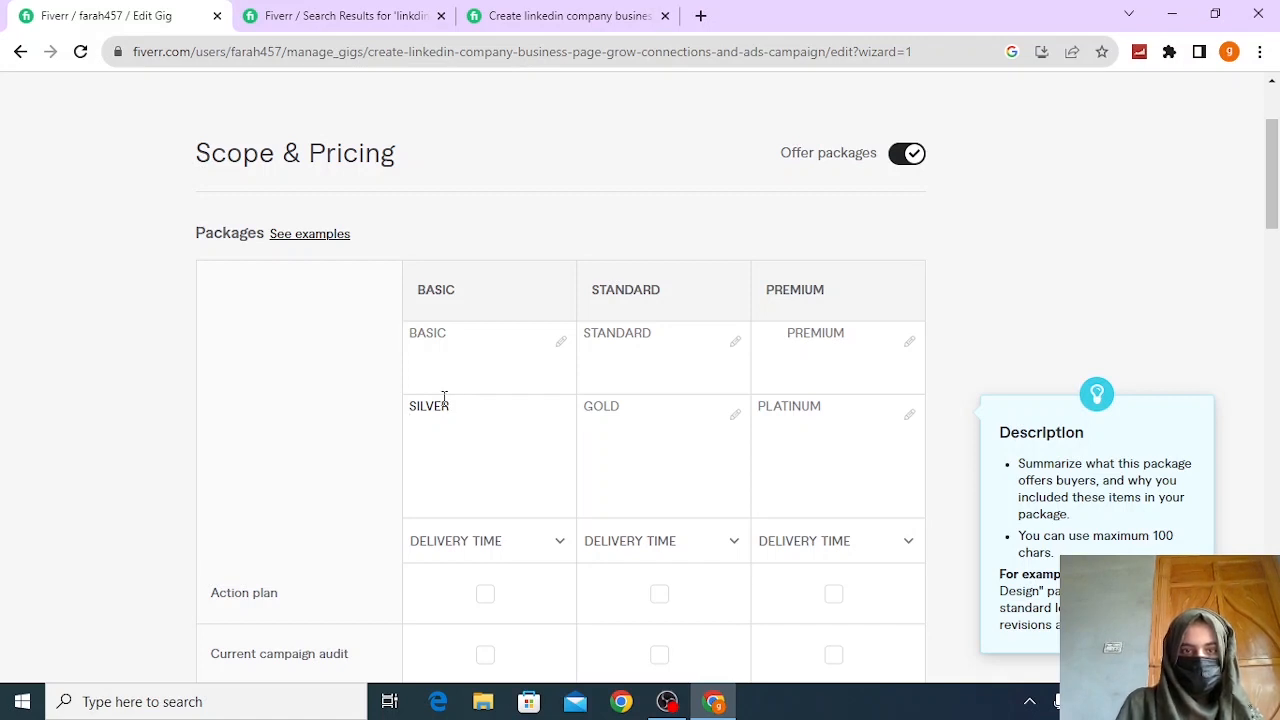
right_click(415, 430)
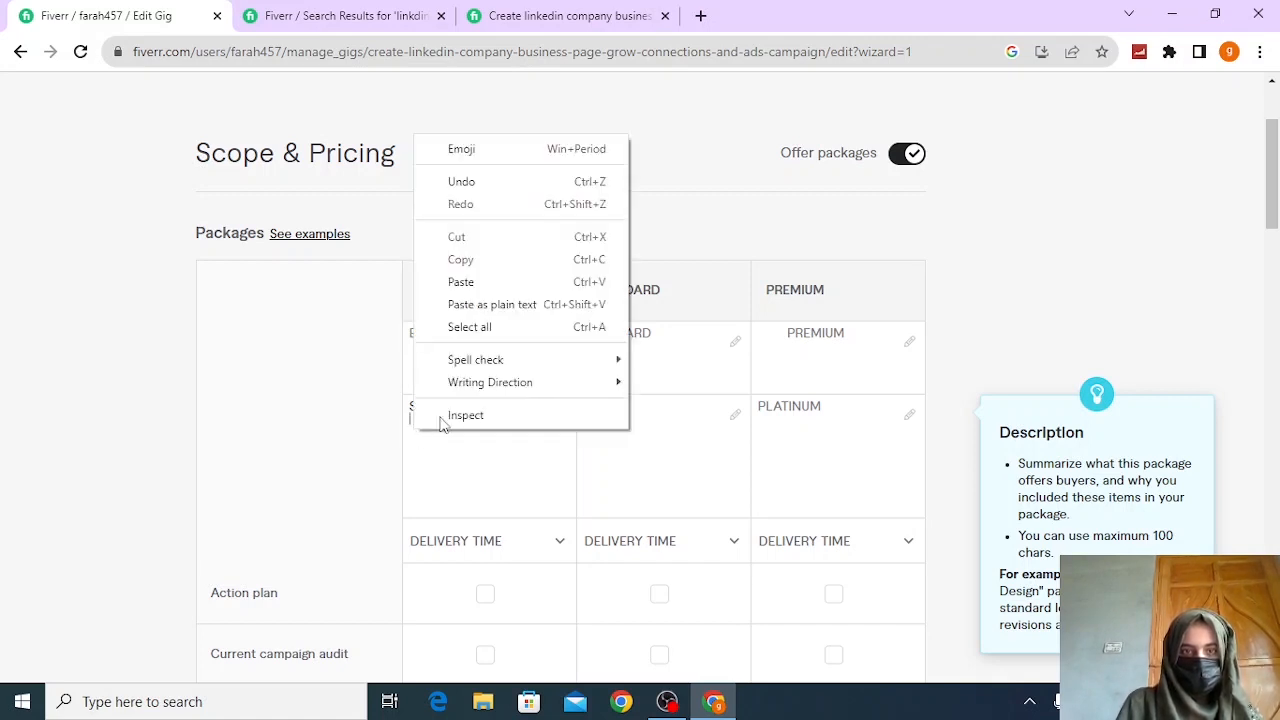
left_click(494, 280)
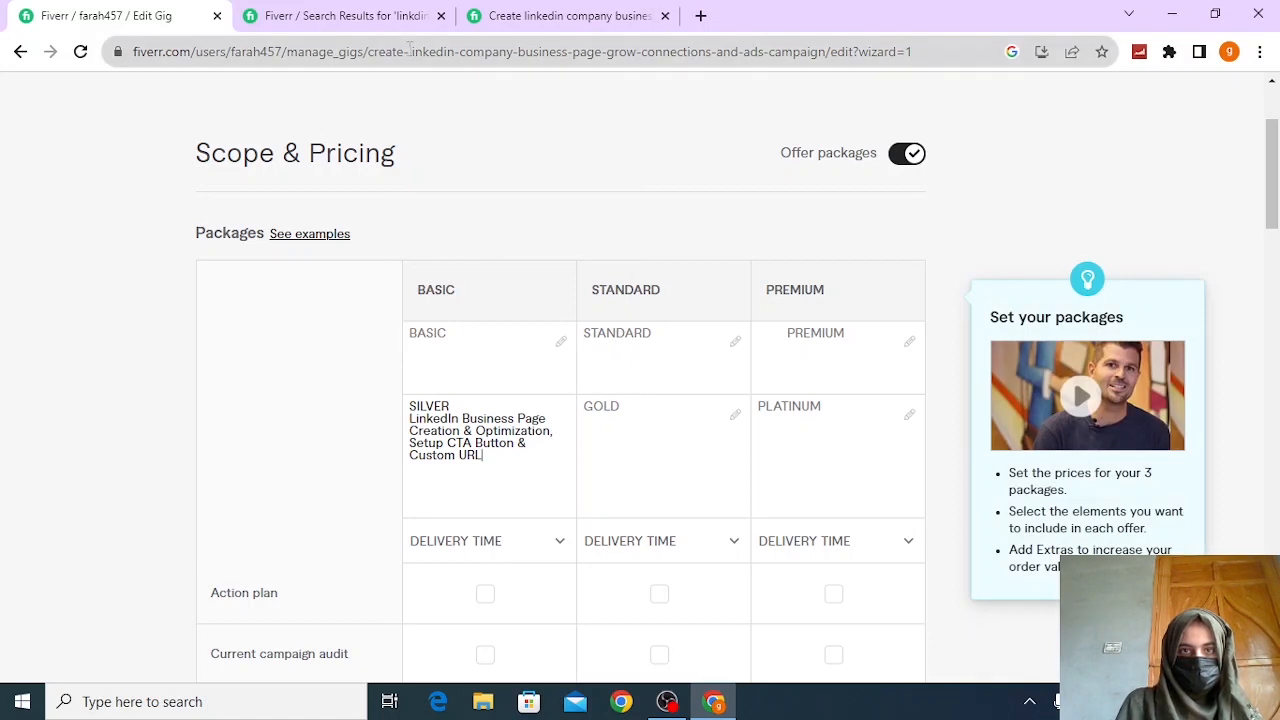
Copy the model gig's Standard package text, from "Silver + Cover Image Design" to "Friendly Hashtag", into the Standard description below GOLD
left_click(563, 16)
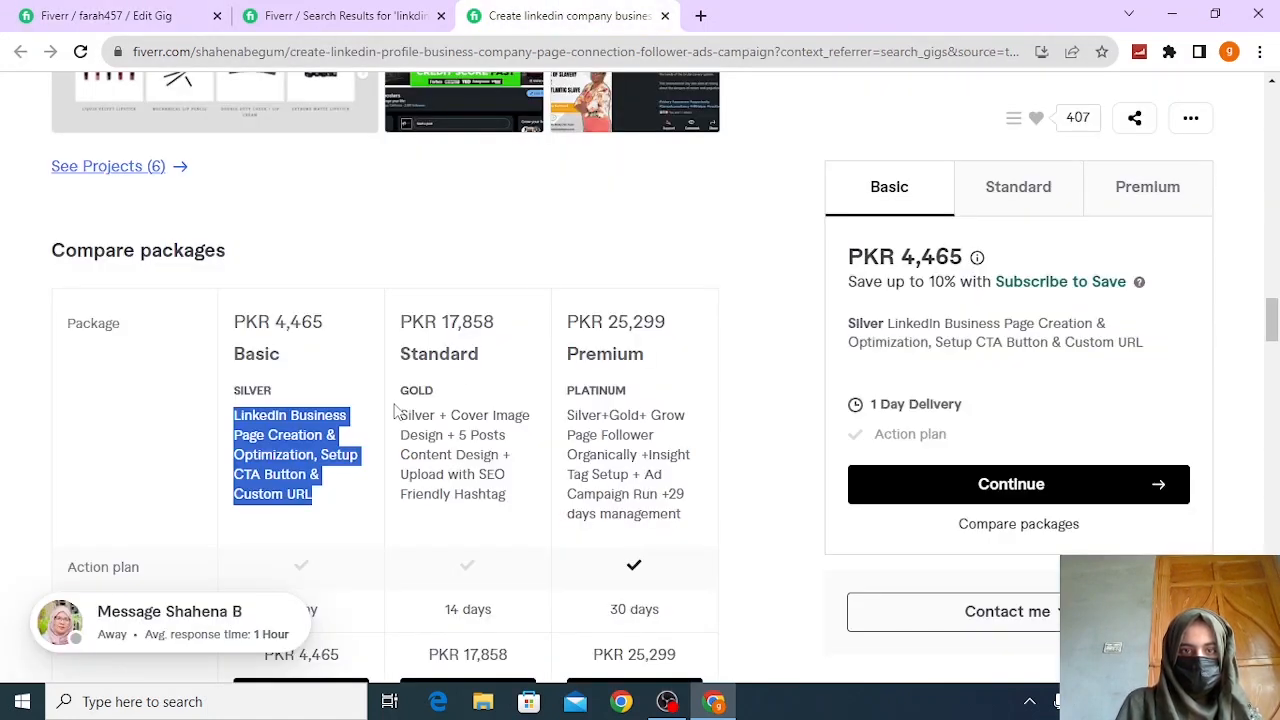
left_click_drag(400, 415, 516, 495)
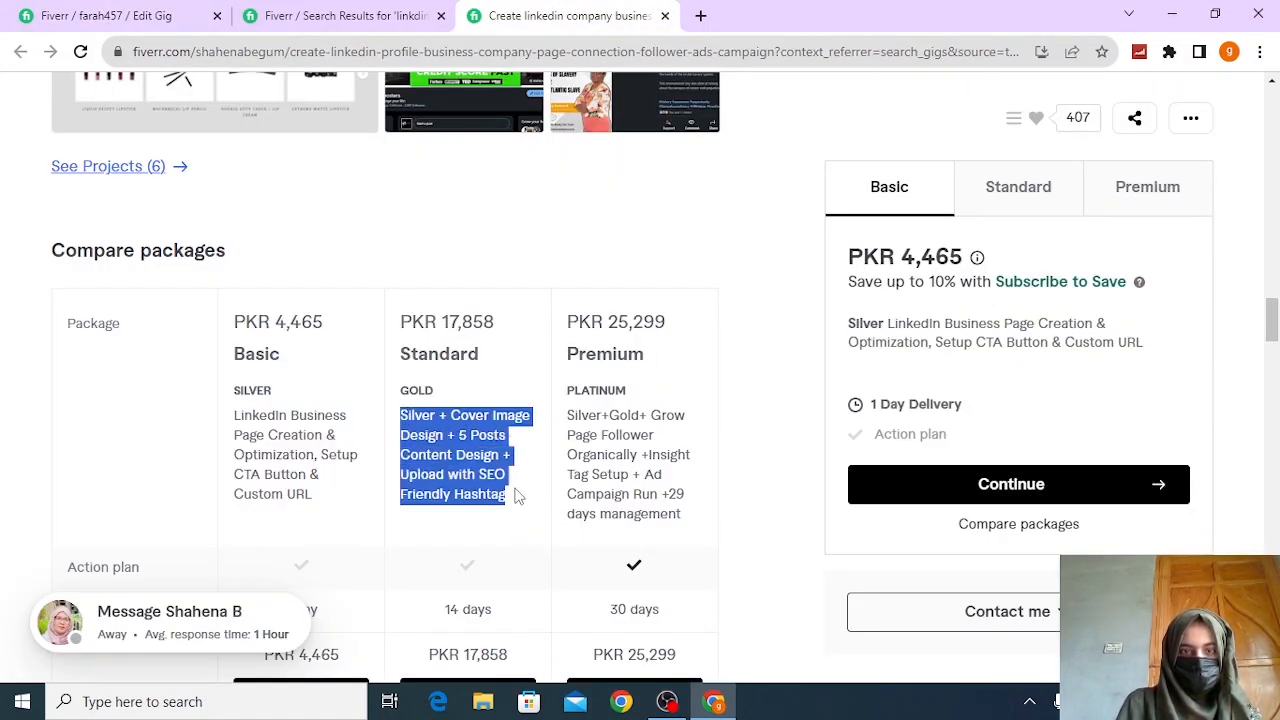
right_click(516, 495)
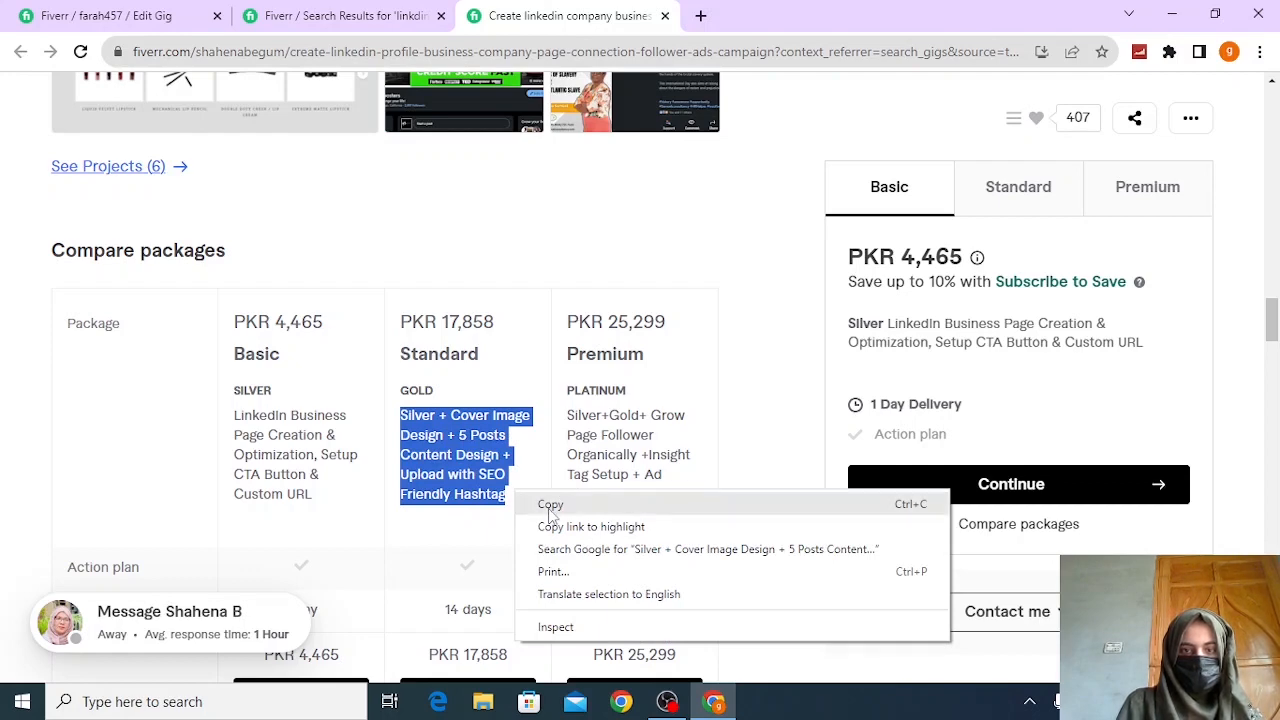
left_click(550, 505)
left_click(170, 15)
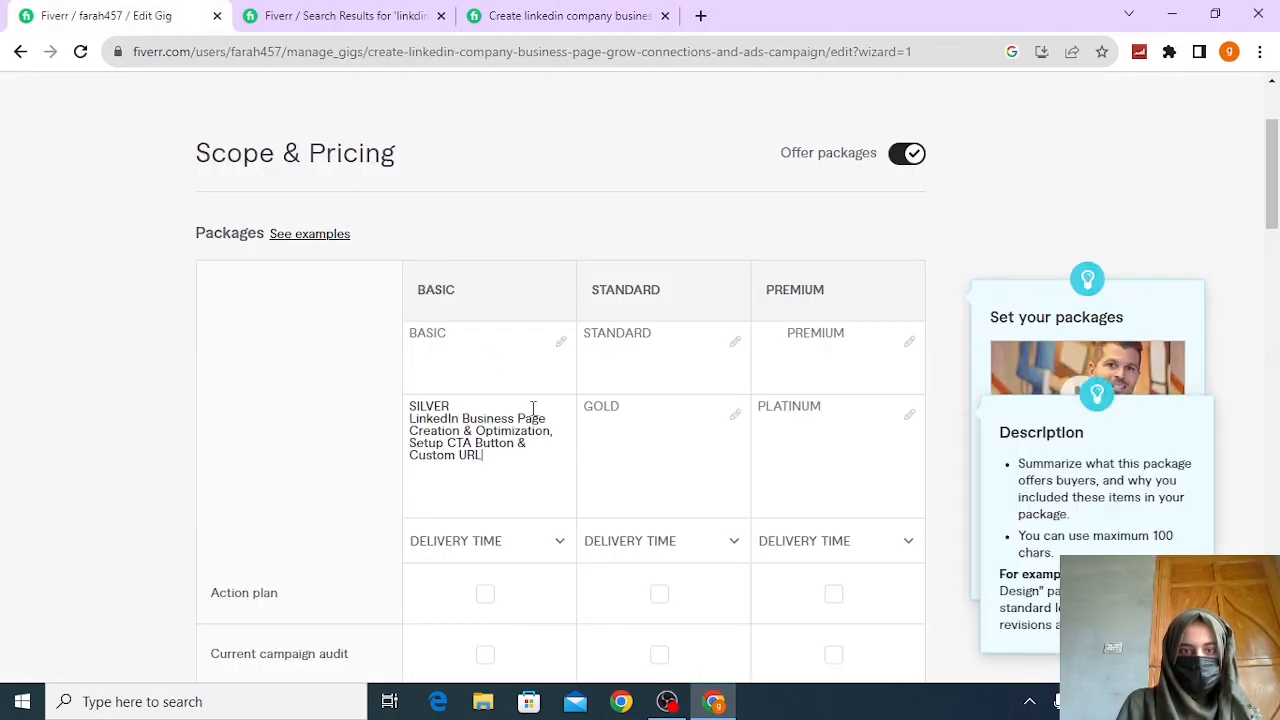
left_click(589, 437)
key("ctrl+v")
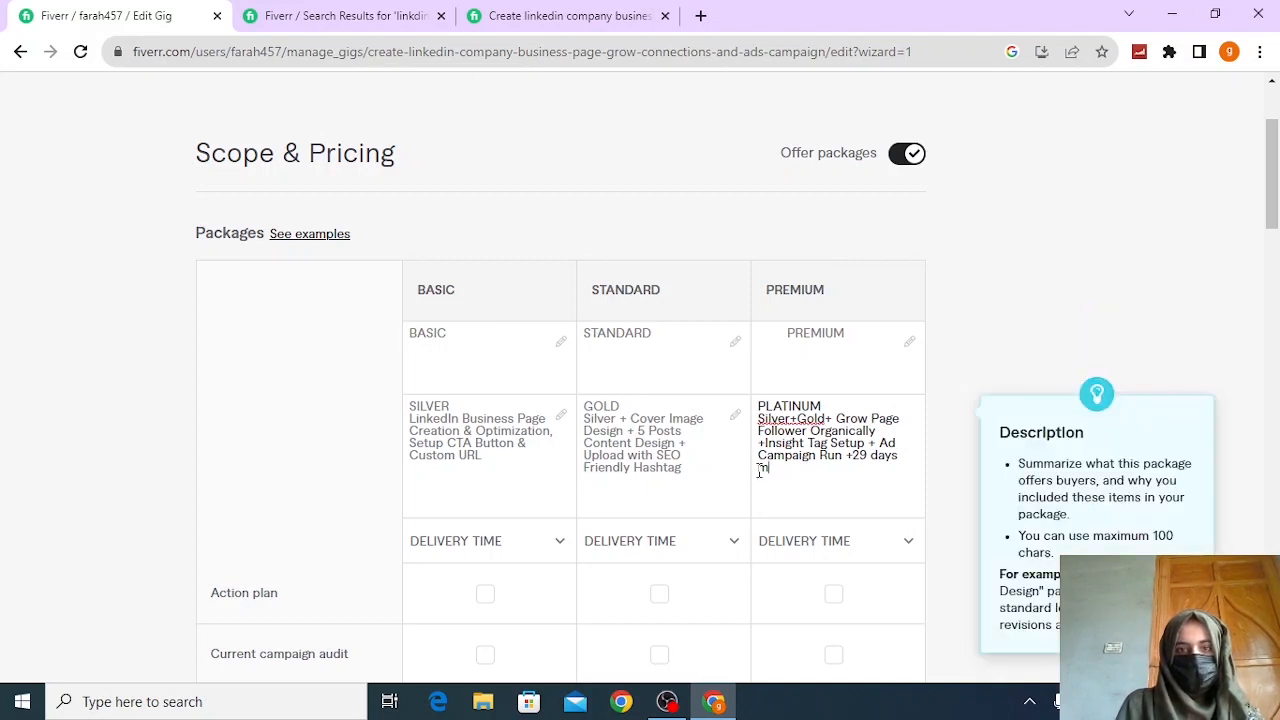
Check the delivery times in the model gig's package comparison and set the Basic package to 1 day delivery
left_click_drag(1274, 205, 1274, 245)
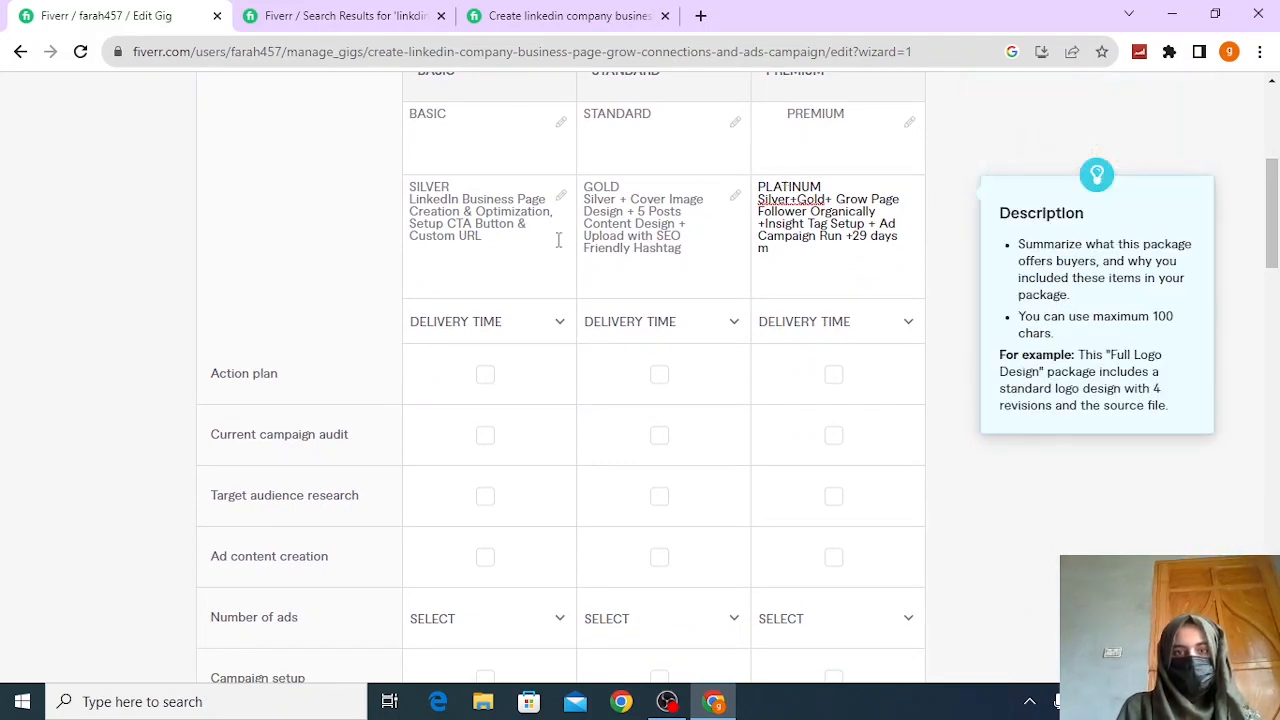
left_click(562, 323)
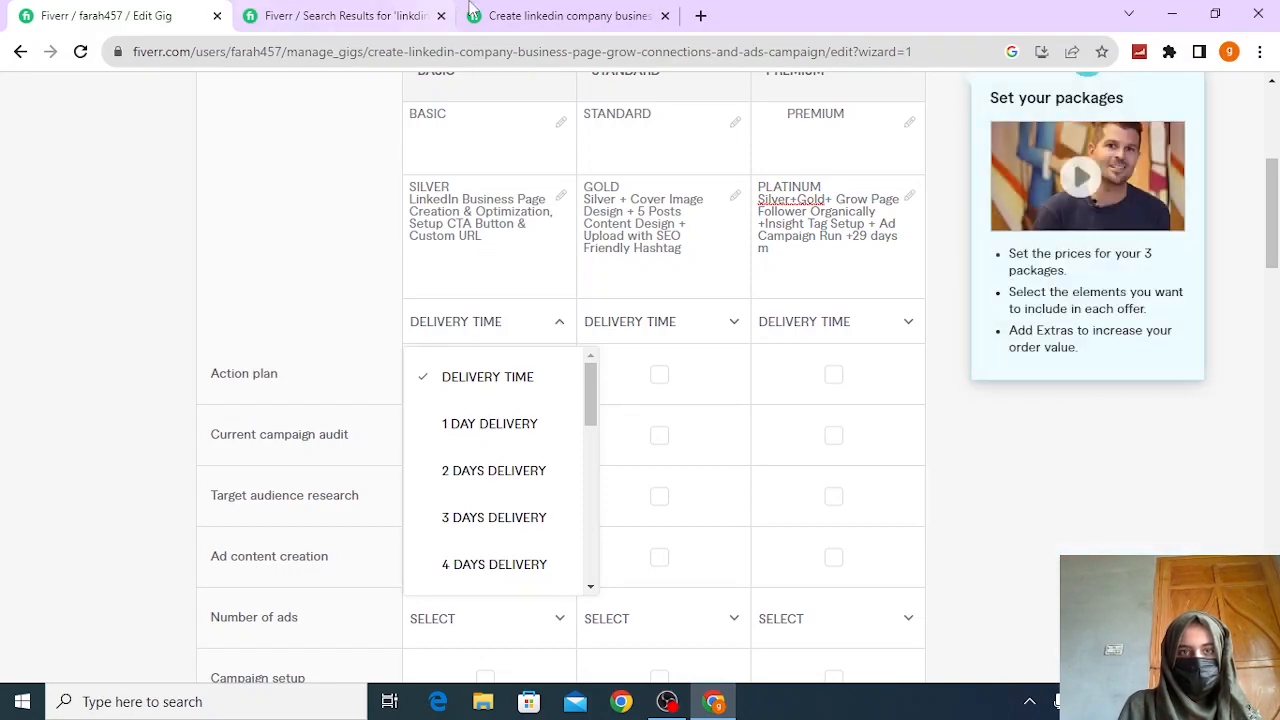
left_click(555, 15)
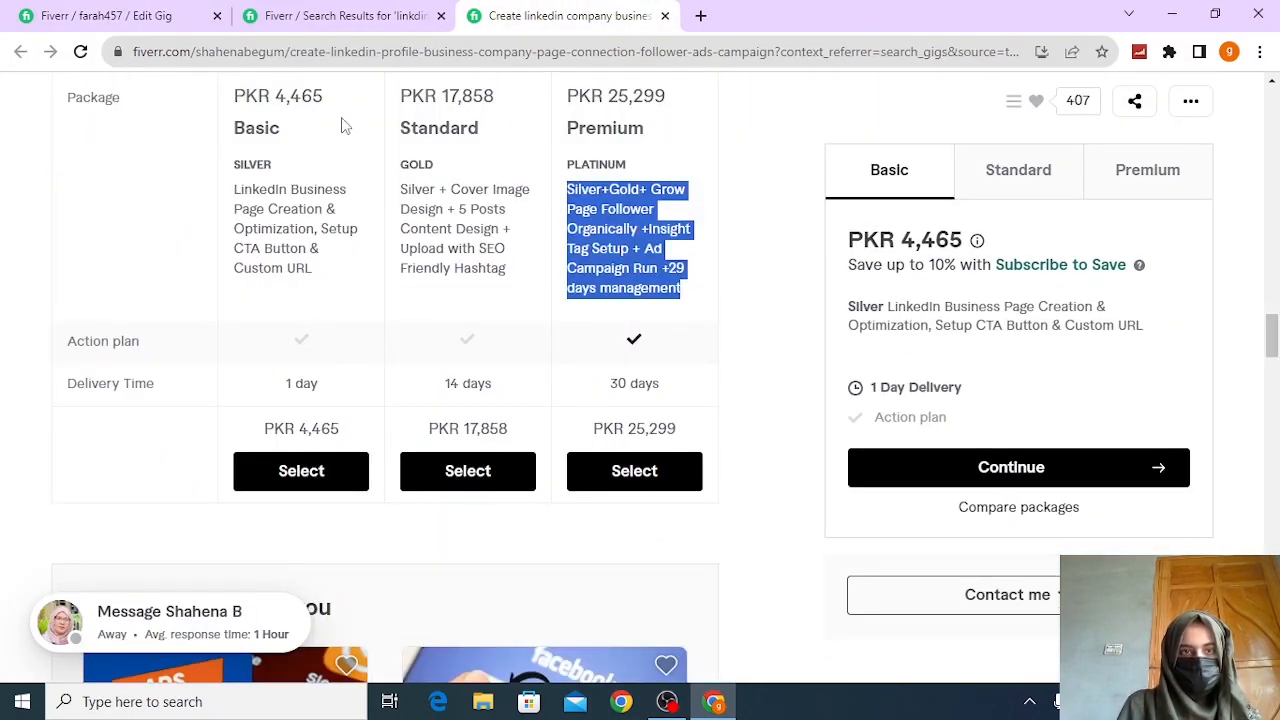
left_click(110, 15)
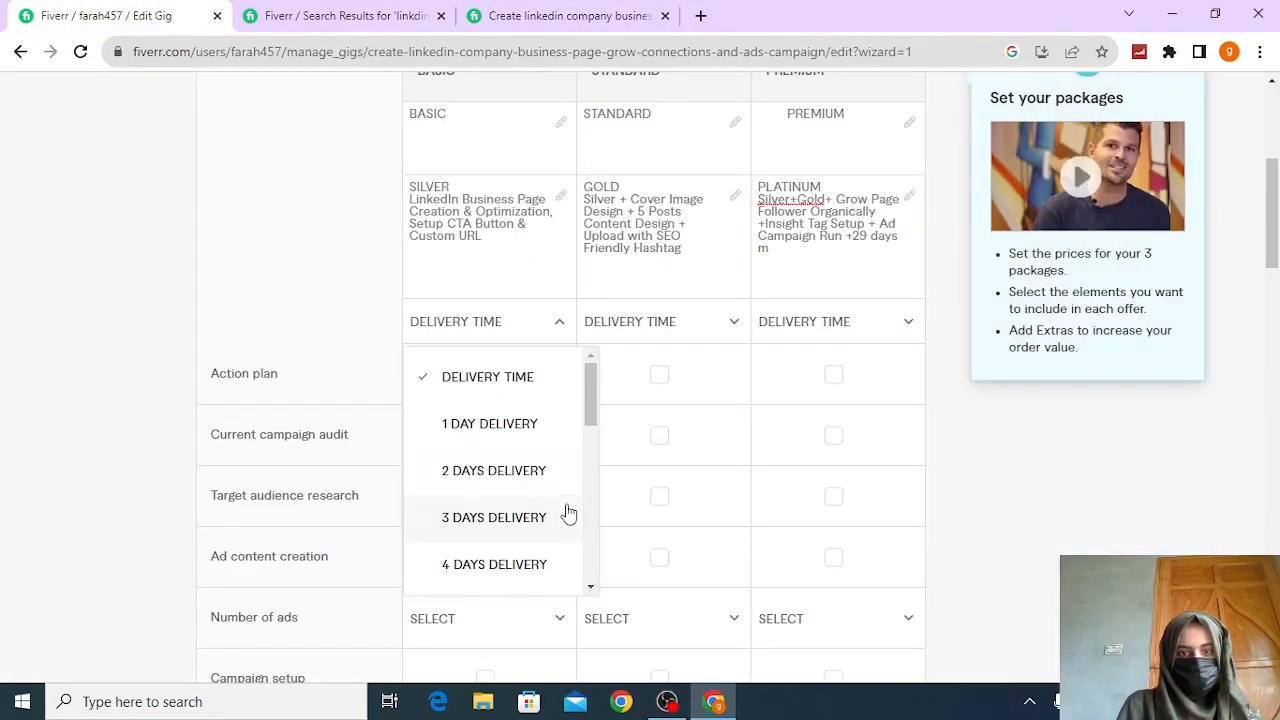
left_click(506, 425)
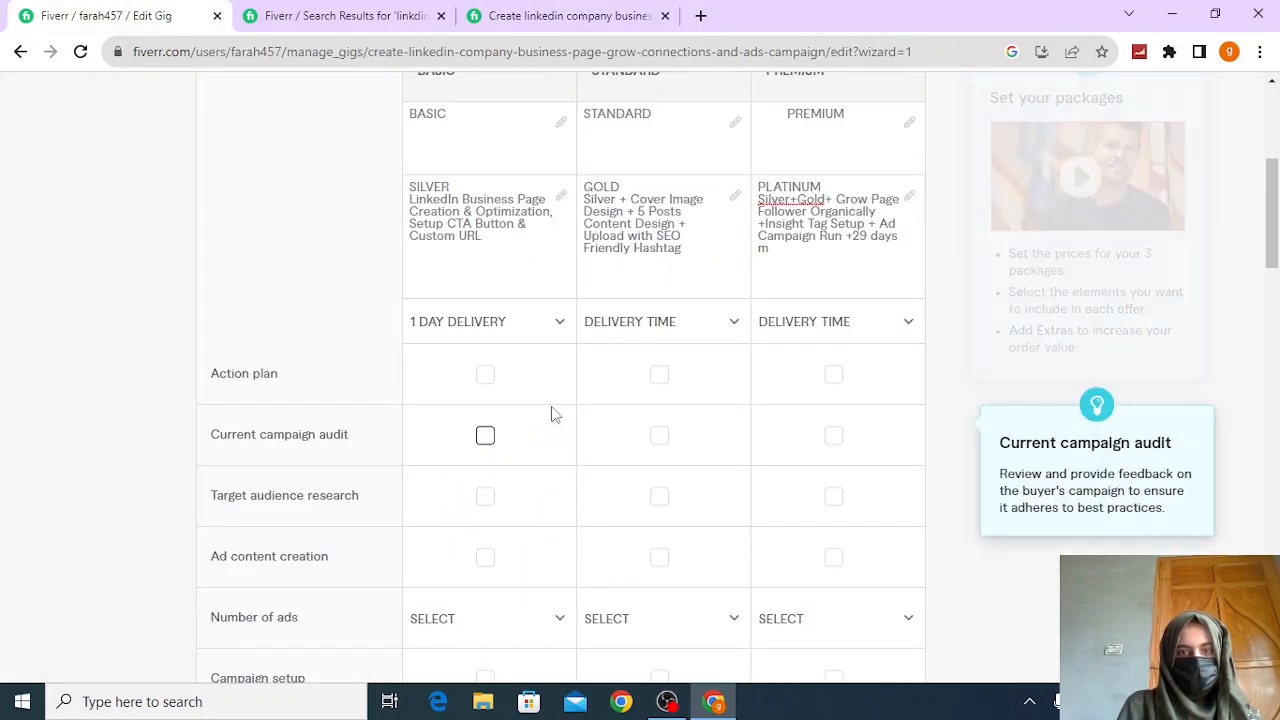
Set the delivery time to 14 days for the Standard package and 30 days for the Premium package
left_click(665, 327)
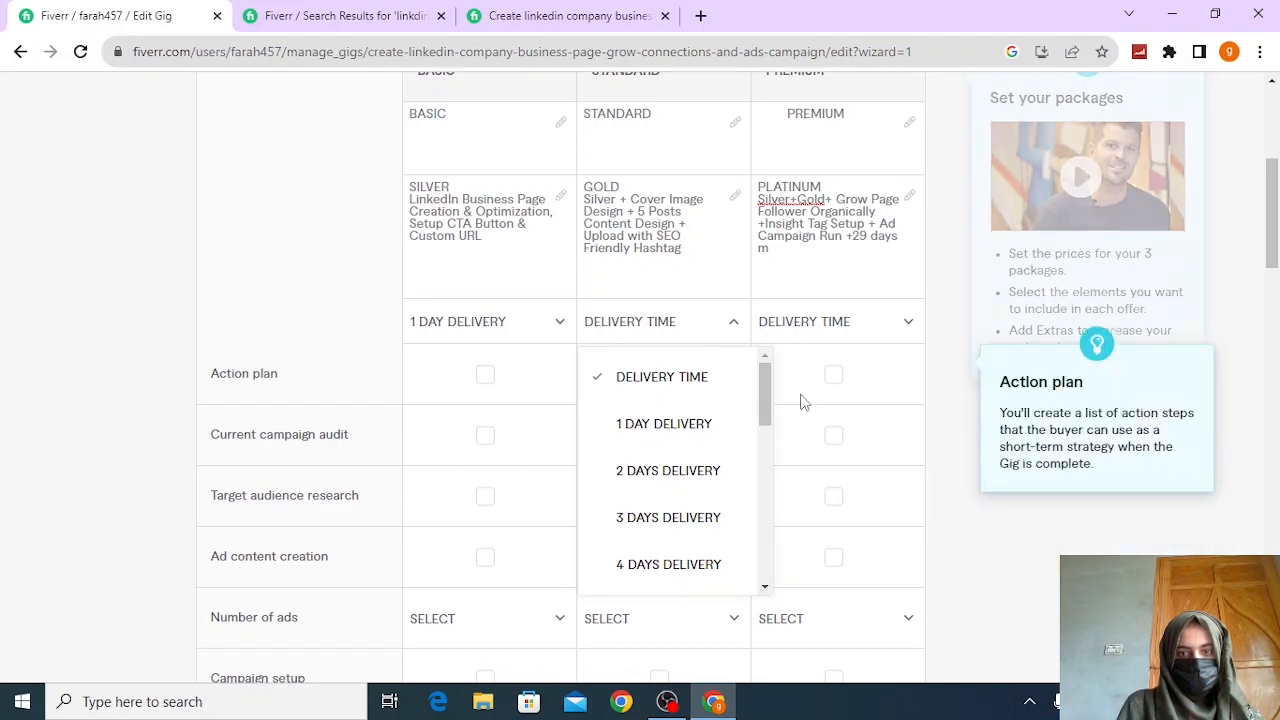
left_click_drag(766, 395, 764, 481)
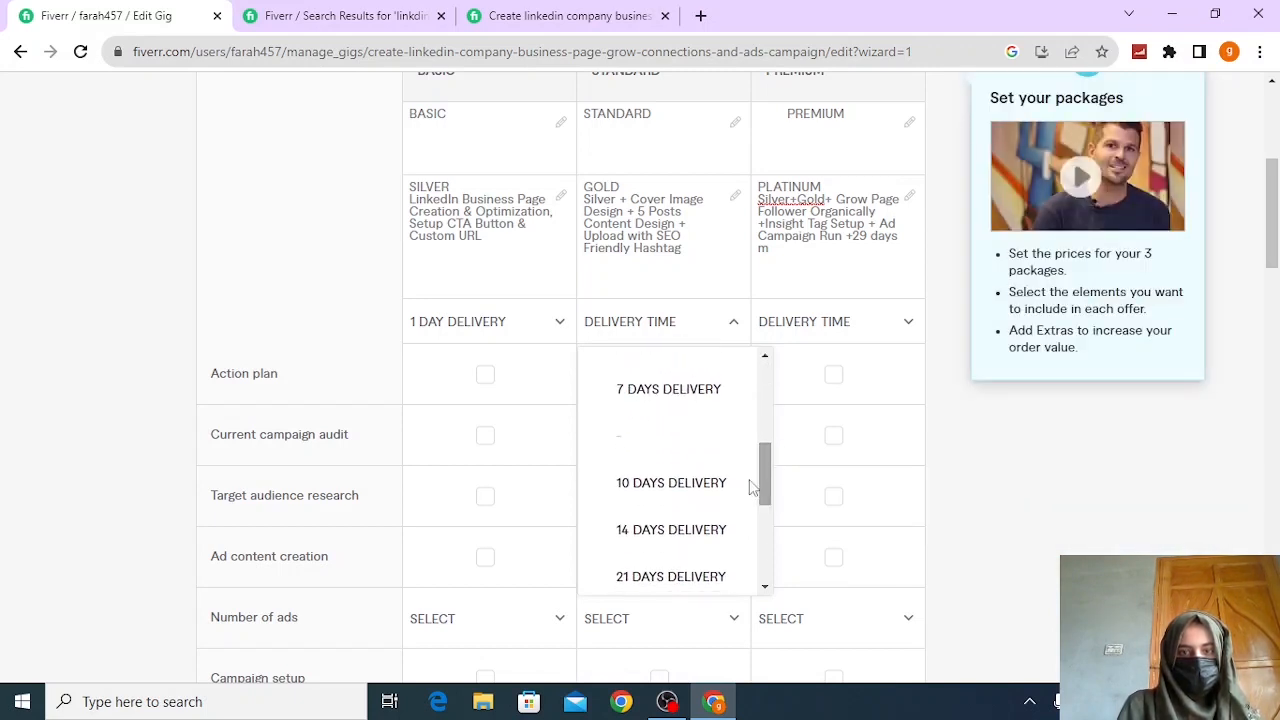
left_click(690, 532)
left_click(869, 333)
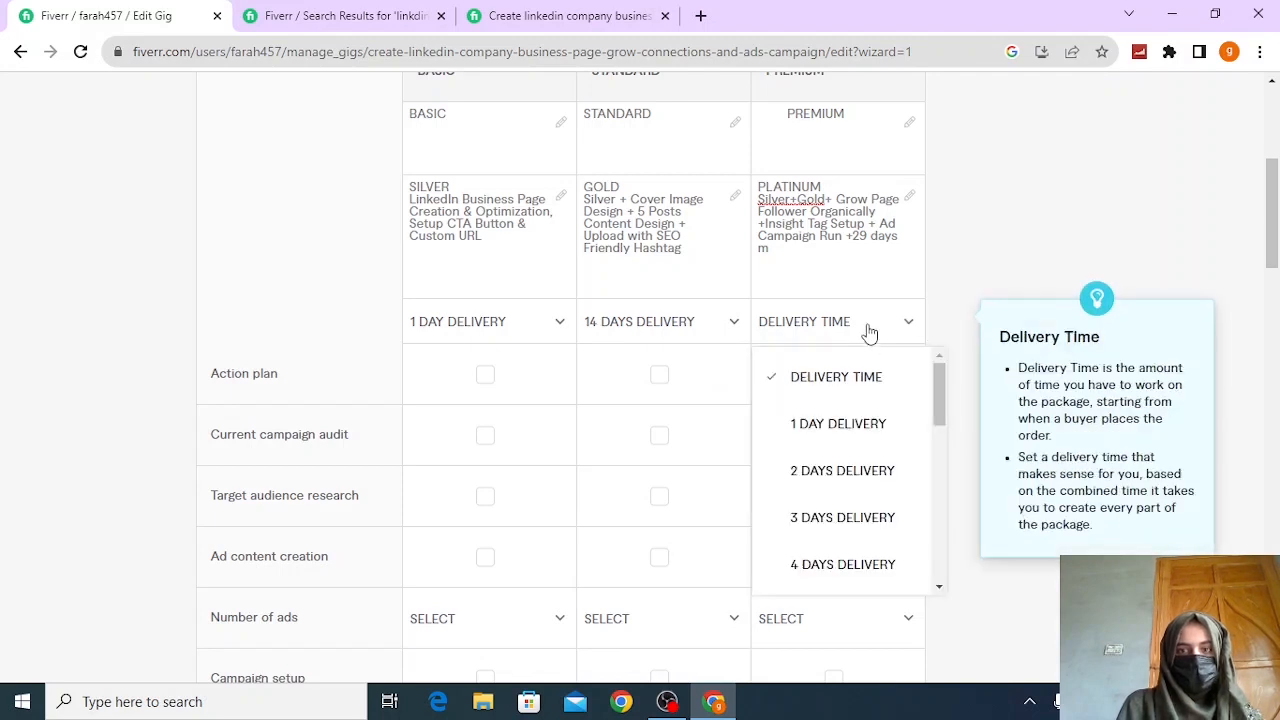
left_click_drag(936, 392, 947, 525)
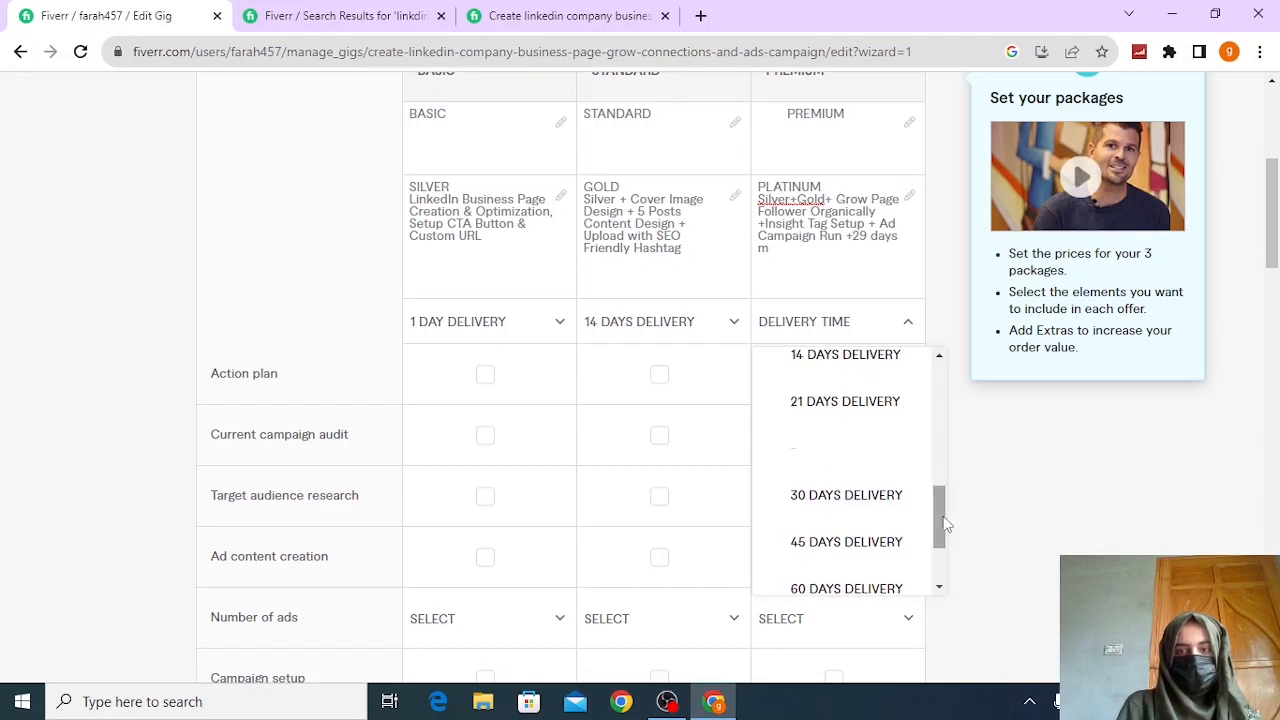
left_click(870, 500)
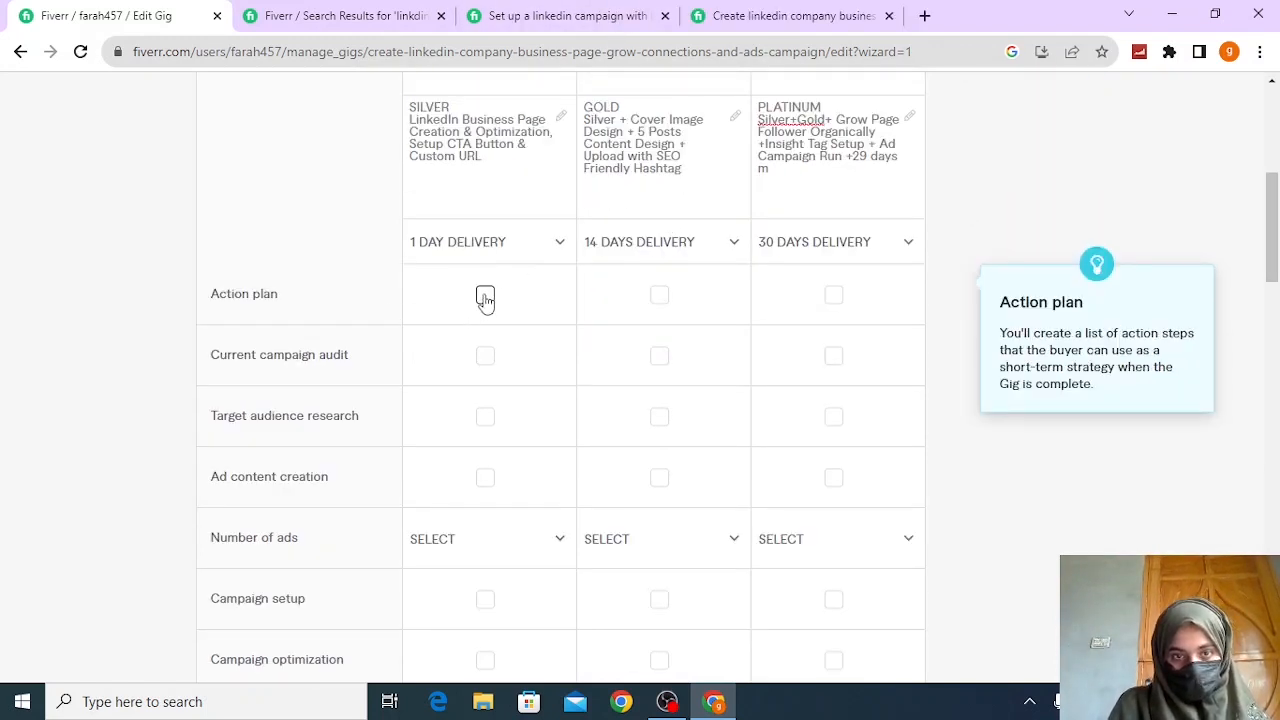
Include Action plan and Current campaign audit in the Basic, Standard and Premium packages
left_click(485, 297)
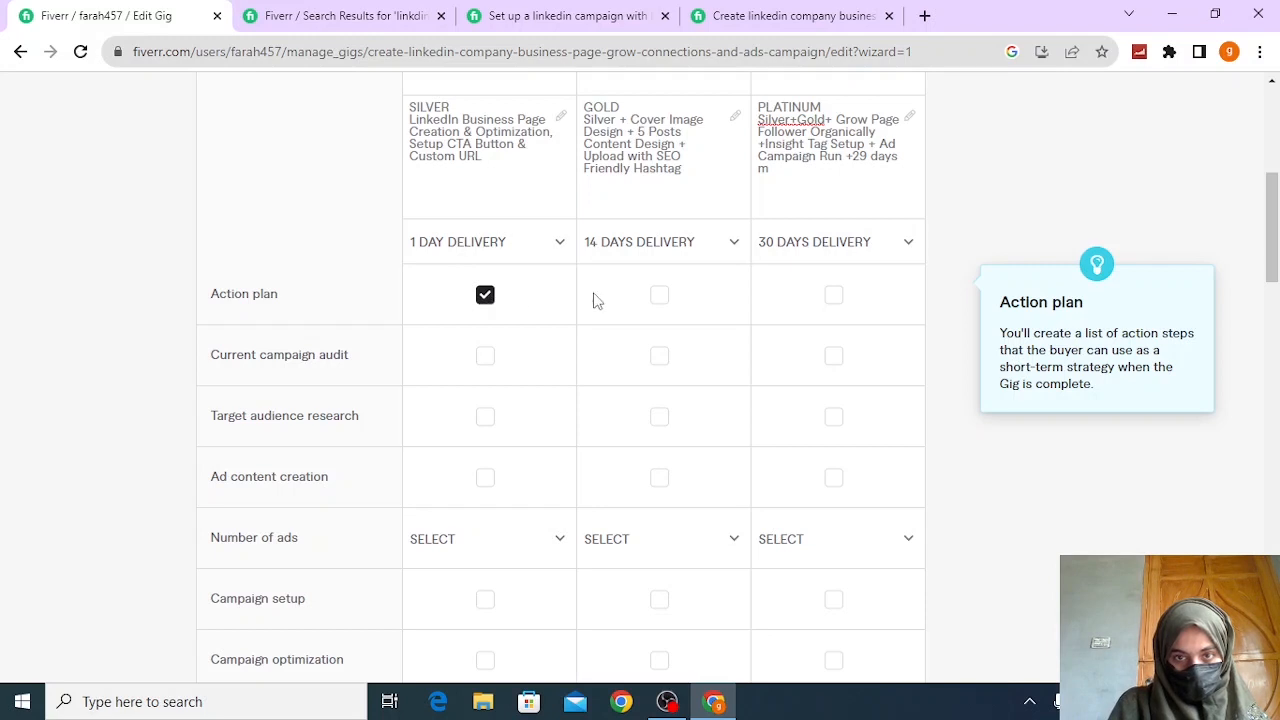
left_click(660, 300)
left_click(834, 297)
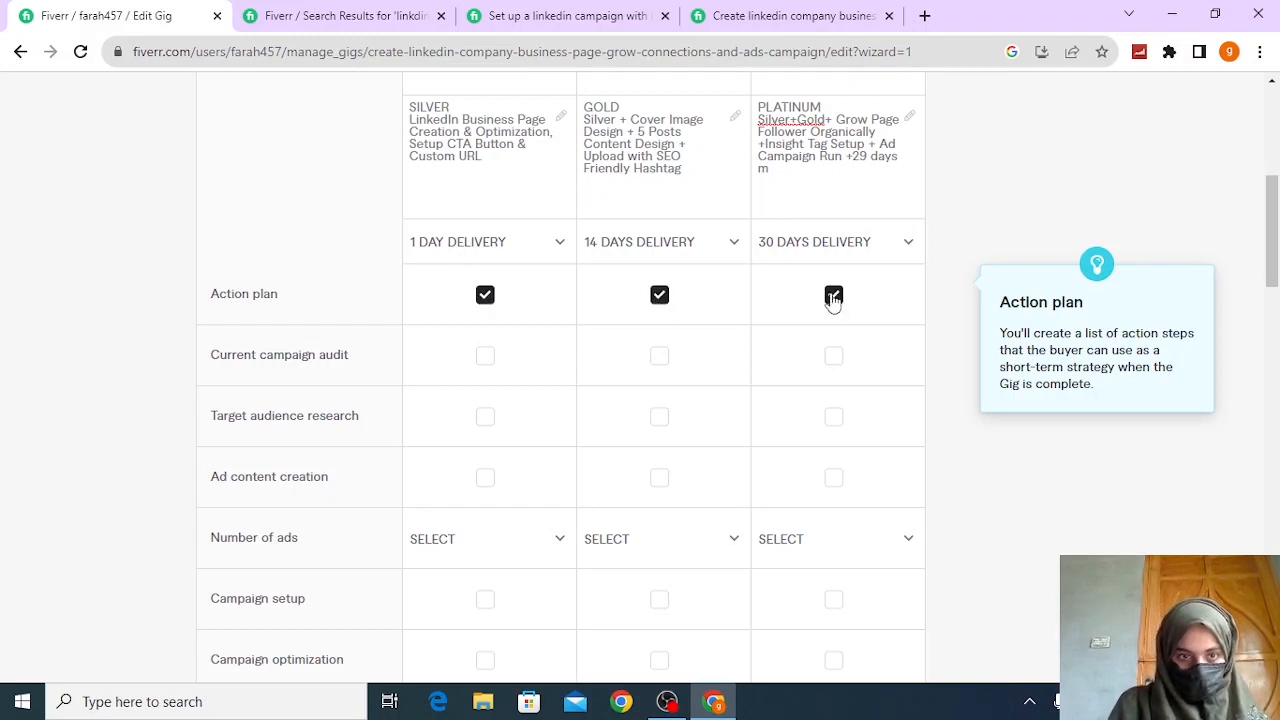
left_click(485, 357)
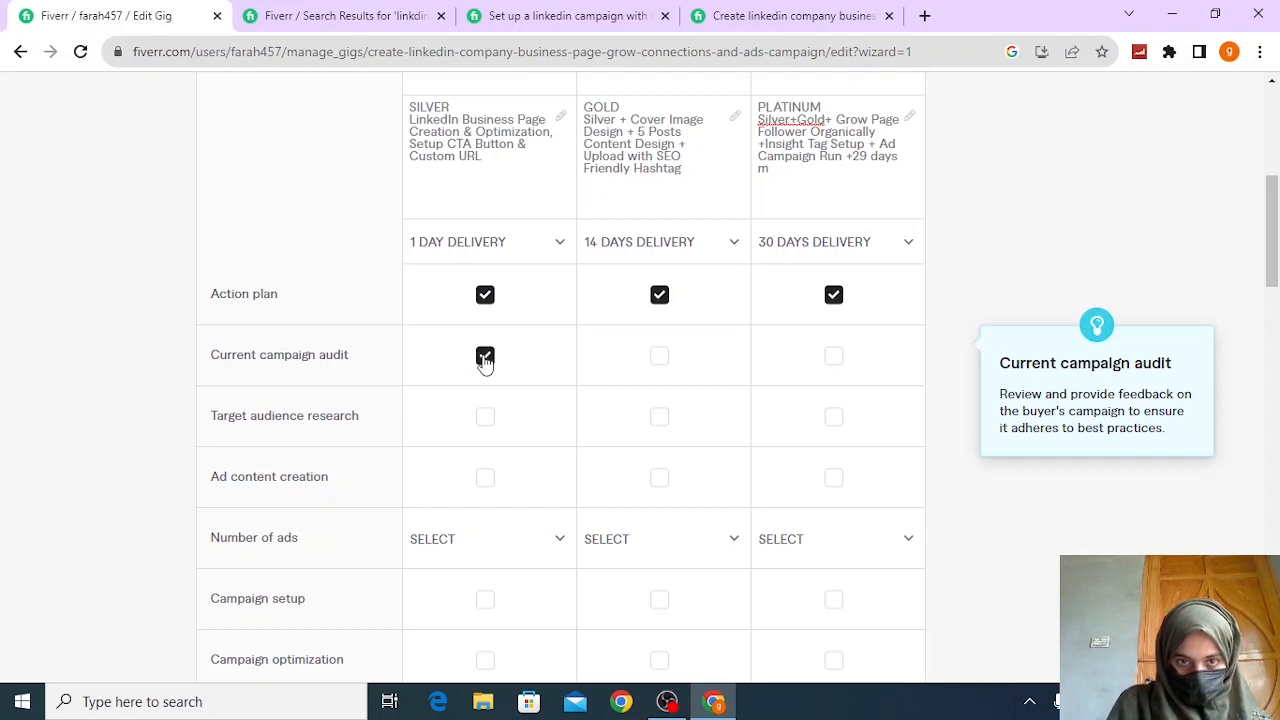
left_click(660, 357)
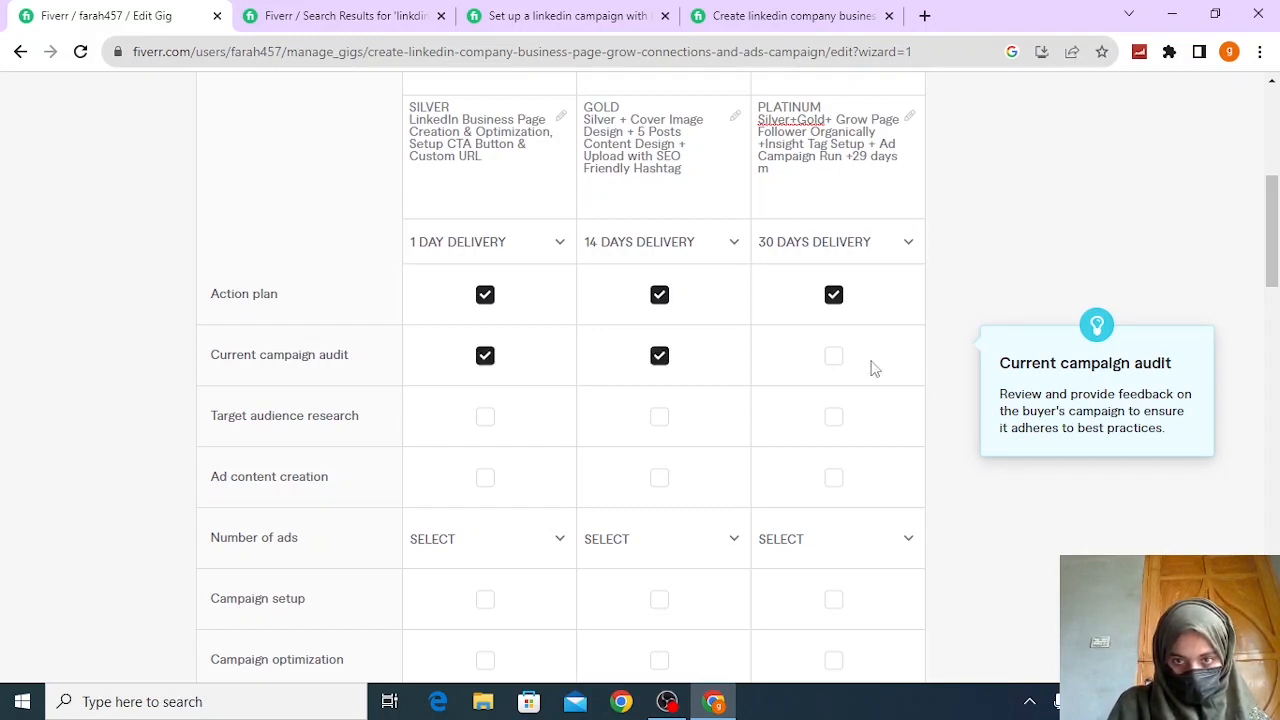
left_click(834, 358)
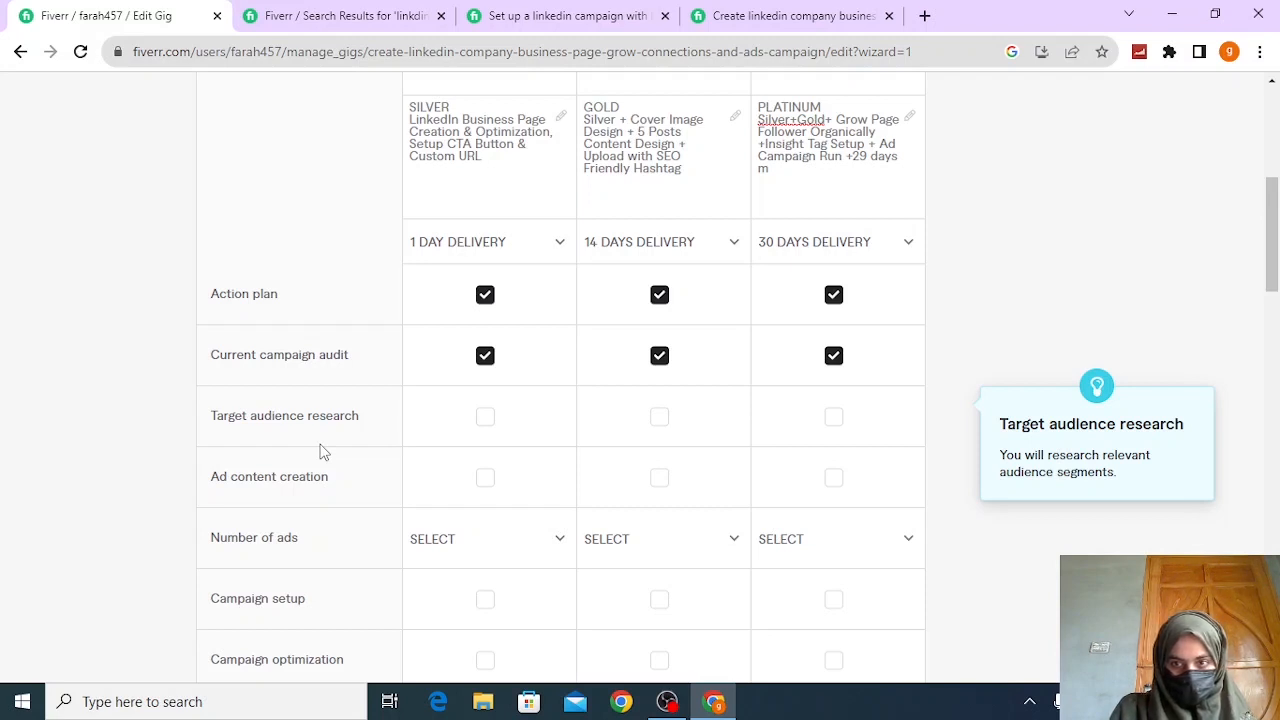
Include Target audience research in all three packages and Ad content creation in the Premium package only
left_click(485, 418)
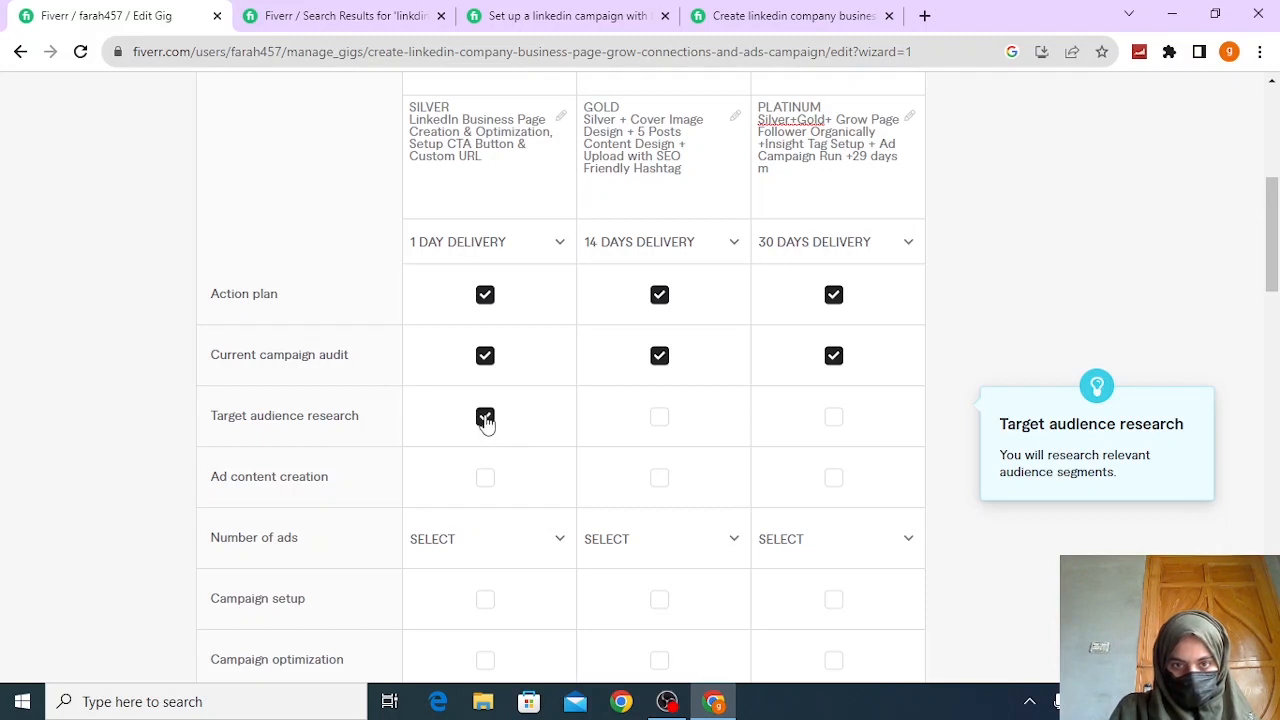
left_click(660, 422)
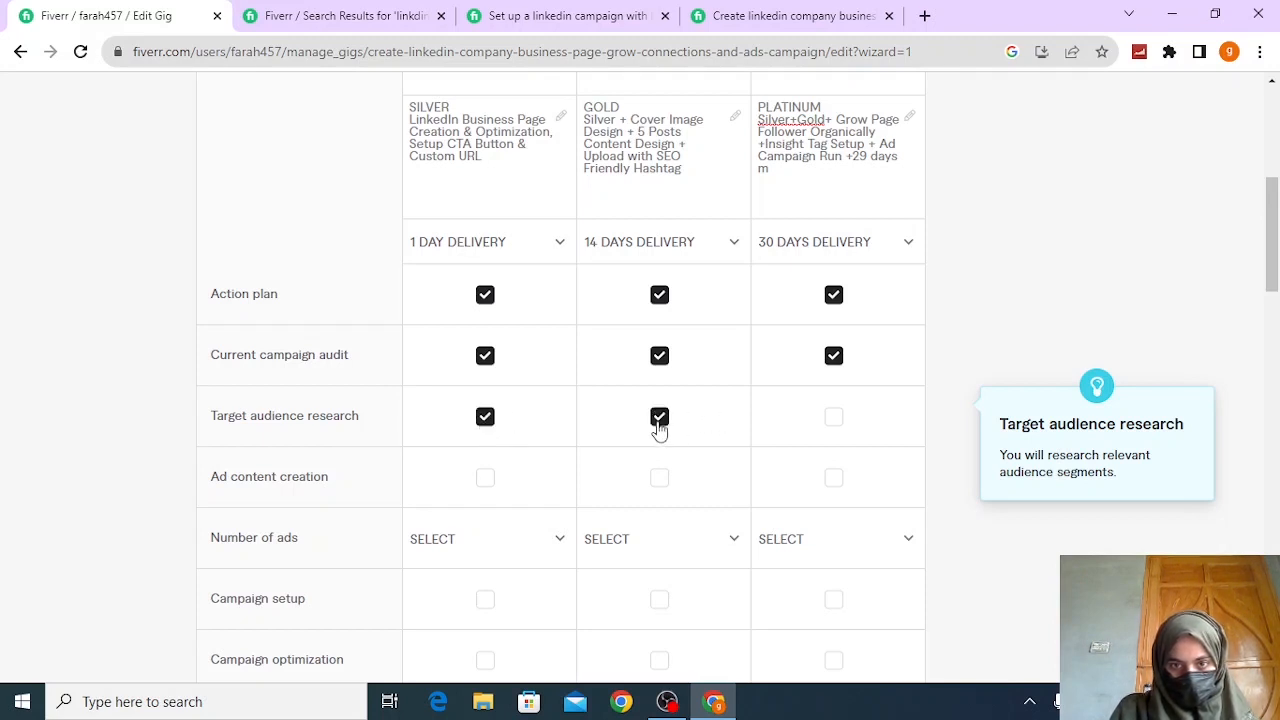
left_click(834, 420)
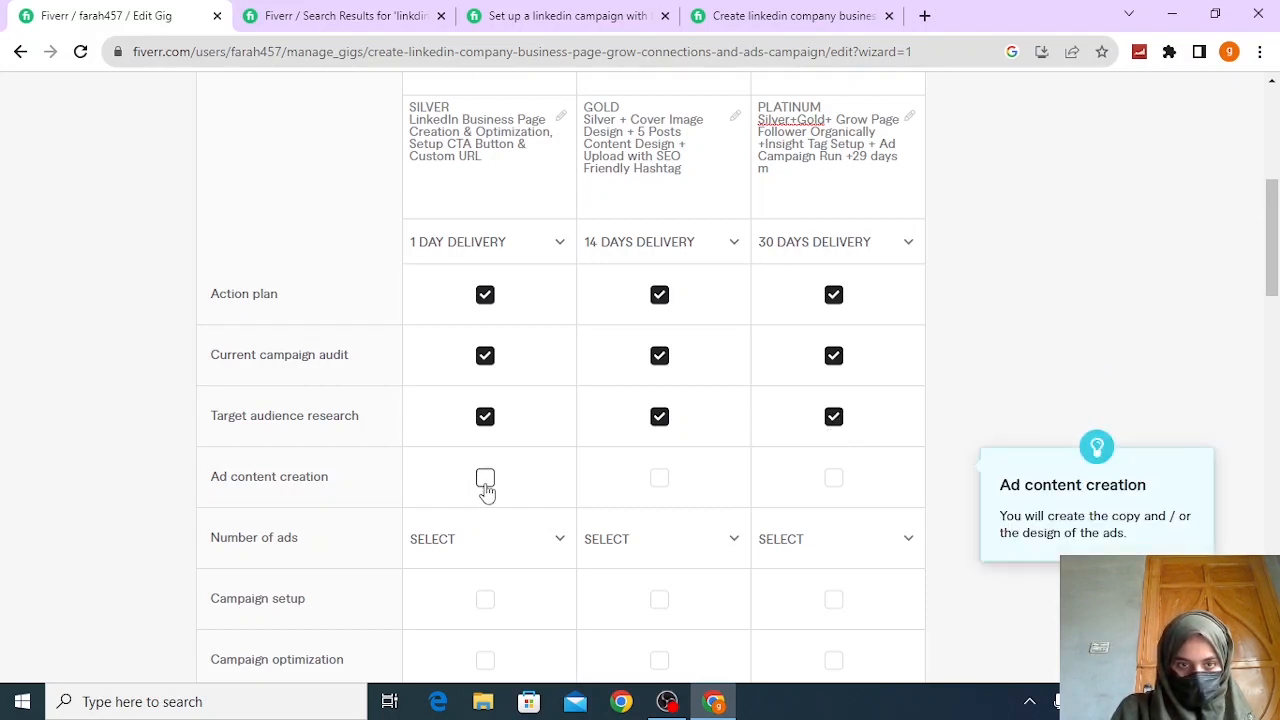
left_click(834, 480)
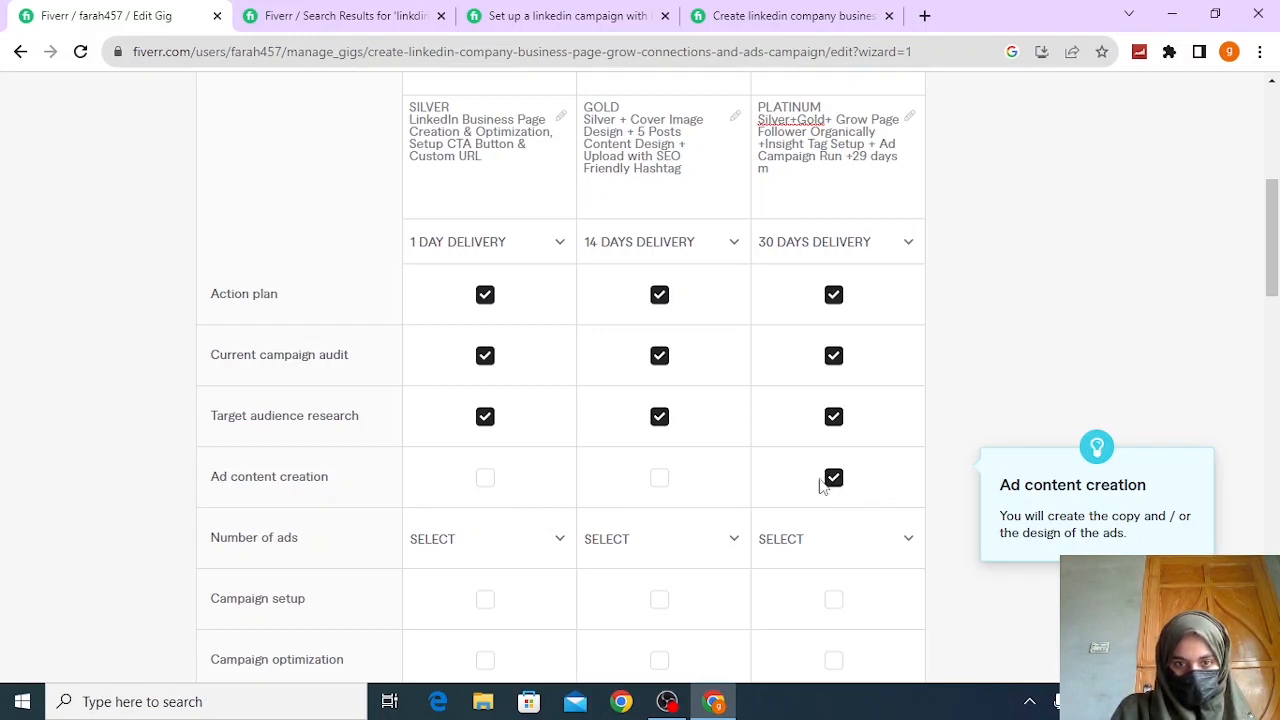
Set the number of ads to 1 for the Basic and Standard packages and 2 for the Premium package
left_click(562, 543)
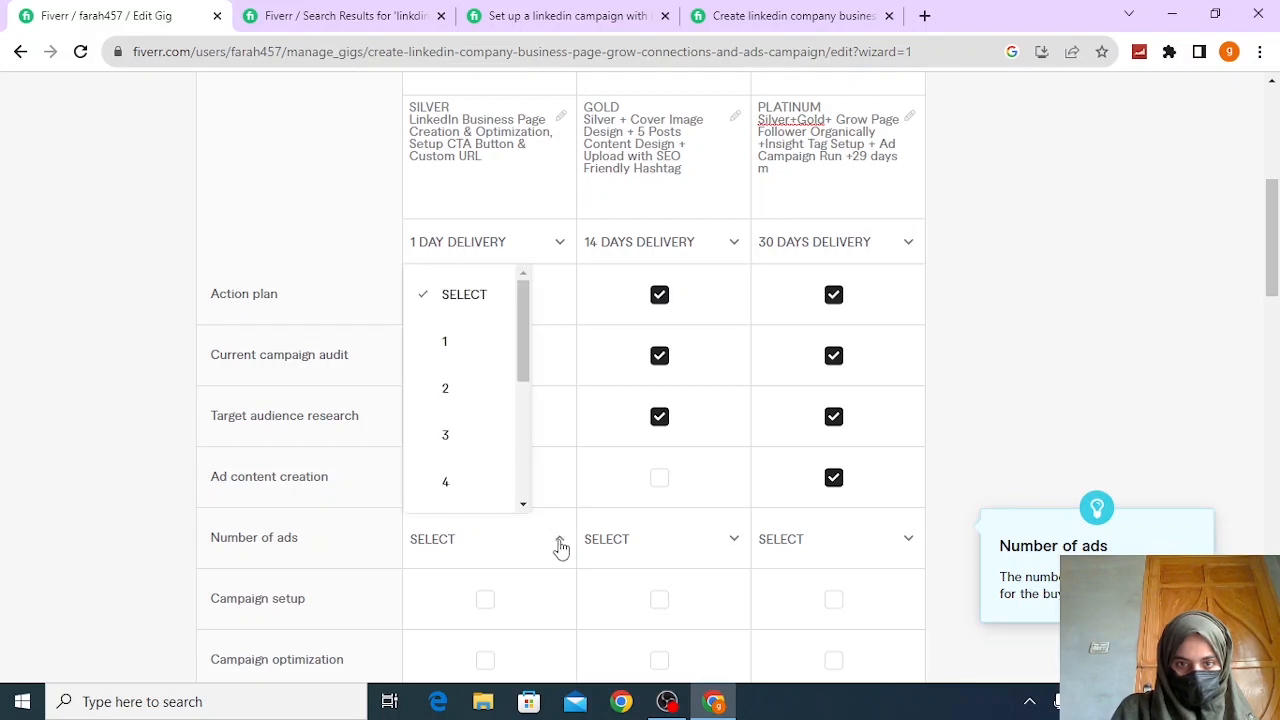
left_click(487, 342)
left_click(728, 546)
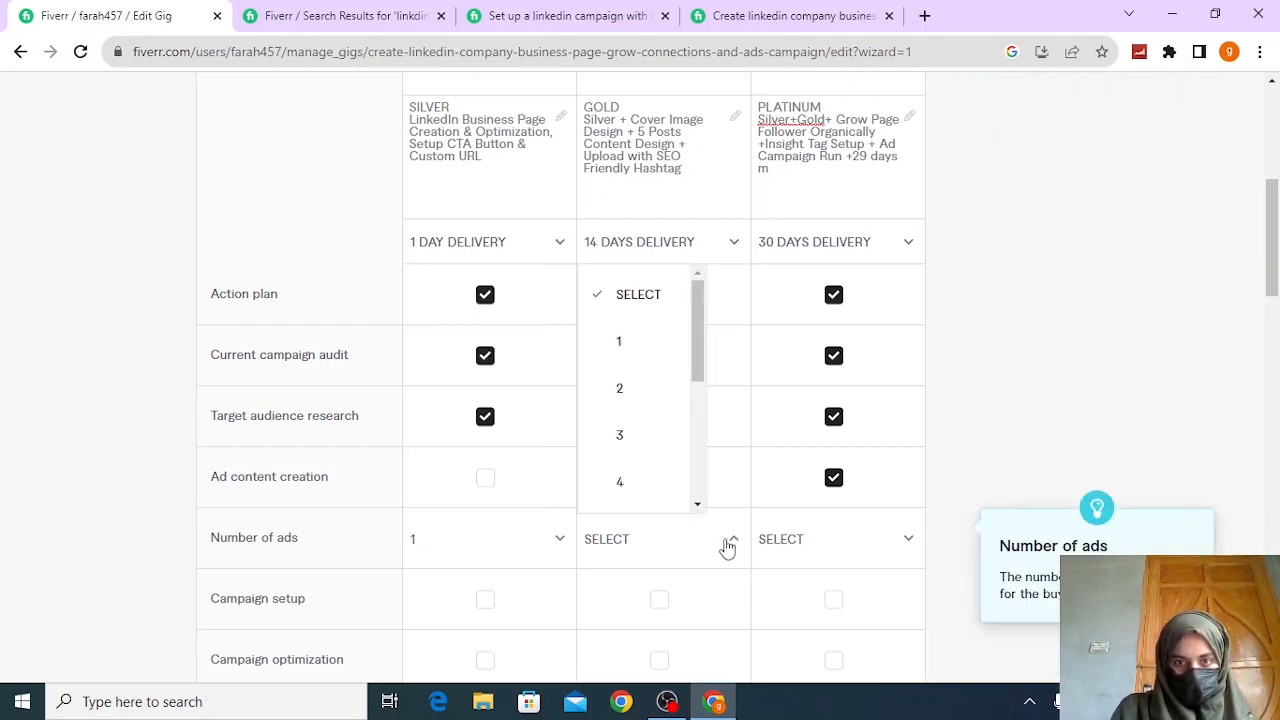
left_click(643, 344)
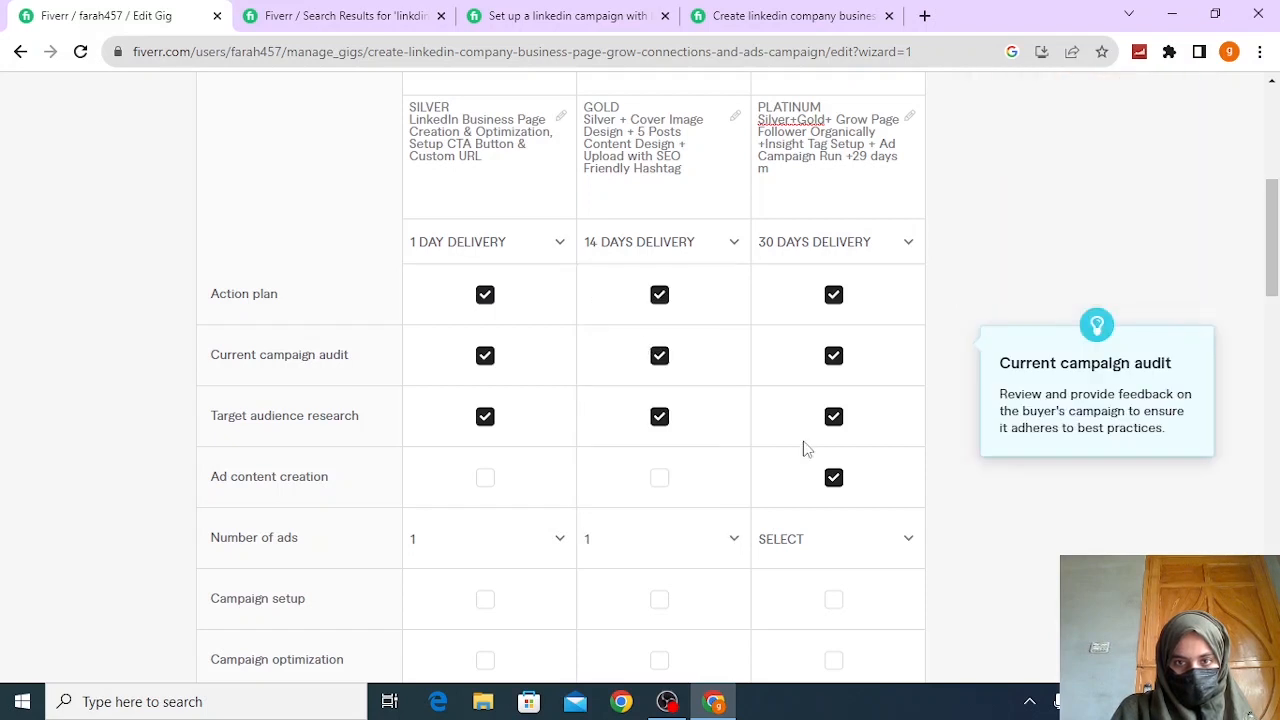
left_click(887, 537)
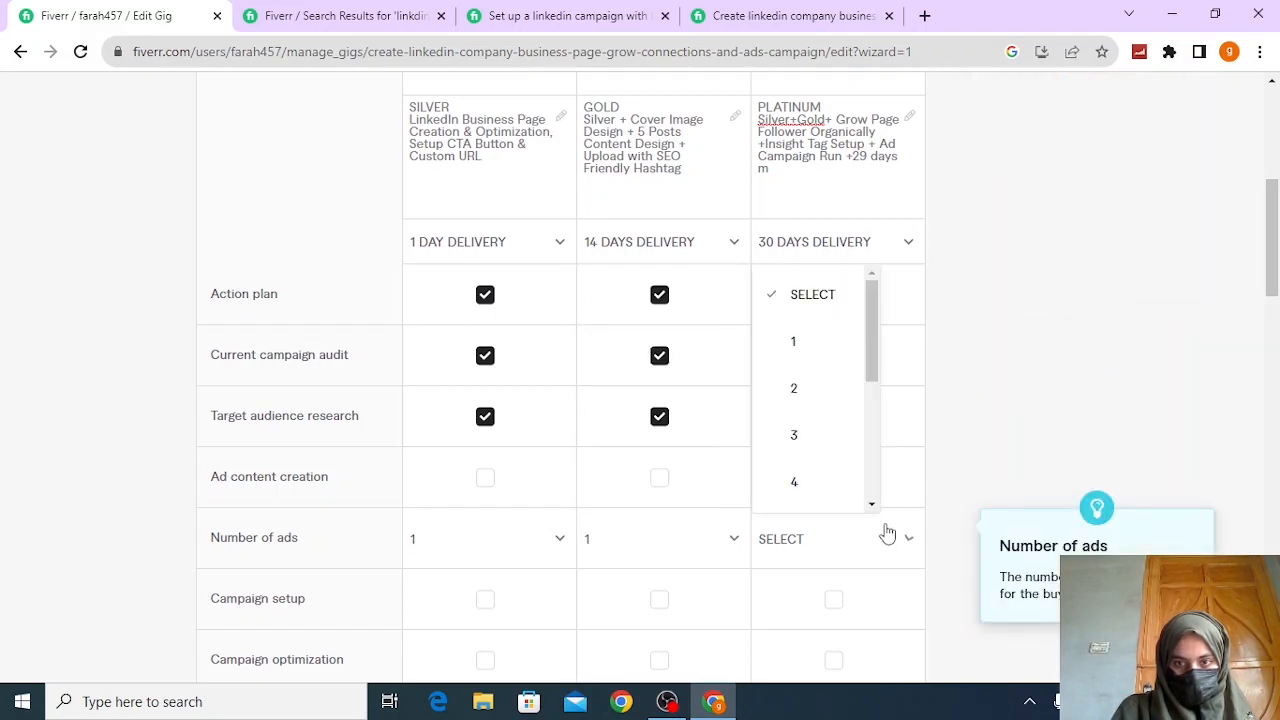
left_click(812, 398)
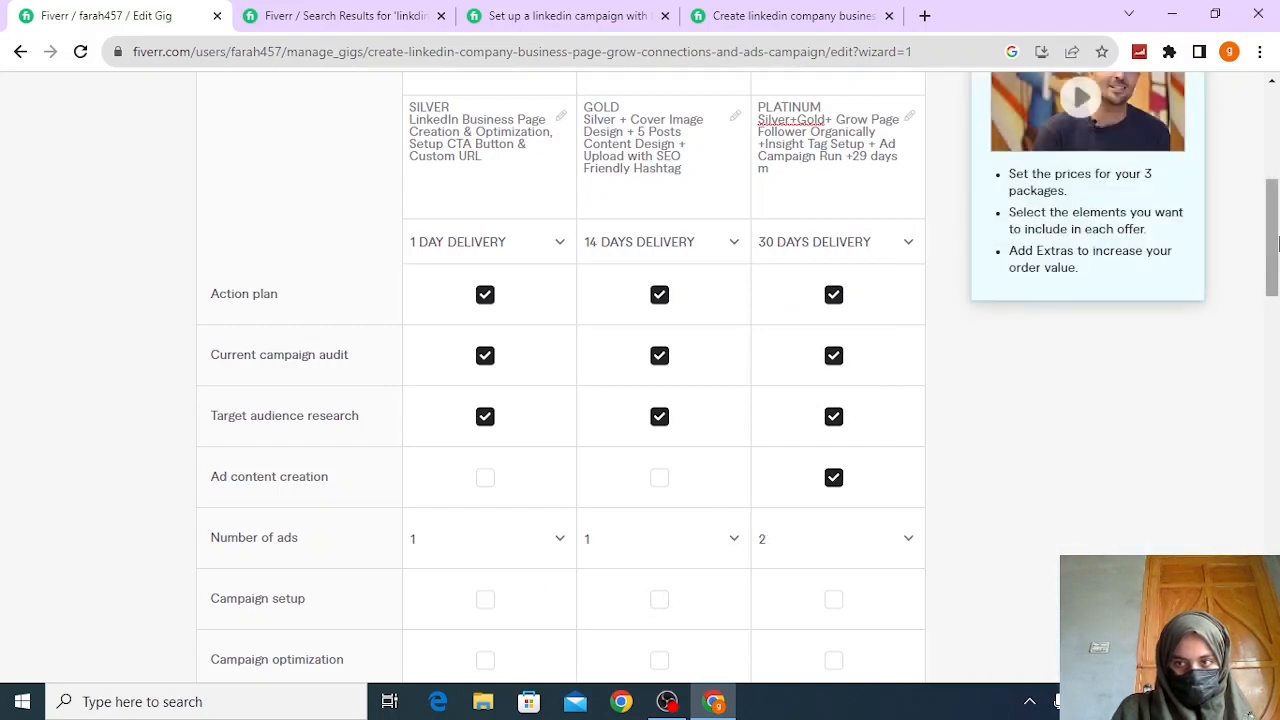
Include Campaign setup in the Basic, Standard and Premium packages
left_click_drag(1265, 241, 1266, 305)
mouse_move(386, 277)
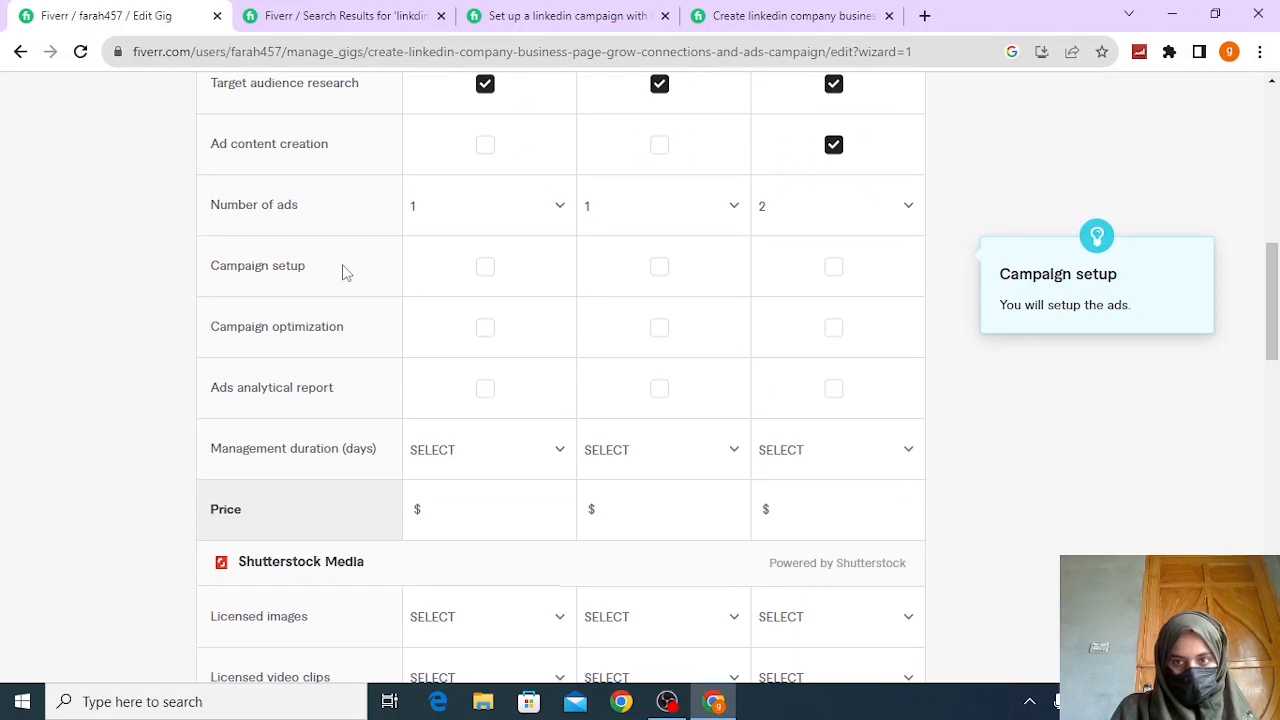
left_click(485, 269)
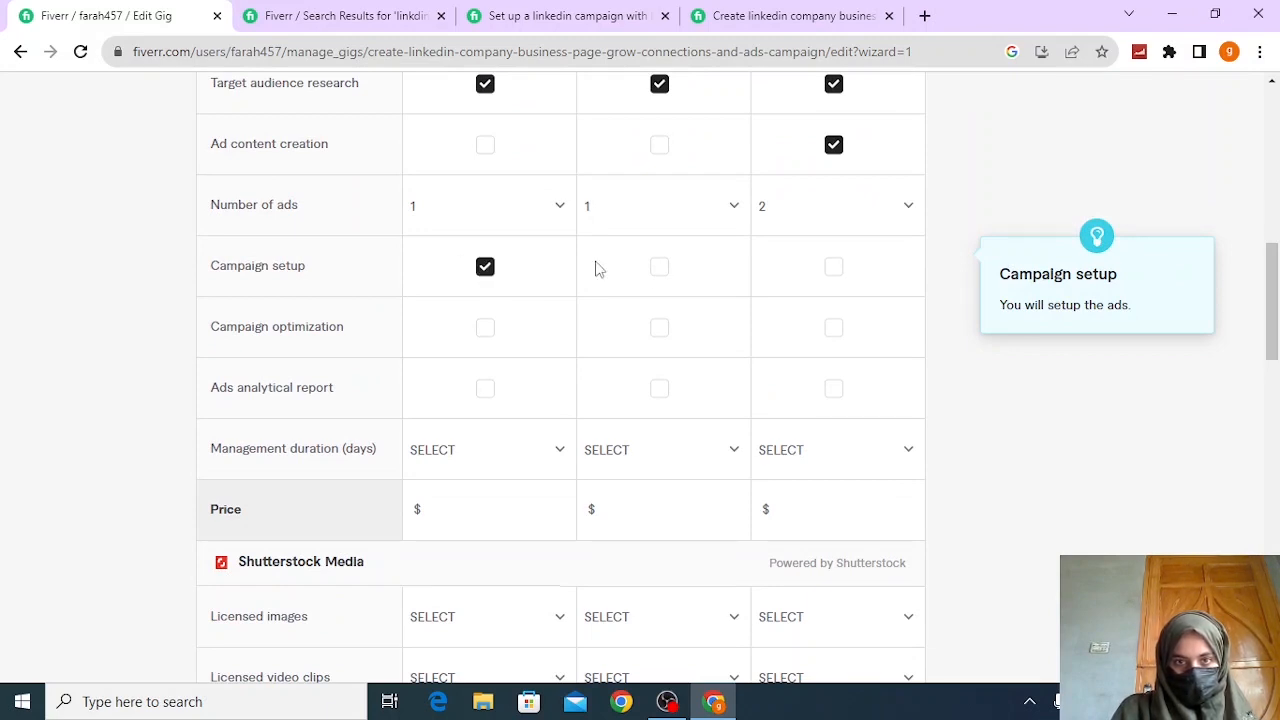
left_click(659, 270)
left_click(834, 269)
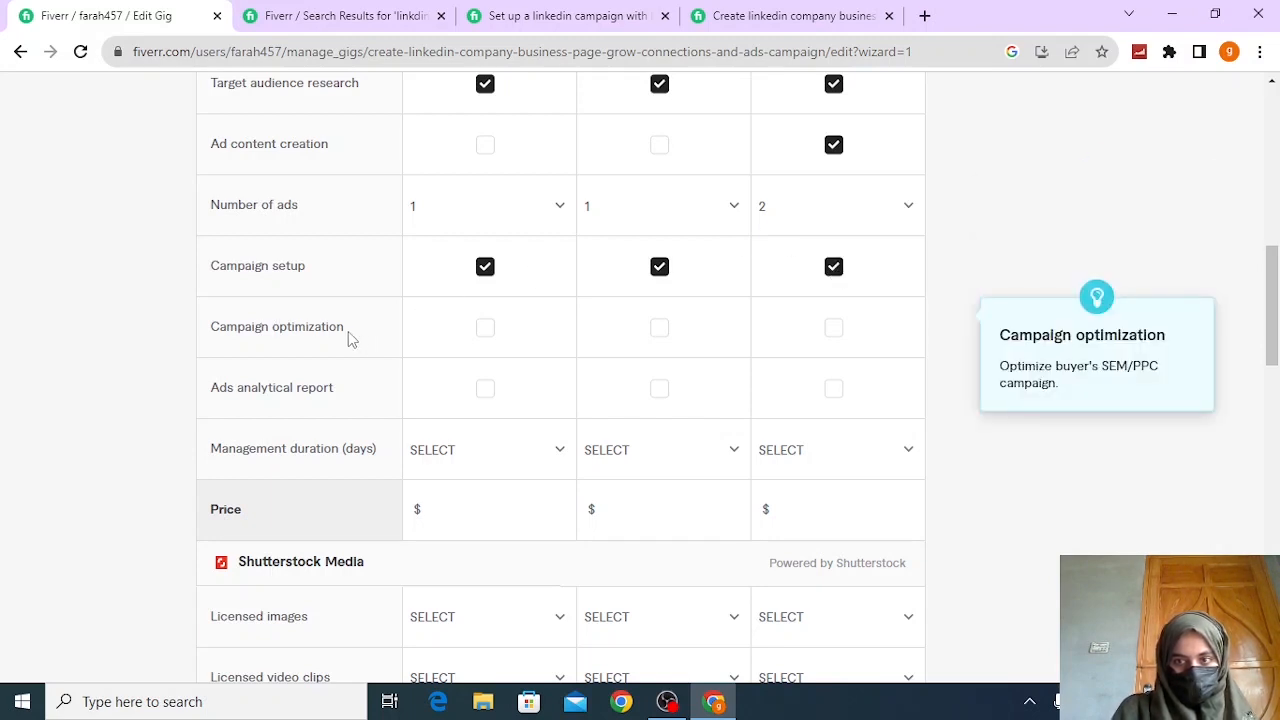
Include Campaign optimization and Ads analytical report in all three packages
left_click(485, 329)
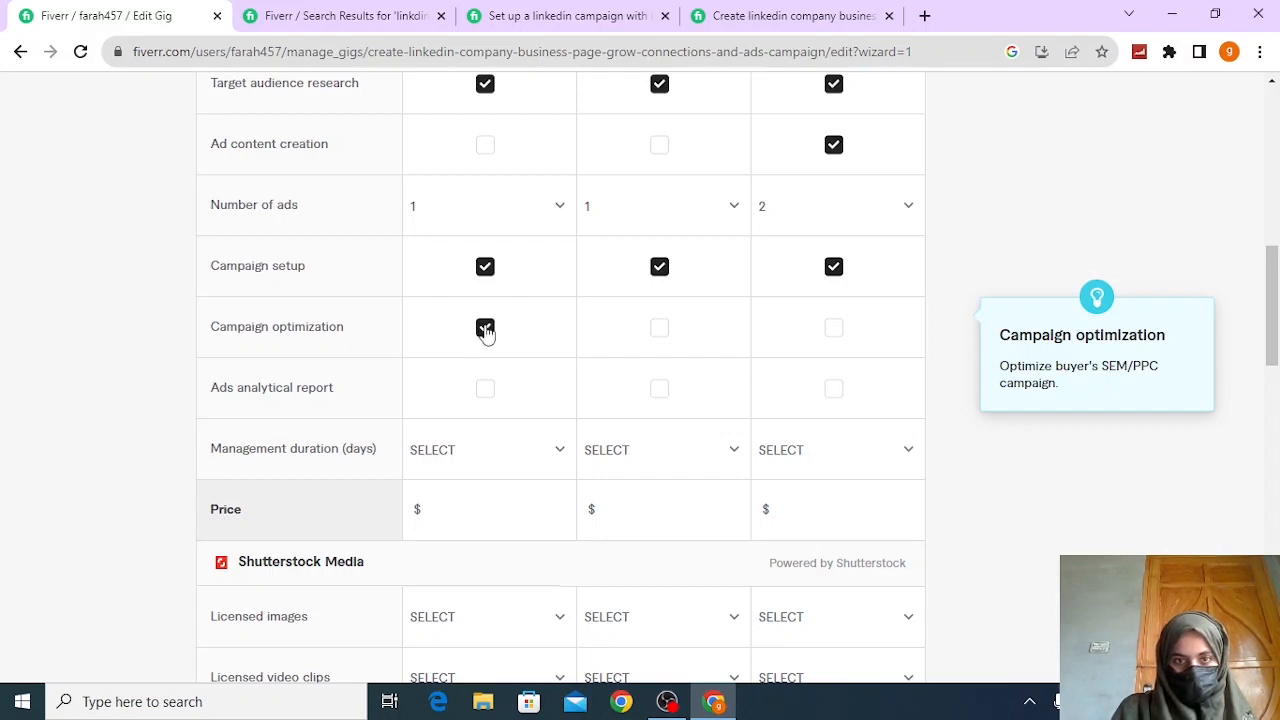
left_click(660, 330)
left_click(834, 331)
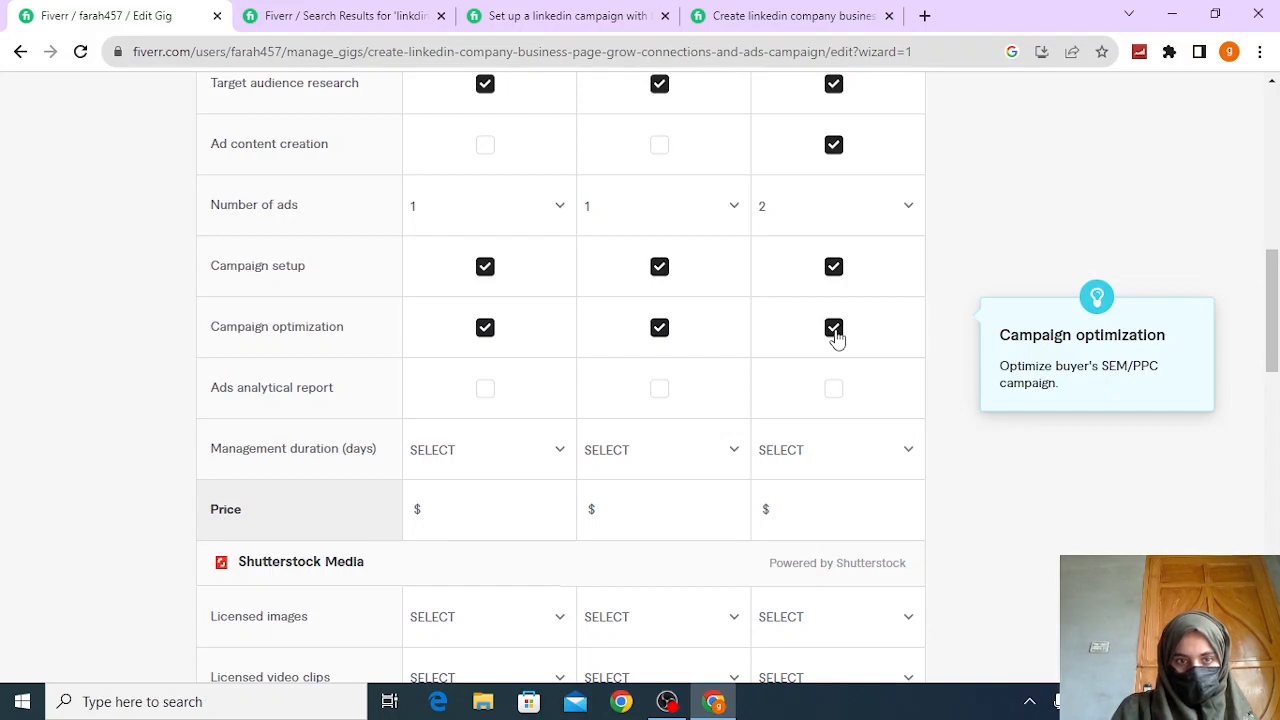
left_click(484, 396)
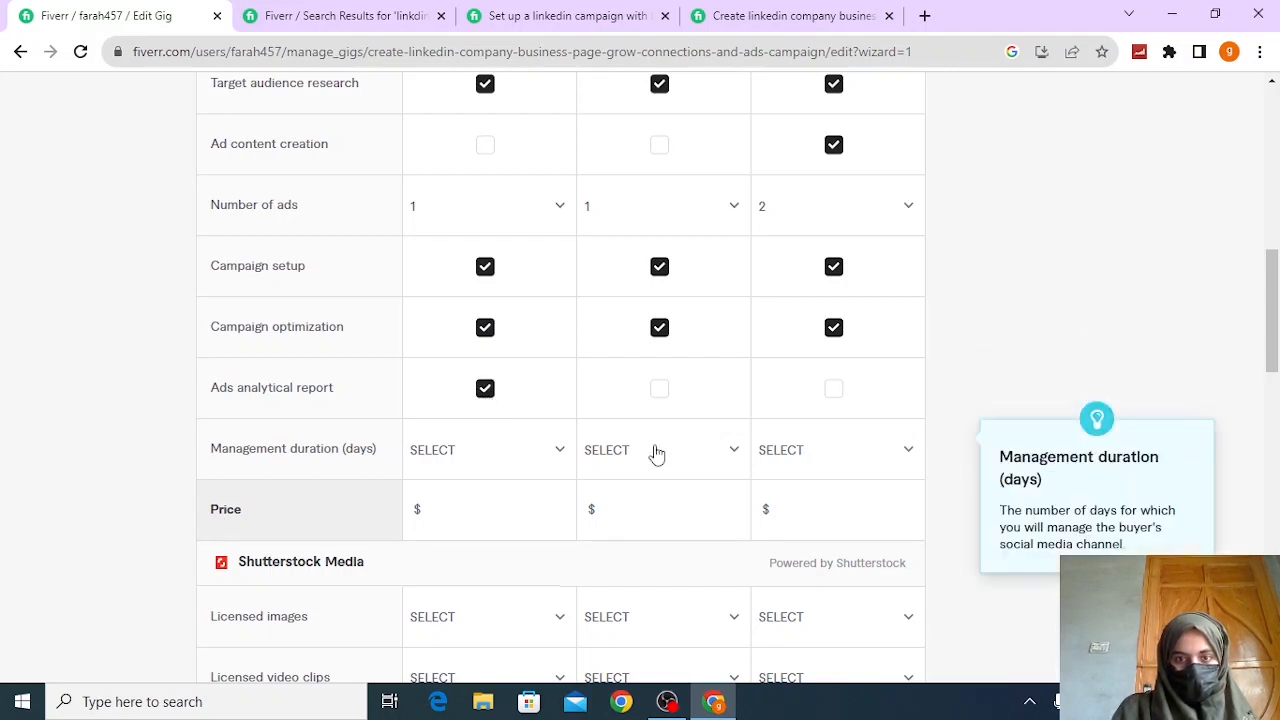
left_click(659, 392)
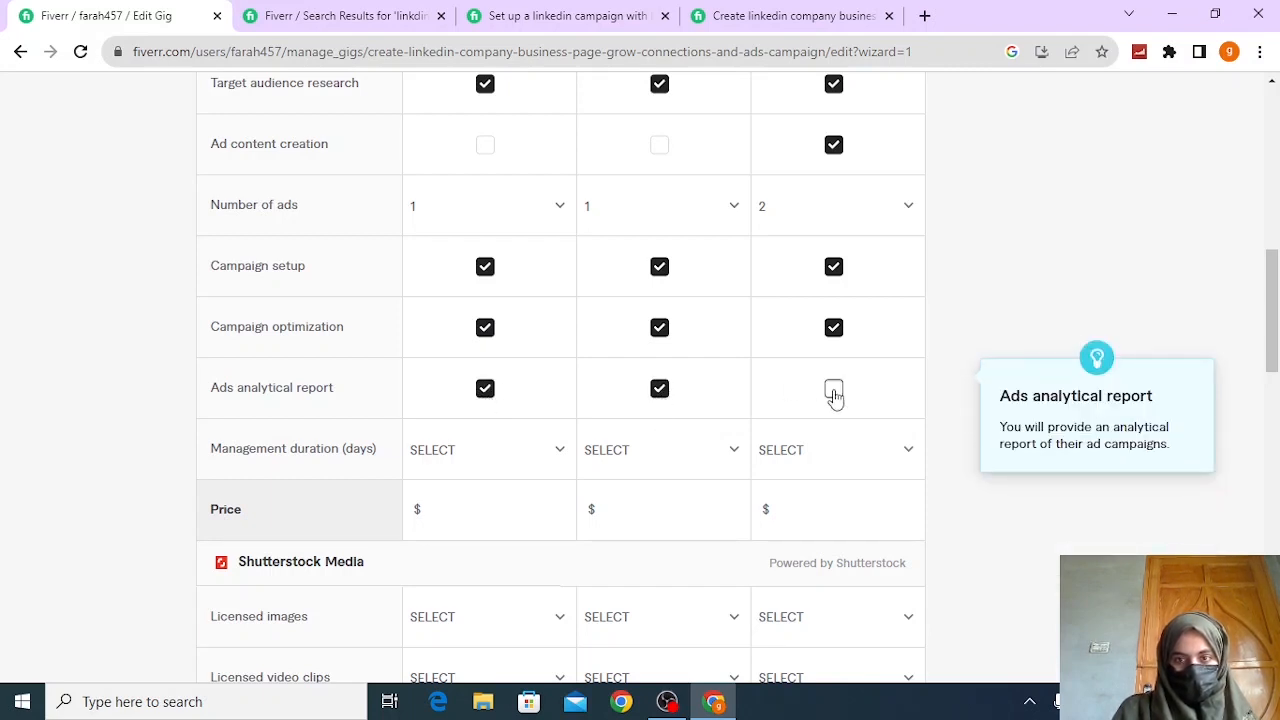
left_click(834, 392)
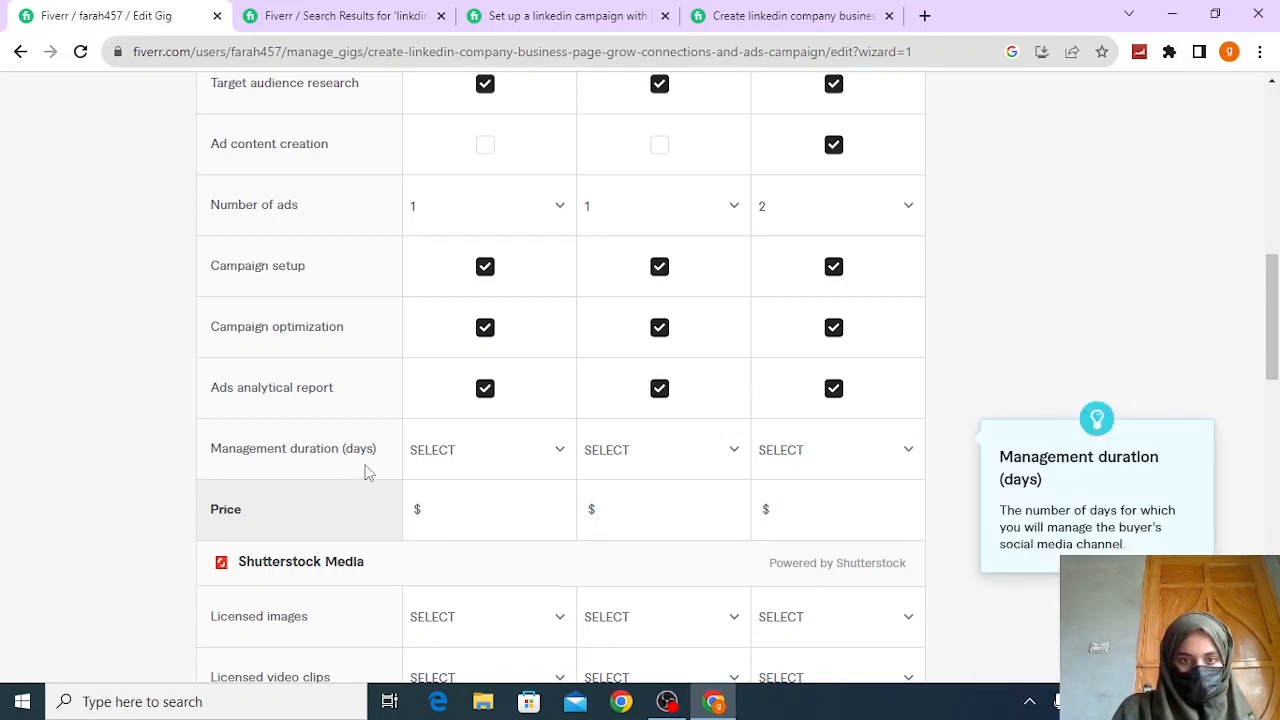
Set the management duration to 1 day for Basic, 14 days for Standard and 30 days for Premium
left_click(562, 456)
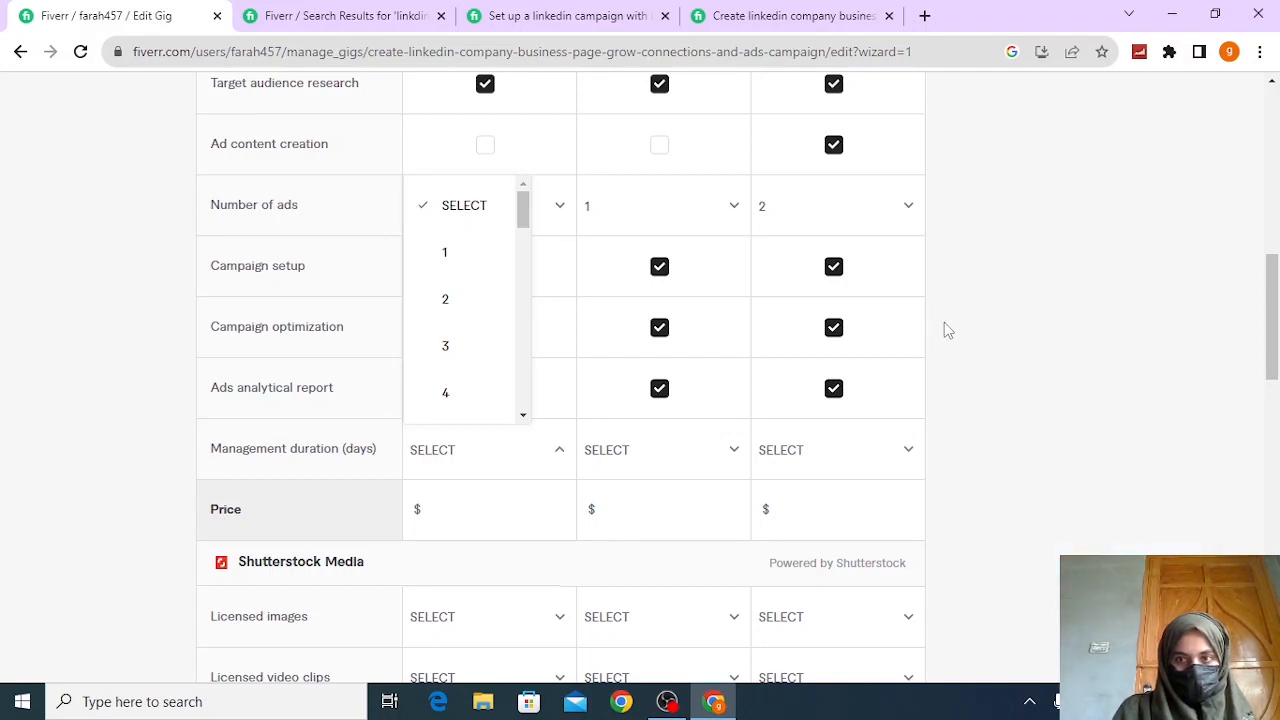
mouse_move(1272, 300)
left_mouse_down()
mouse_move(1263, 194)
mouse_move(1274, 312)
left_mouse_up()
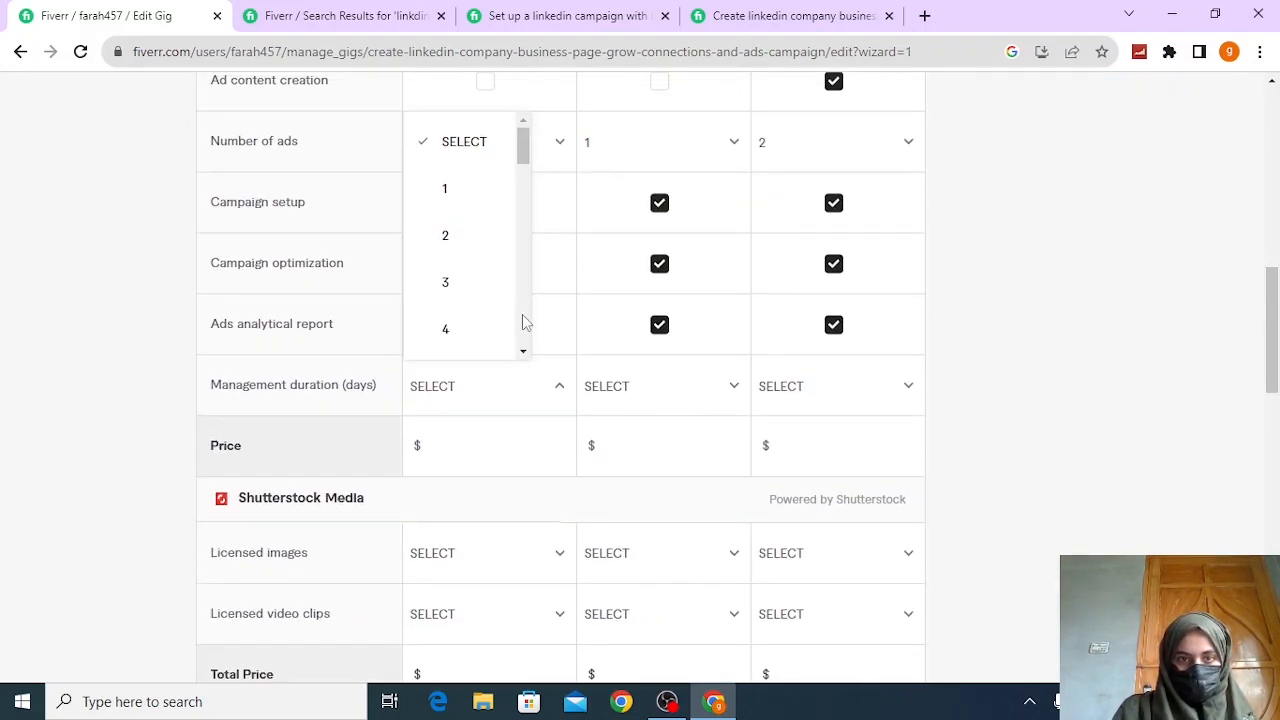
left_click(474, 202)
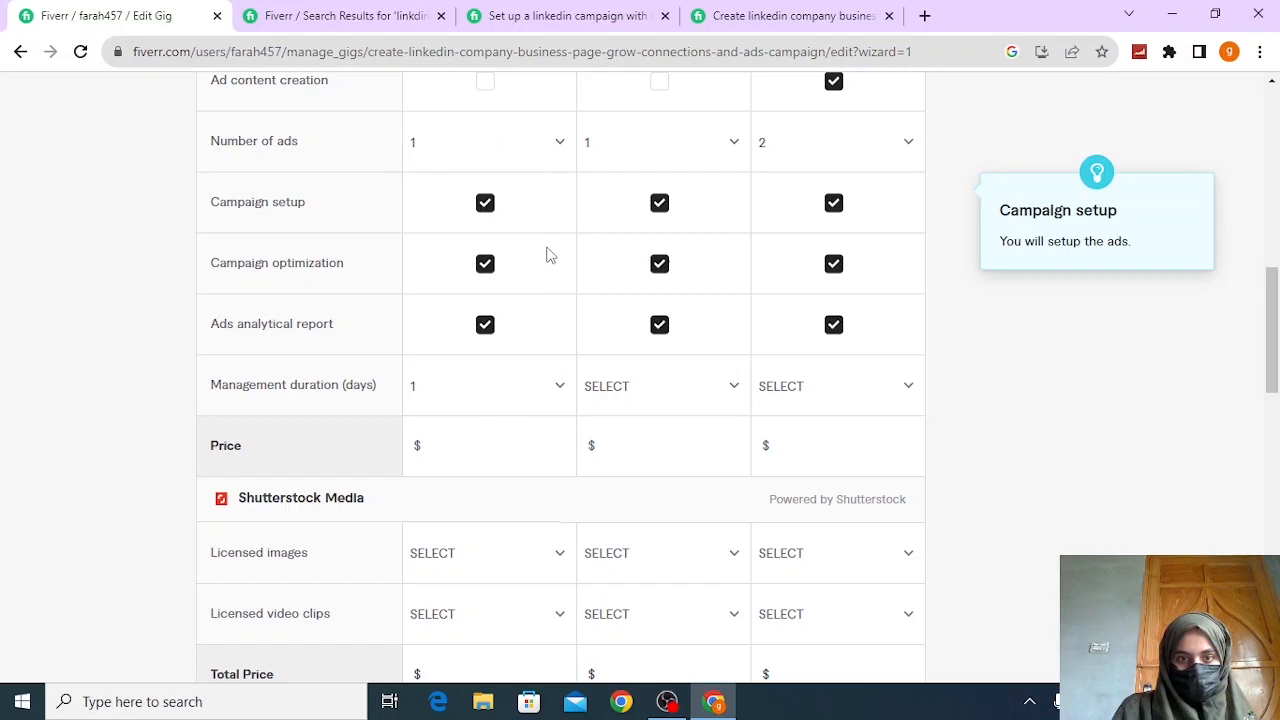
left_click(671, 392)
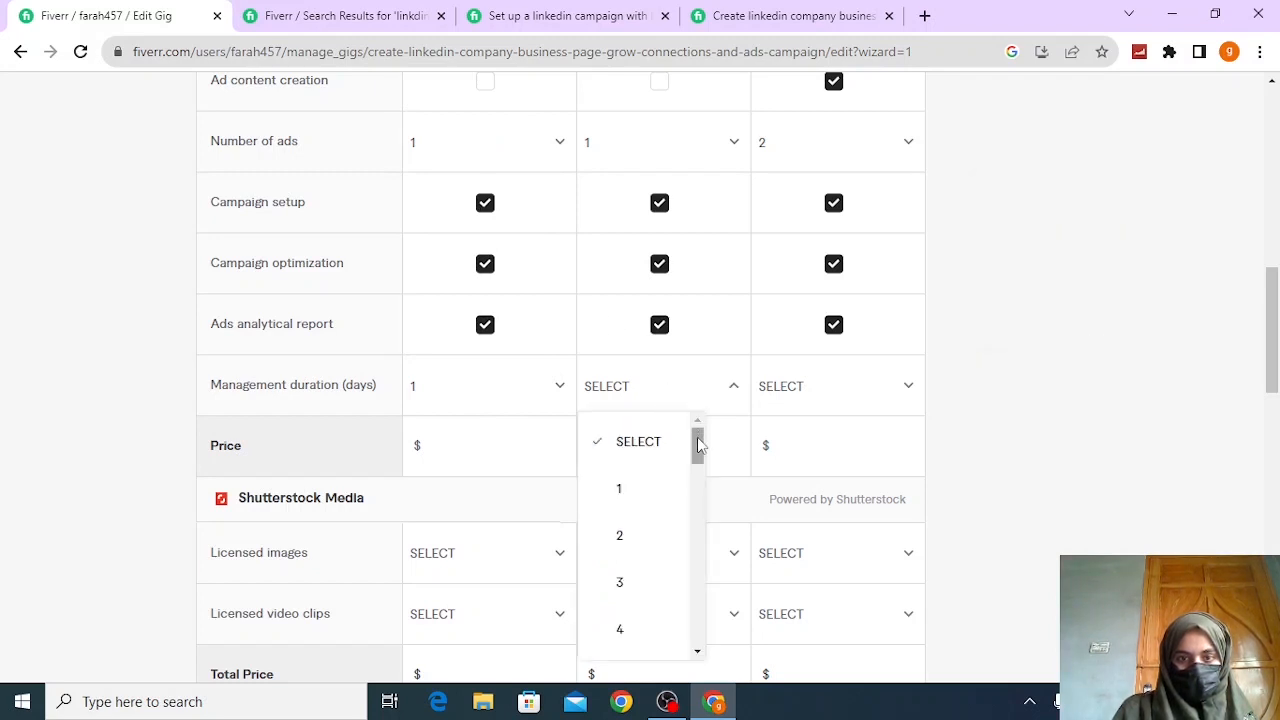
left_click_drag(699, 445, 697, 517)
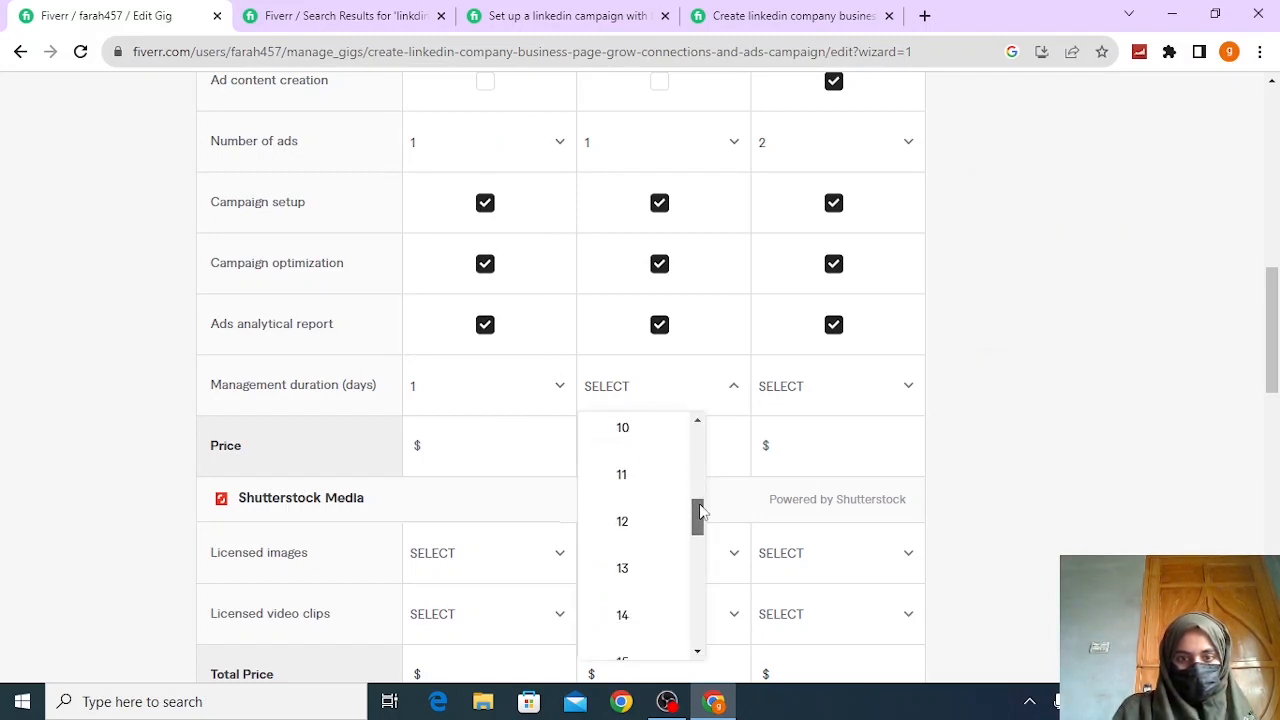
left_click(643, 624)
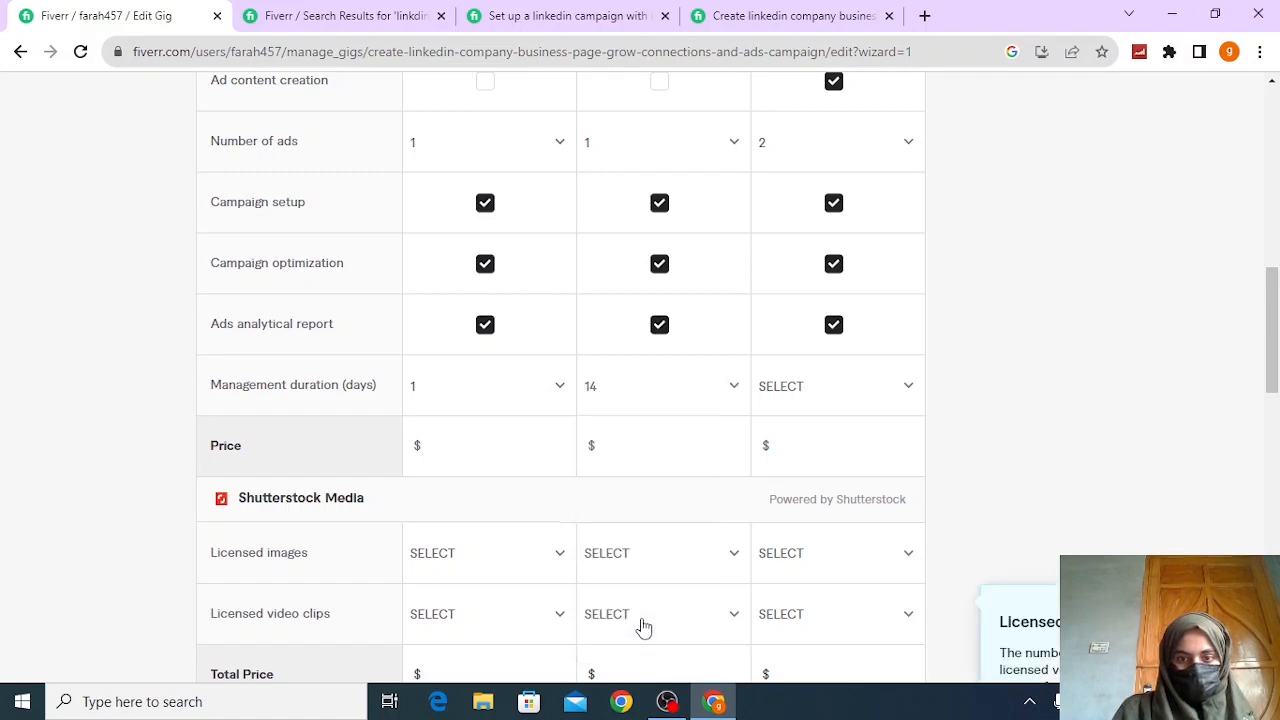
left_click(812, 408)
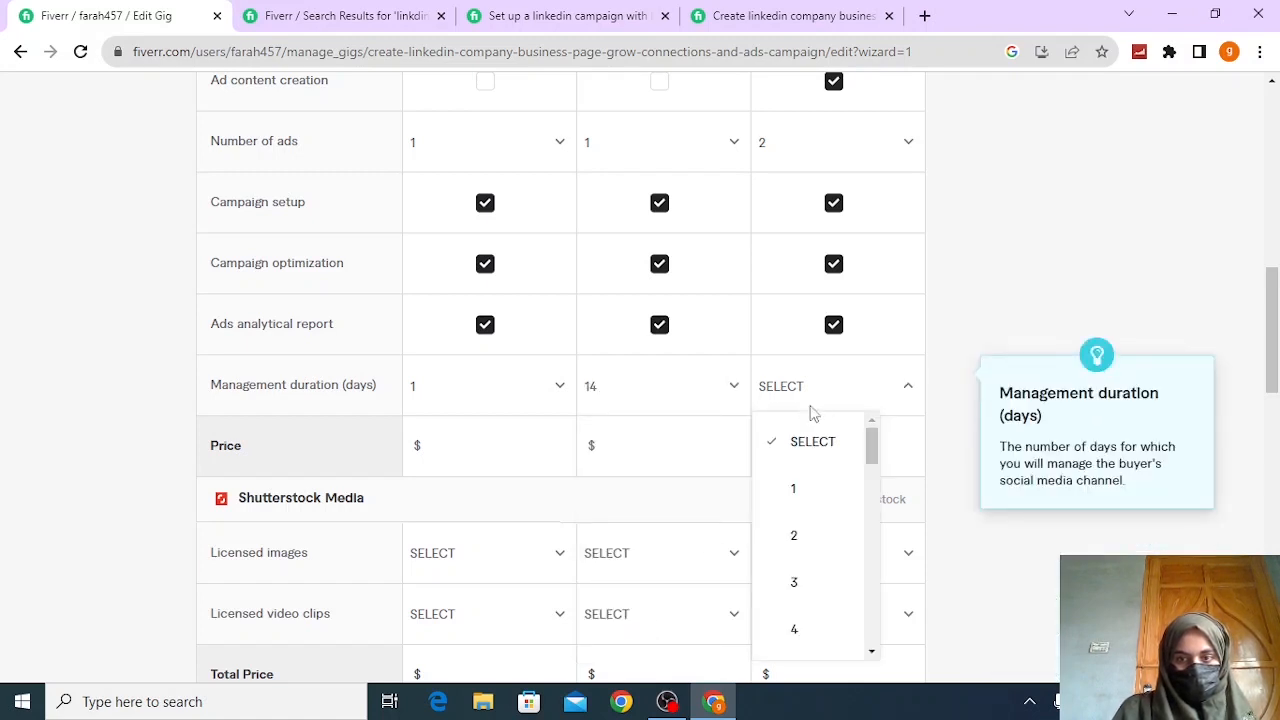
left_click_drag(874, 447, 875, 630)
left_click(803, 630)
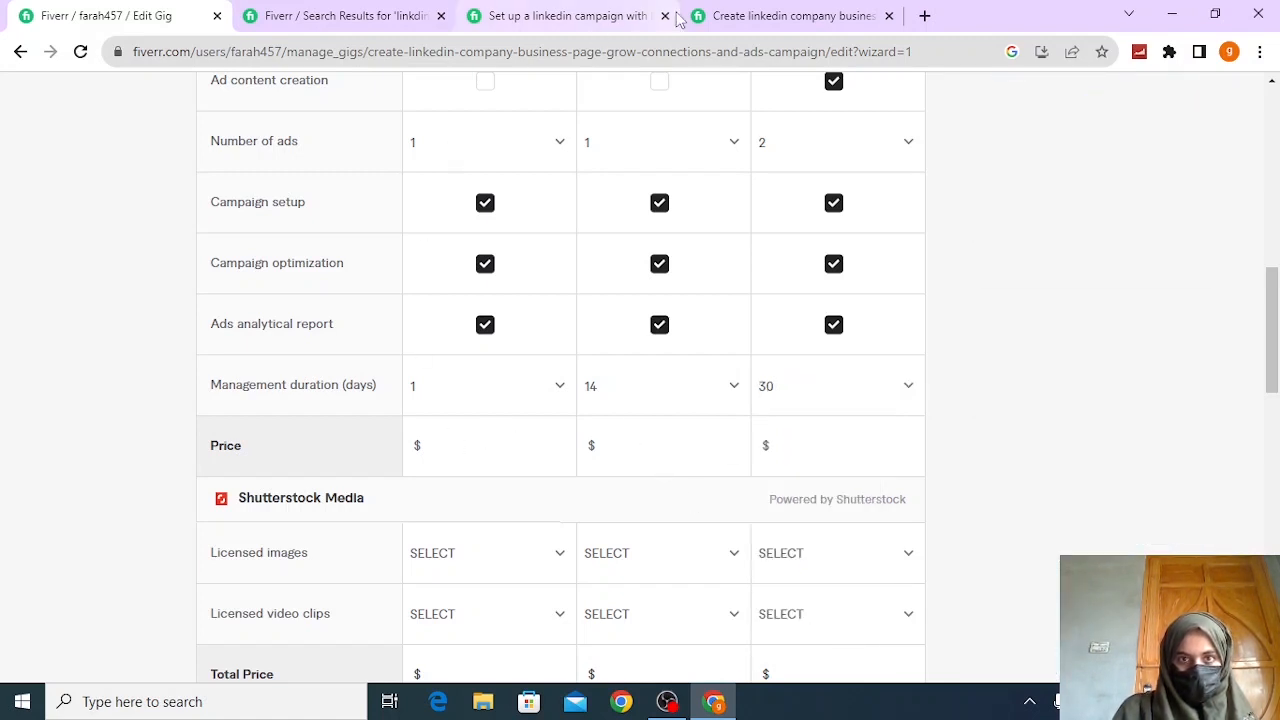
Close the other LinkedIn campaign gig and check the model gig's Basic, Standard and Premium package prices
left_click(615, 12)
left_click(664, 15)
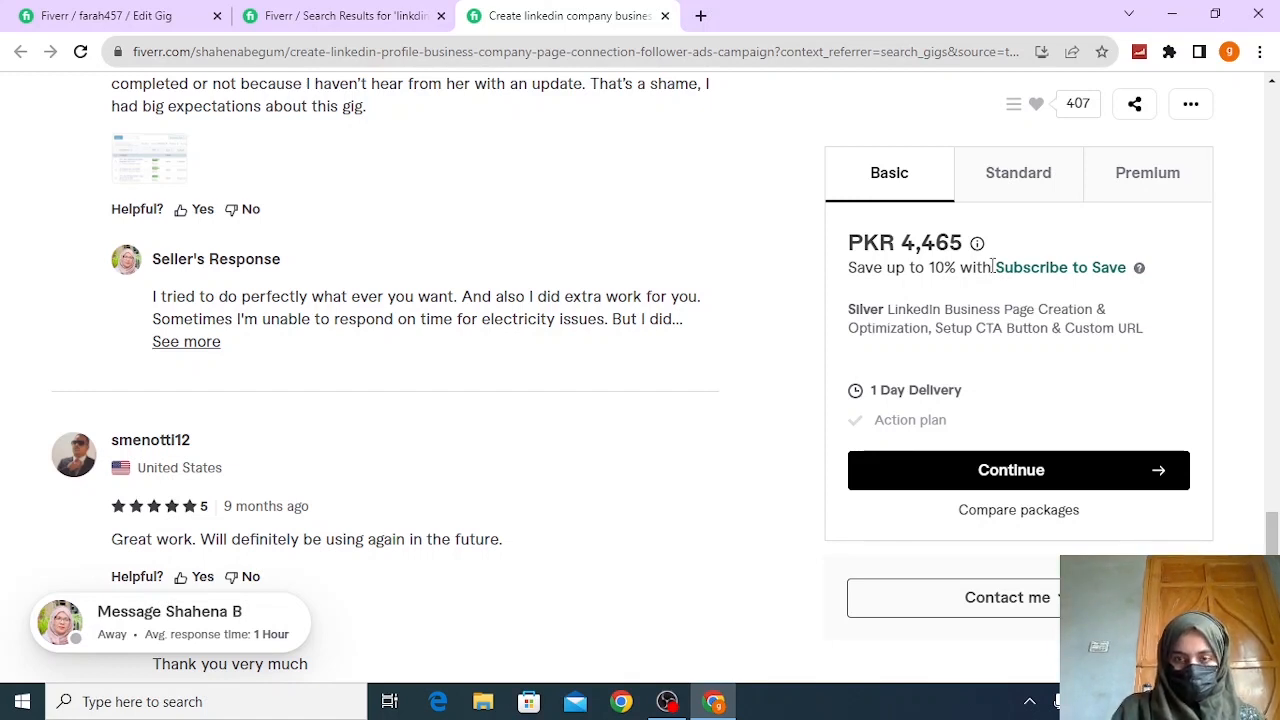
left_click(1018, 186)
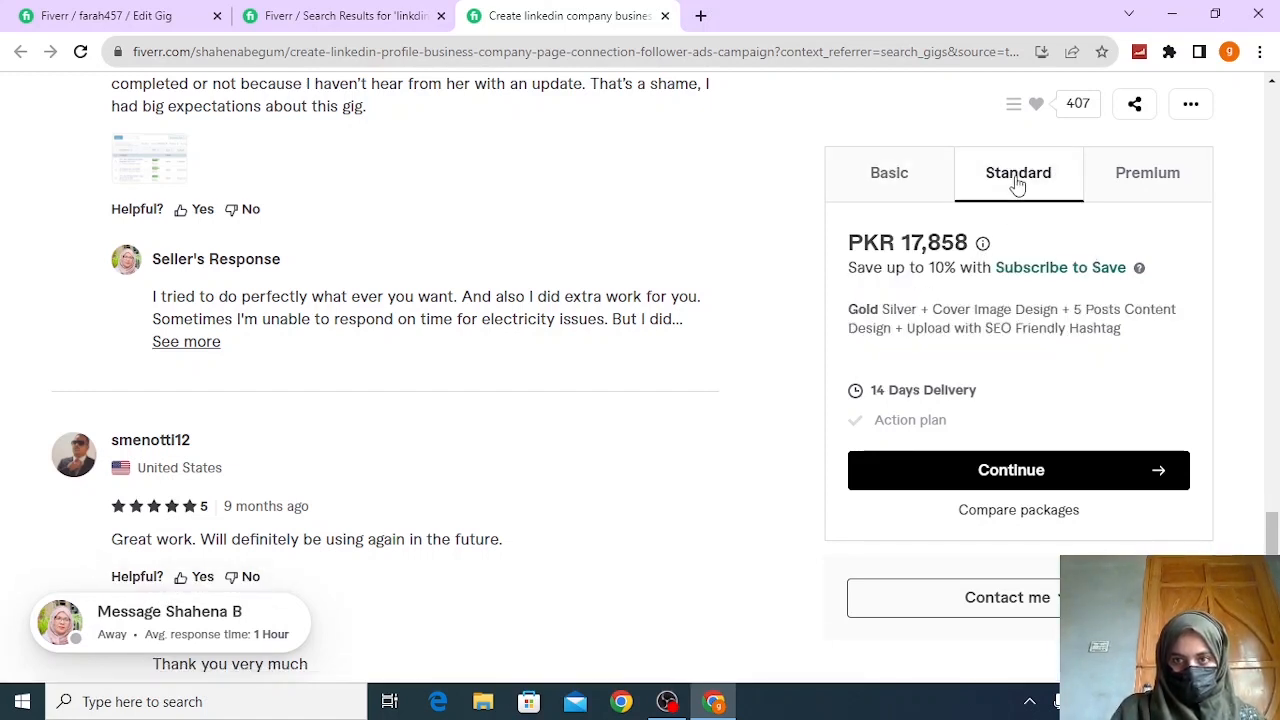
left_click(1182, 174)
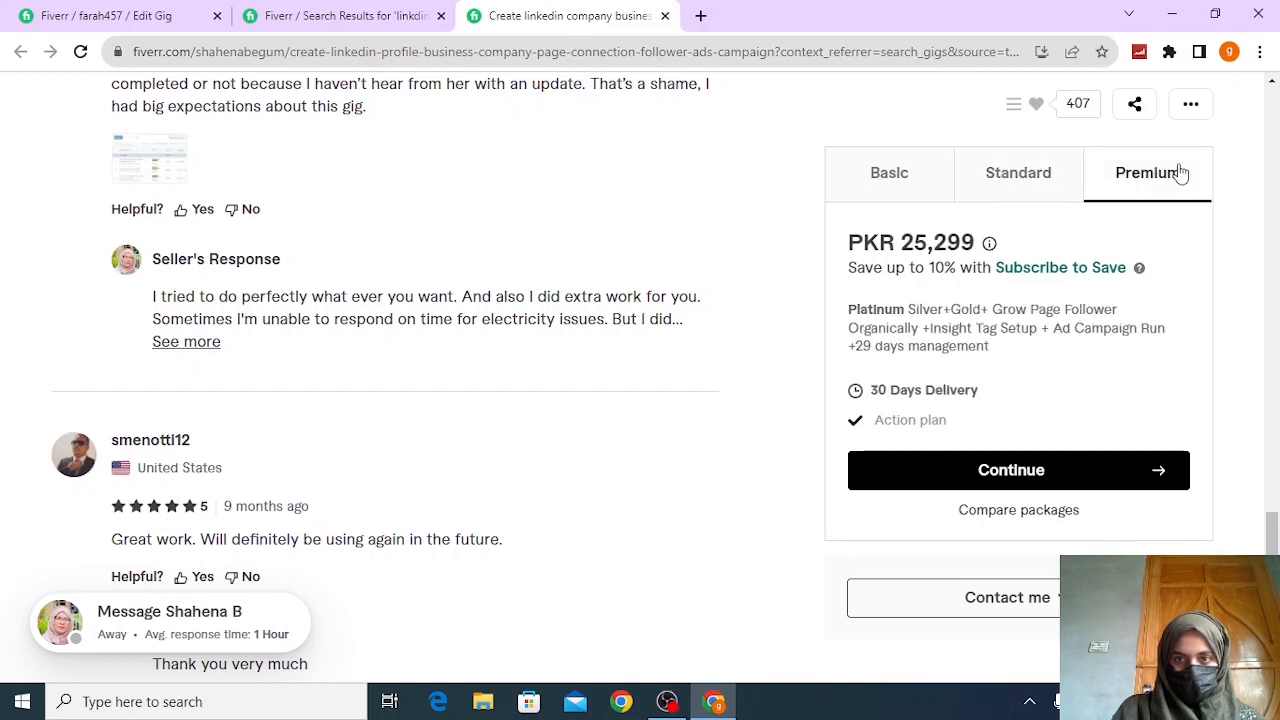
left_click(900, 180)
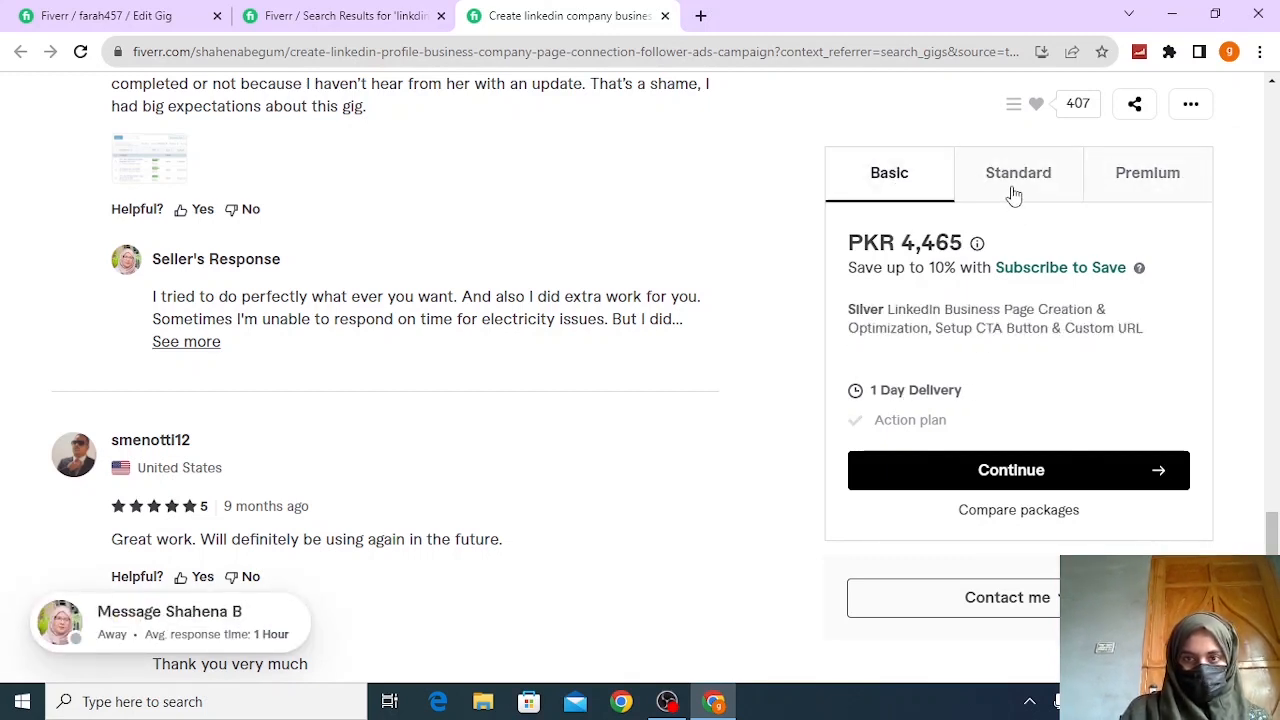
Price the new gig's Basic package at $15, Standard at $25 and Premium at $30
left_click(105, 15)
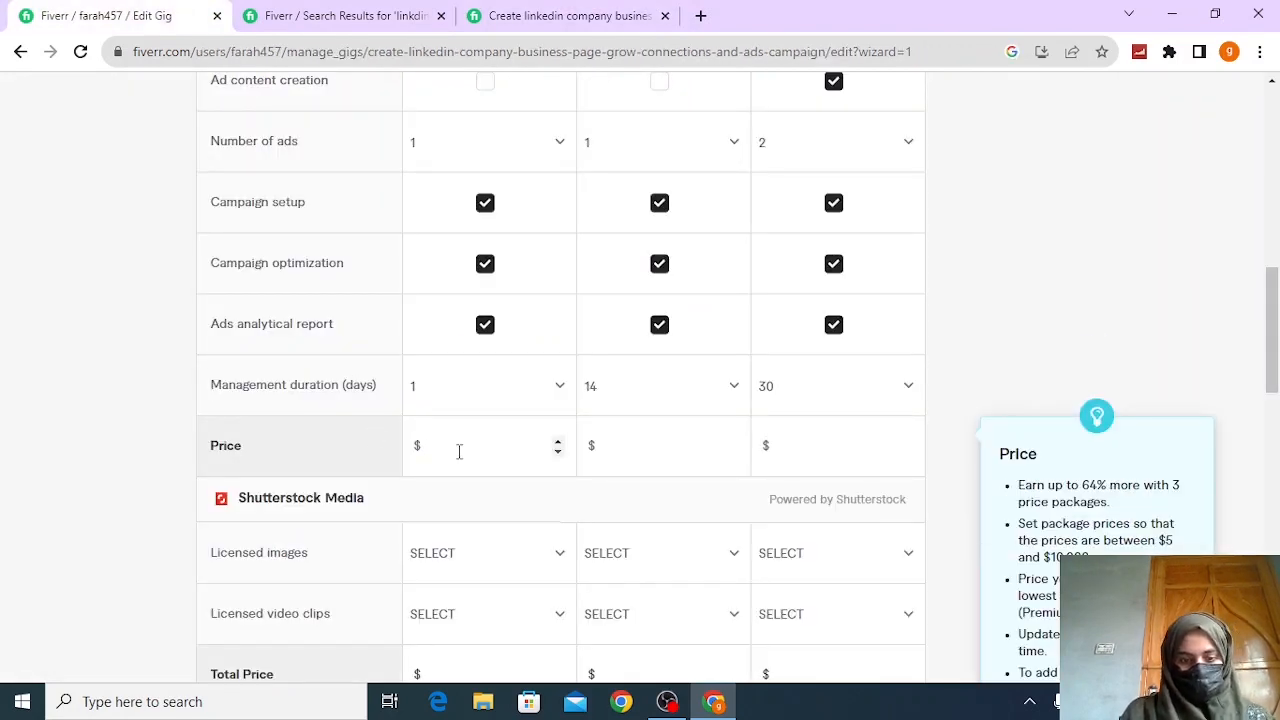
type("15")
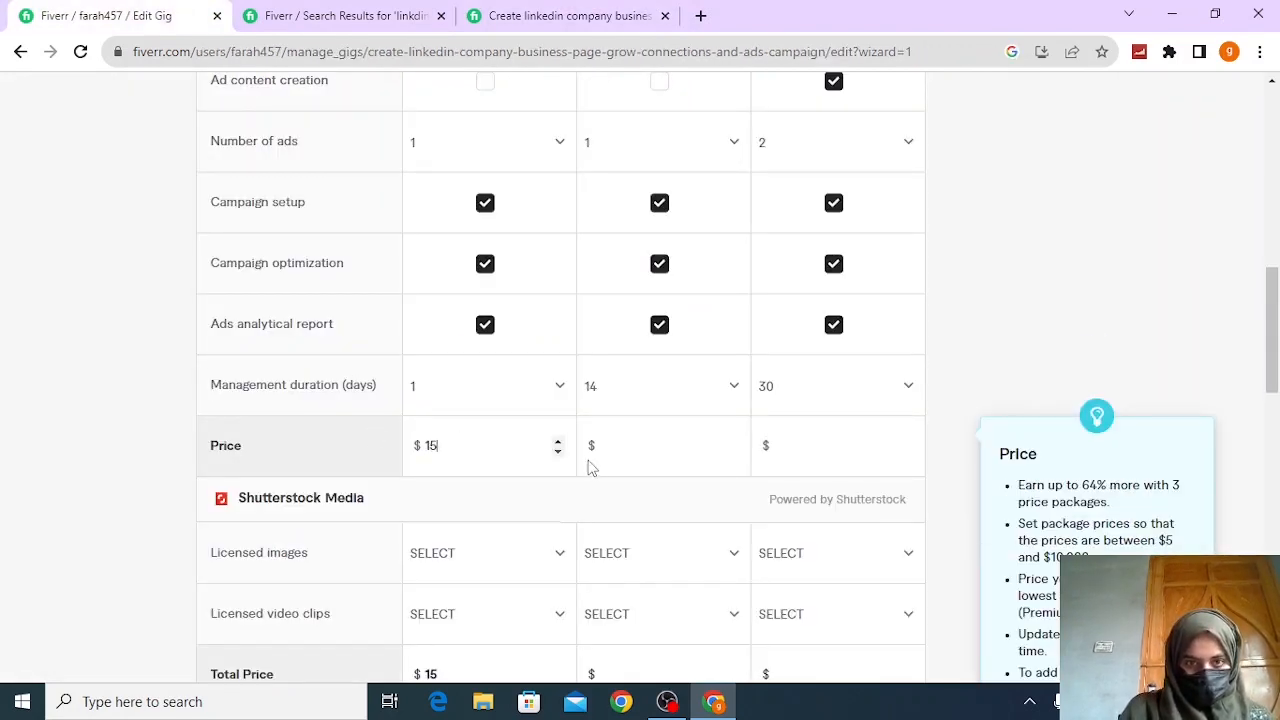
left_click(618, 440)
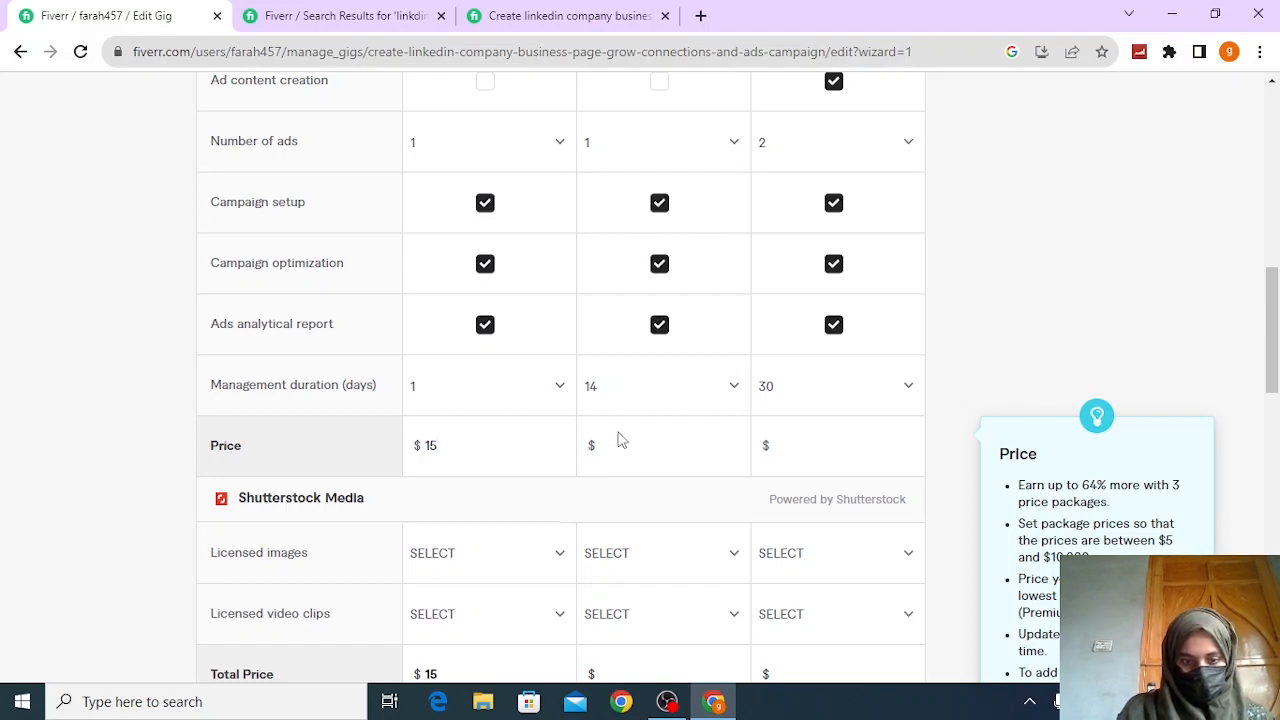
left_click(610, 445)
type("25")
left_click(781, 447)
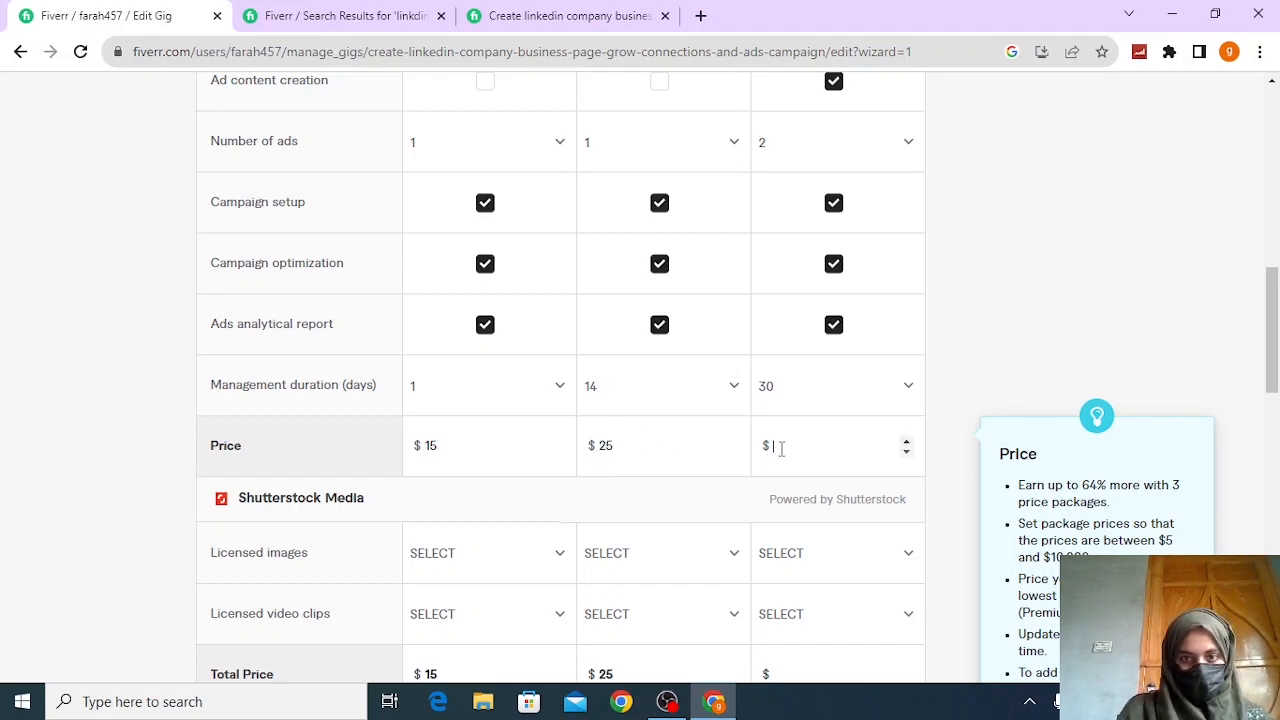
type("30")
Leave the extra services unselected, save the pricing and continue to the Description & FAQ stage
scroll(1272, 380, "down", 2)
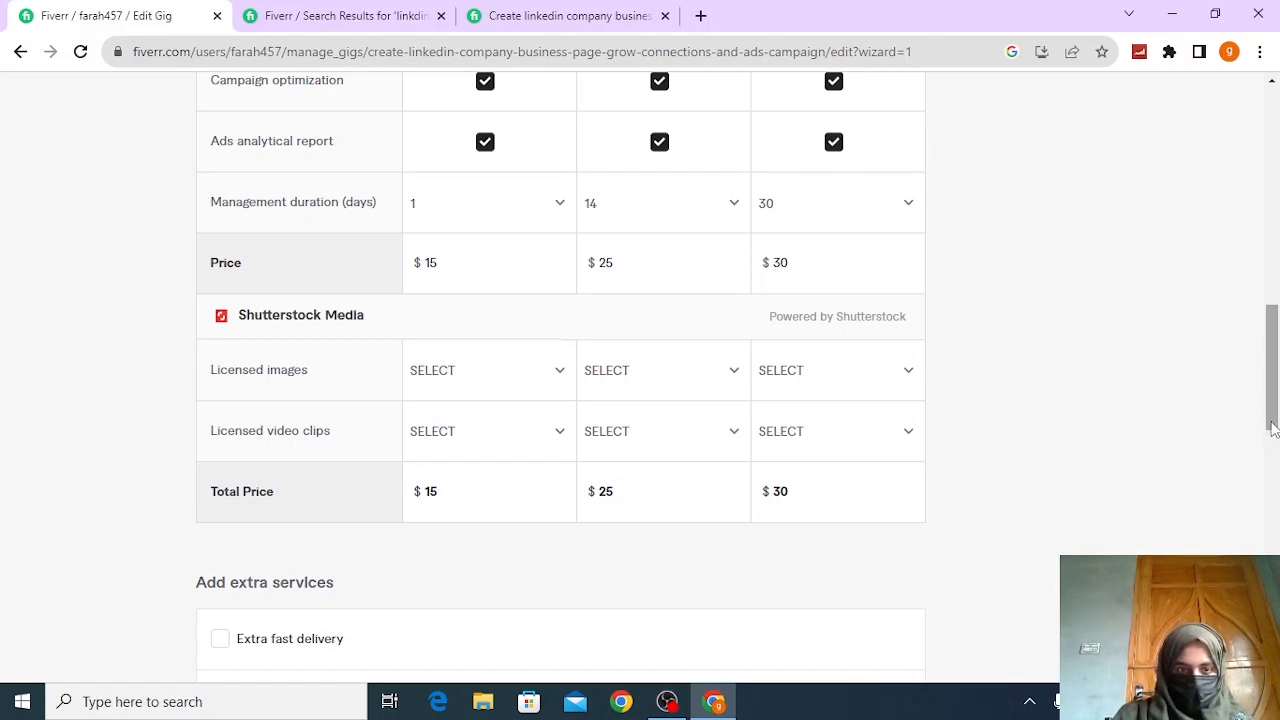
left_click_drag(1272, 380, 1274, 466)
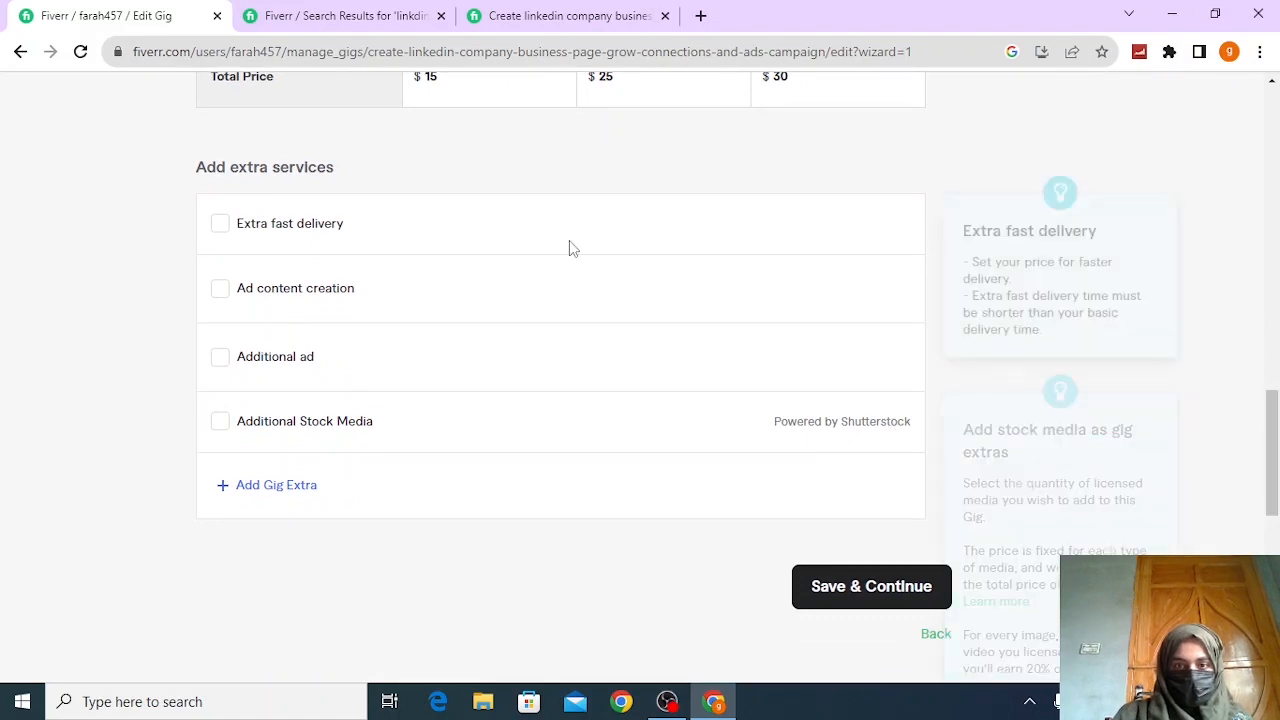
left_click(834, 588)
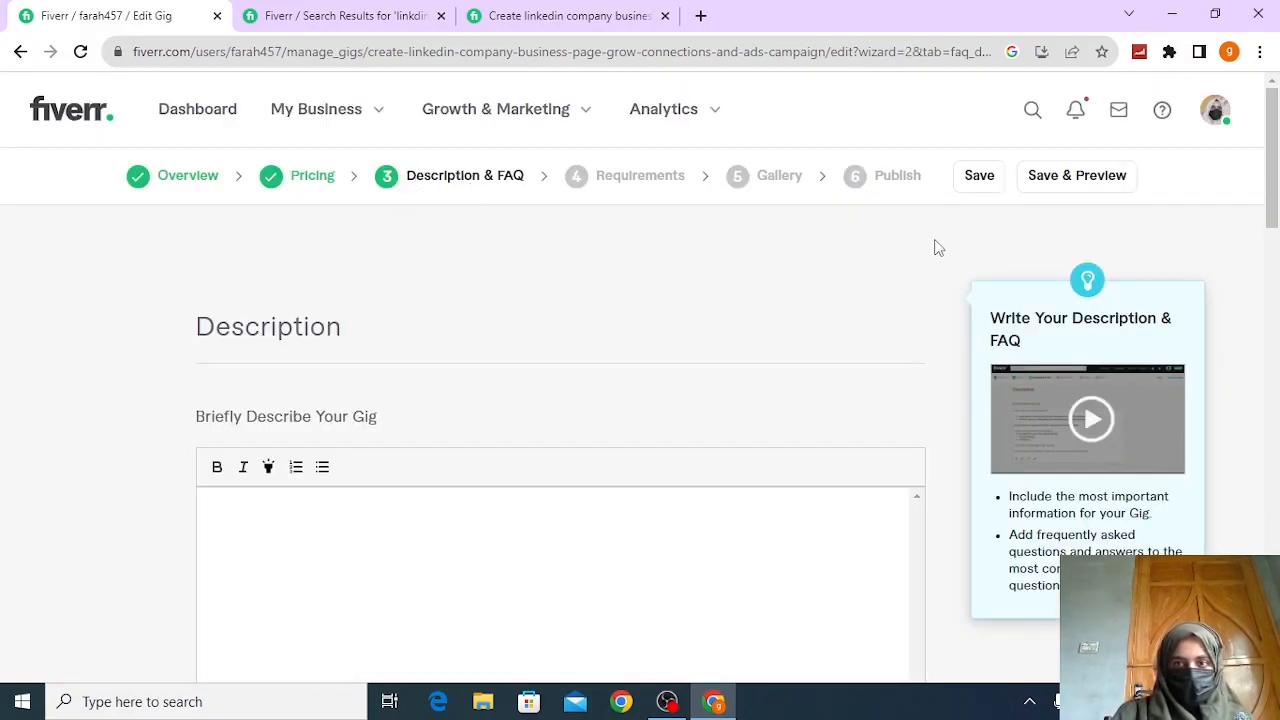
Copy the model gig's full "About This Gig" text through the industry and platform lists into the new gig's description
mouse_move(1272, 148)
left_mouse_down()
mouse_move(1274, 199)
mouse_move(1275, 153)
left_mouse_up()
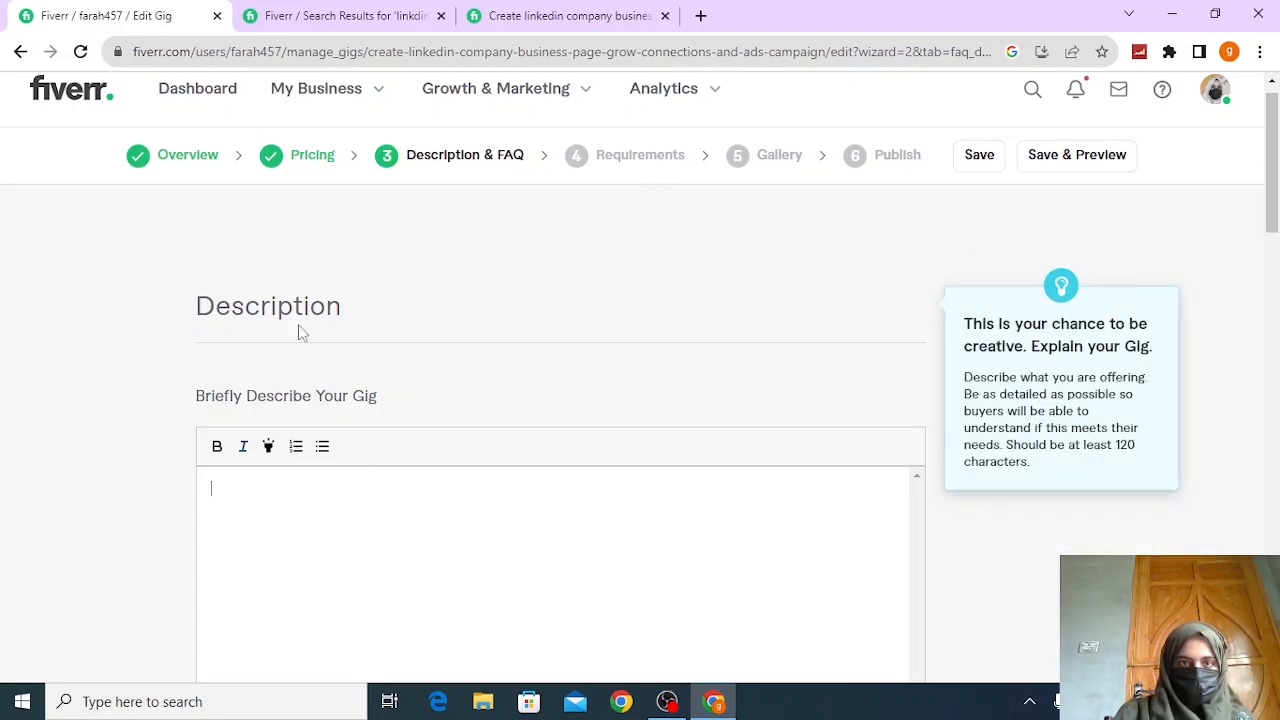
left_click(535, 28)
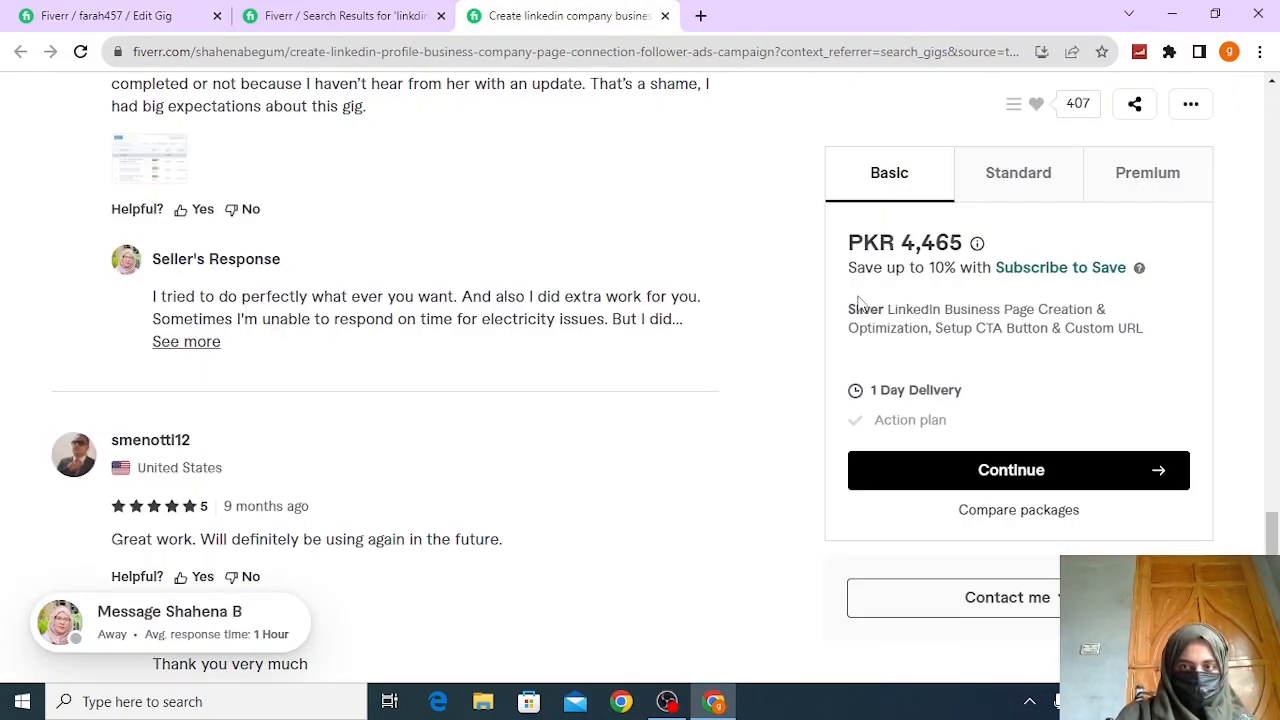
left_click_drag(1272, 530, 1275, 180)
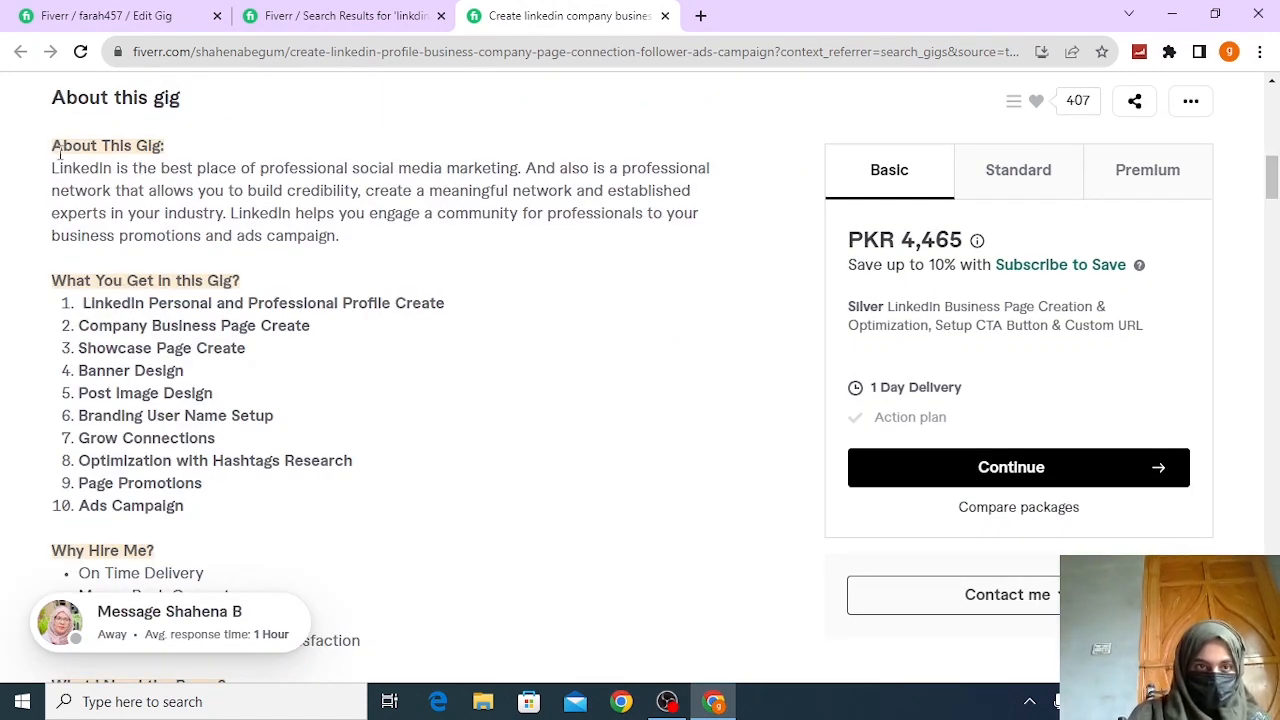
left_click_drag(50, 148, 343, 371)
scroll(343, 371, "down", 2)
scroll(343, 371, "down", 3)
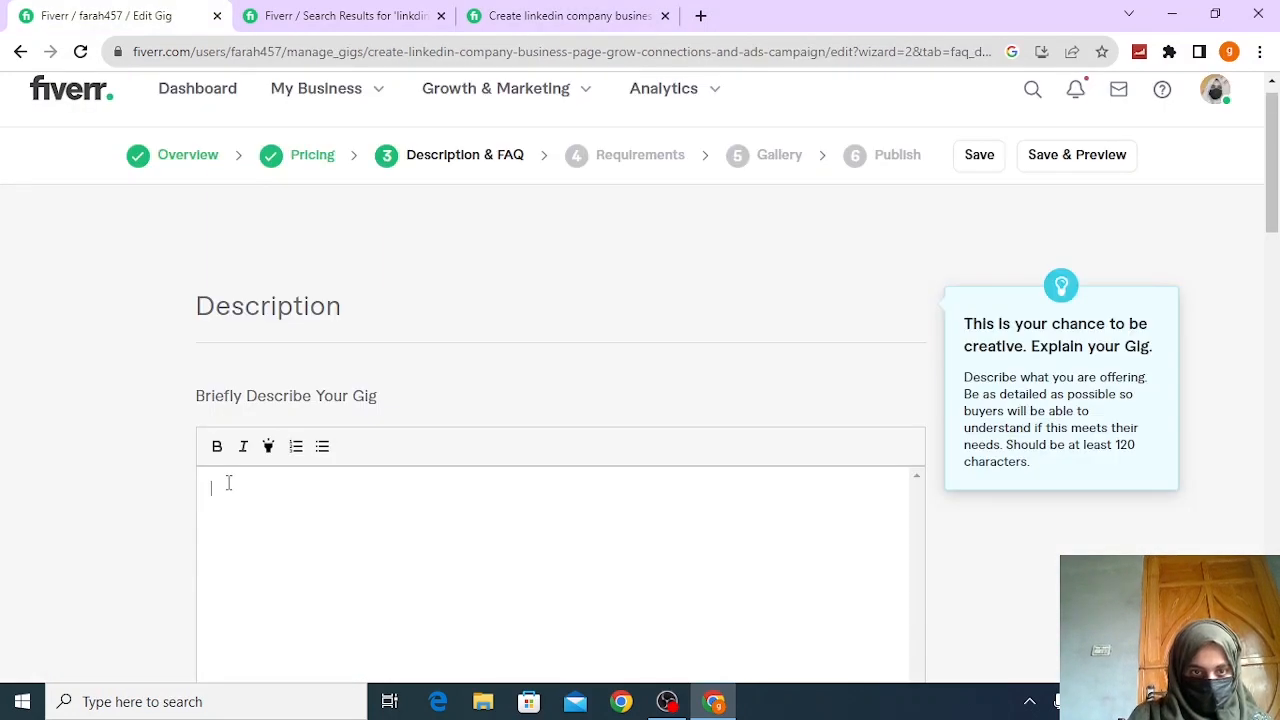
right_click(227, 482)
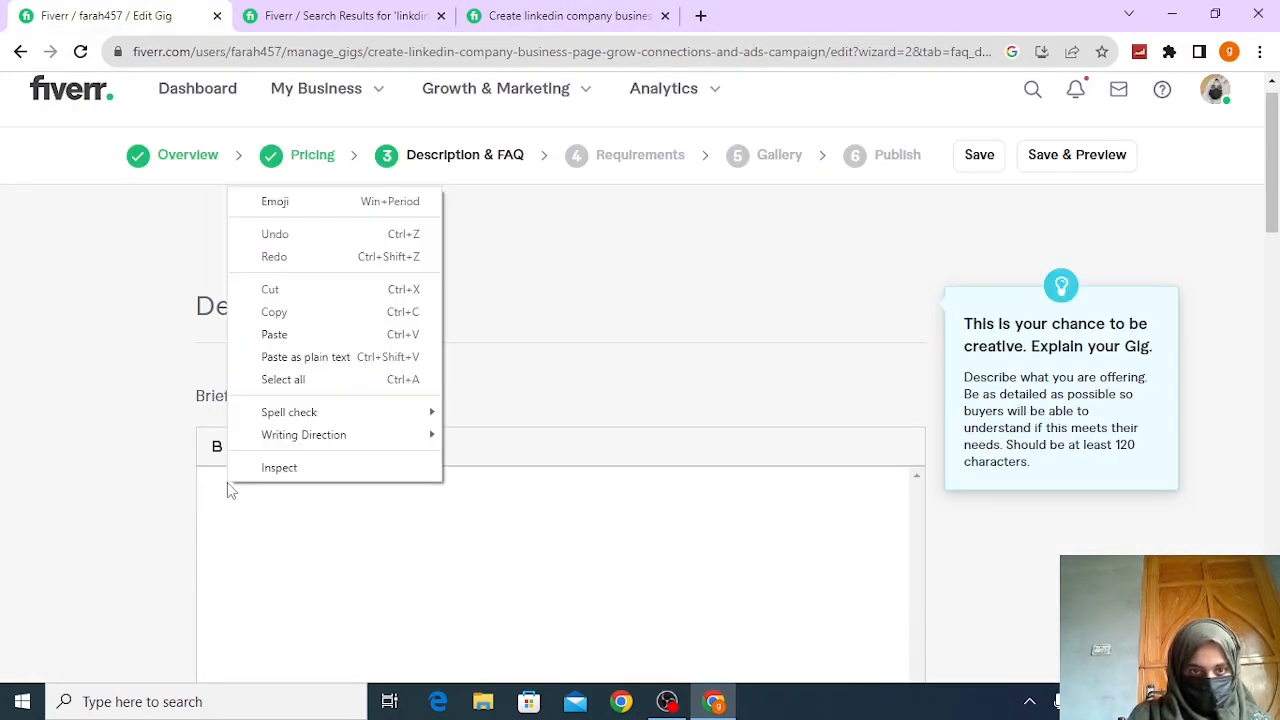
left_click(275, 335)
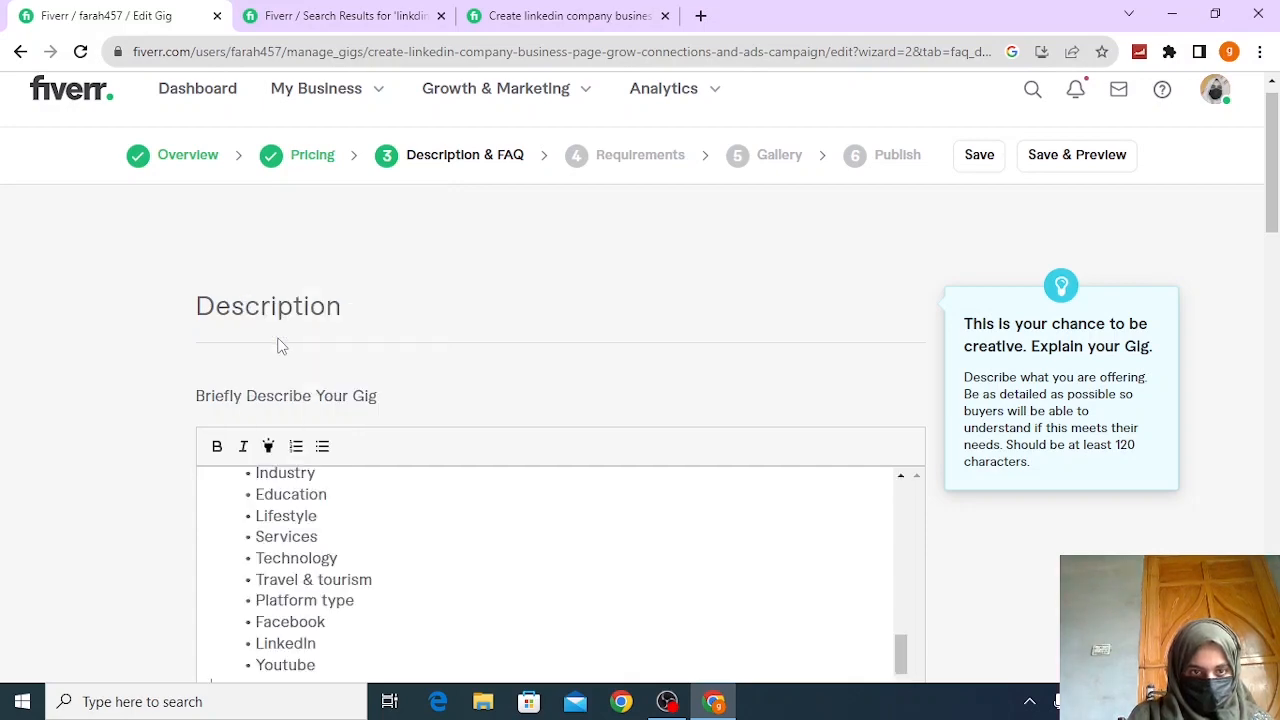
scroll(547, 582, "down", 1)
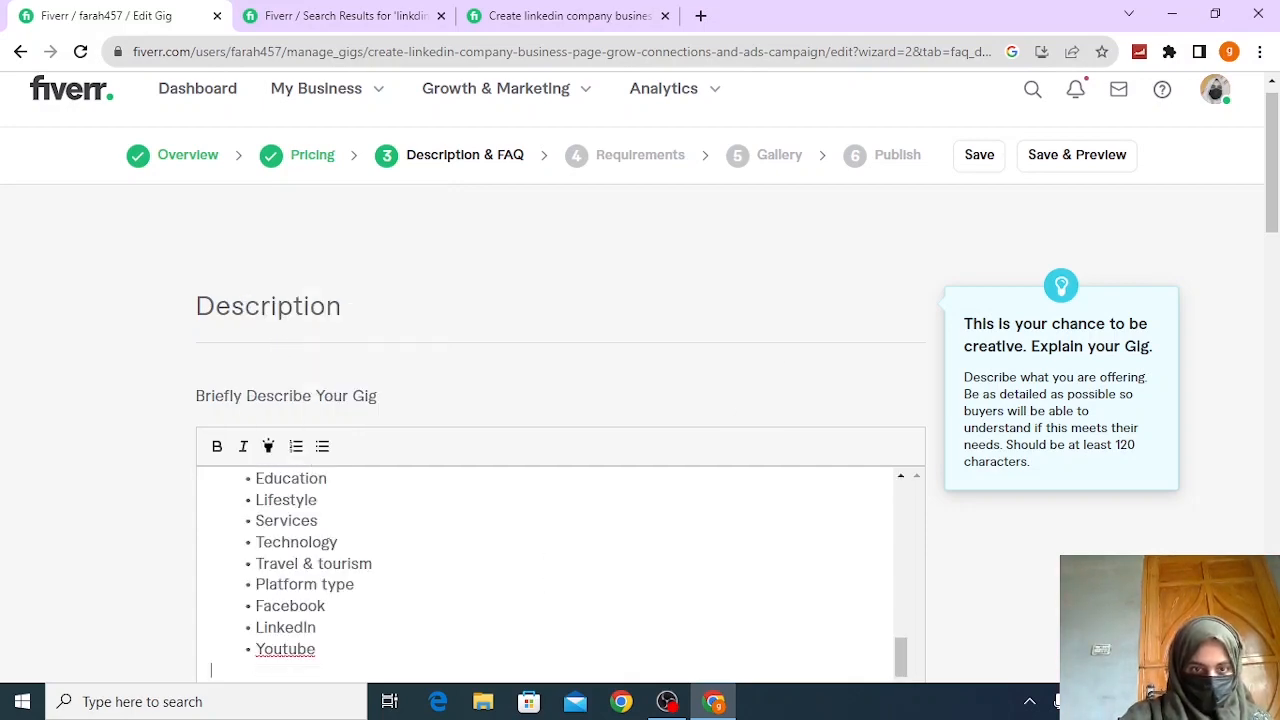
Start a new FAQ with the question "What are the benefits of running LinkedIn ads?" copied from the targeted LinkedIn ads gig
scroll(748, 680, "down", 6)
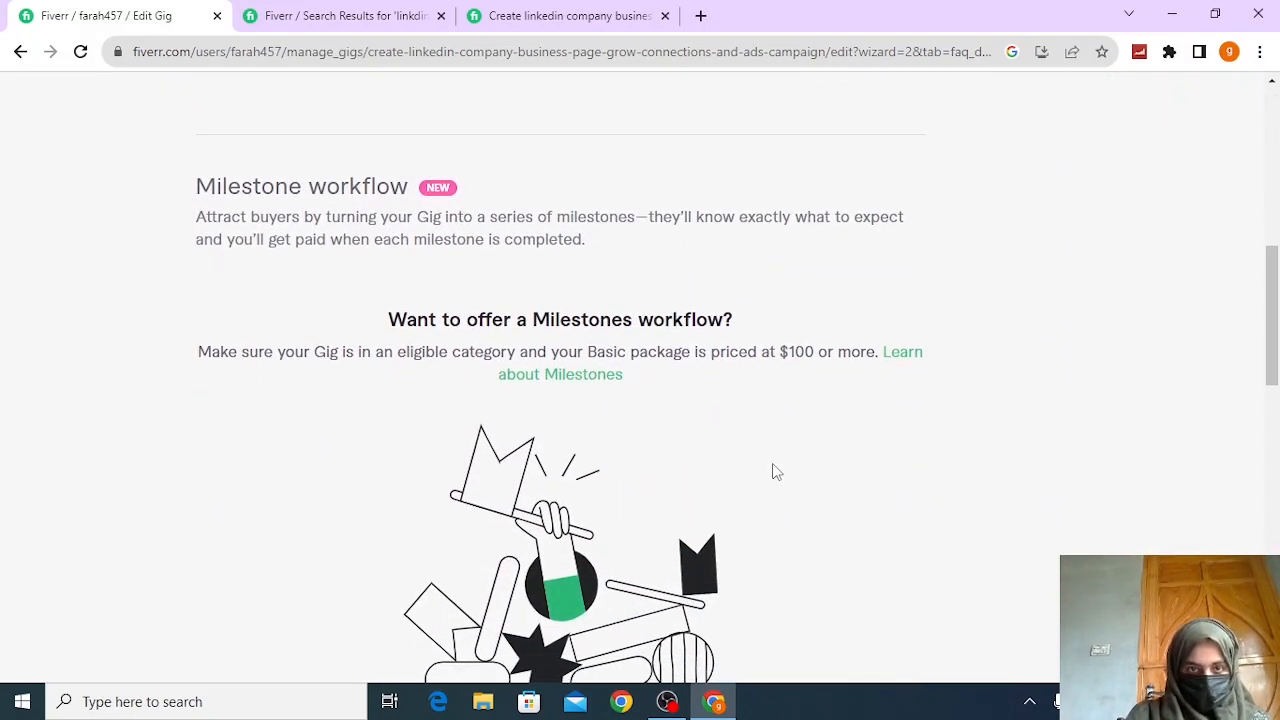
scroll(772, 463, "down", 6)
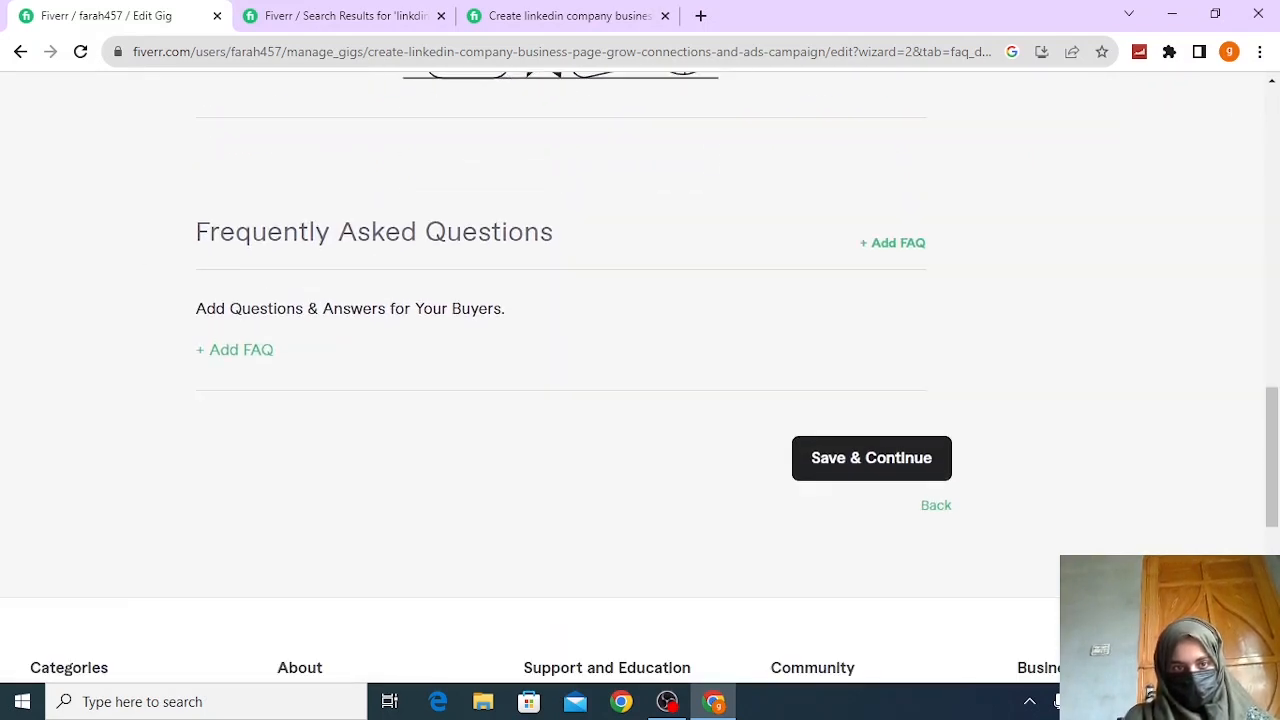
left_click(241, 350)
left_click(278, 360)
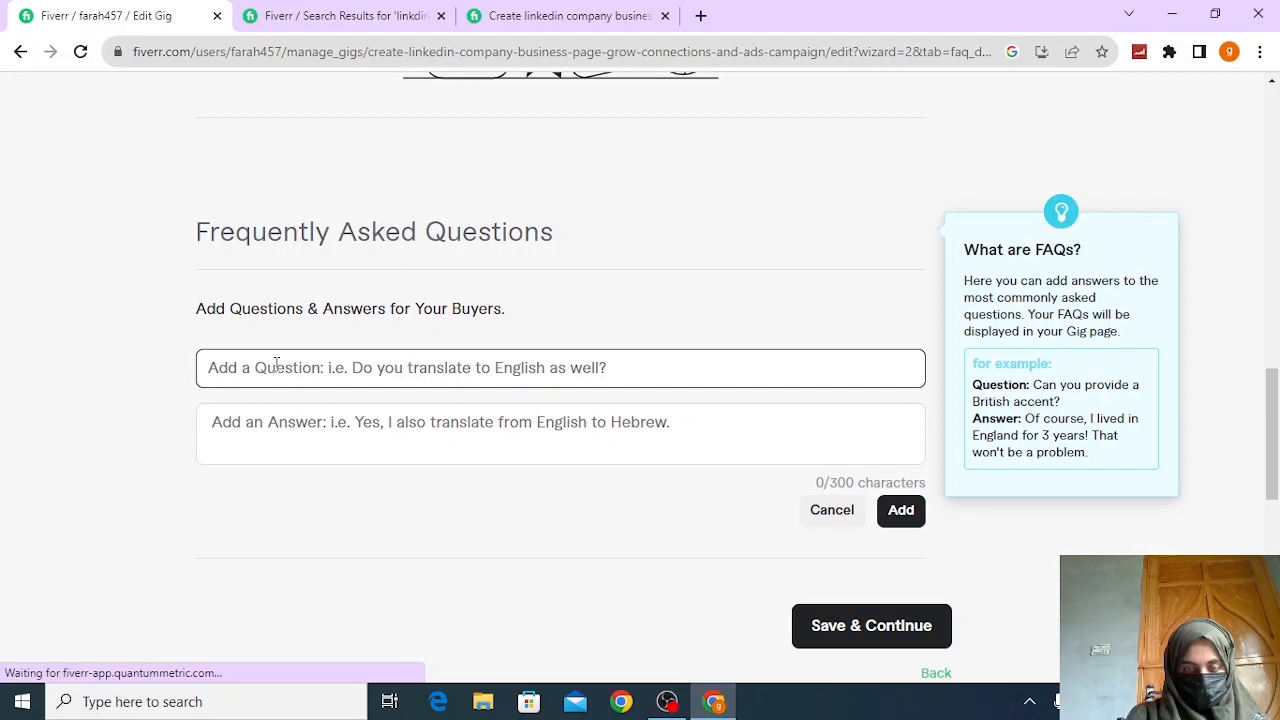
left_click(580, 14)
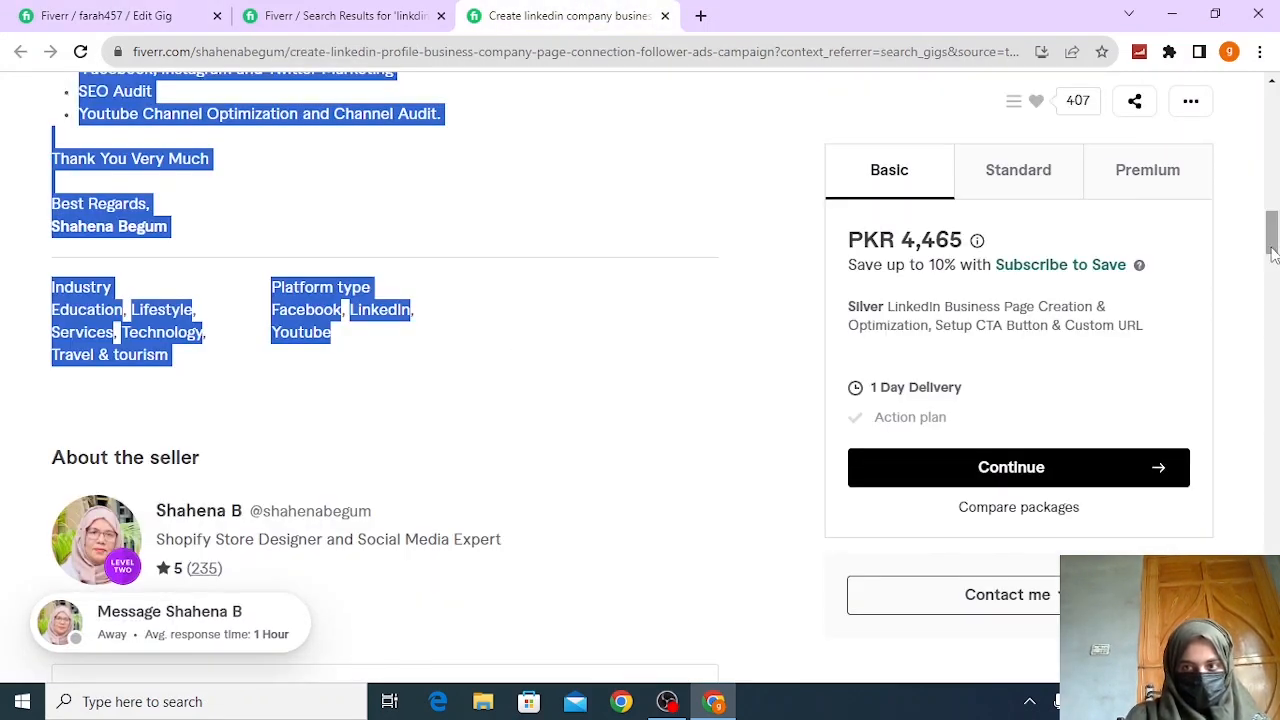
left_click_drag(1273, 240, 1273, 341)
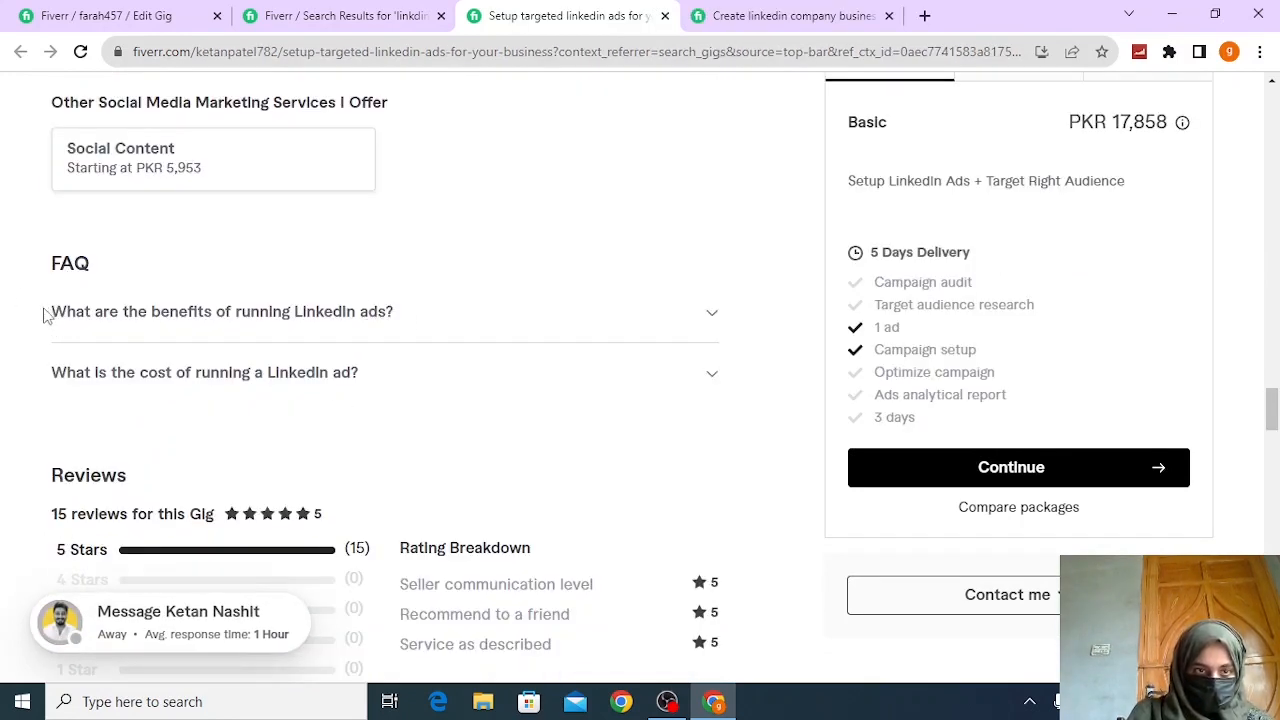
left_click_drag(46, 314, 395, 327)
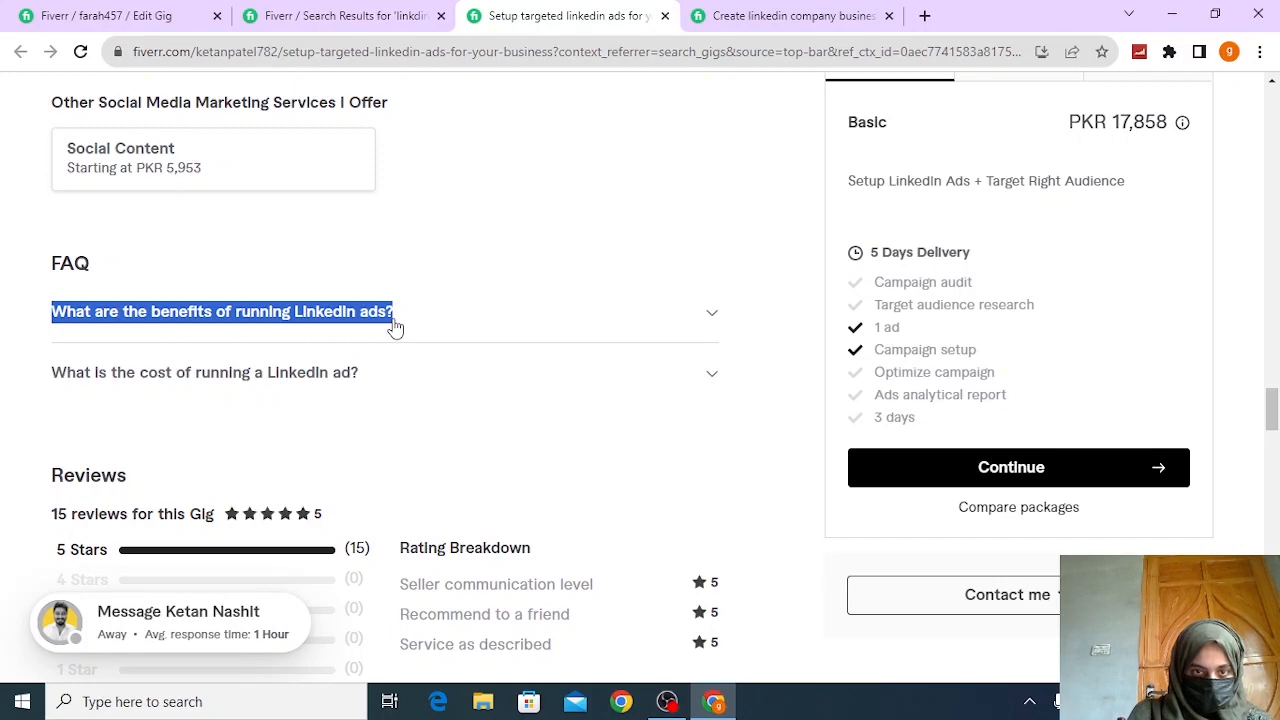
right_click(392, 318)
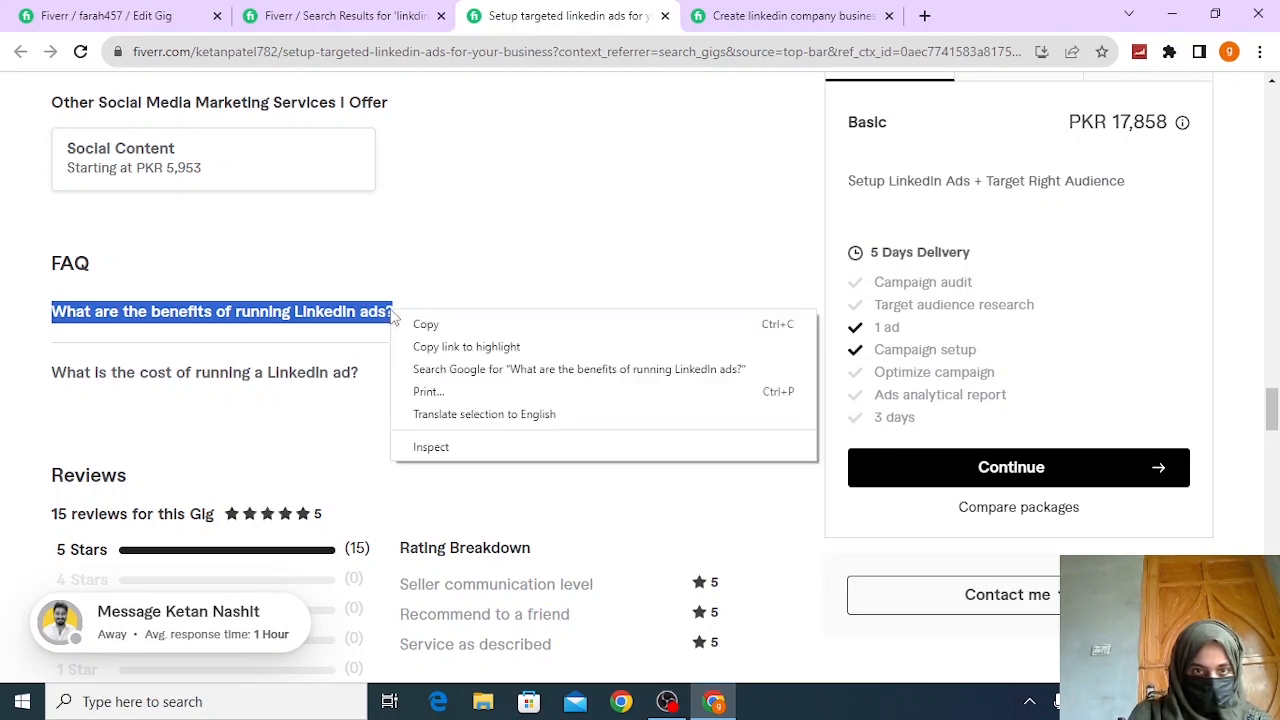
left_click(476, 333)
left_click(106, 15)
key("ctrl+v")
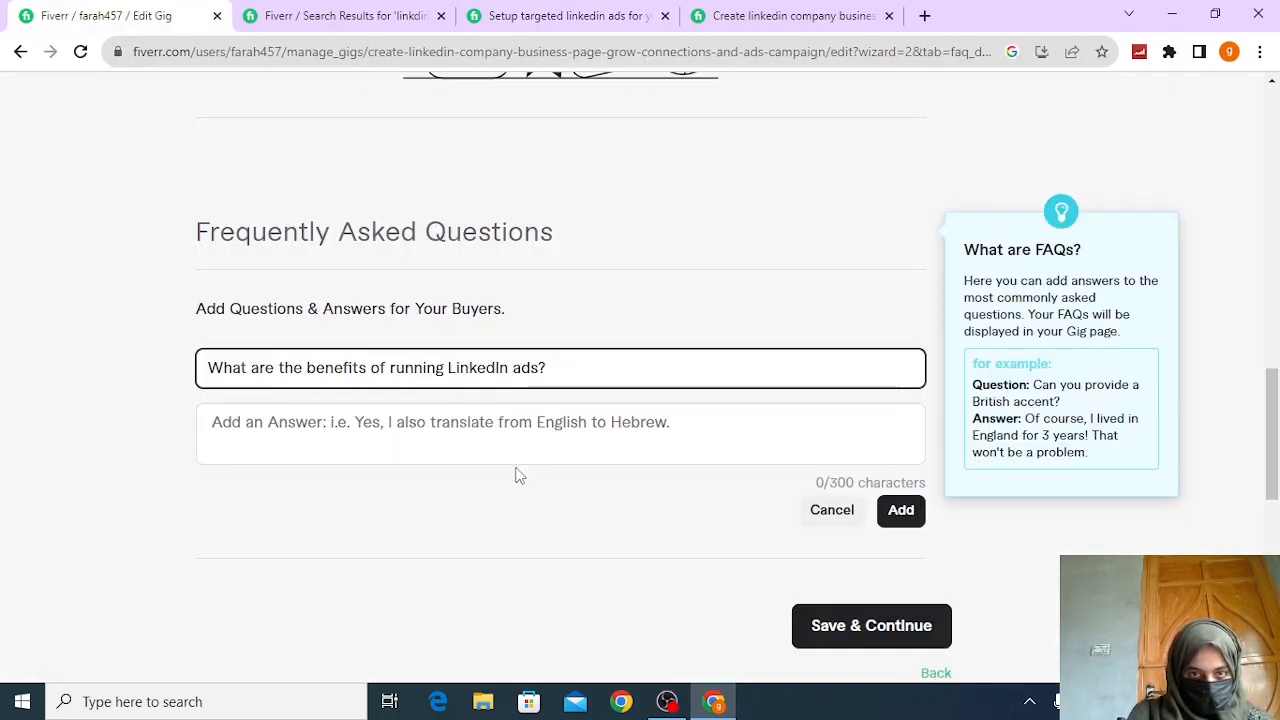
Copy the other gig's answer about the benefits of LinkedIn ads into the FAQ answer and add the entry
left_click(438, 444)
left_click(795, 15)
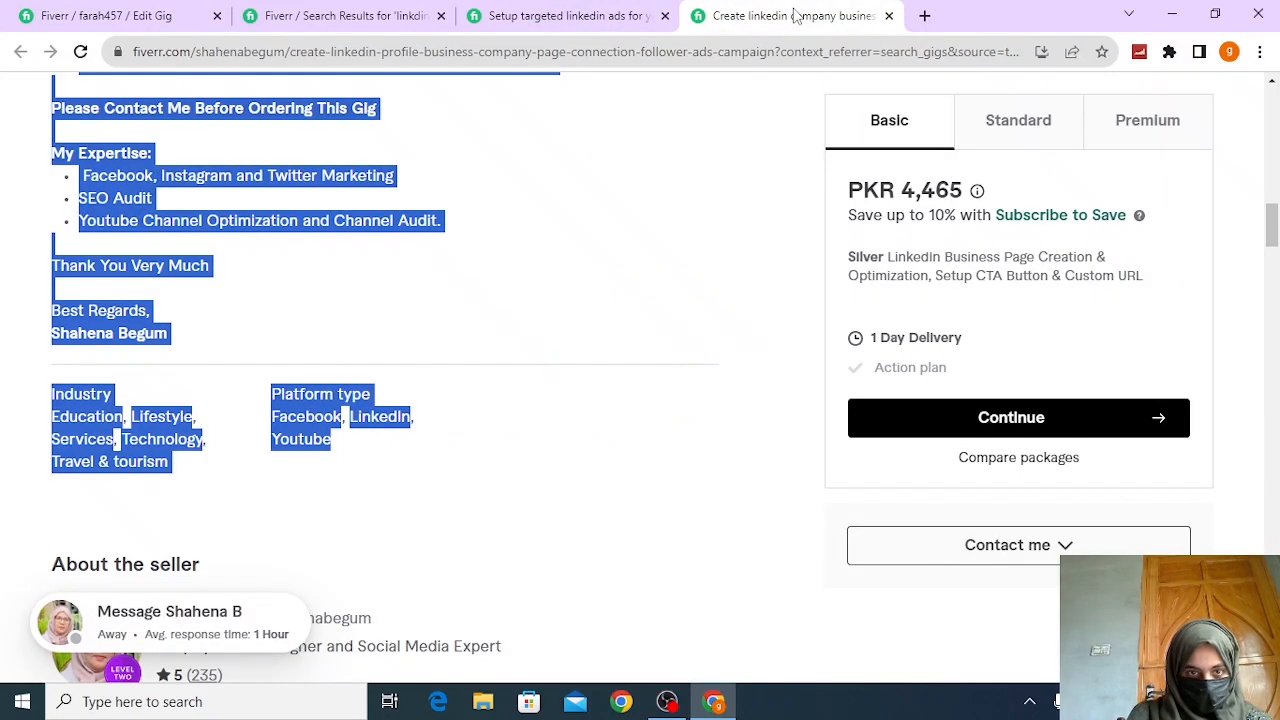
left_click(565, 15)
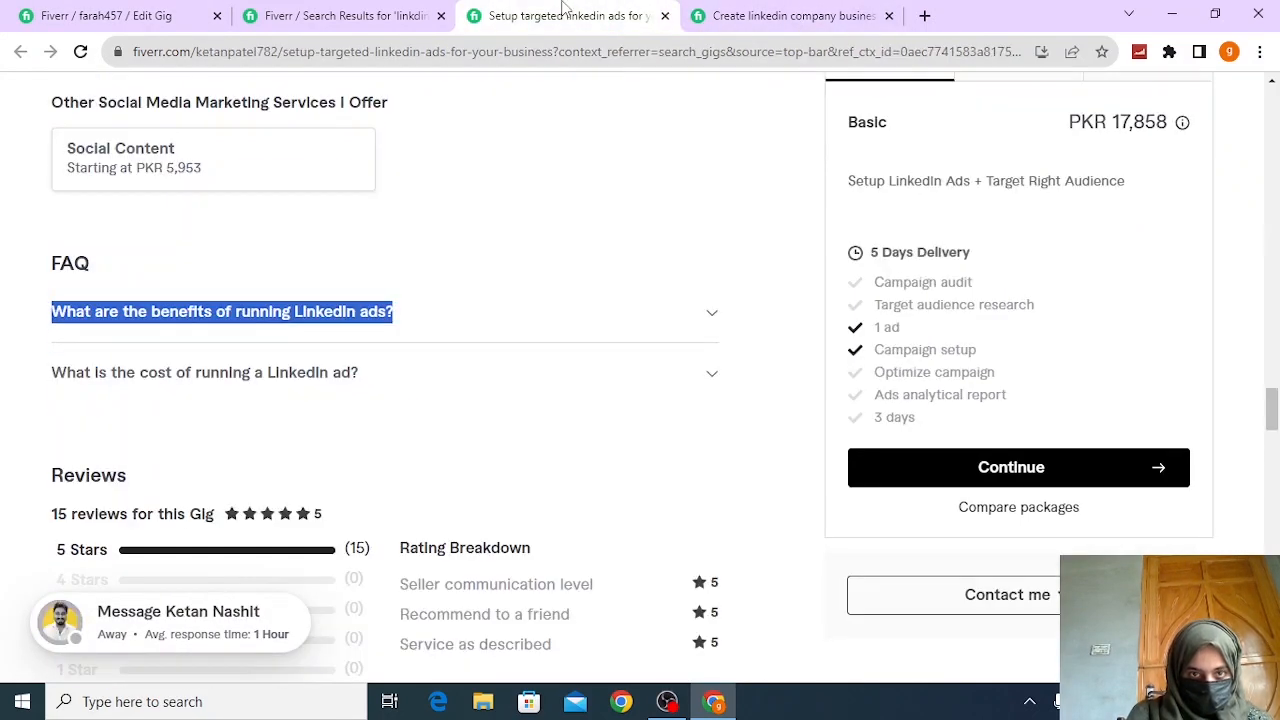
left_click(506, 323)
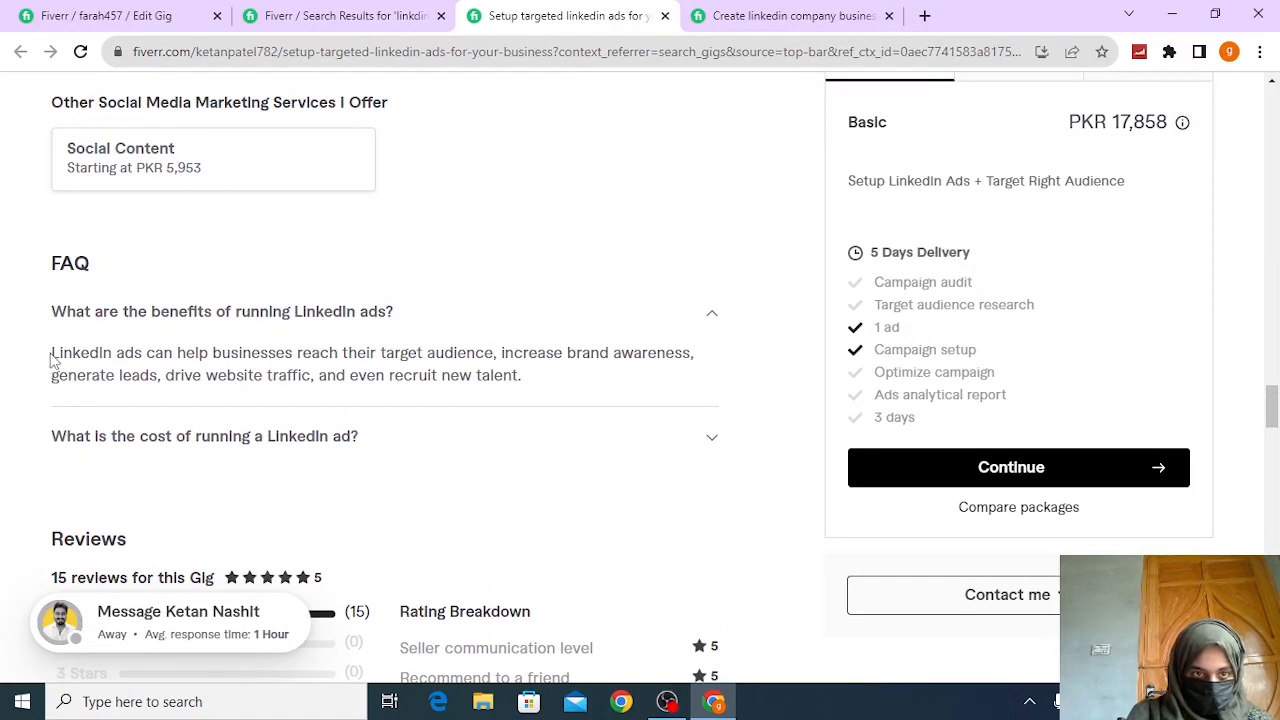
left_click_drag(52, 360, 522, 378)
key("ctrl+c")
left_click(106, 15)
right_click(244, 420)
left_click(297, 271)
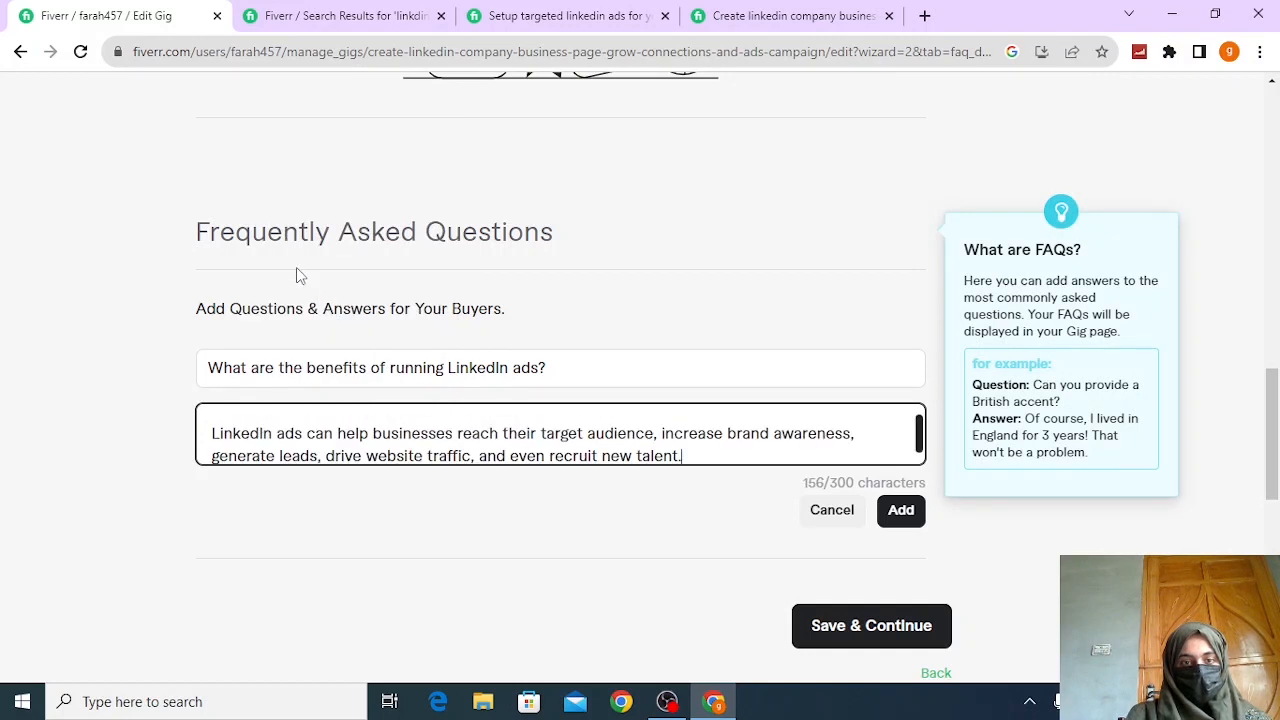
left_click(901, 511)
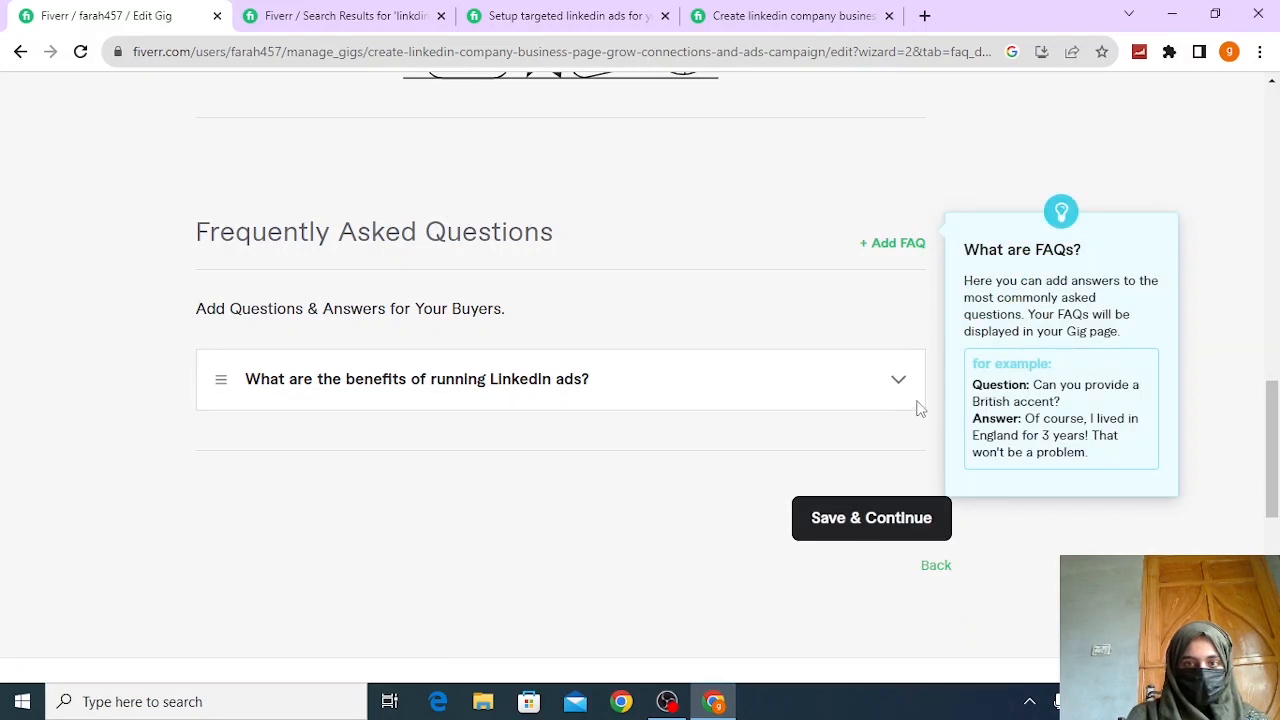
Add a second FAQ, "What is the cost of running a LinkedIn ad?", and save to continue to the Requirements stage
left_click(903, 249)
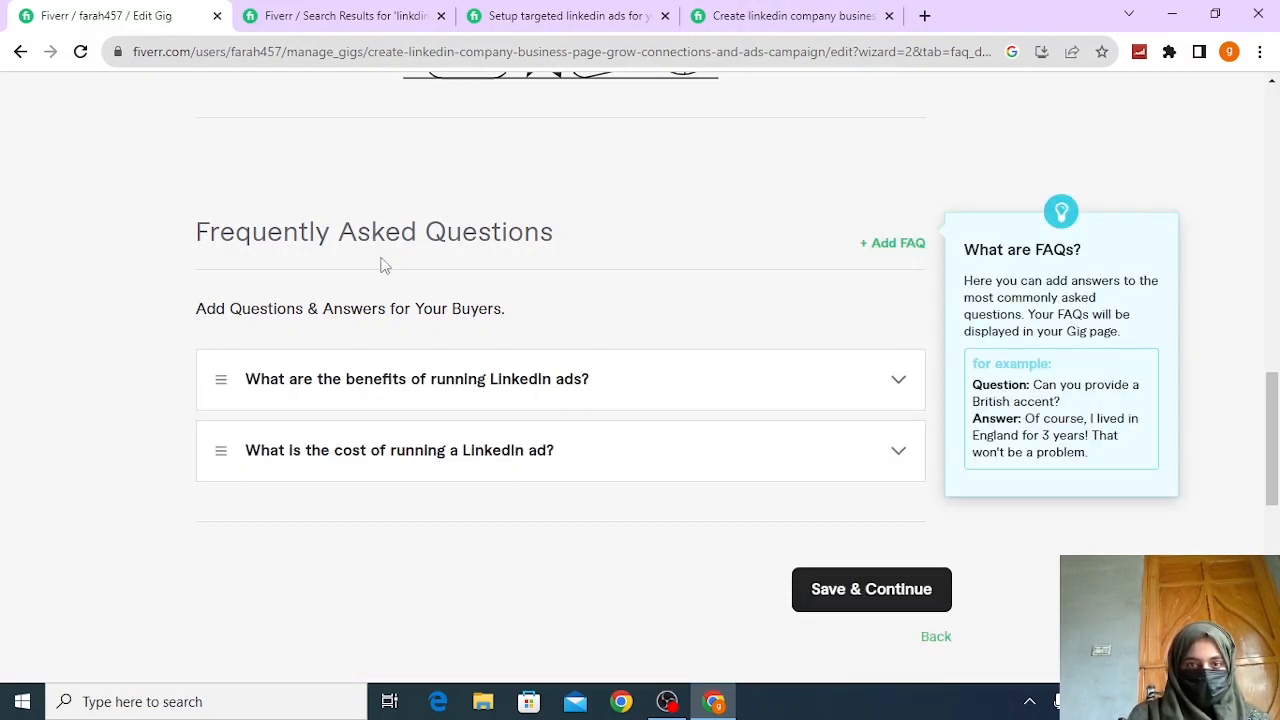
left_click(855, 588)
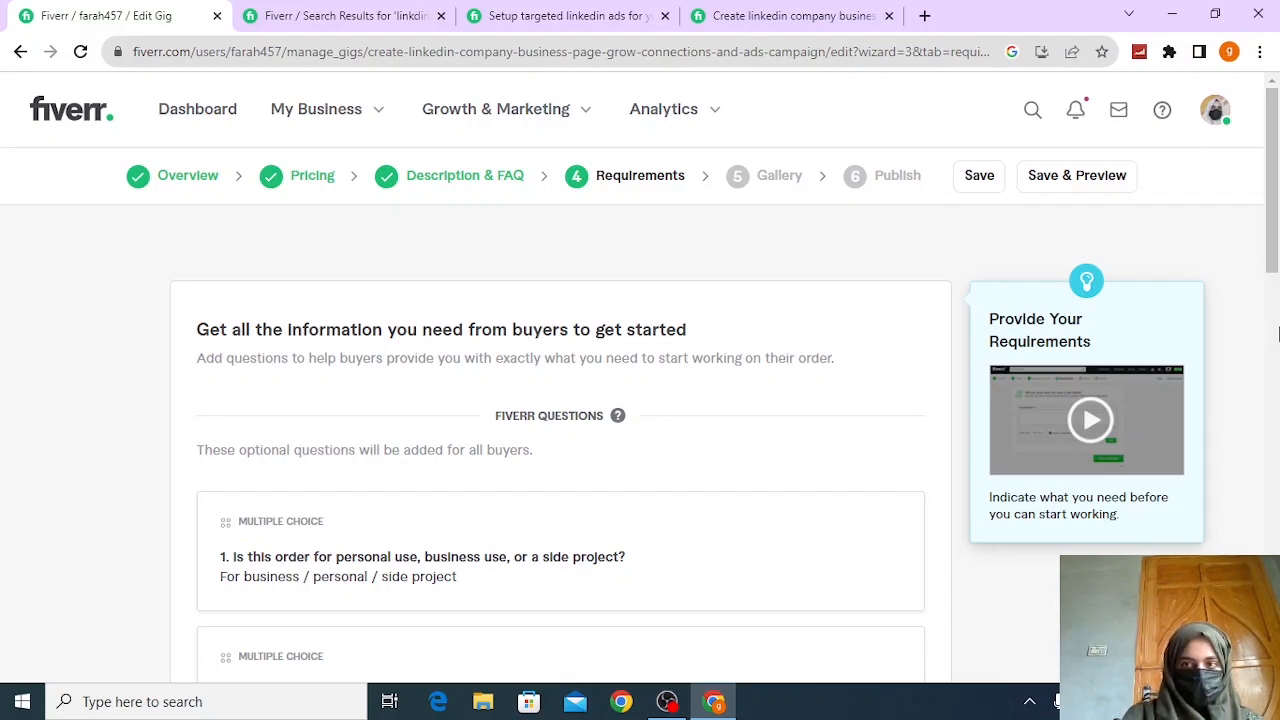
Add the required free-text buyer question "send me details about your project?" and save to continue to the Gallery stage
left_click_drag(1272, 247, 1272, 401)
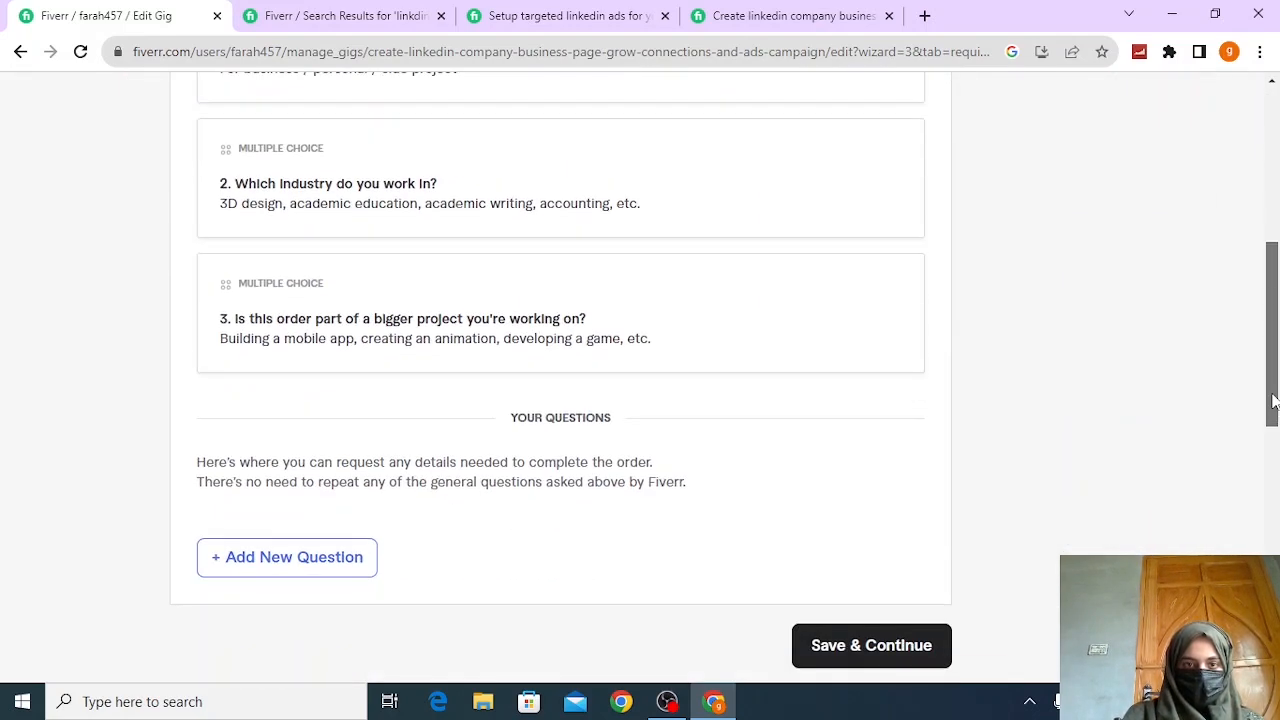
left_click(268, 572)
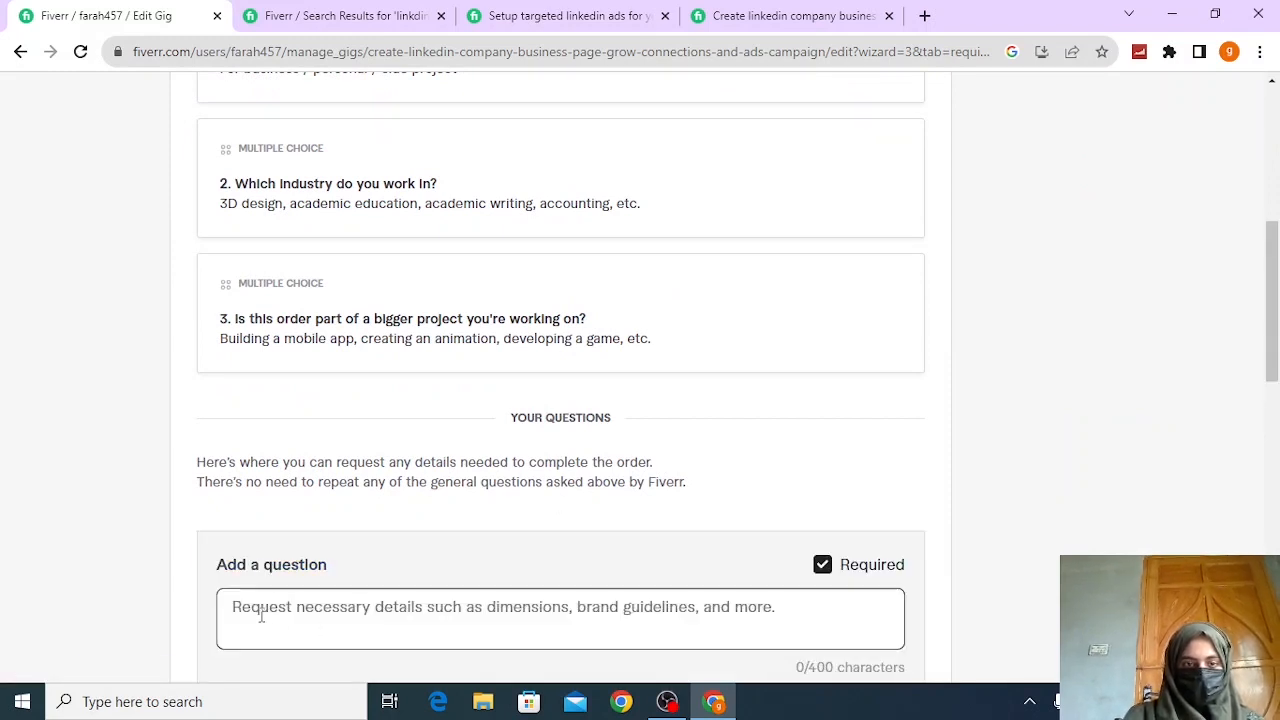
left_click(261, 616)
type("s")
type("?")
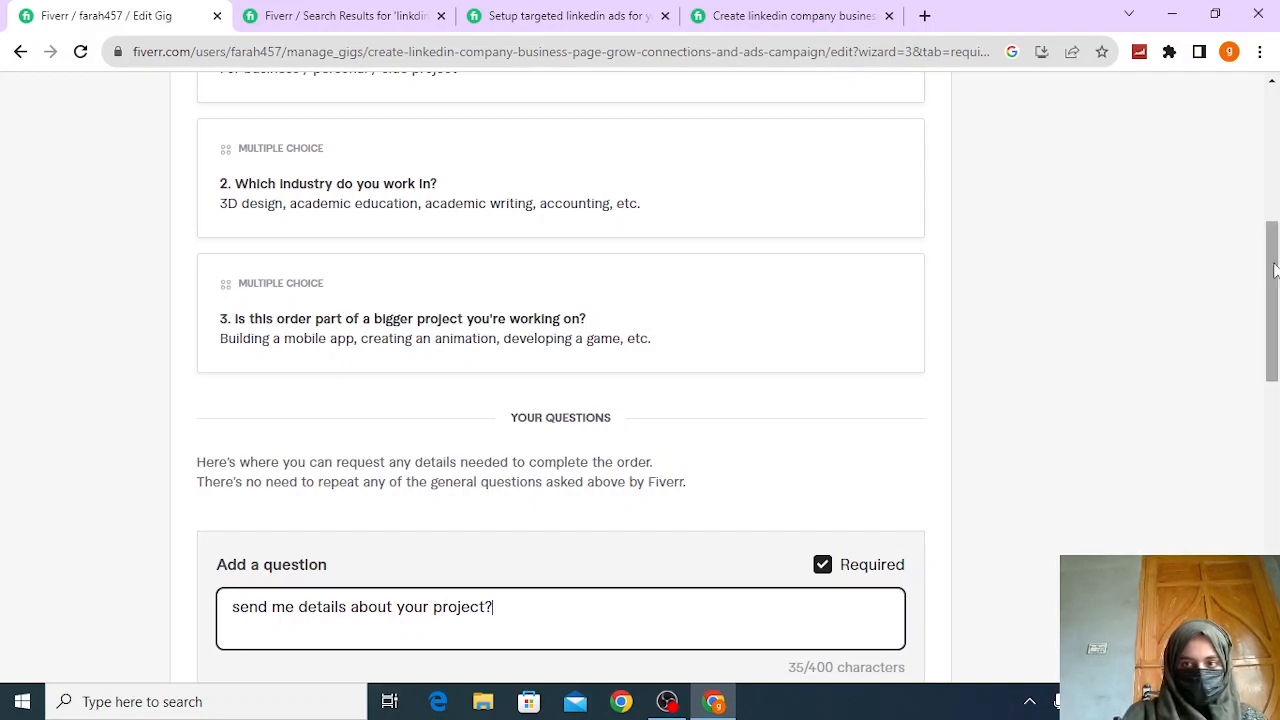
left_click_drag(1274, 270, 1274, 384)
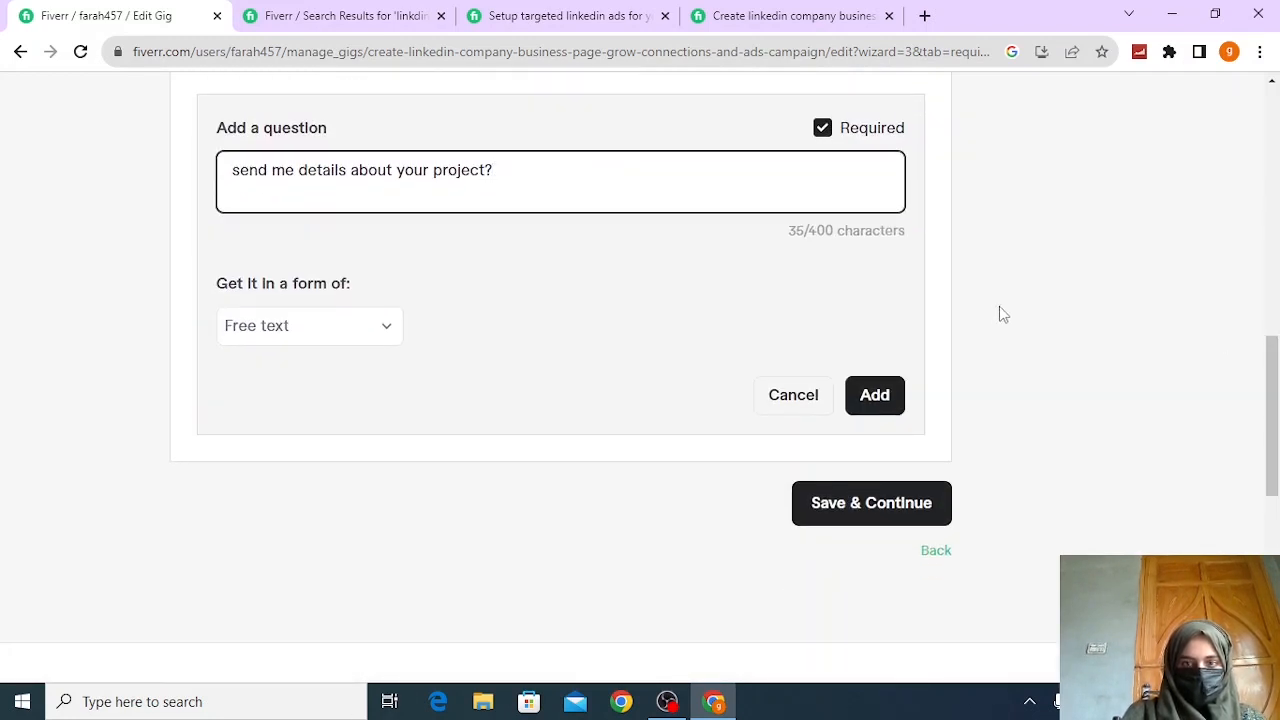
left_click(878, 396)
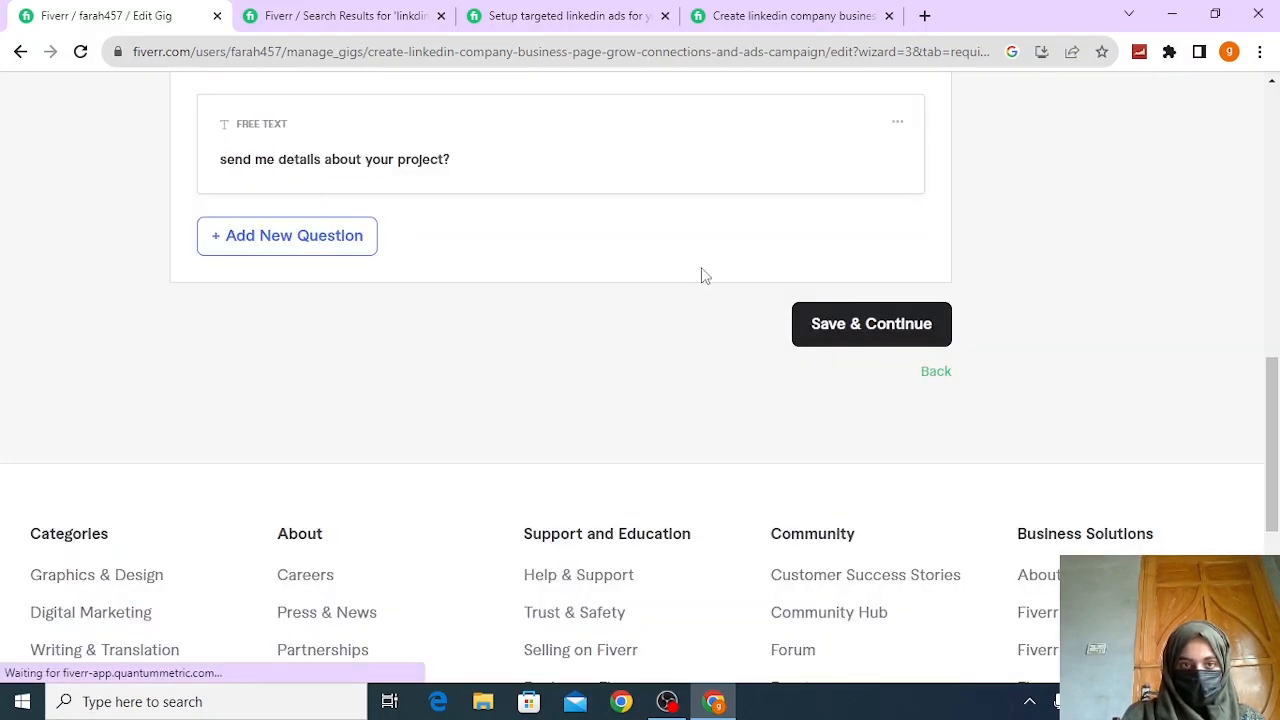
left_click(891, 328)
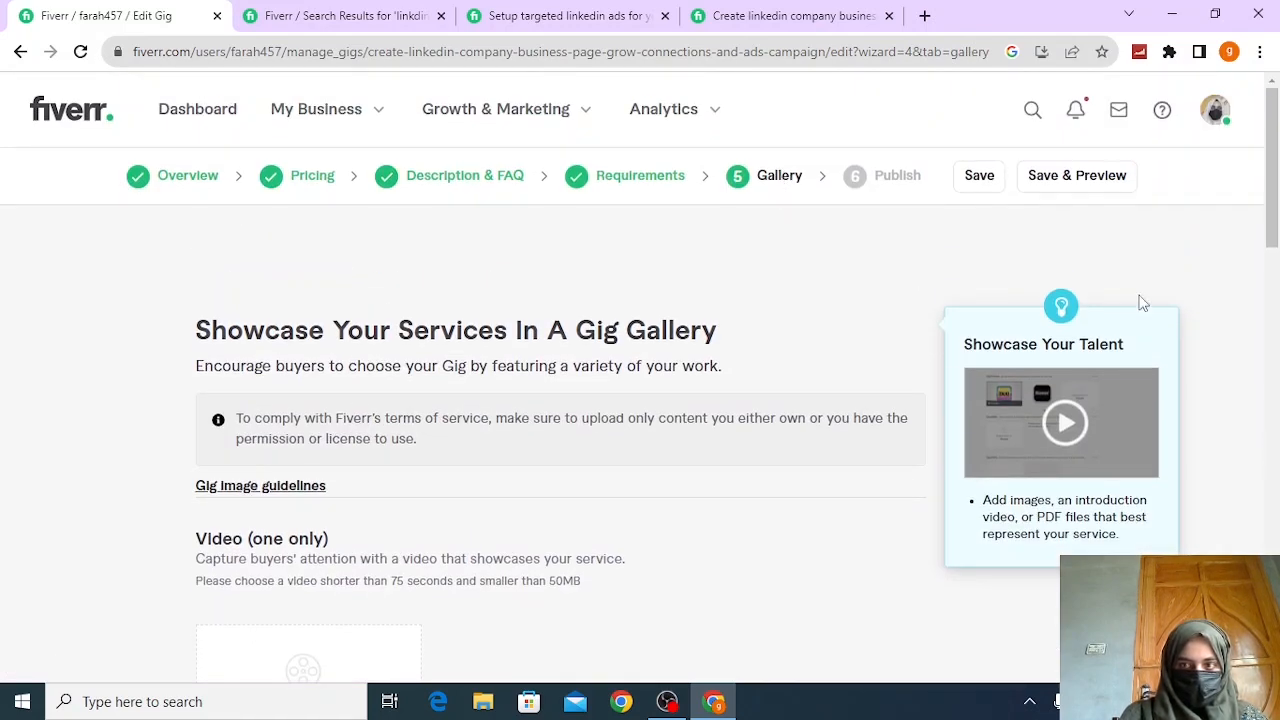
Switch to Canva and create a custom-size design of 1280 × 769 px for the gig's gallery image
left_click_drag(1272, 200, 1274, 287)
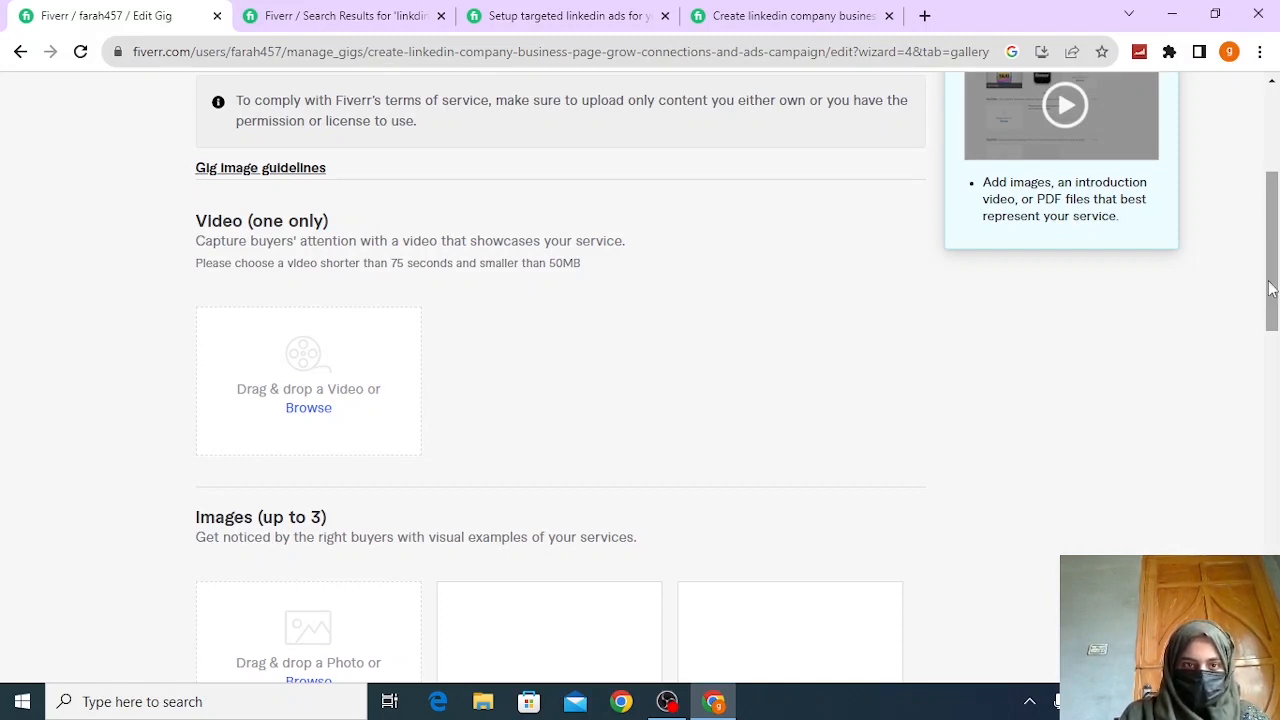
left_click_drag(1270, 288, 1270, 305)
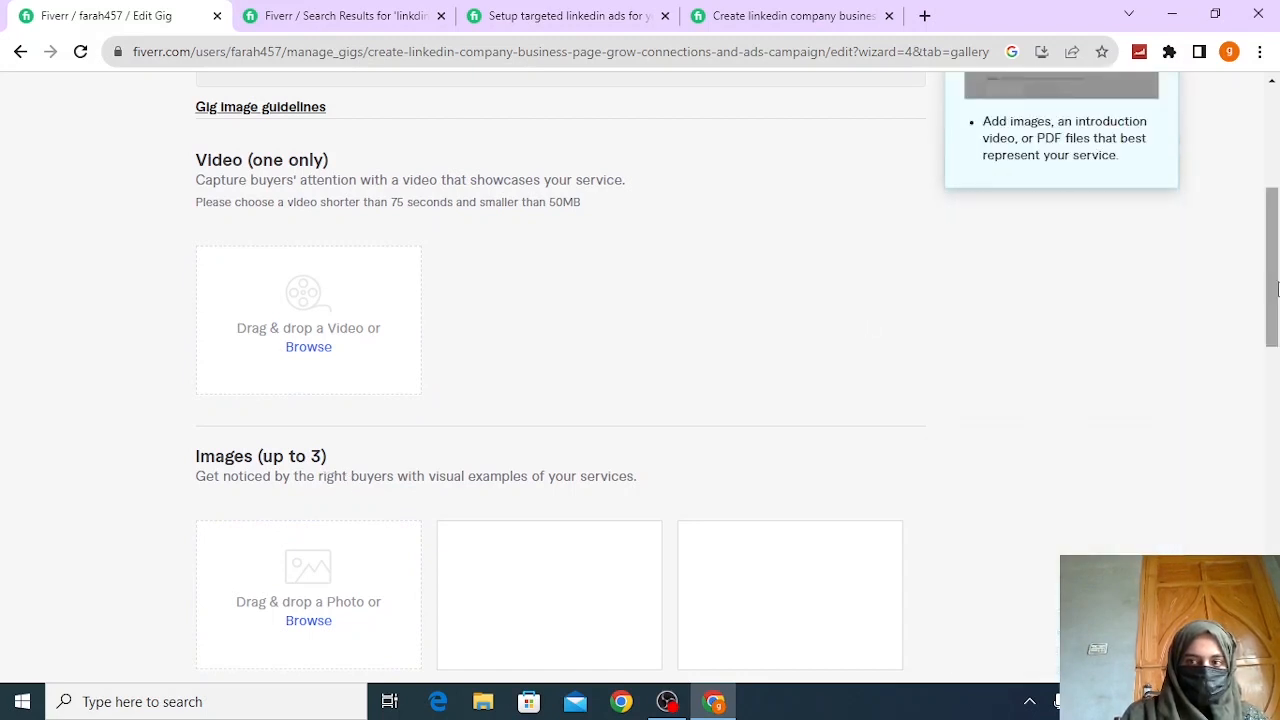
left_click_drag(1275, 288, 1276, 343)
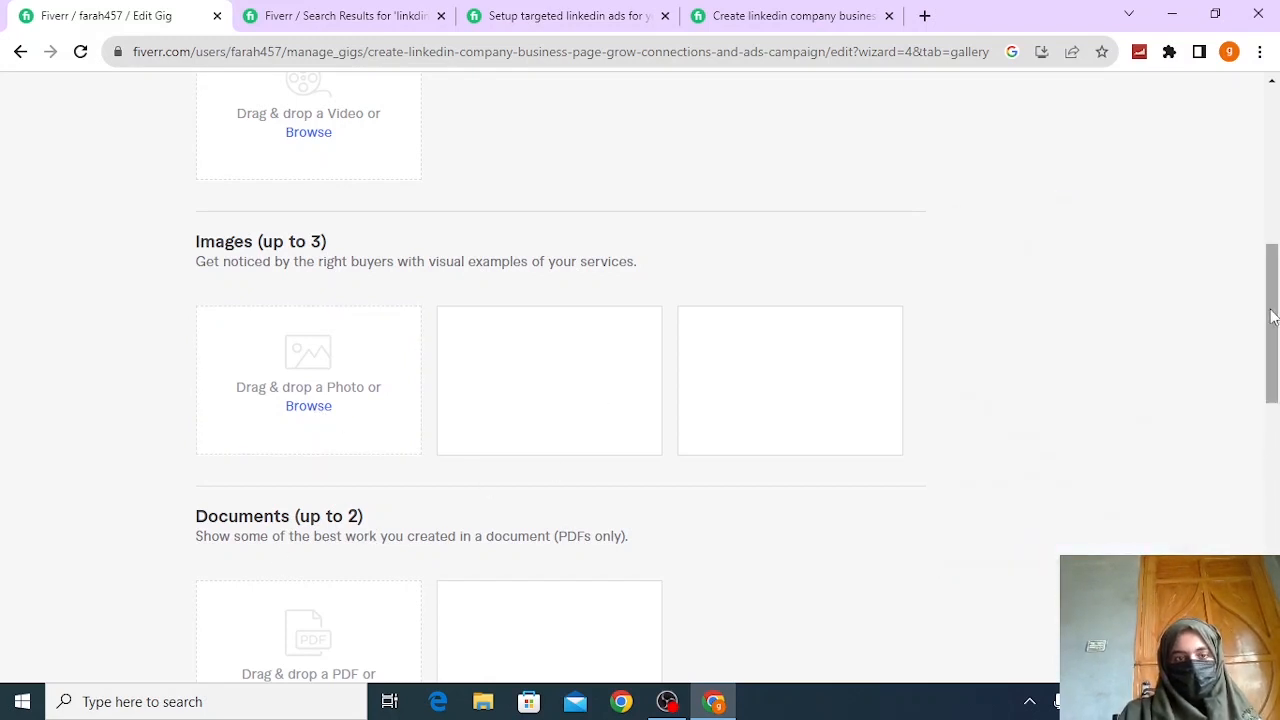
left_click_drag(1272, 316, 1272, 376)
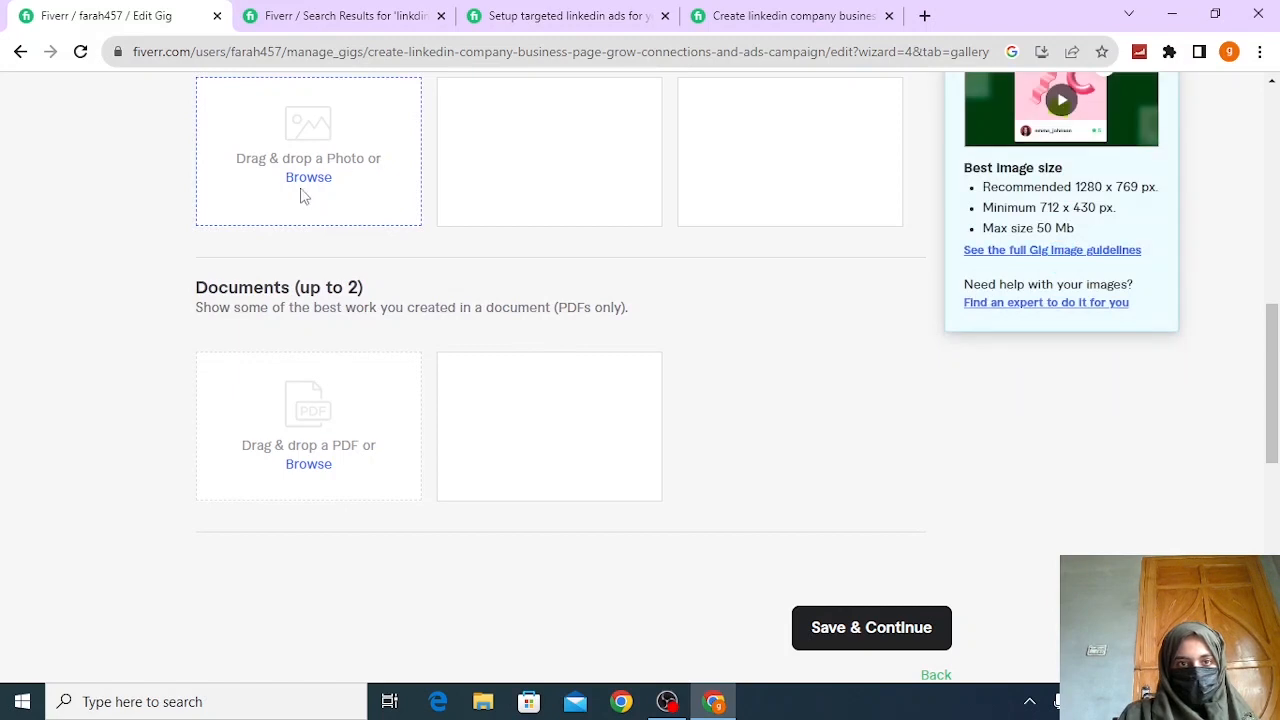
left_click(925, 15)
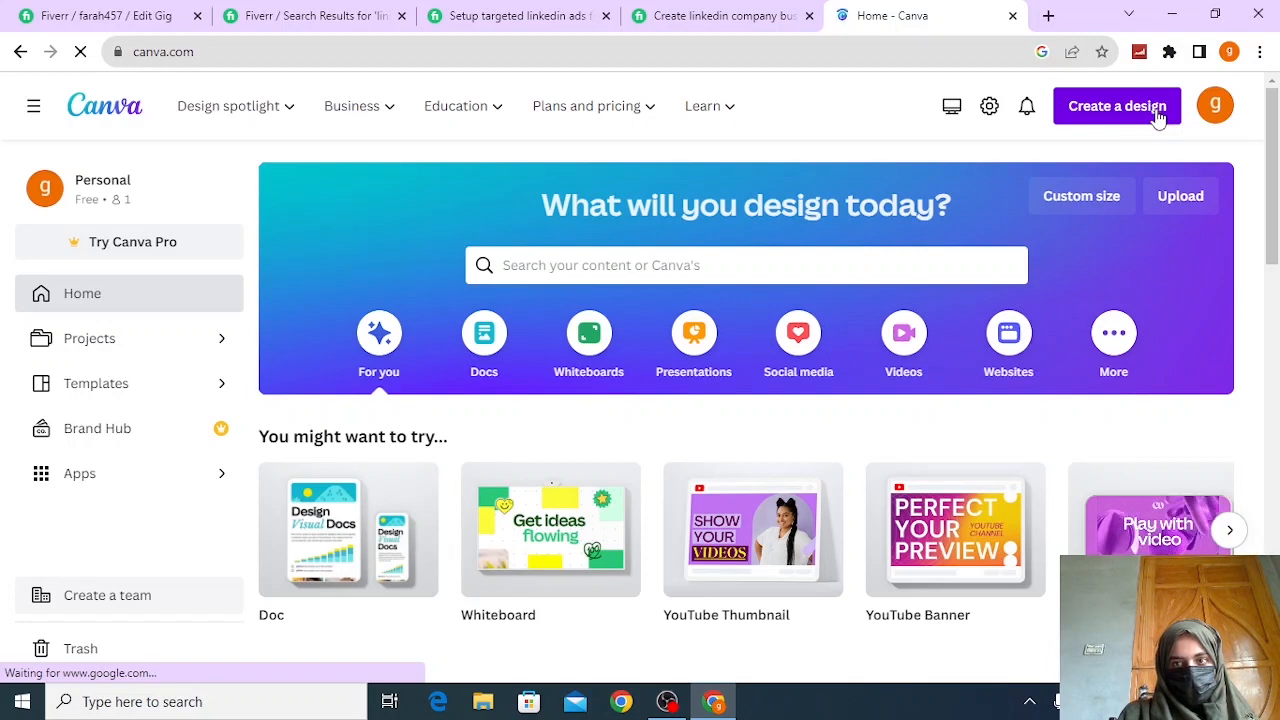
left_click(1117, 106)
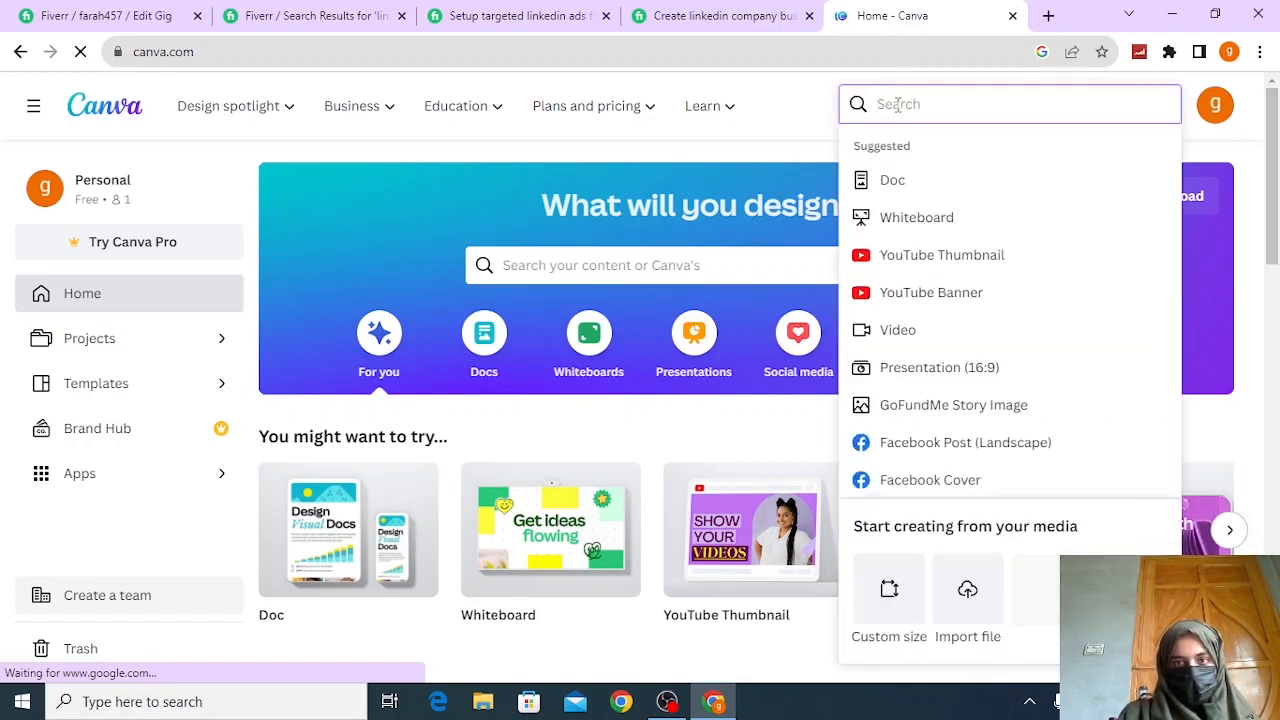
left_click(889, 592)
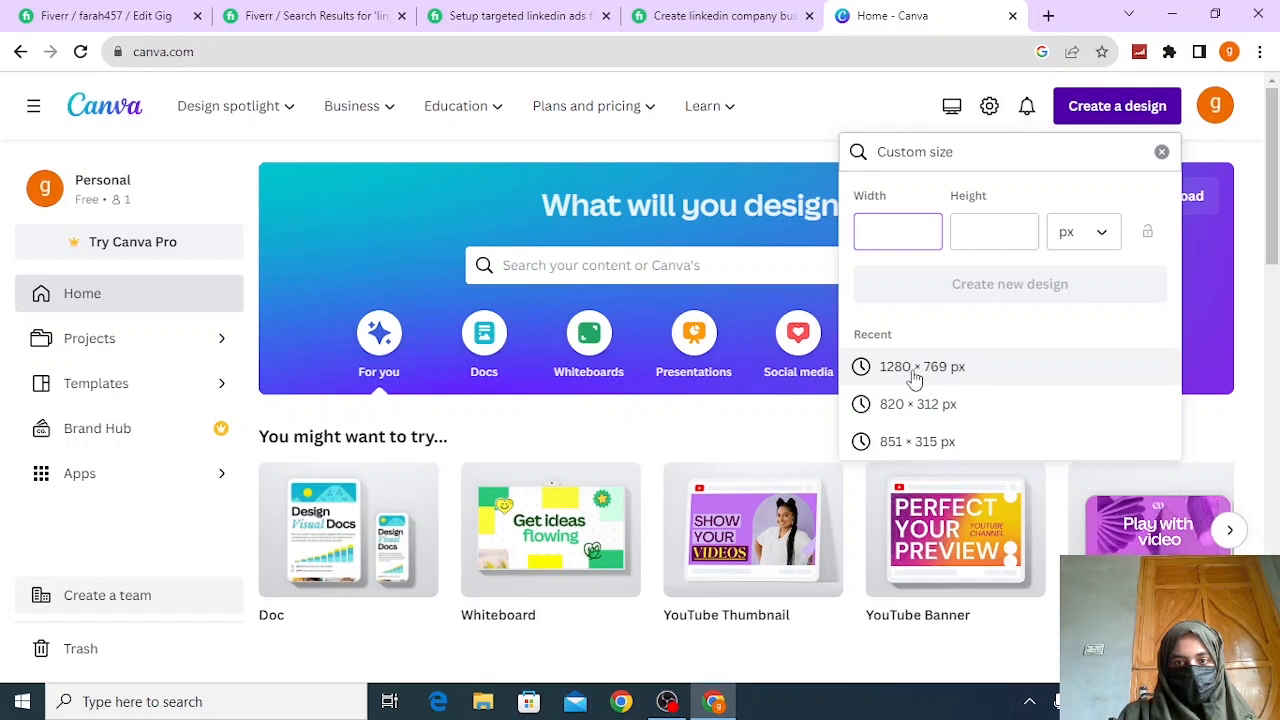
left_click(910, 372)
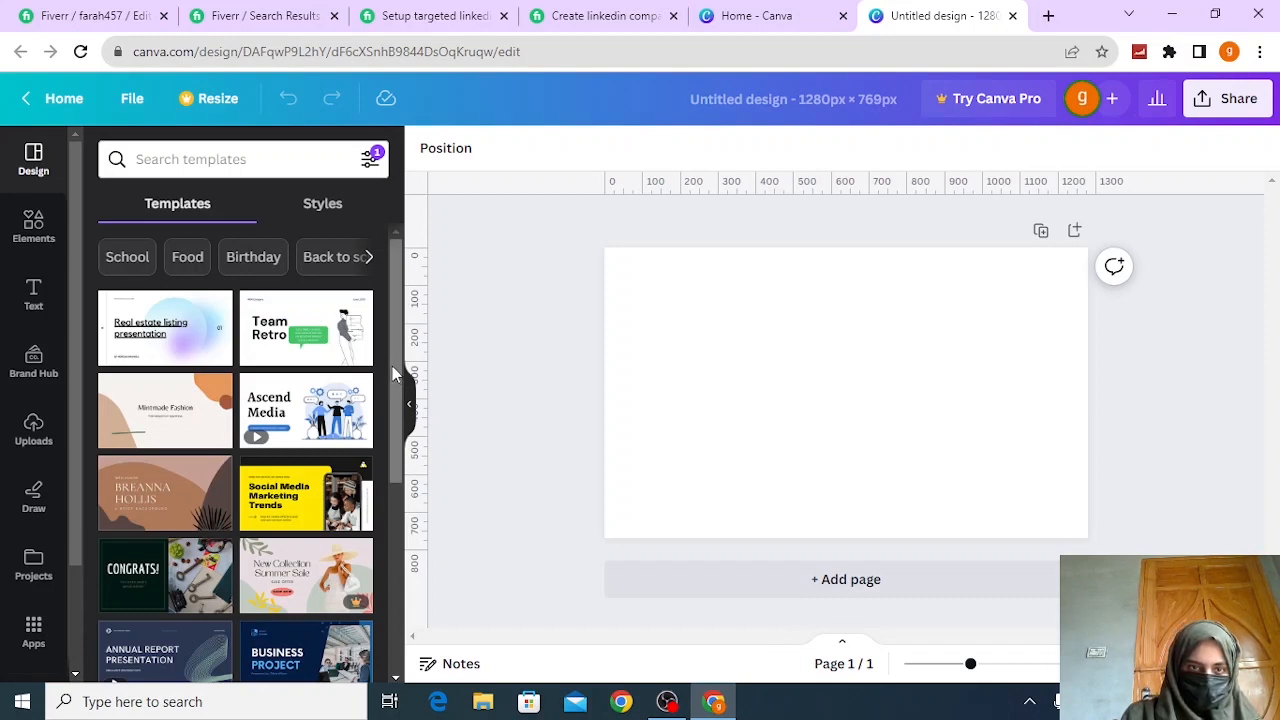
Search the templates for "Sky clr" and apply the Blue Cloud Sky March calendar wallpaper to the page
left_click_drag(395, 373, 395, 433)
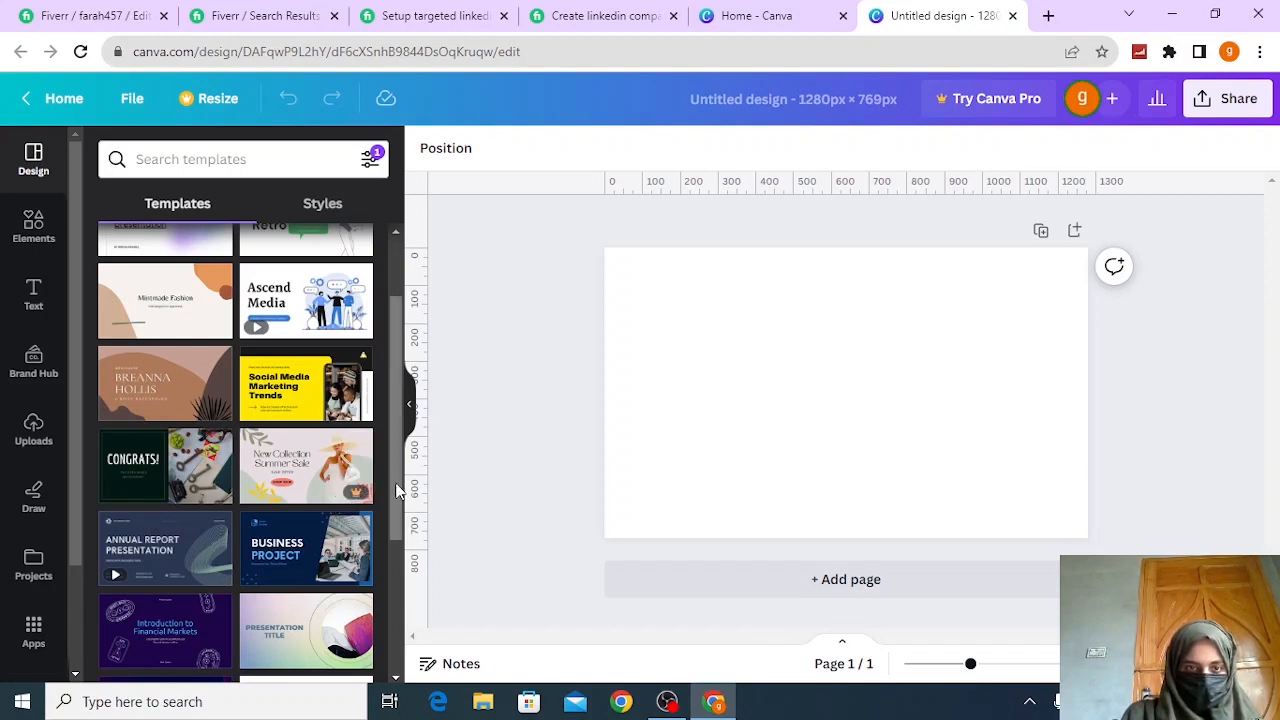
left_click_drag(395, 490, 397, 577)
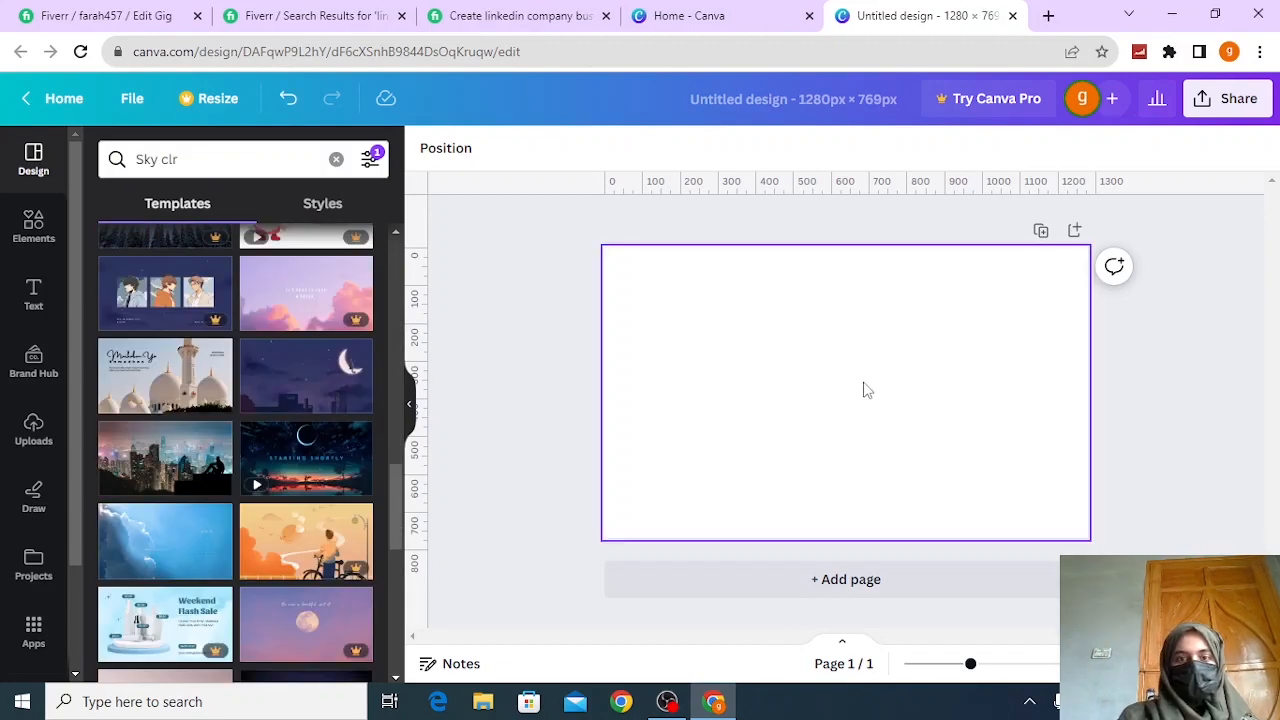
left_click(168, 537)
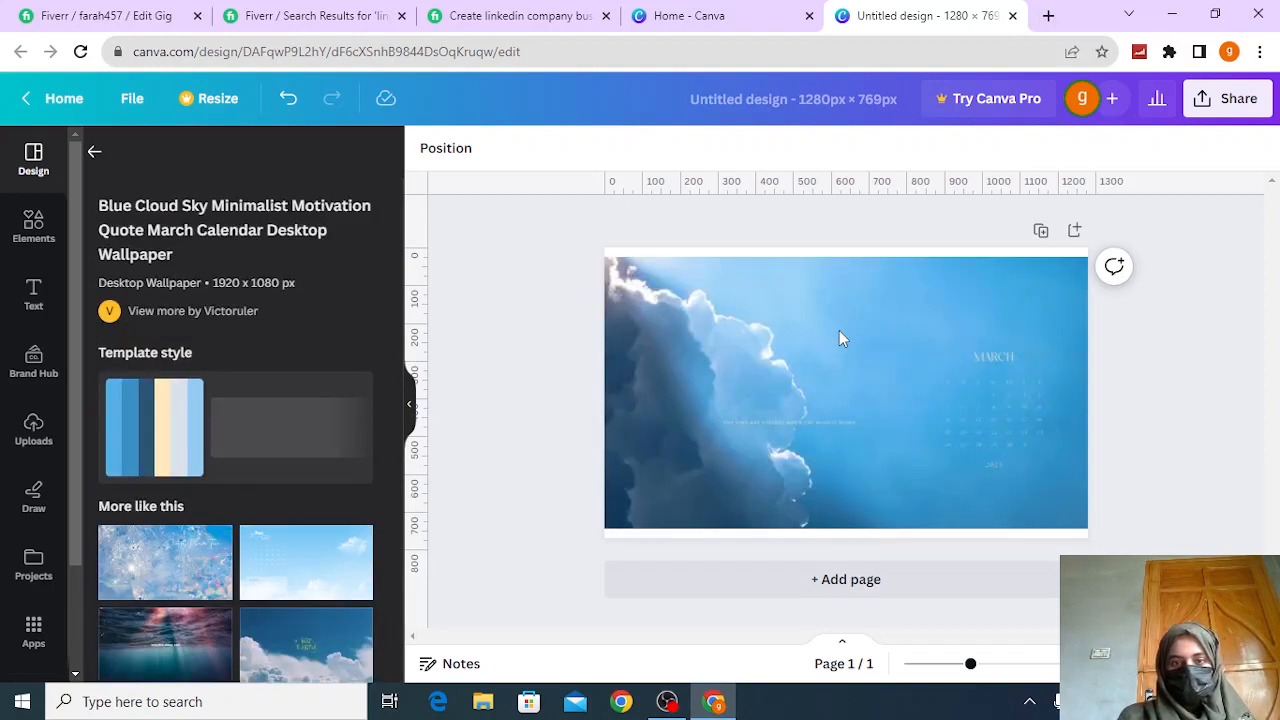
left_click(806, 389)
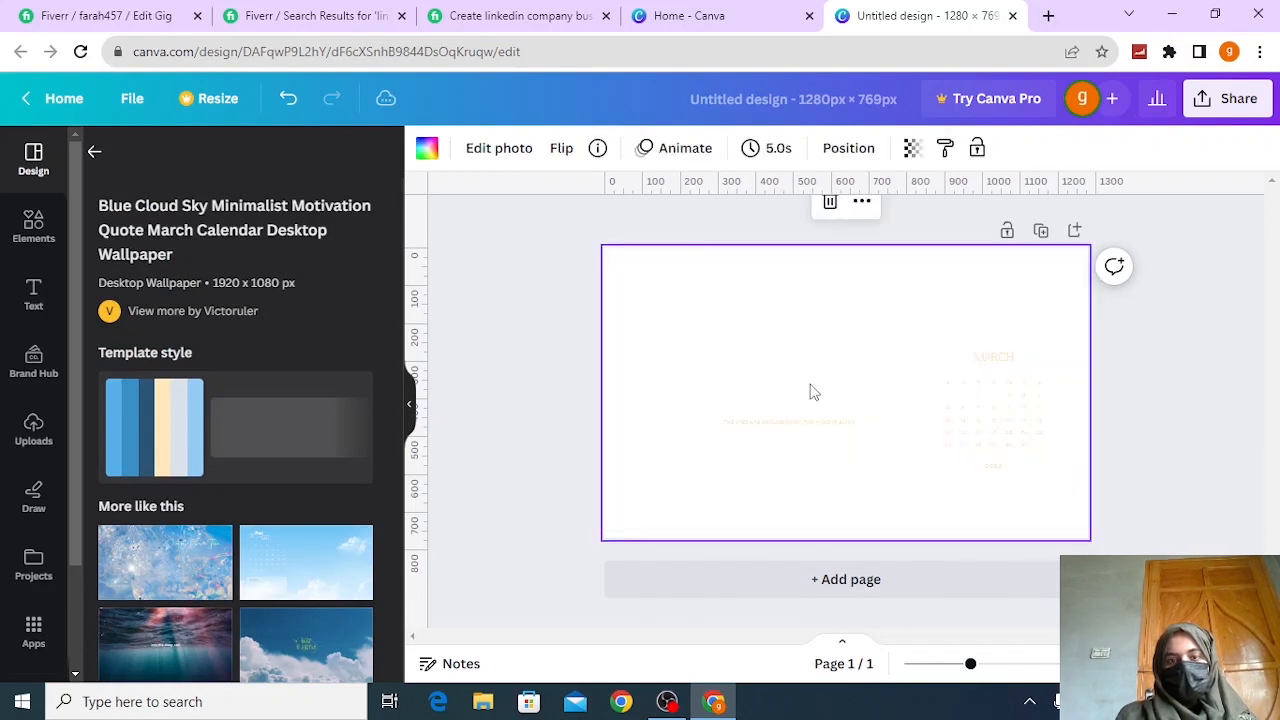
left_click(908, 204)
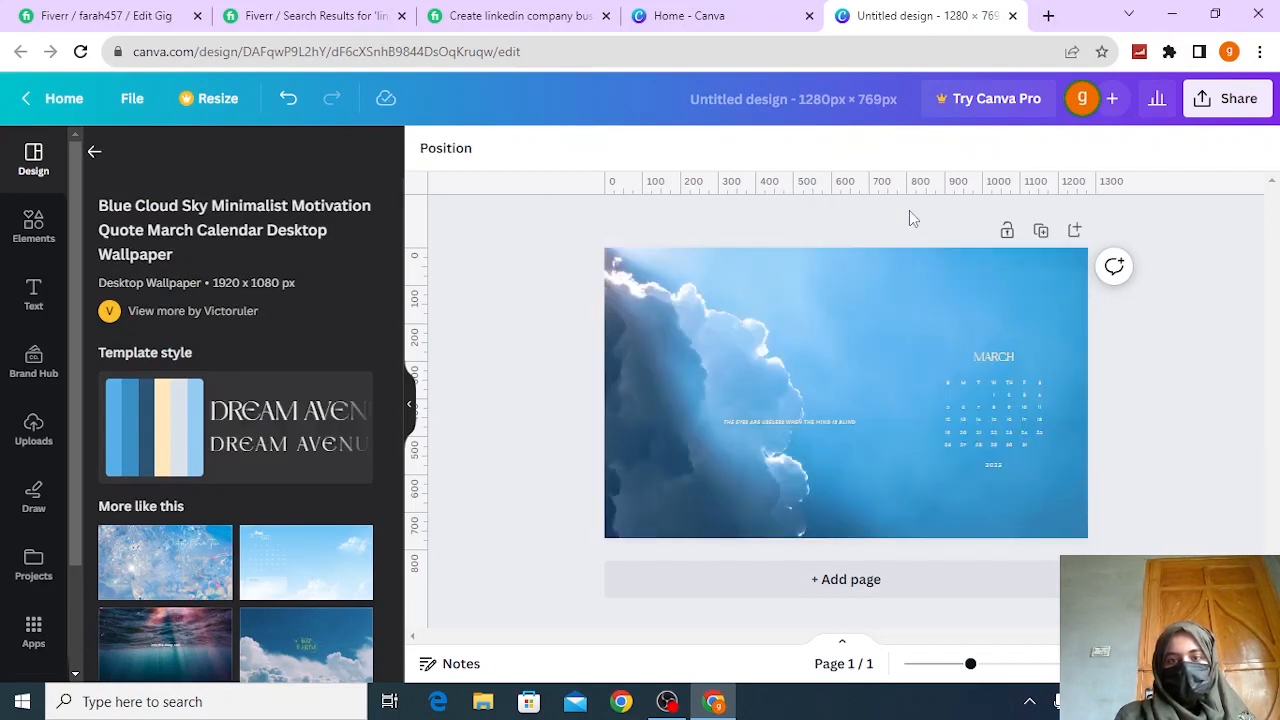
Delete the template's March heading, calendar, year and quote text, keeping only the sky background
left_click(986, 360)
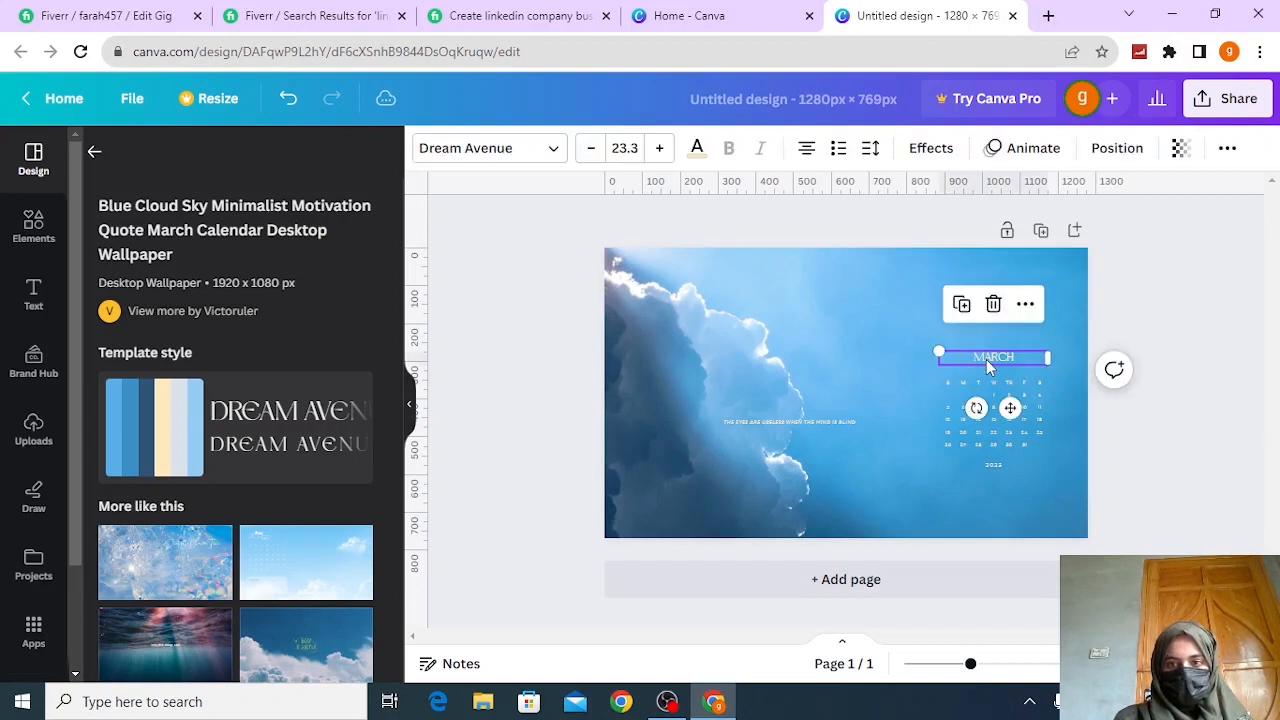
left_click(993, 304)
left_click(996, 425)
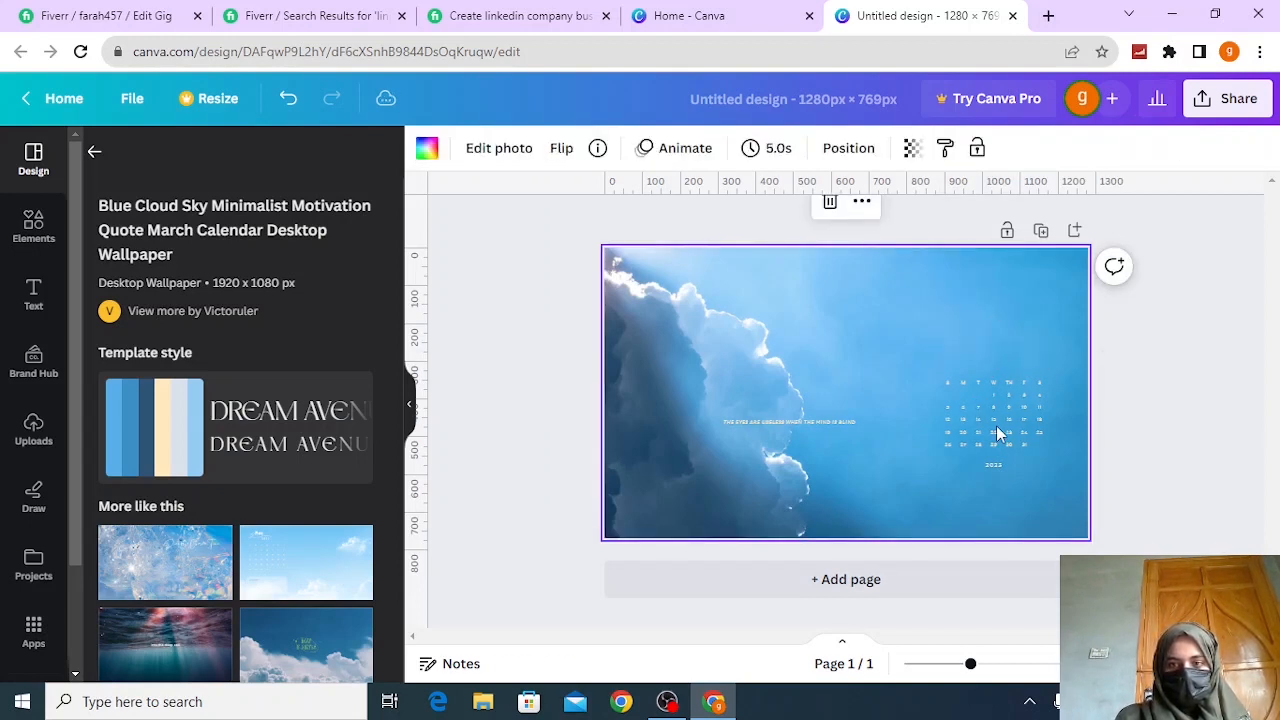
left_click(830, 202)
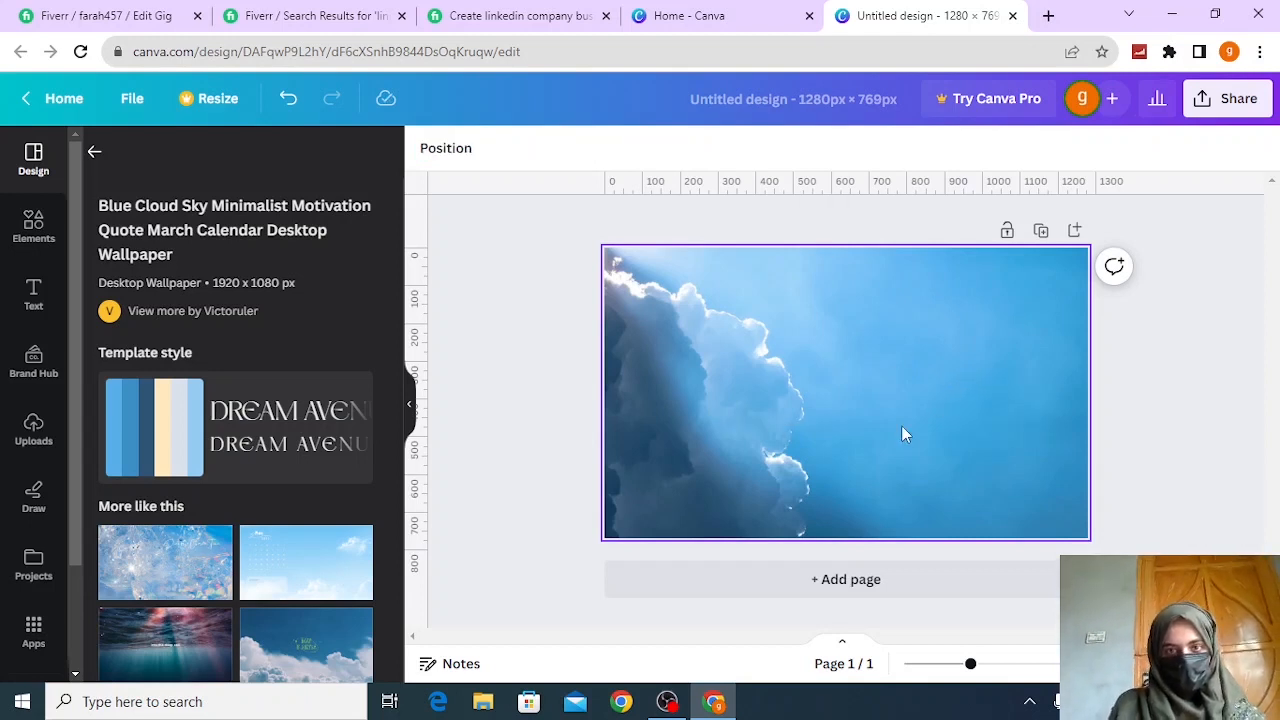
Add a dark blue rounded rectangle with the text "Linkedin Marketing", using the other LinkedIn gig's image as reference
left_click(560, 15)
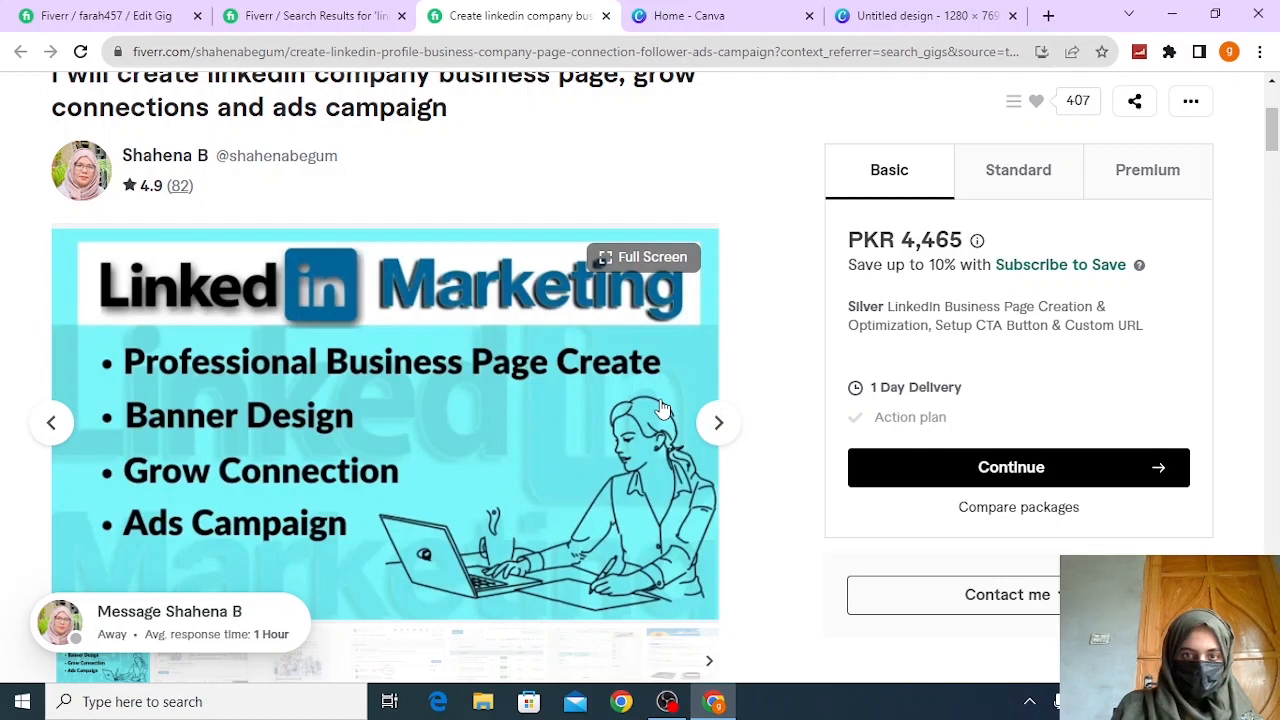
left_click(718, 423)
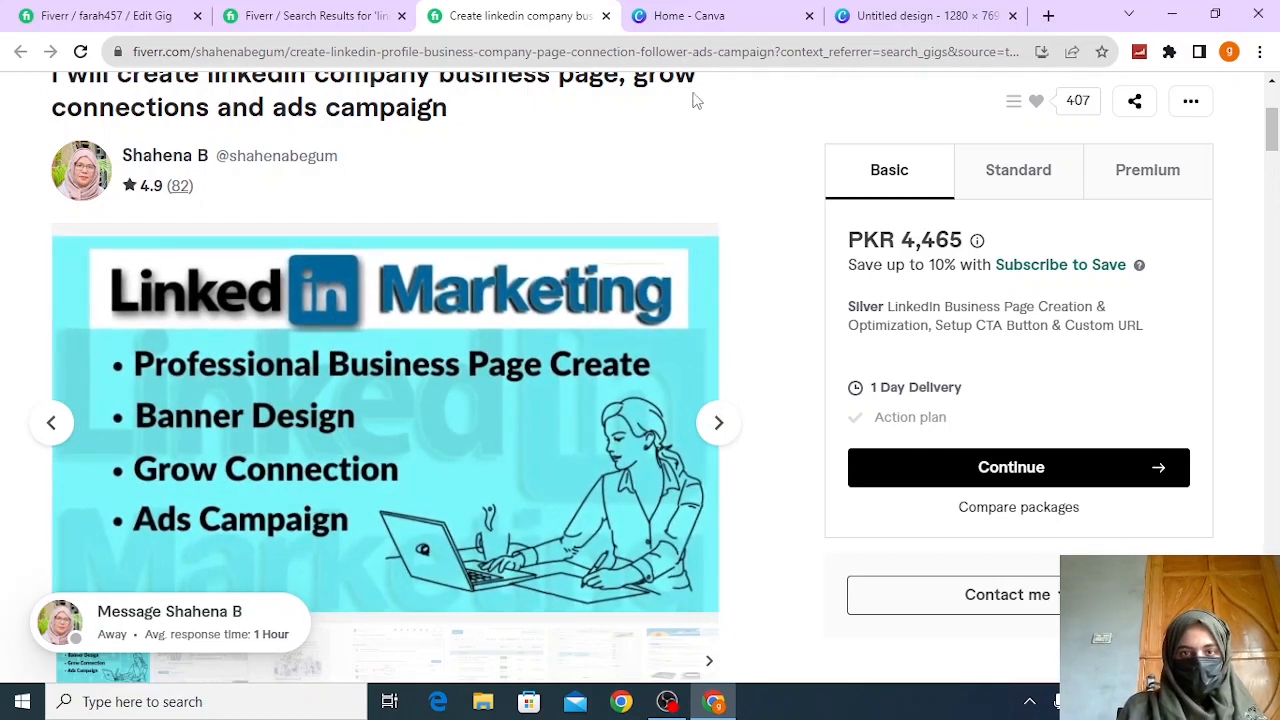
left_click(893, 14)
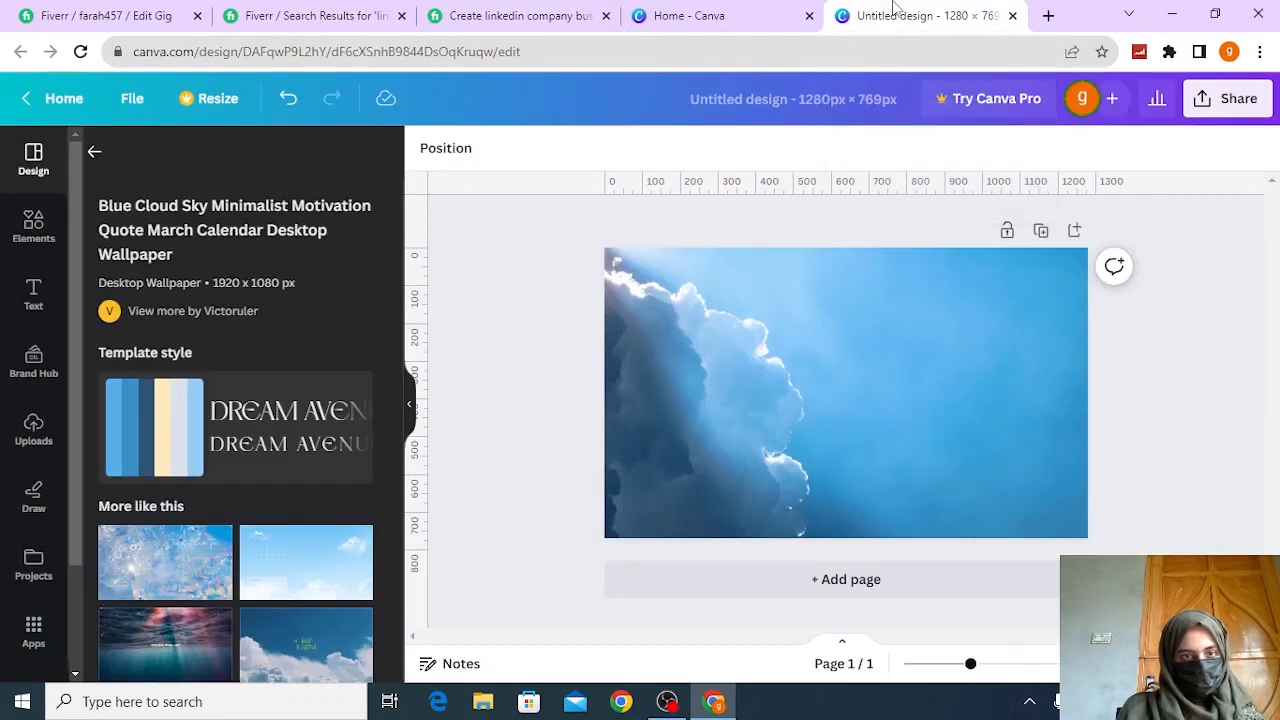
left_click(33, 225)
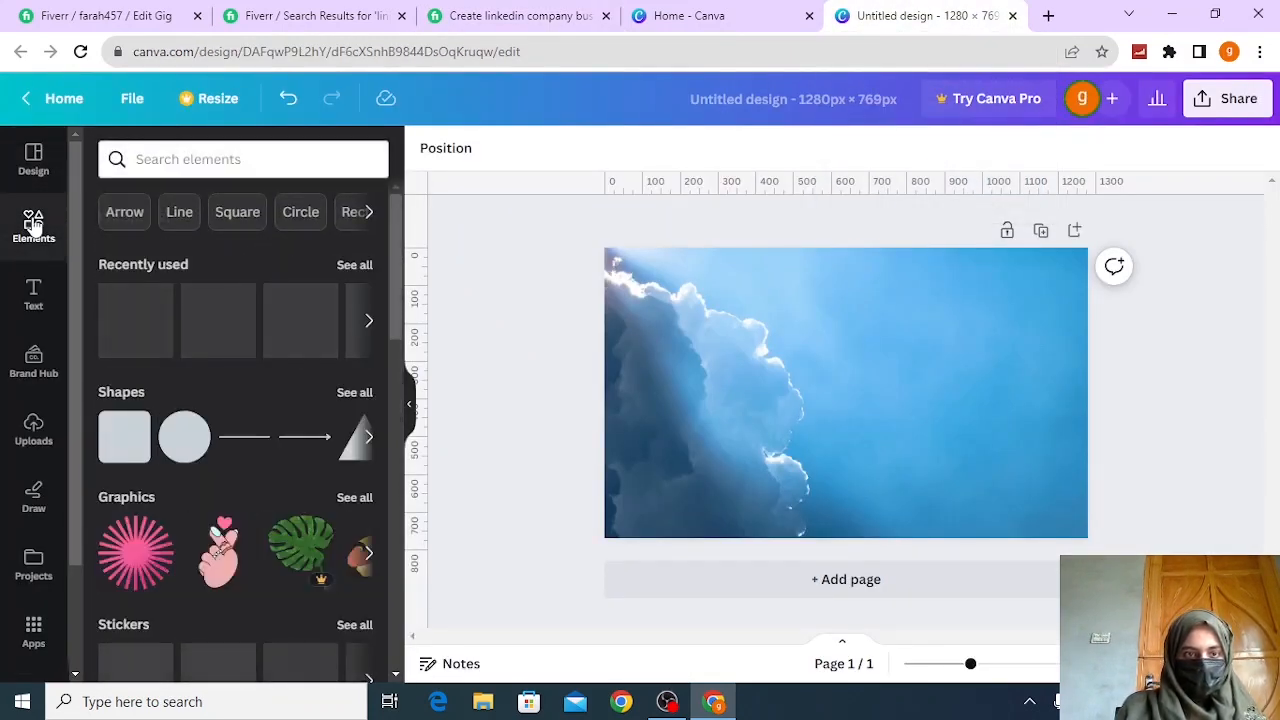
left_click(130, 427)
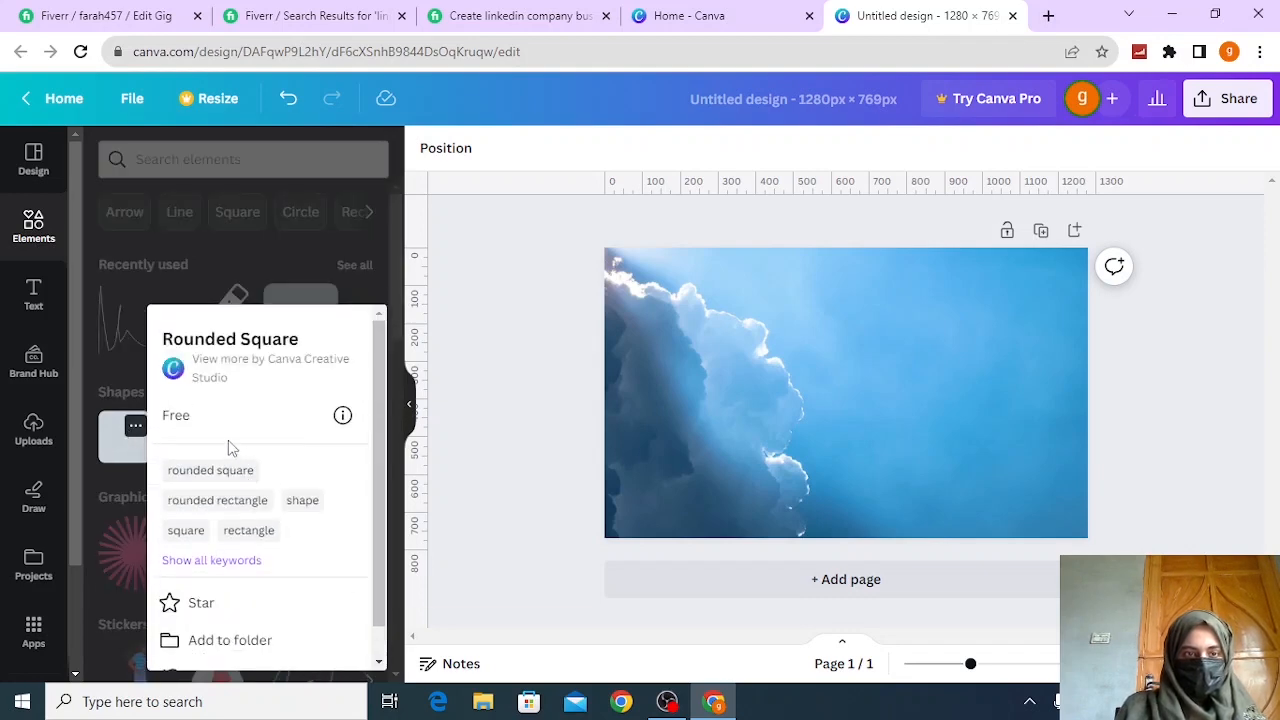
left_click(515, 15)
left_click(886, 13)
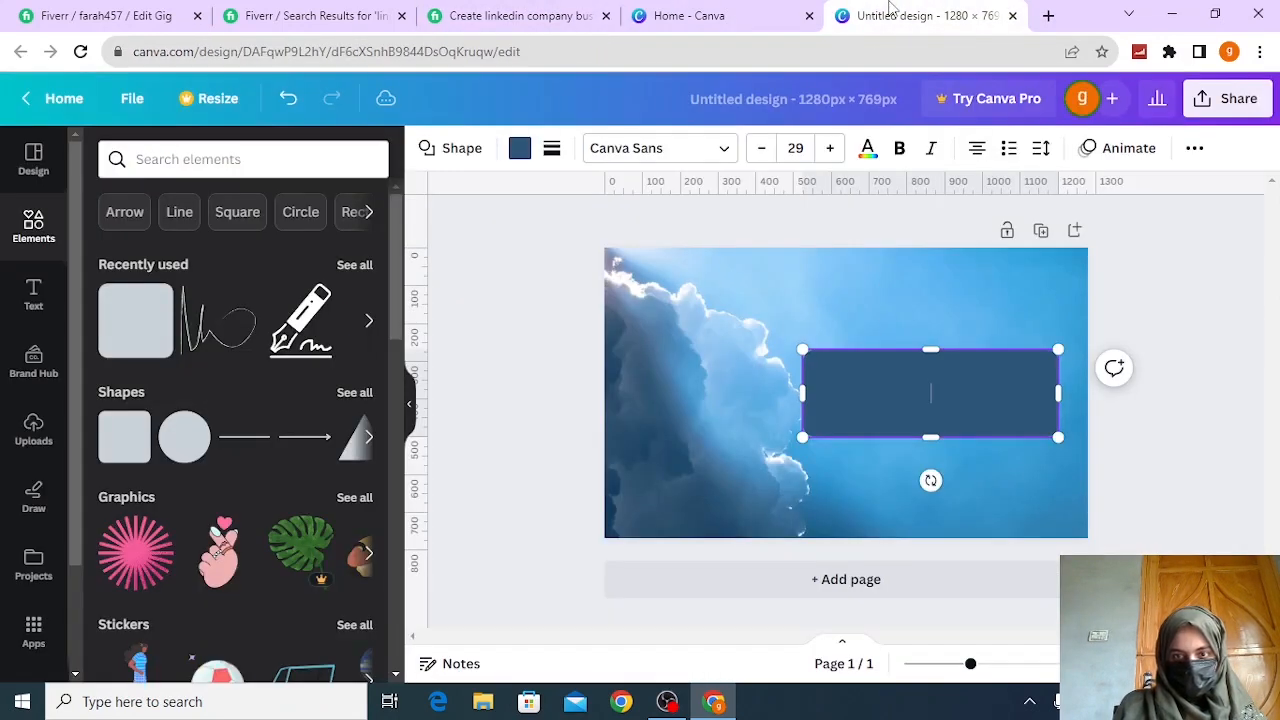
double_click(940, 403)
type("Linkedin Marketing")
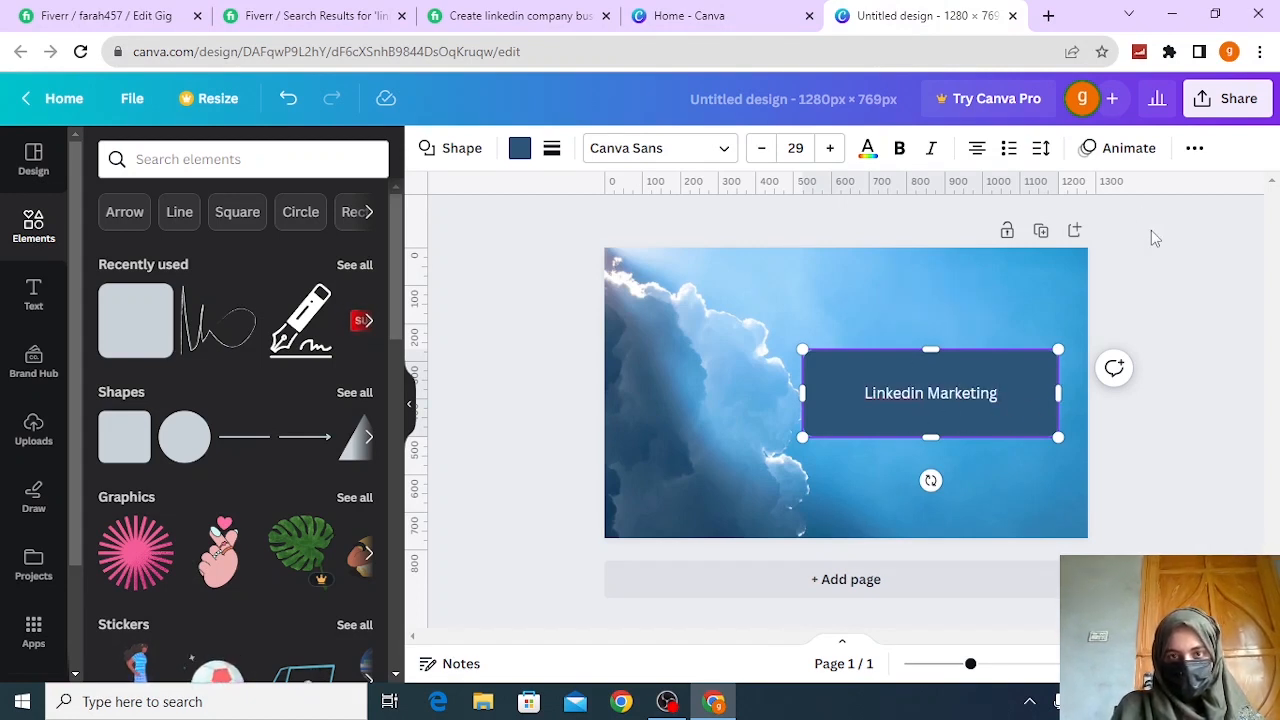
Enlarge the "Linkedin Marketing" banner across the top of the page, with its text at size 75 and bold
left_click(830, 150)
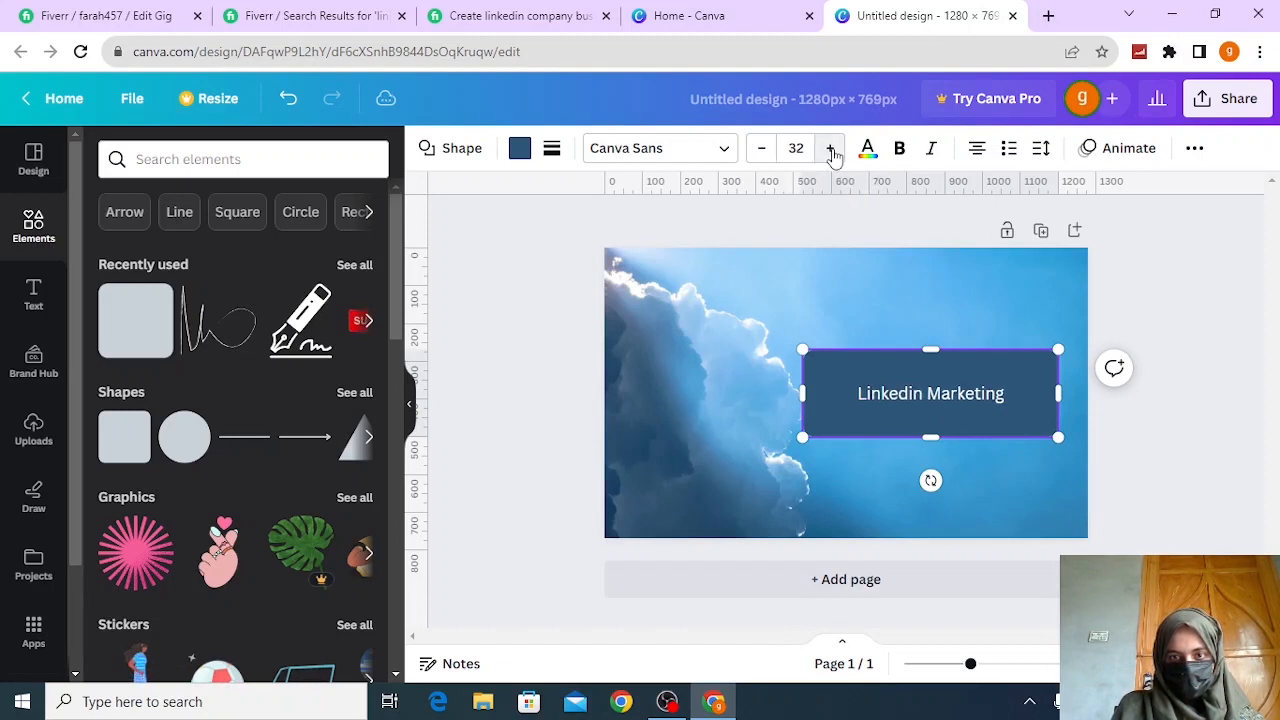
left_click(830, 150)
left_click(830, 150)
left_click(830, 150)
left_click(830, 150)
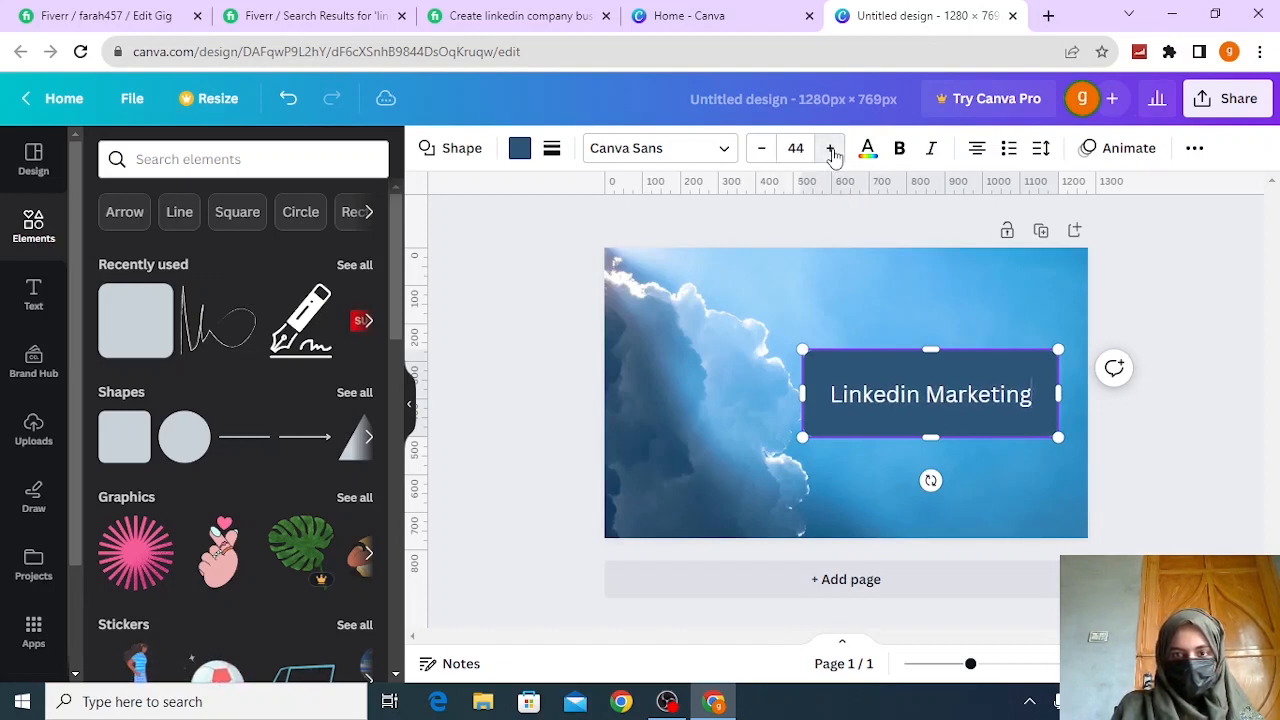
left_click(830, 150)
left_click(830, 150)
left_click(830, 150)
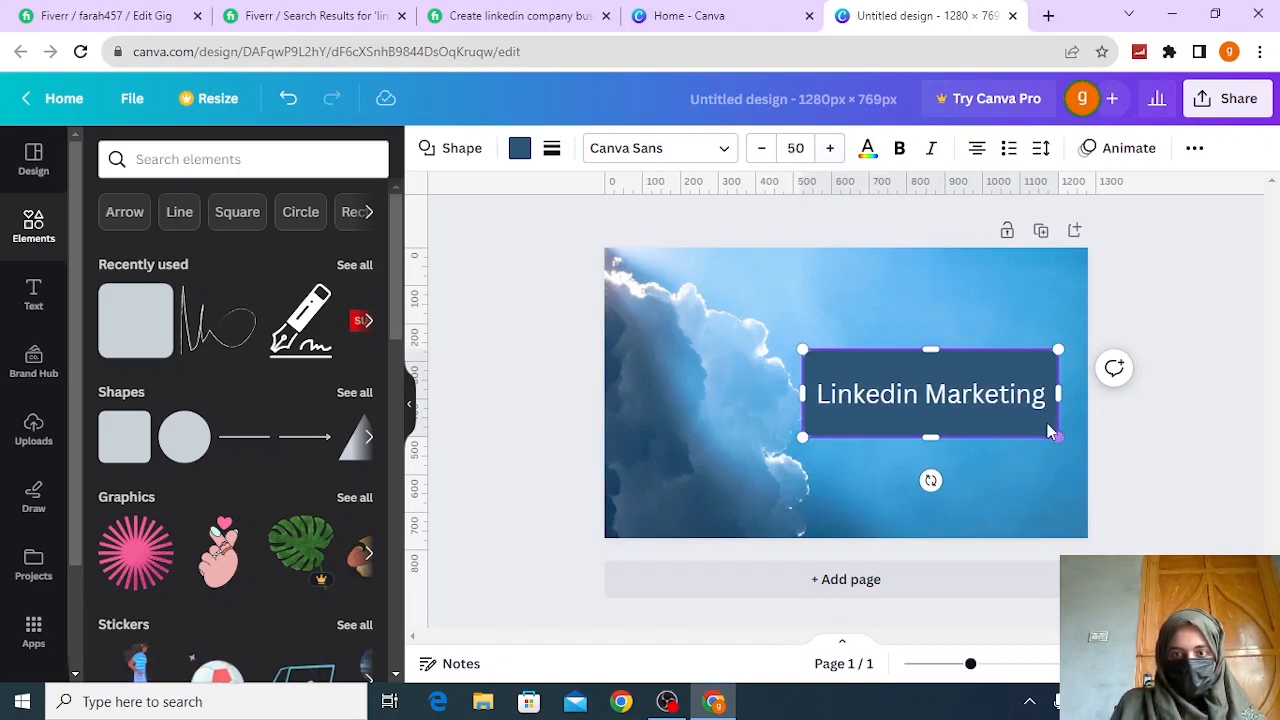
left_click_drag(1005, 427, 1020, 303)
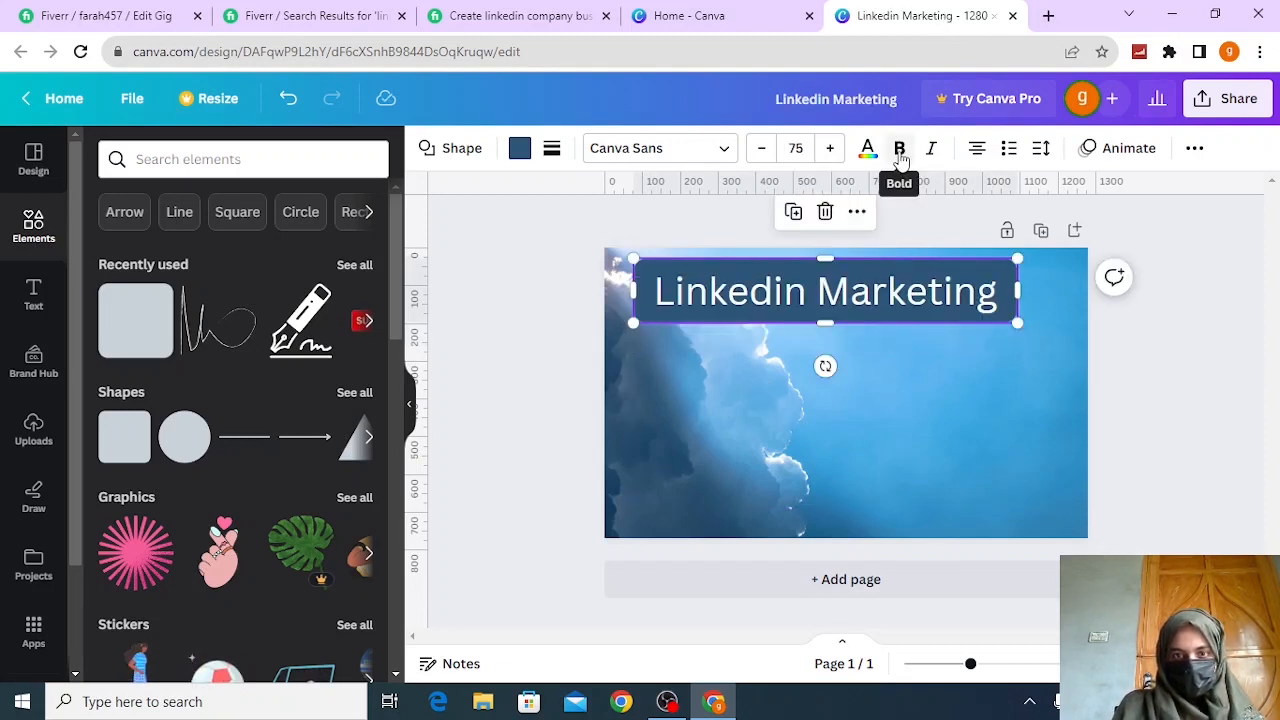
left_click(900, 150)
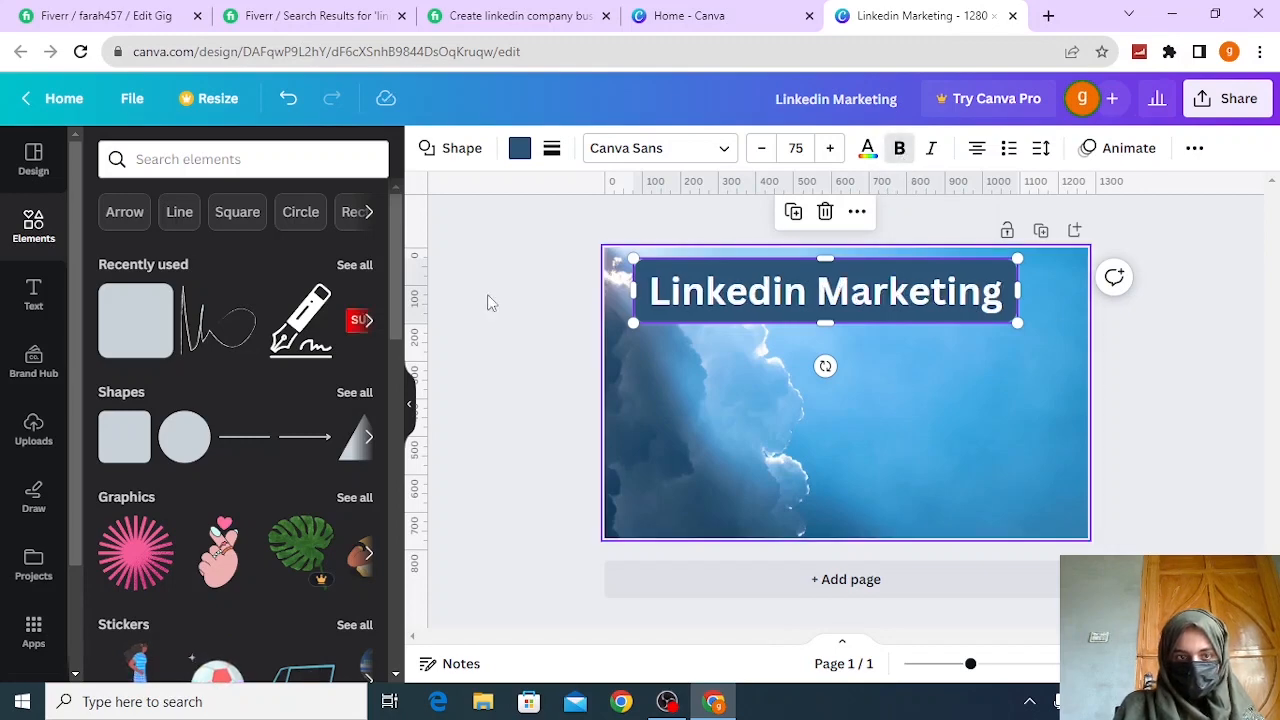
Add a heading below the banner with four lines: "Professional Business page Create", "Banner Design", "Grow Connection" and "Ads Campaign"
left_click(33, 297)
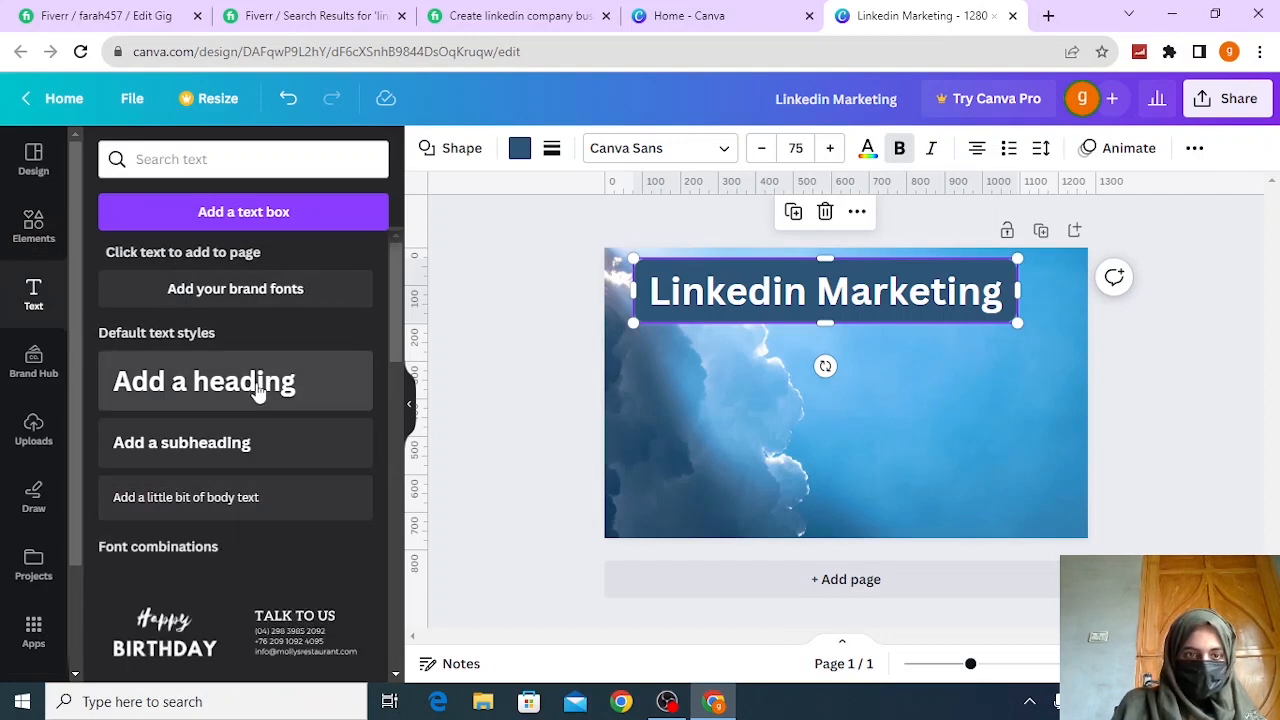
left_click(310, 378)
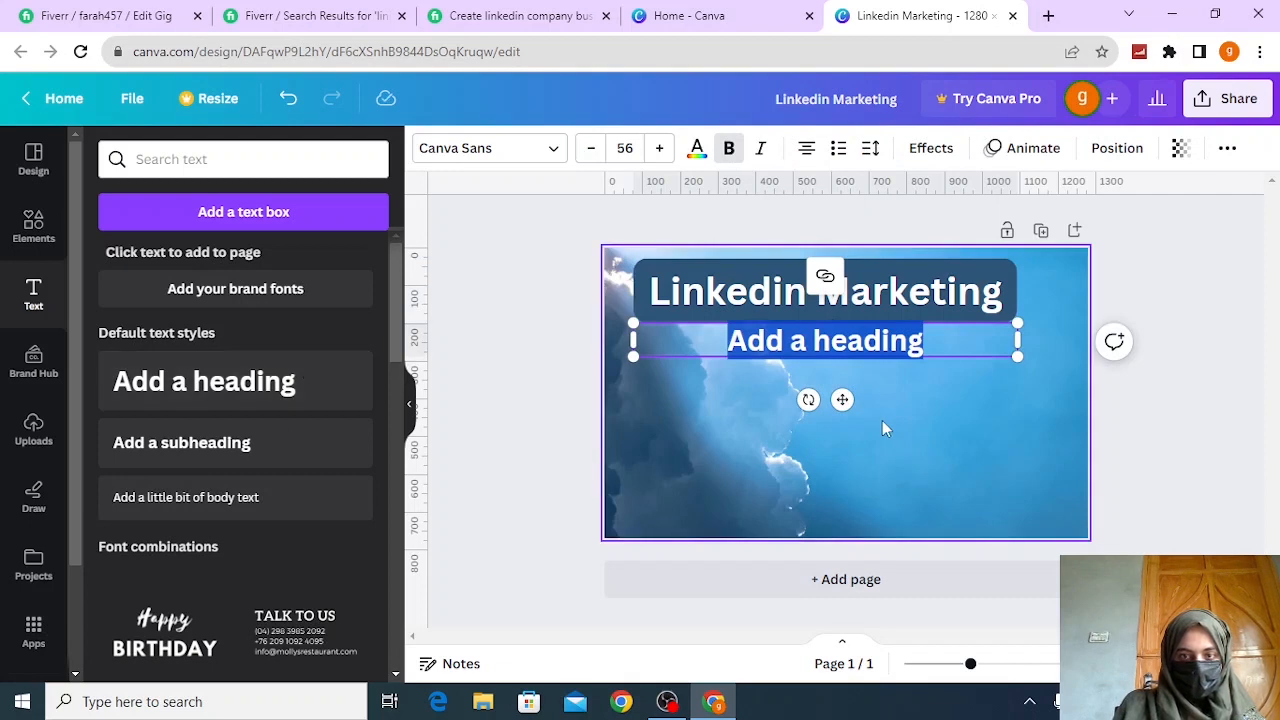
double_click(956, 343)
key("BackSpace")
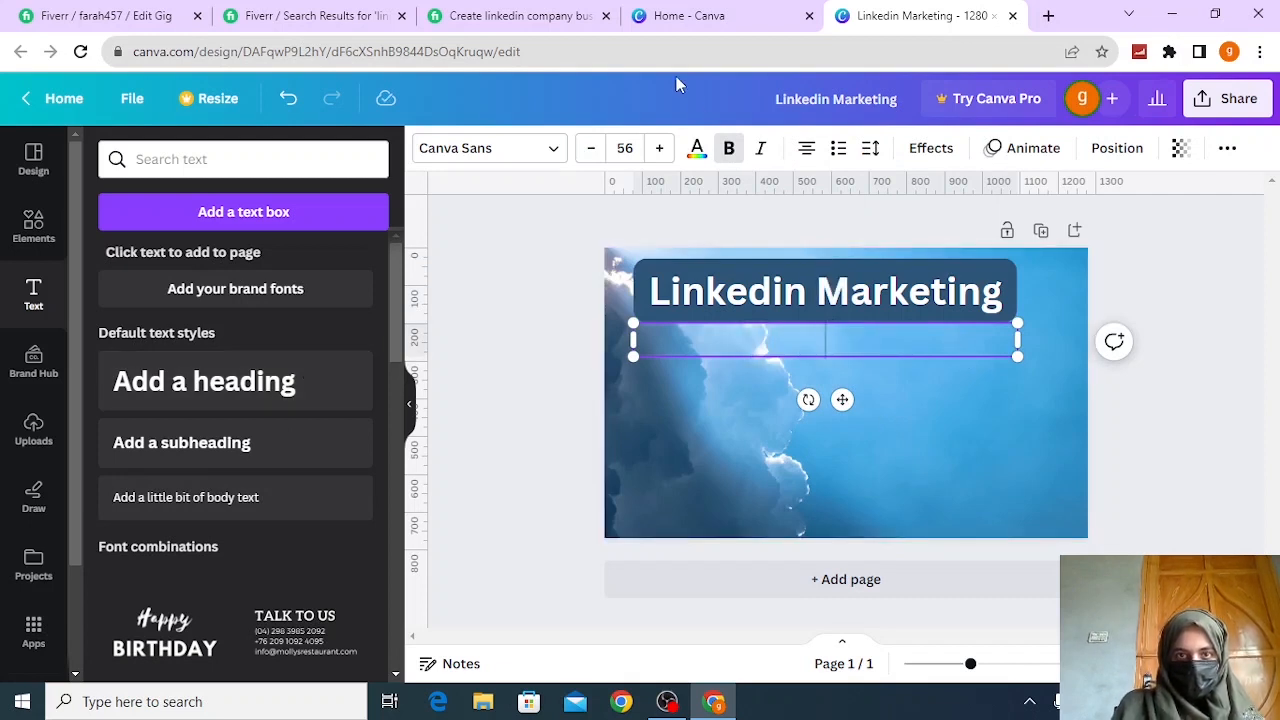
left_click(578, 12)
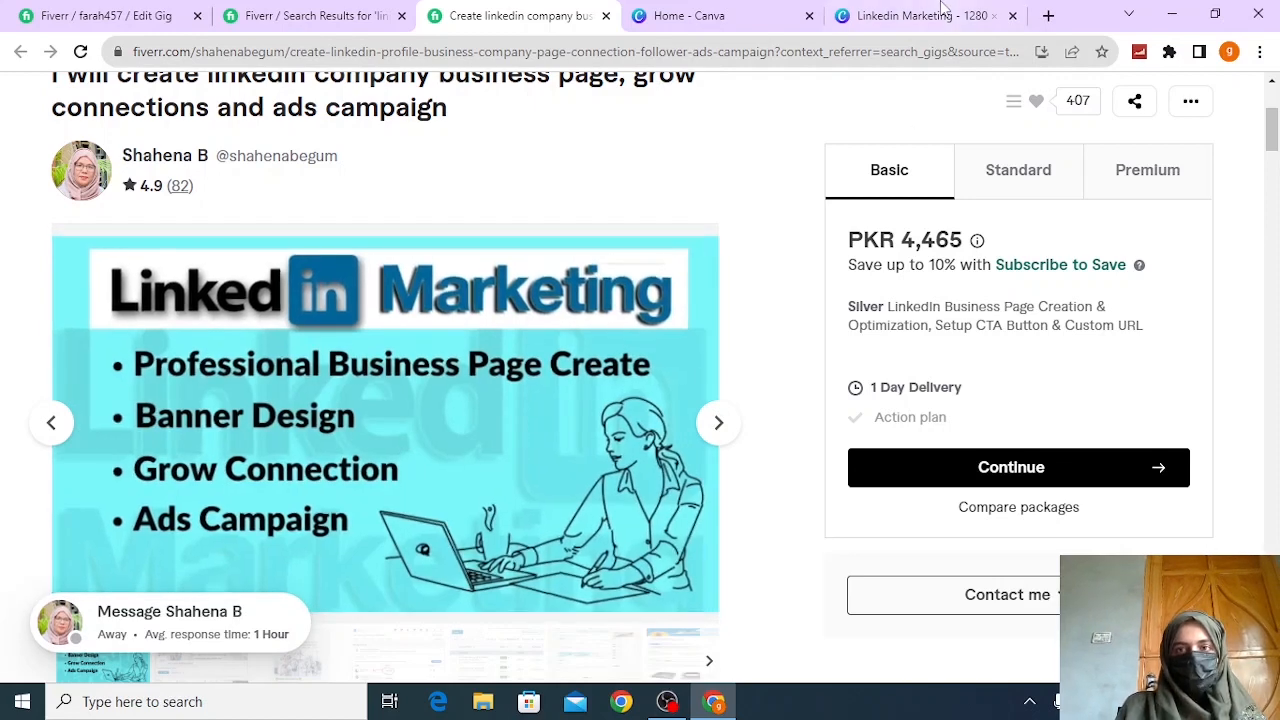
left_click(938, 10)
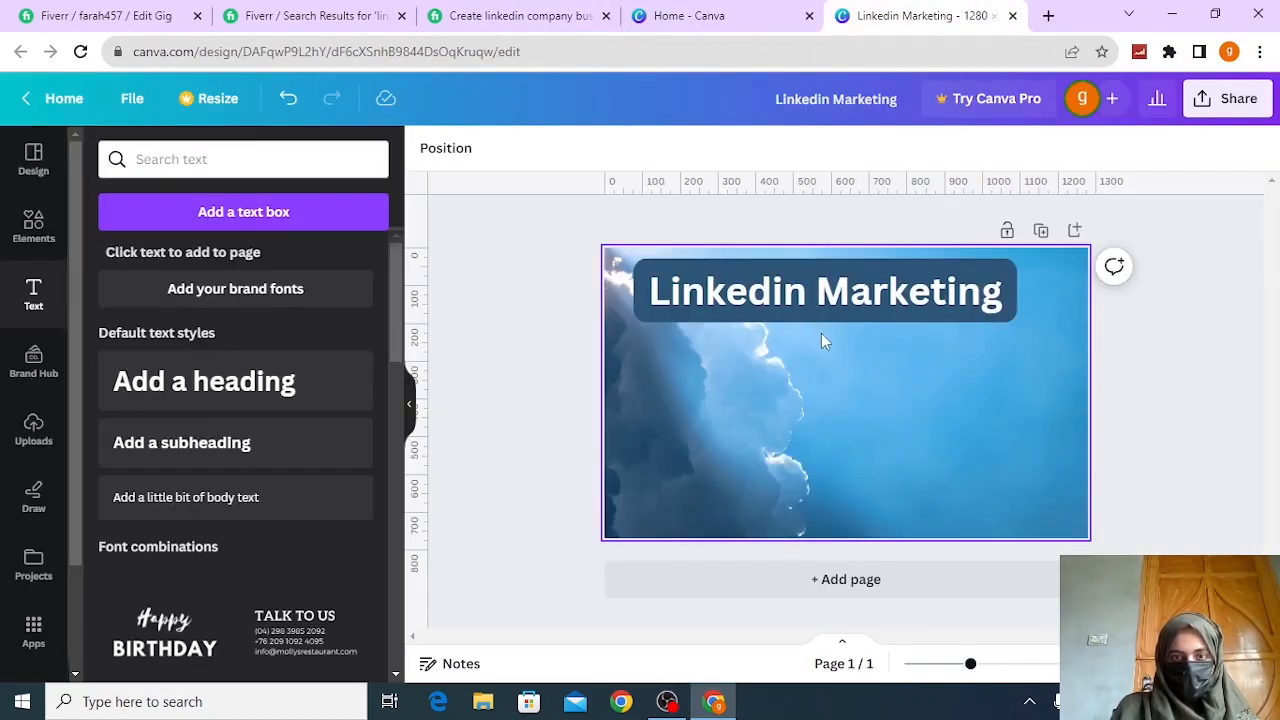
type("Professional Business page Create Banner Design Grow Connection Ads Campaign")
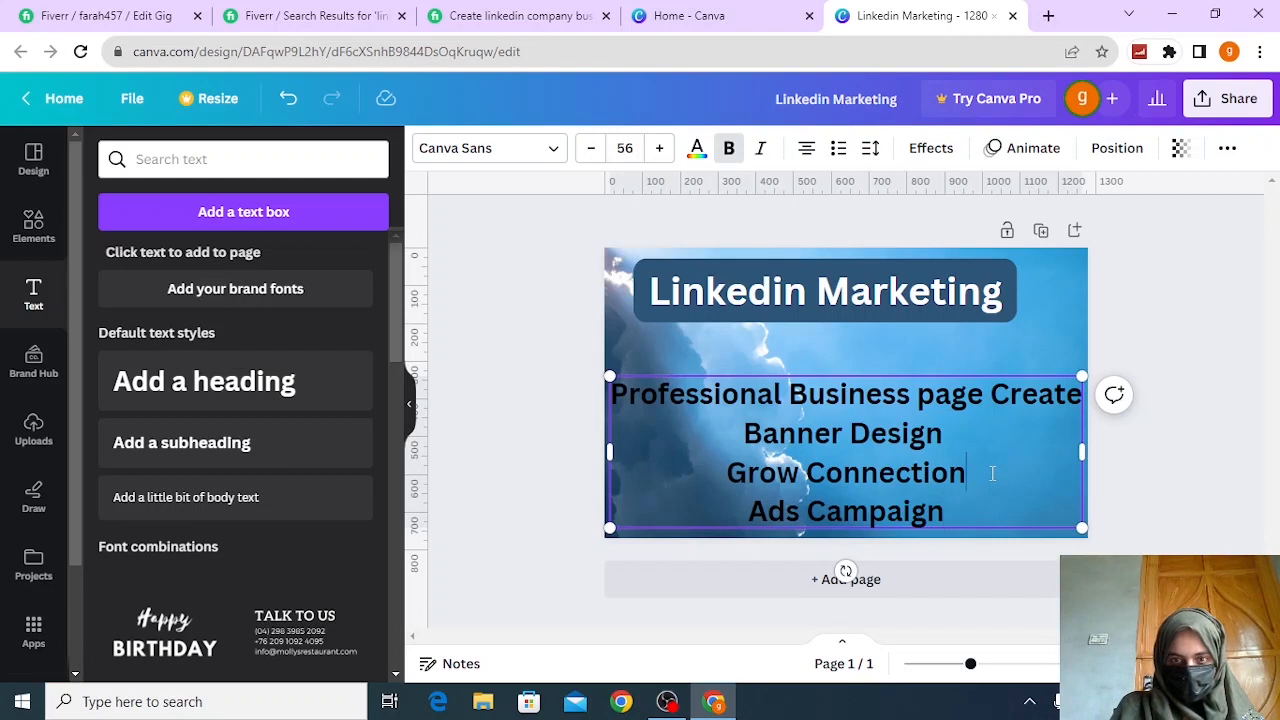
mouse_move(954, 507)
left_mouse_down()
mouse_move(912, 466)
mouse_move(969, 509)
left_mouse_up()
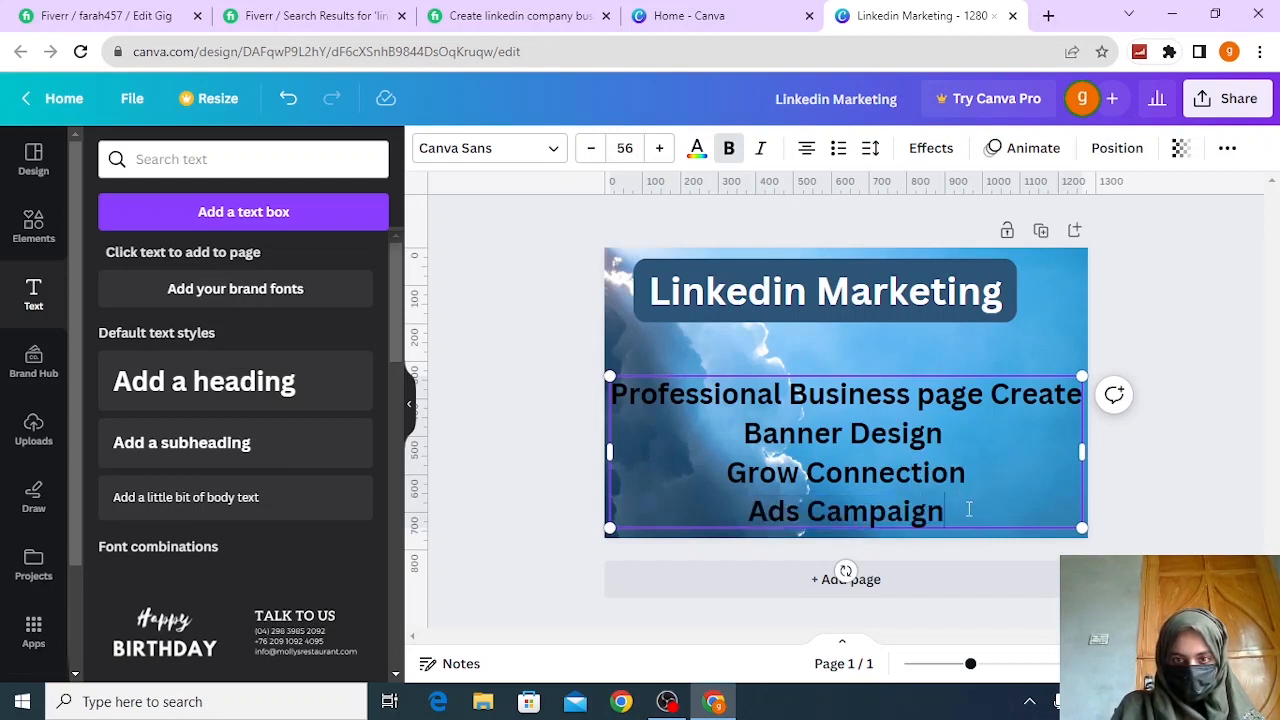
Move the four-line heading up beneath the "Linkedin Marketing" banner and narrow its text box to about the banner's width
left_click(817, 342)
mouse_move(662, 463)
left_mouse_down()
mouse_move(654, 409)
mouse_move(658, 445)
left_mouse_up()
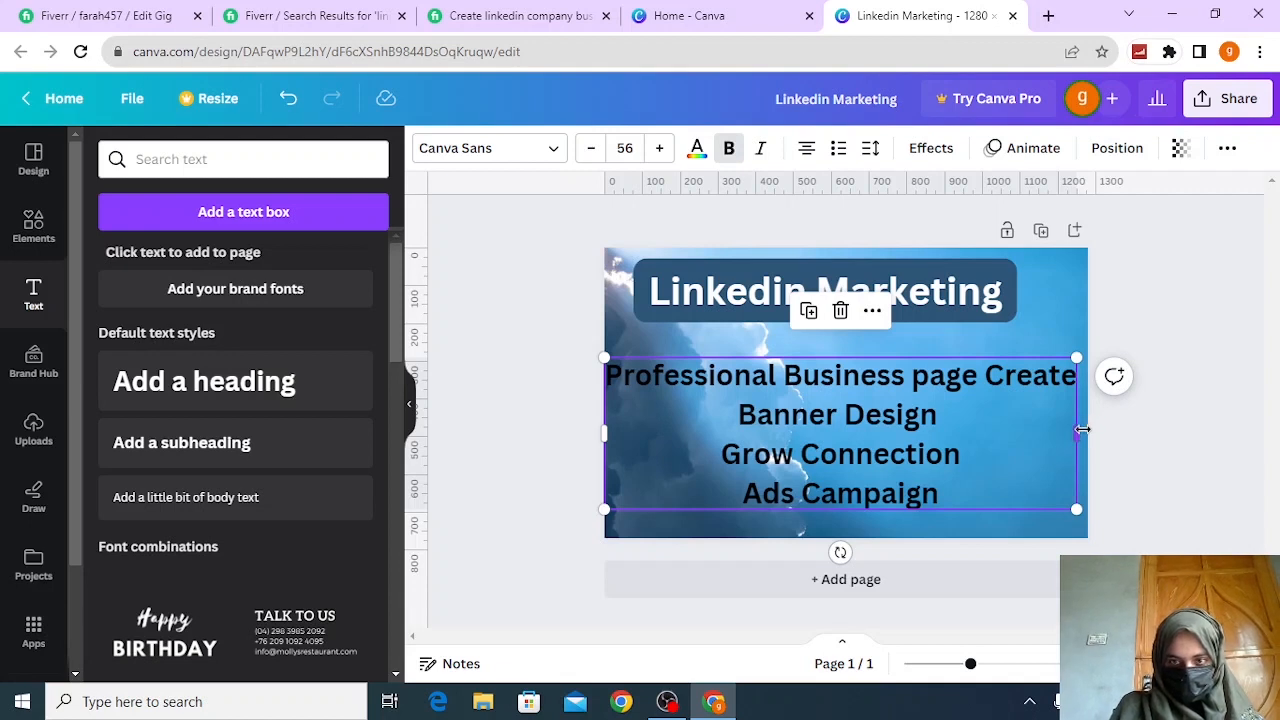
left_click_drag(1077, 430, 990, 415)
left_click(1209, 414)
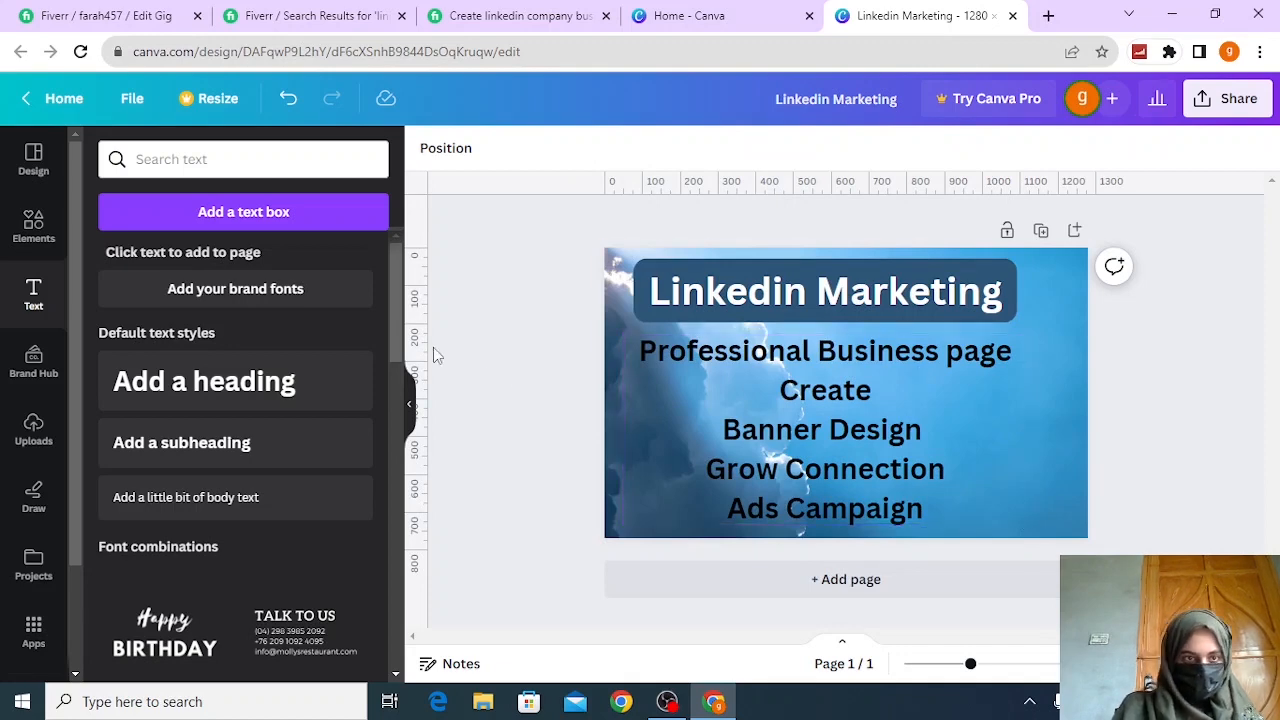
Upload the image "IMG-20230720-WA0001-removebg-preview (1)" from the Downloads folder to the design's uploads
left_click(33, 226)
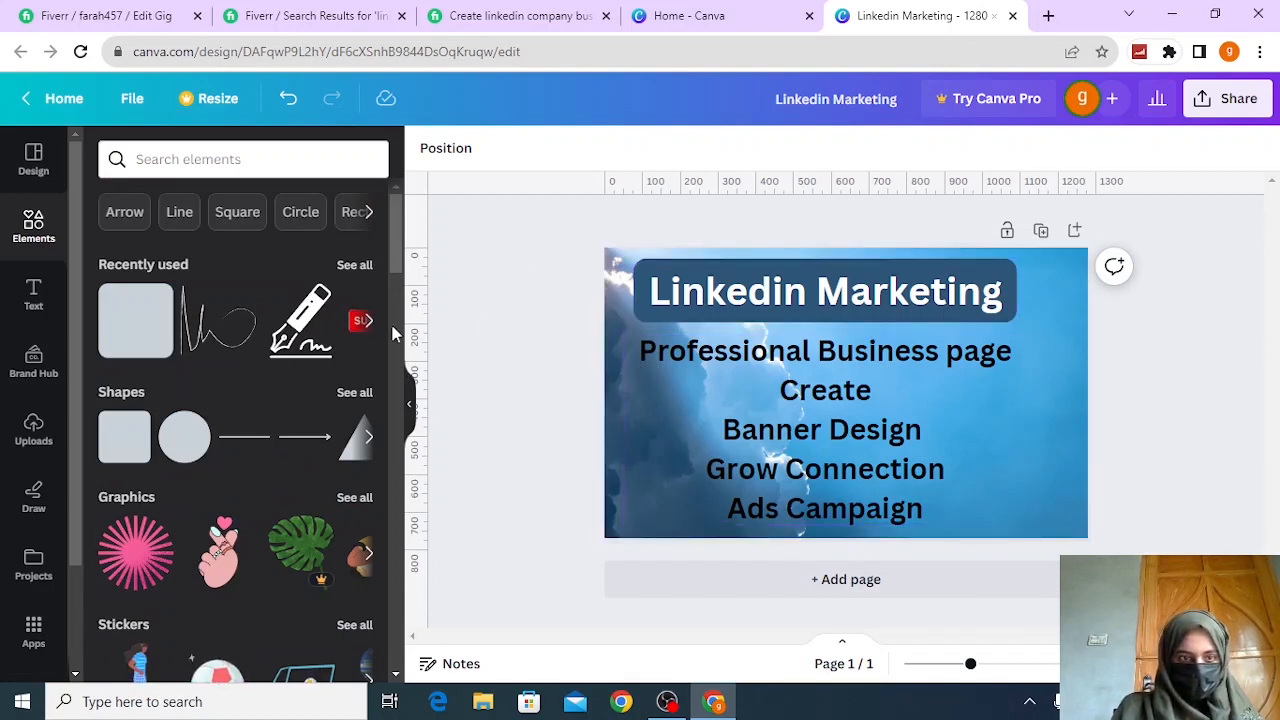
left_click(33, 428)
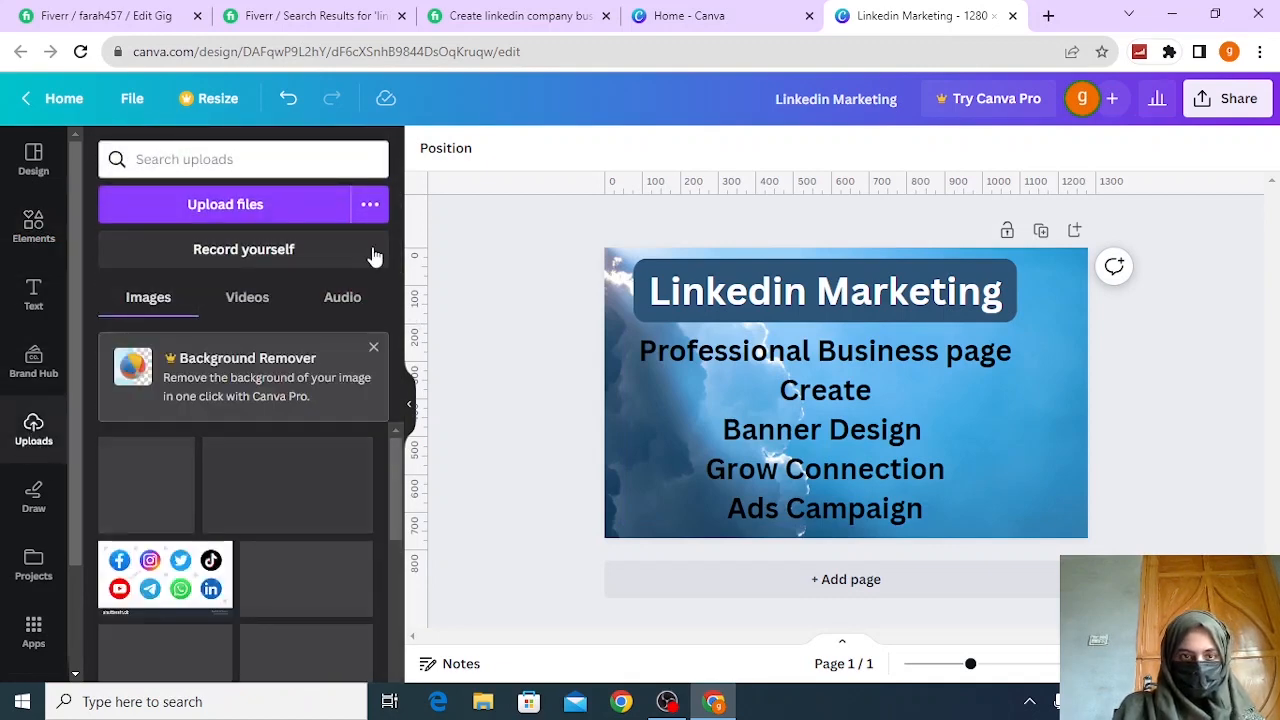
left_click(334, 204)
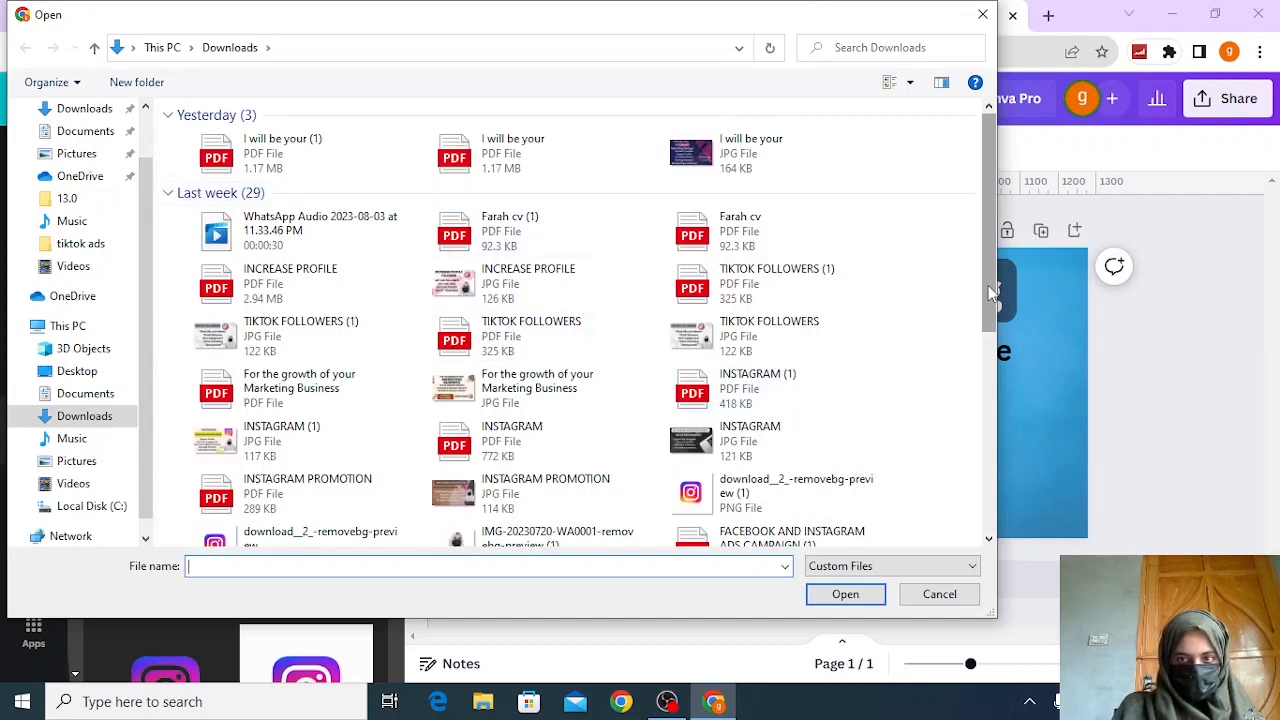
scroll(988, 295, "down", 3)
left_click(520, 408)
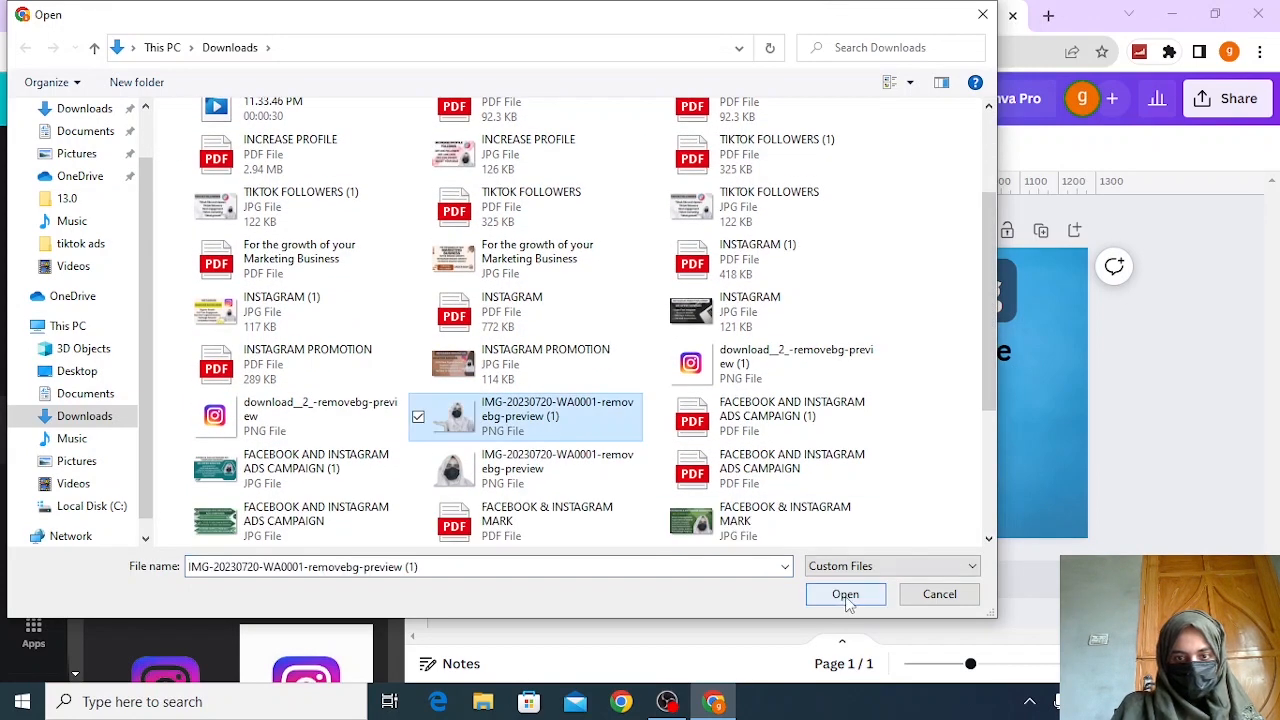
left_click(845, 595)
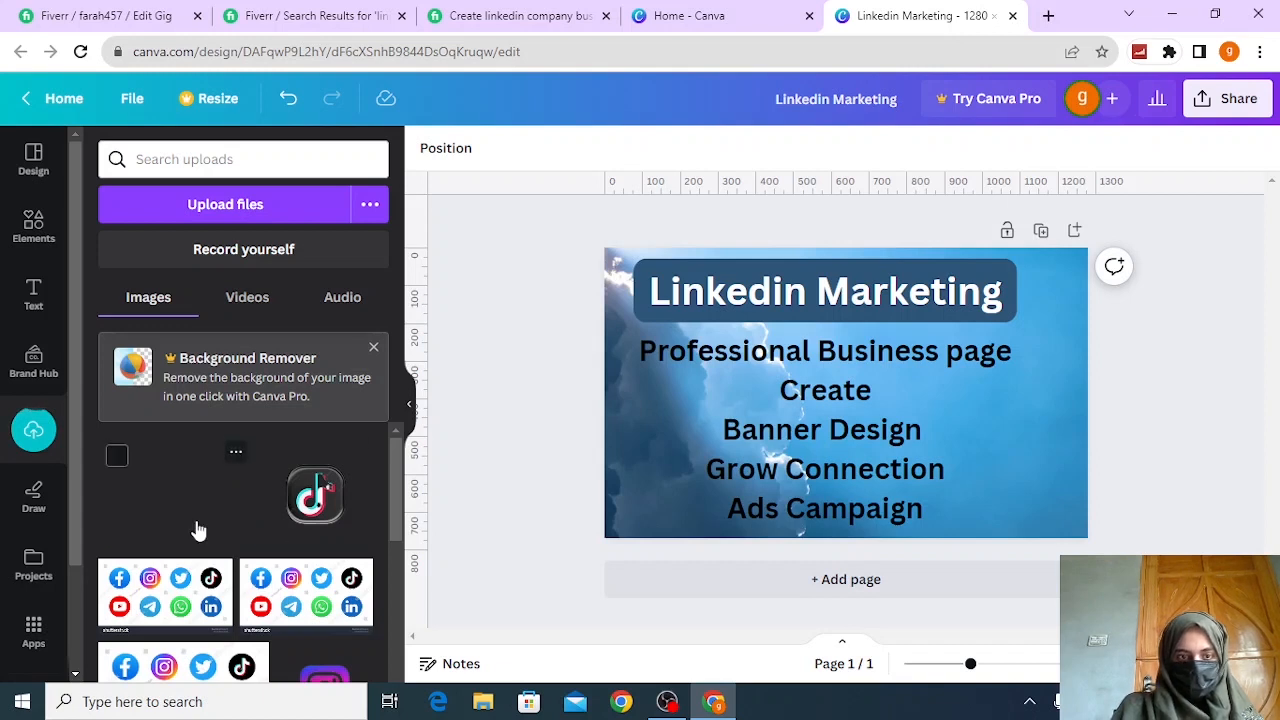
Place the uploaded portrait in the page's lower-right corner and shift the services text toward the page's left edge
left_click(198, 530)
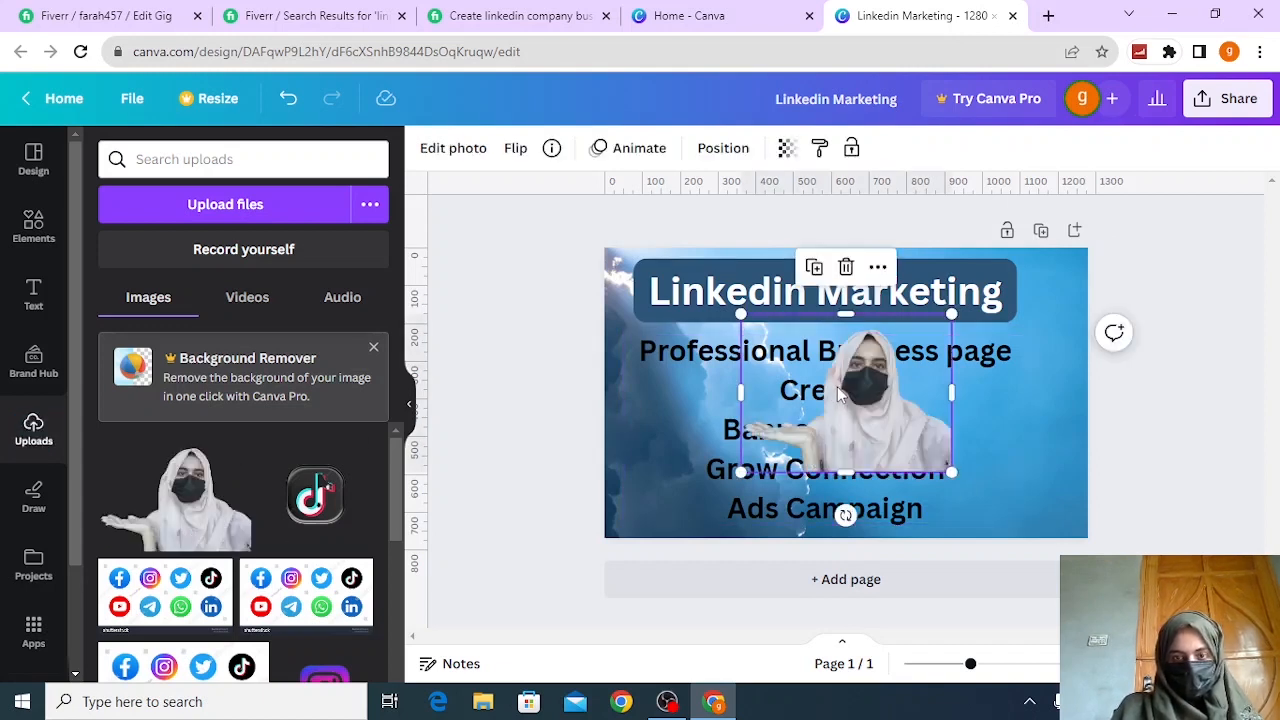
left_click_drag(838, 396, 979, 433)
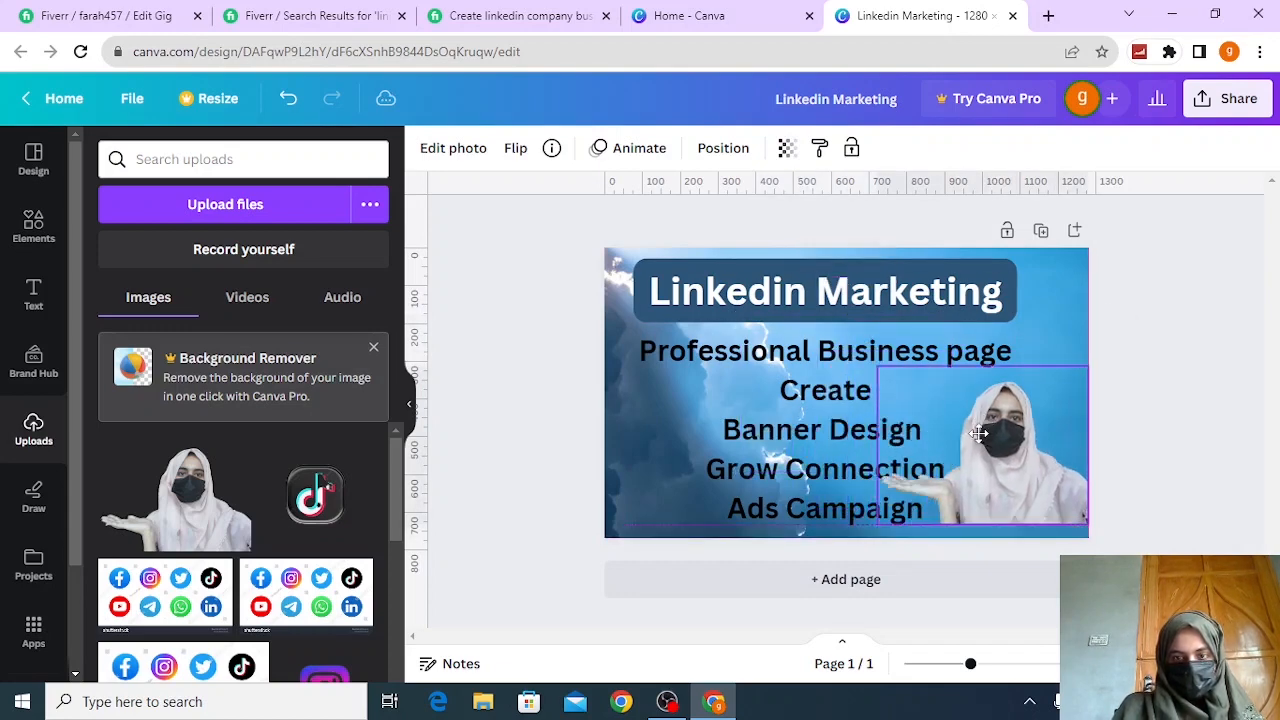
left_click_drag(826, 418, 794, 409)
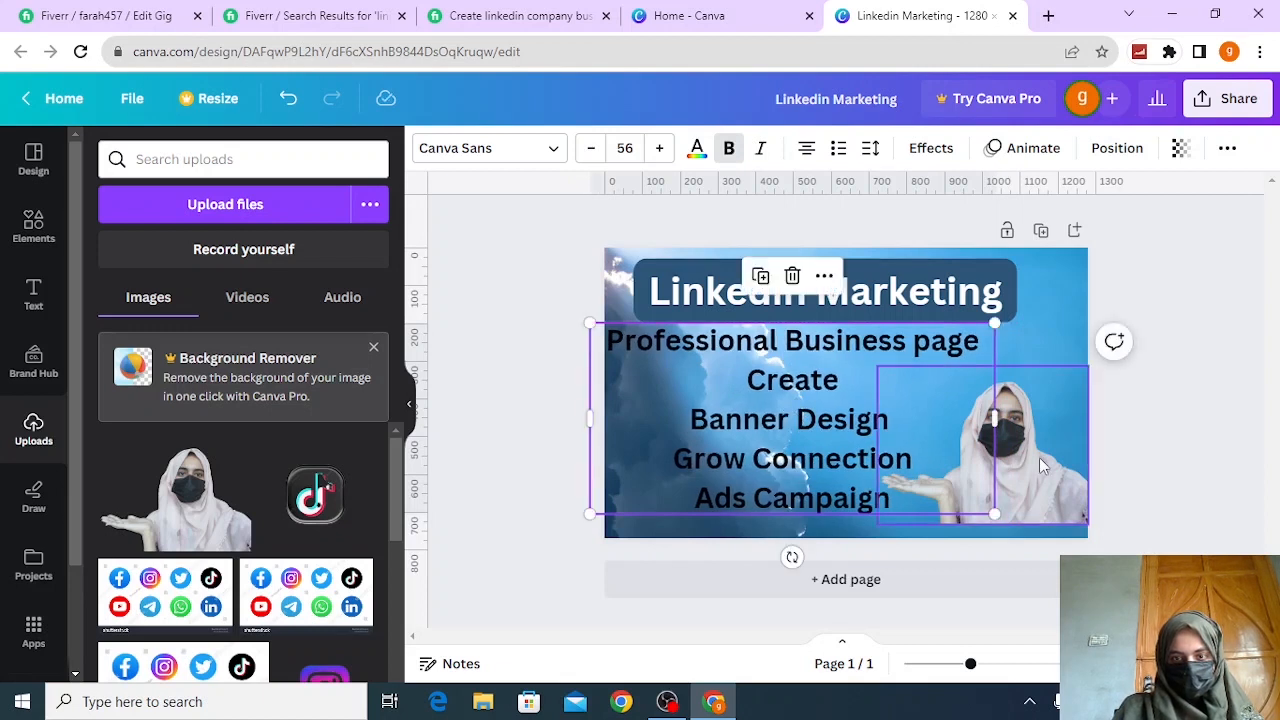
left_click(1038, 457)
left_click_drag(1038, 462, 1039, 470)
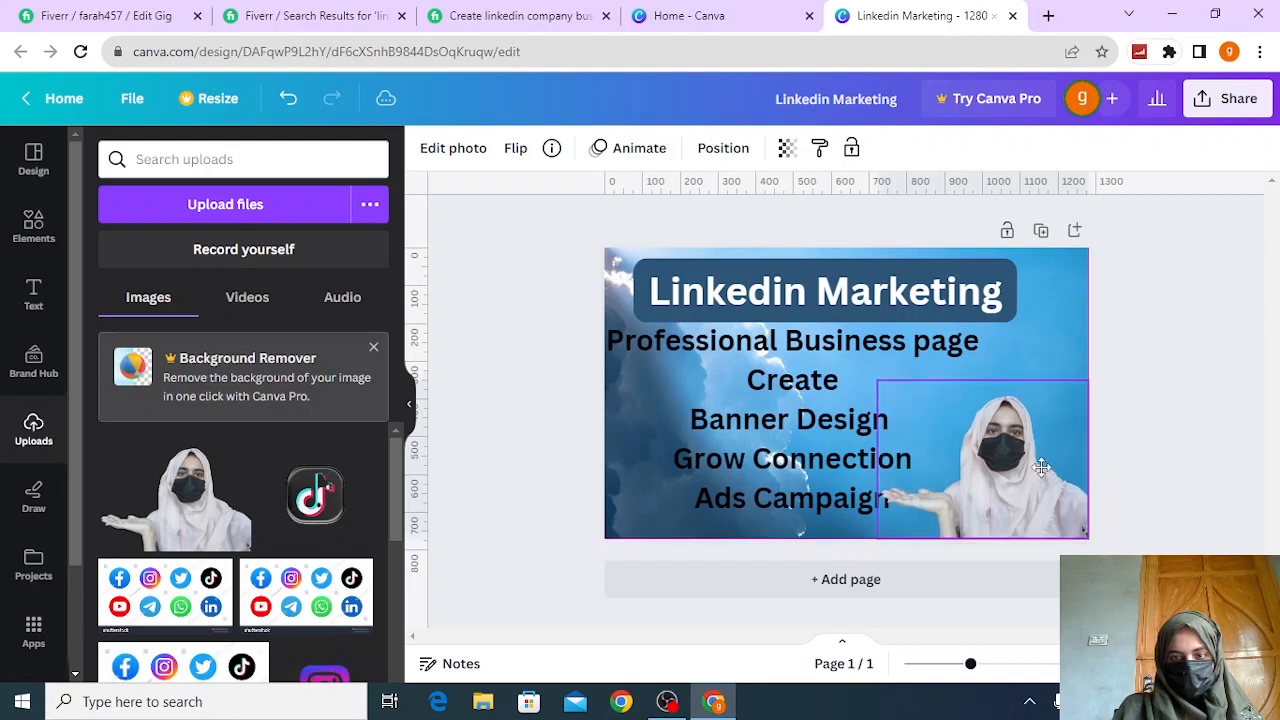
key("Escape")
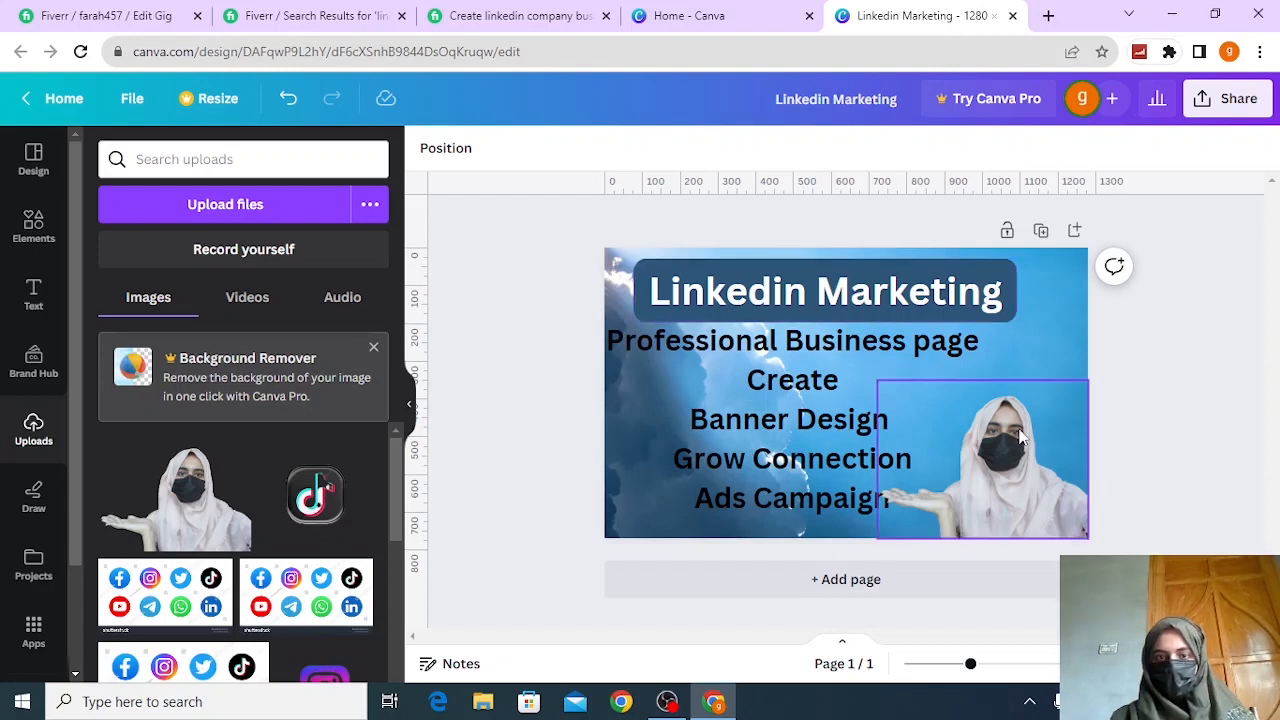
Download the finished design as a JPG file
left_click(1240, 99)
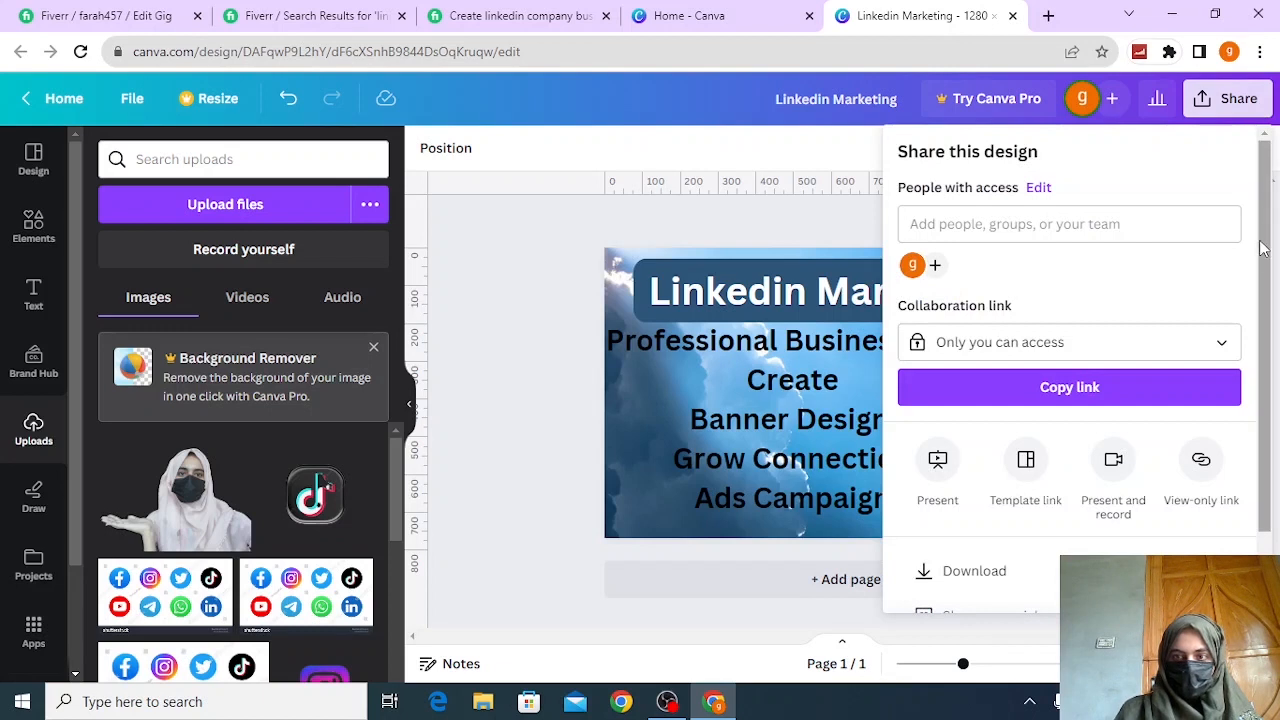
scroll(1265, 247, "down", 2)
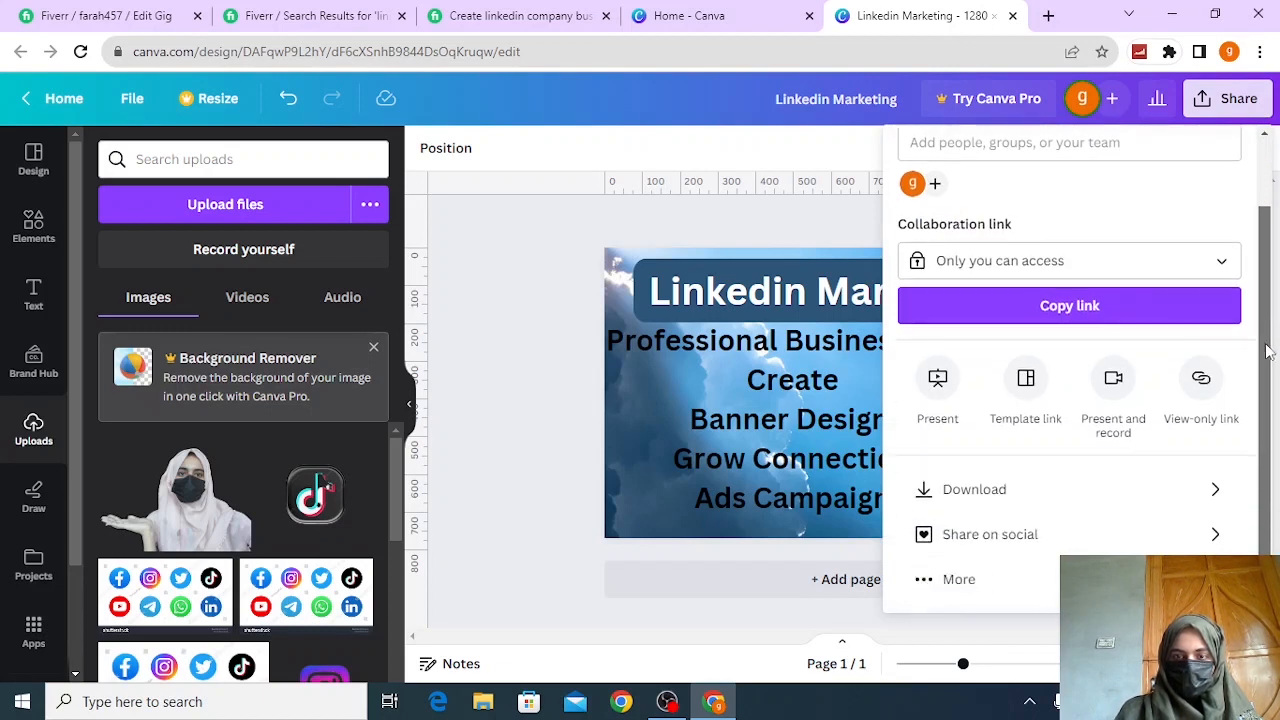
left_click(975, 488)
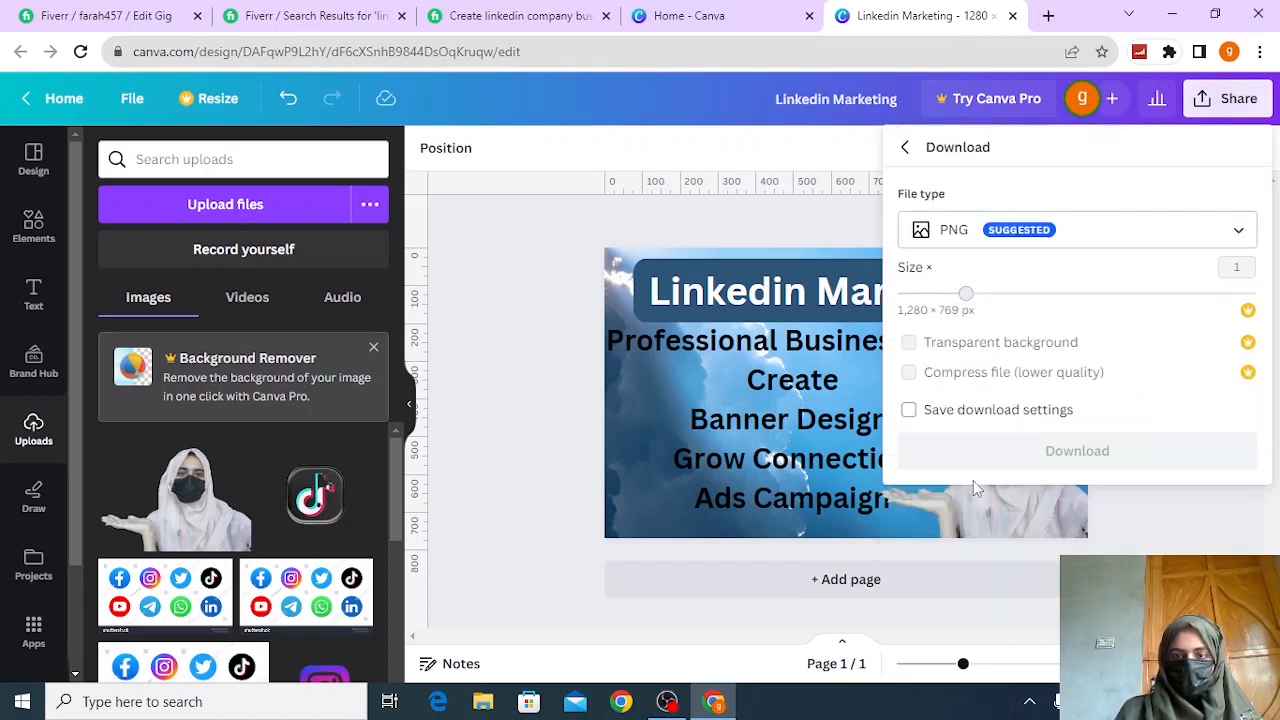
left_click(1100, 238)
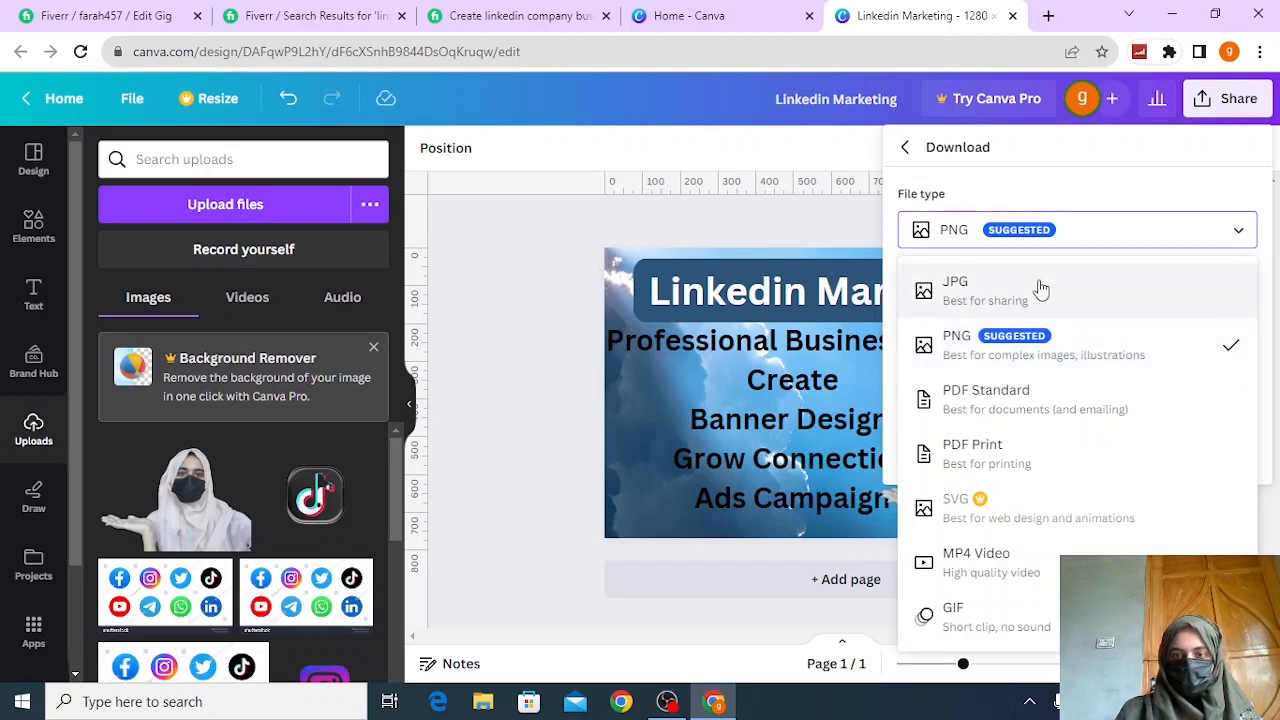
left_click(1040, 289)
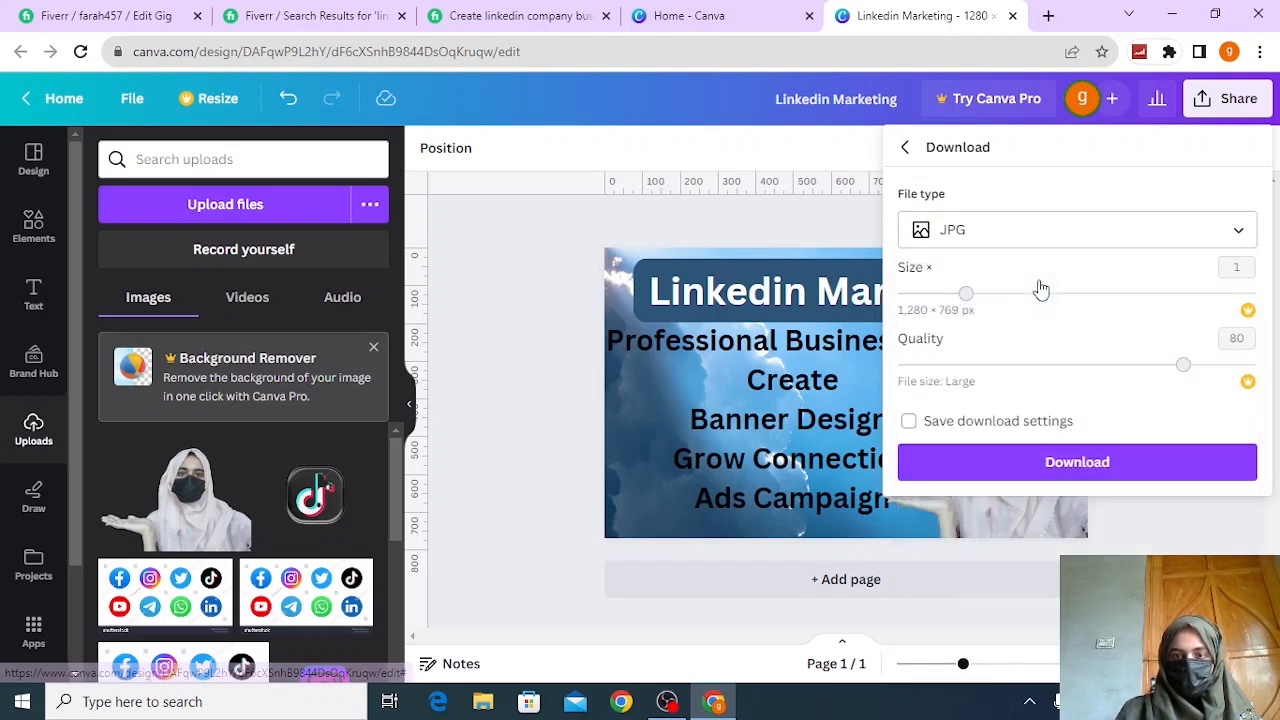
left_click(1115, 464)
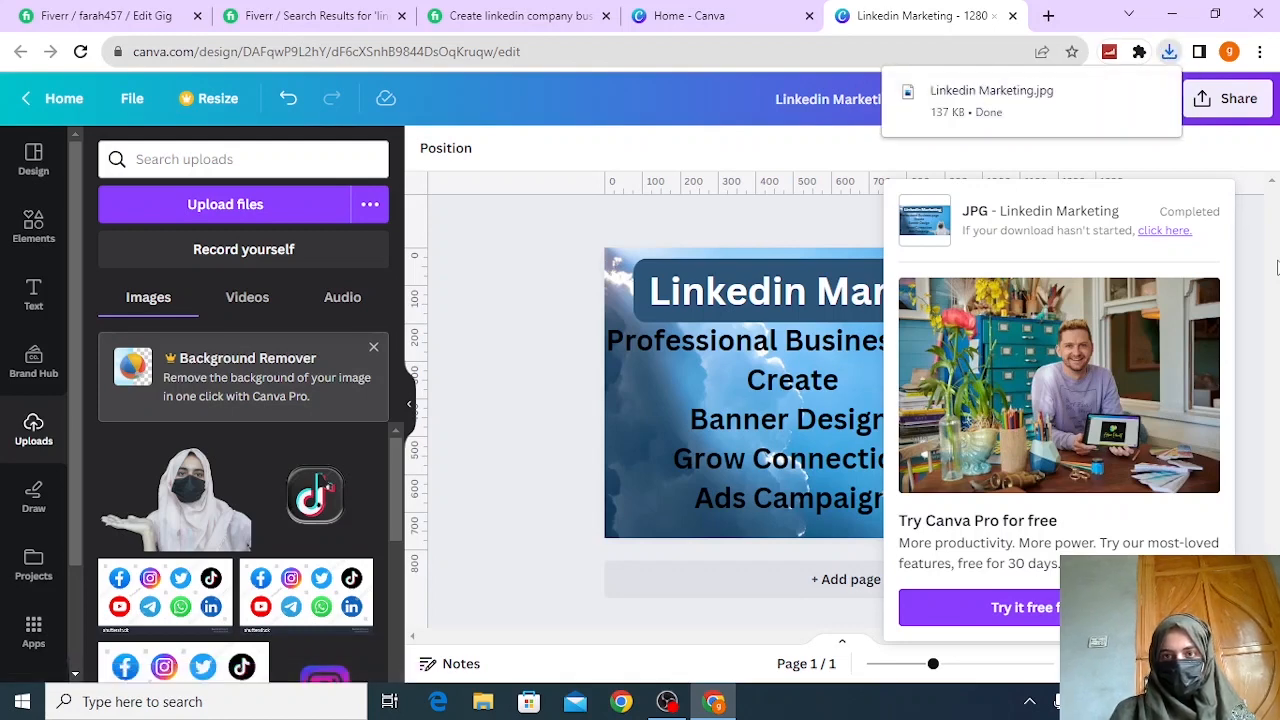
left_click(562, 328)
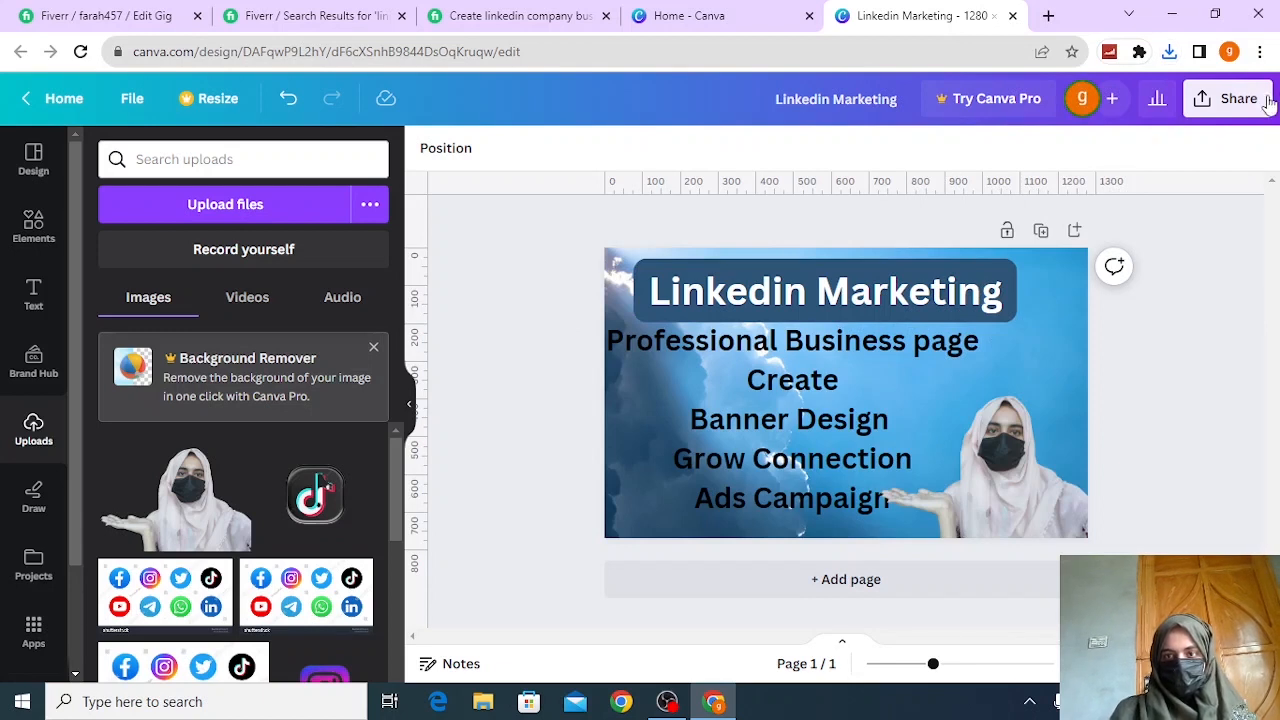
Download the same design as a PDF Standard file
left_click(1246, 98)
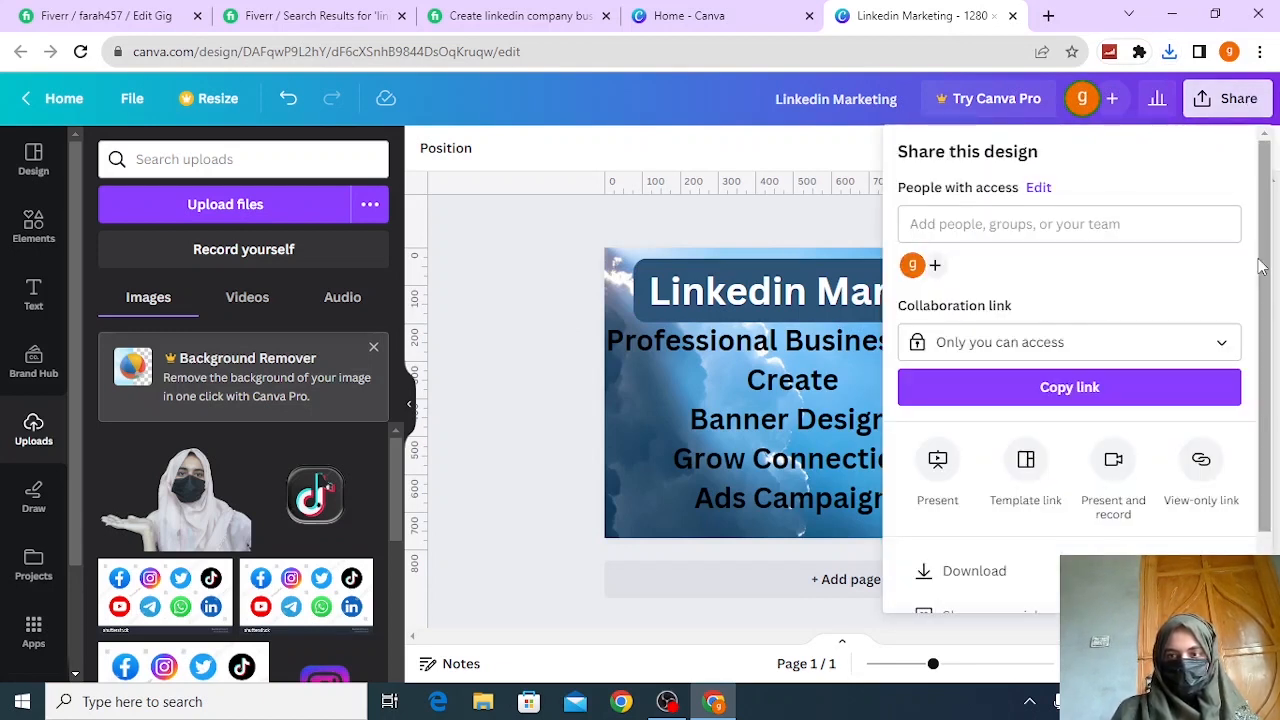
left_click(972, 584)
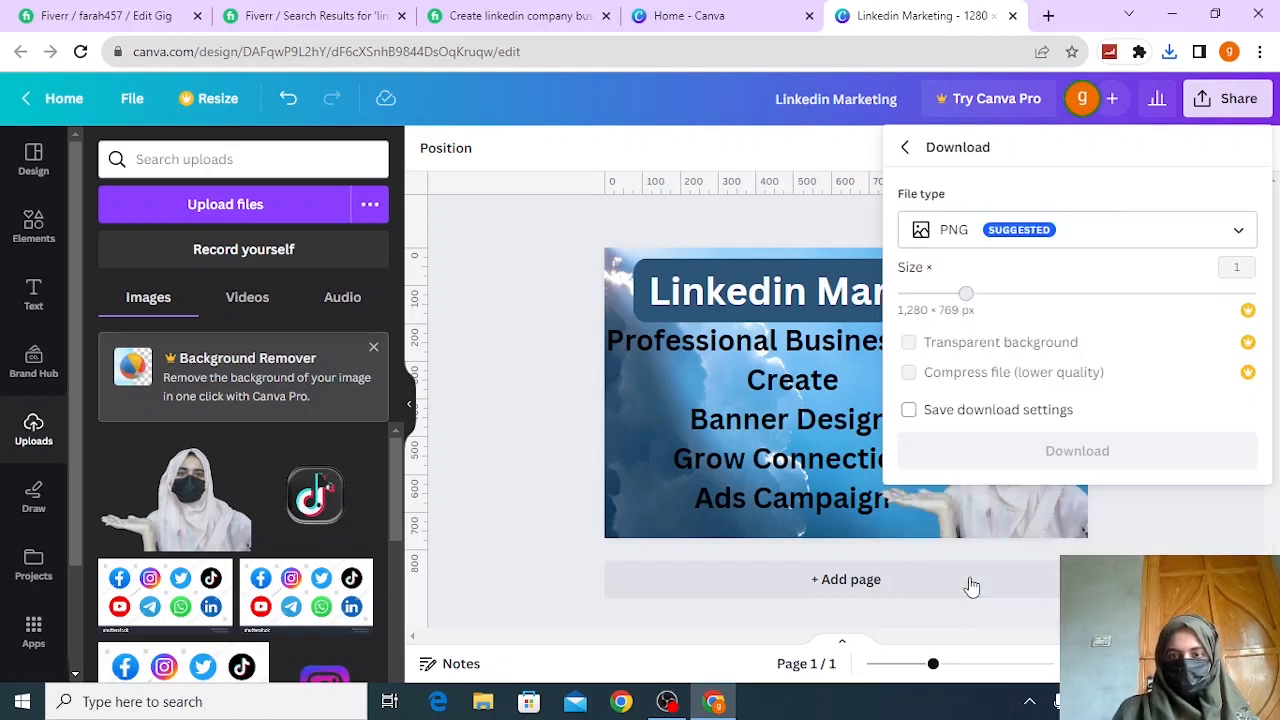
left_click(1110, 230)
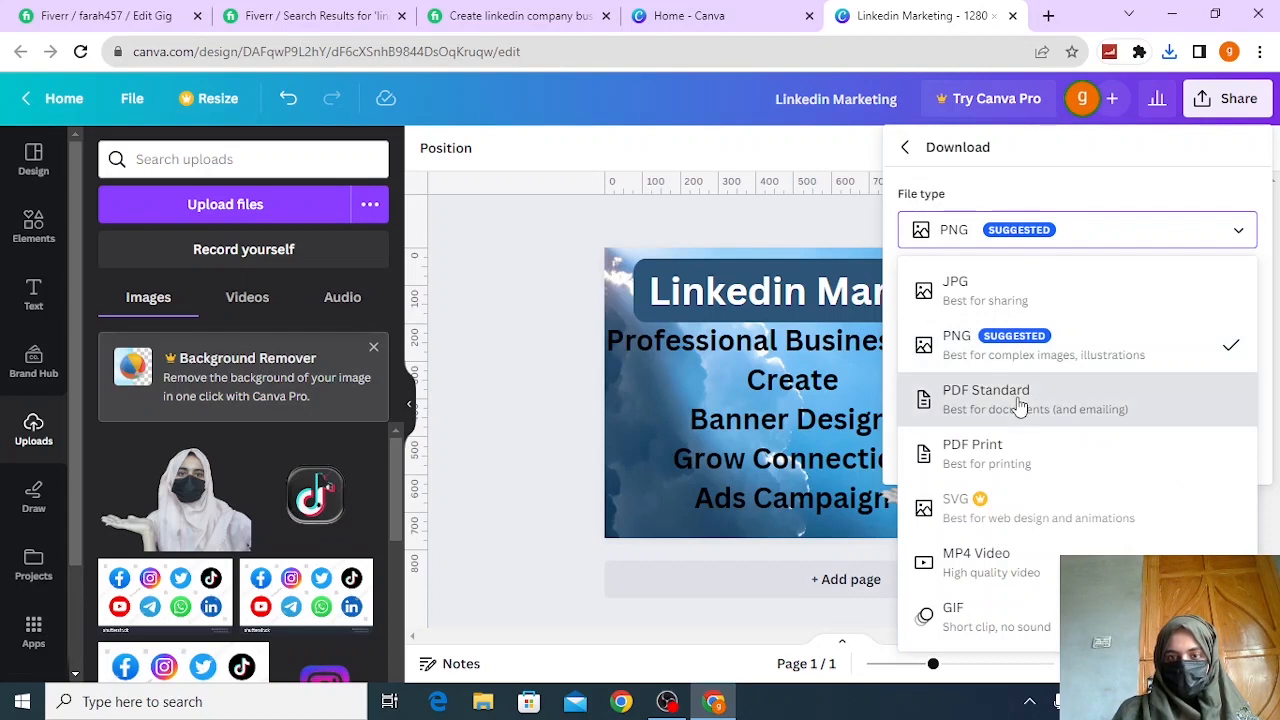
left_click(1019, 405)
left_click(1135, 373)
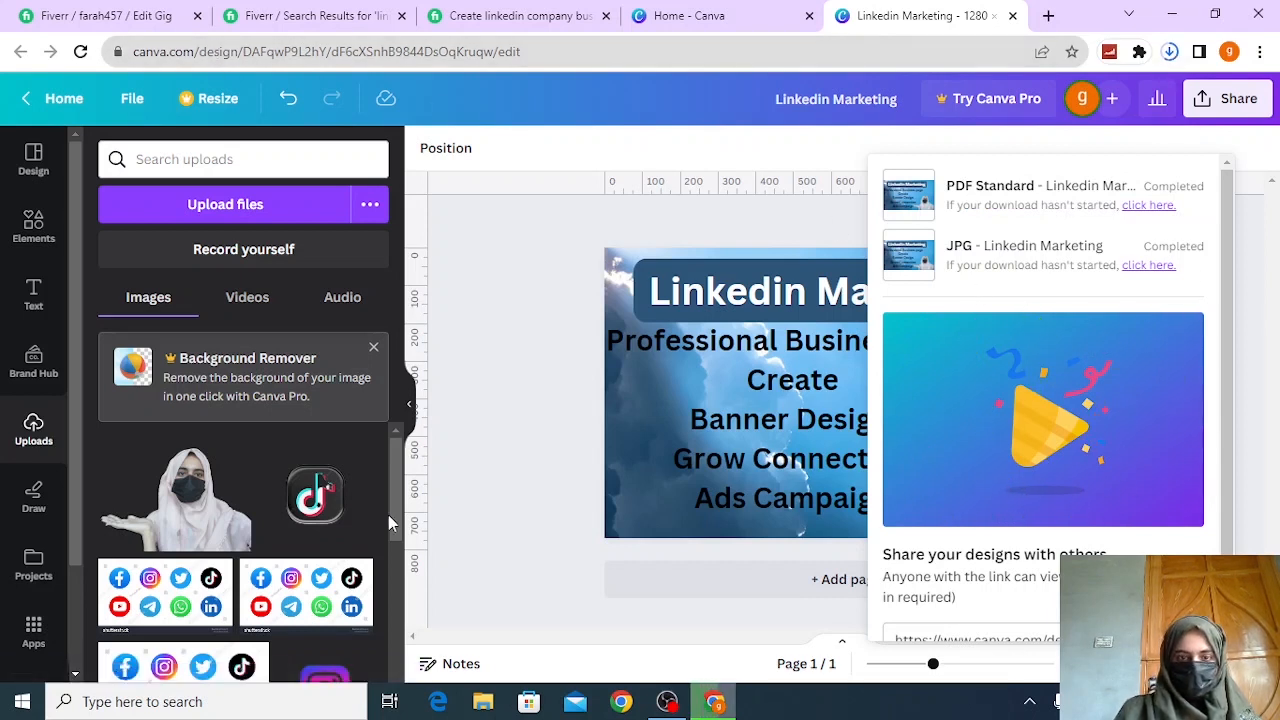
Switch to File Explorer and check the downloaded "Linkedin Marketing" JPG in the Downloads folder, closing the preview again
left_click(485, 701)
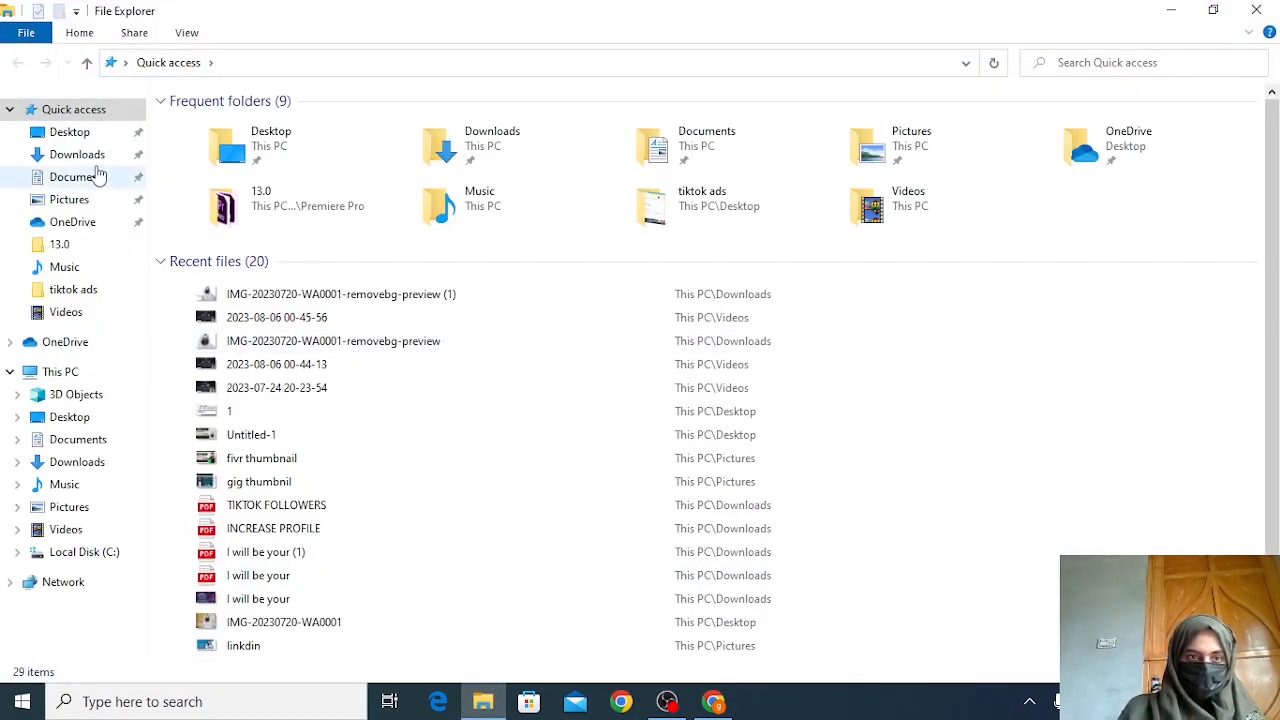
left_click(97, 160)
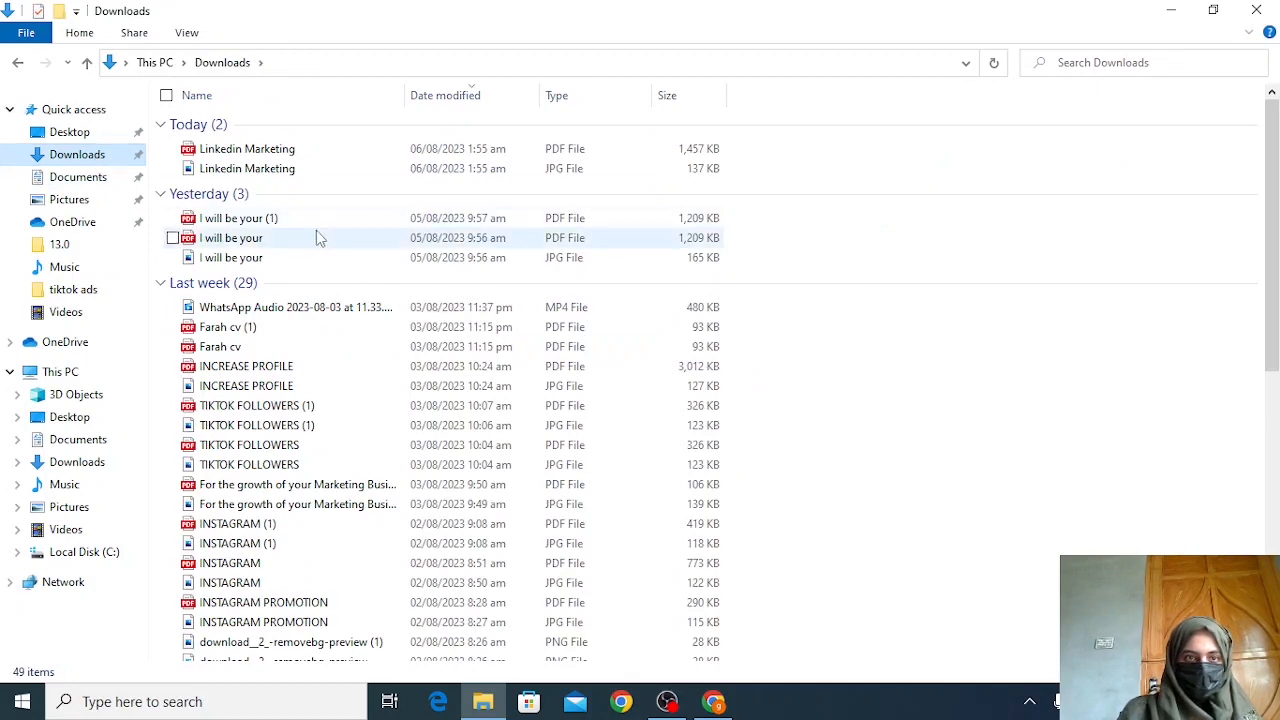
double_click(304, 170)
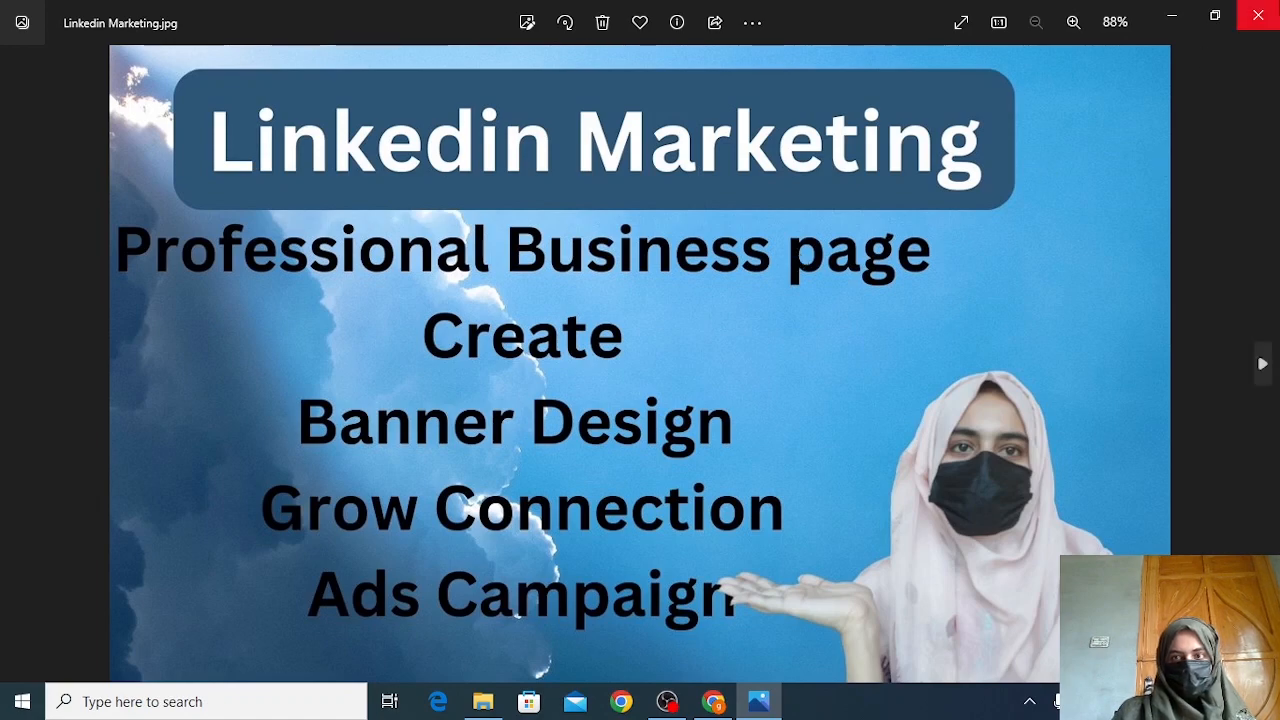
left_click(1259, 15)
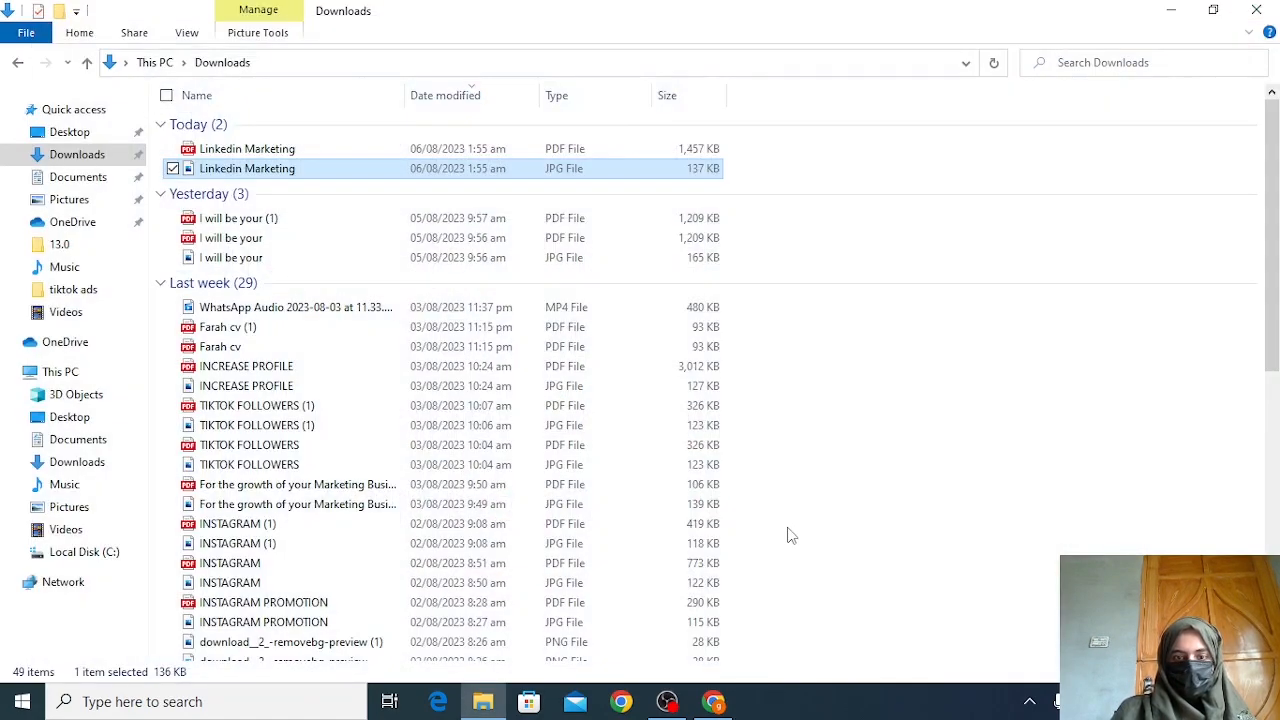
Switch back to the Fiverr gig's gallery page and upload the "I will be your" JPG as the first gig image
left_click(714, 703)
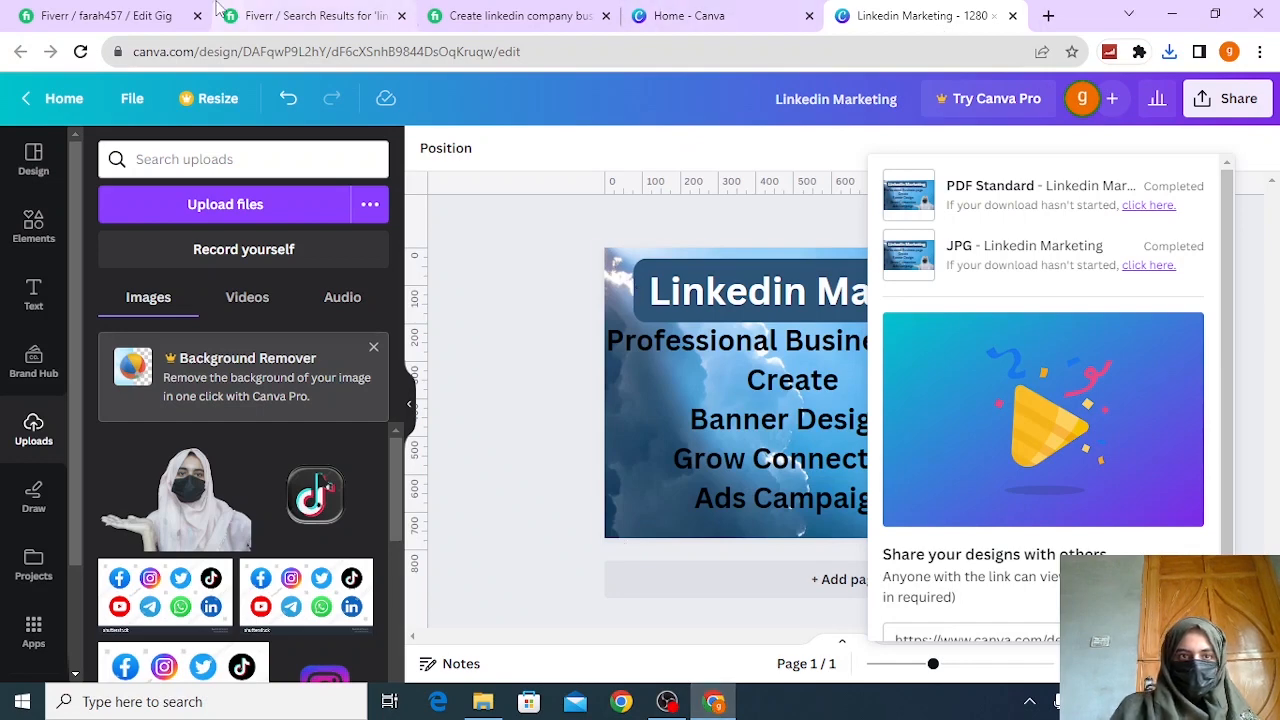
left_click(103, 12)
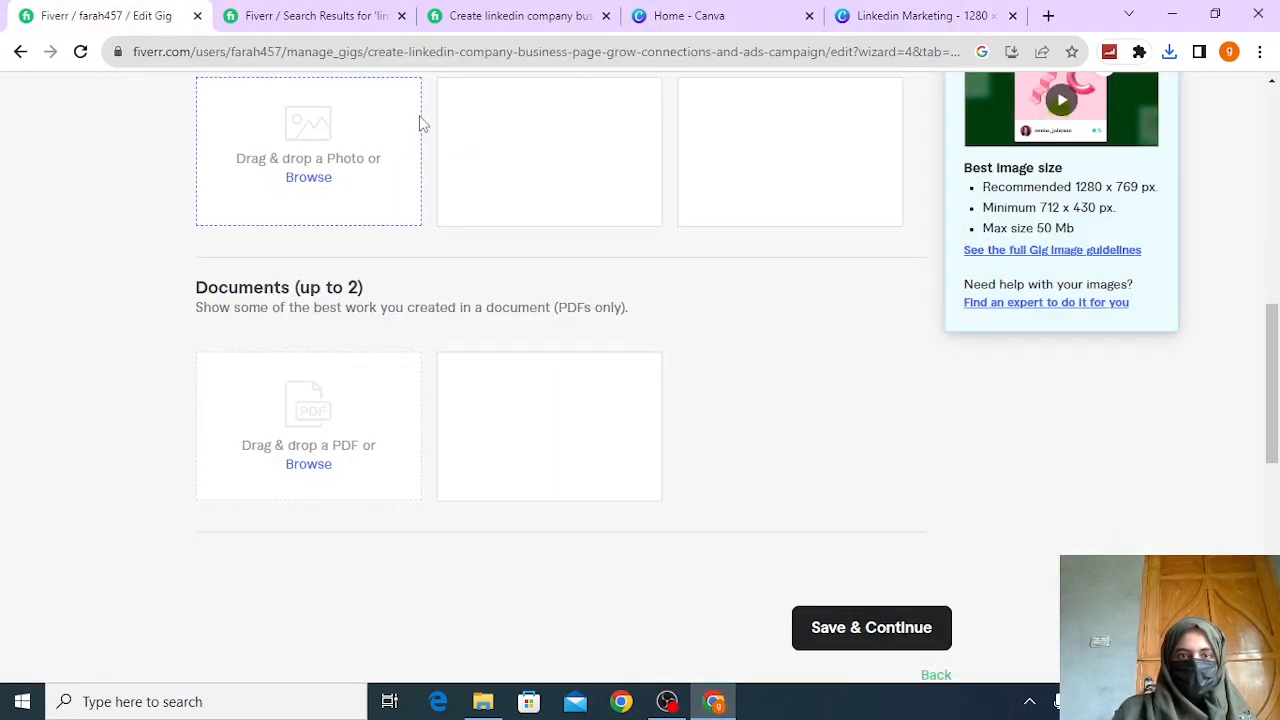
scroll(425, 150, "up", 3)
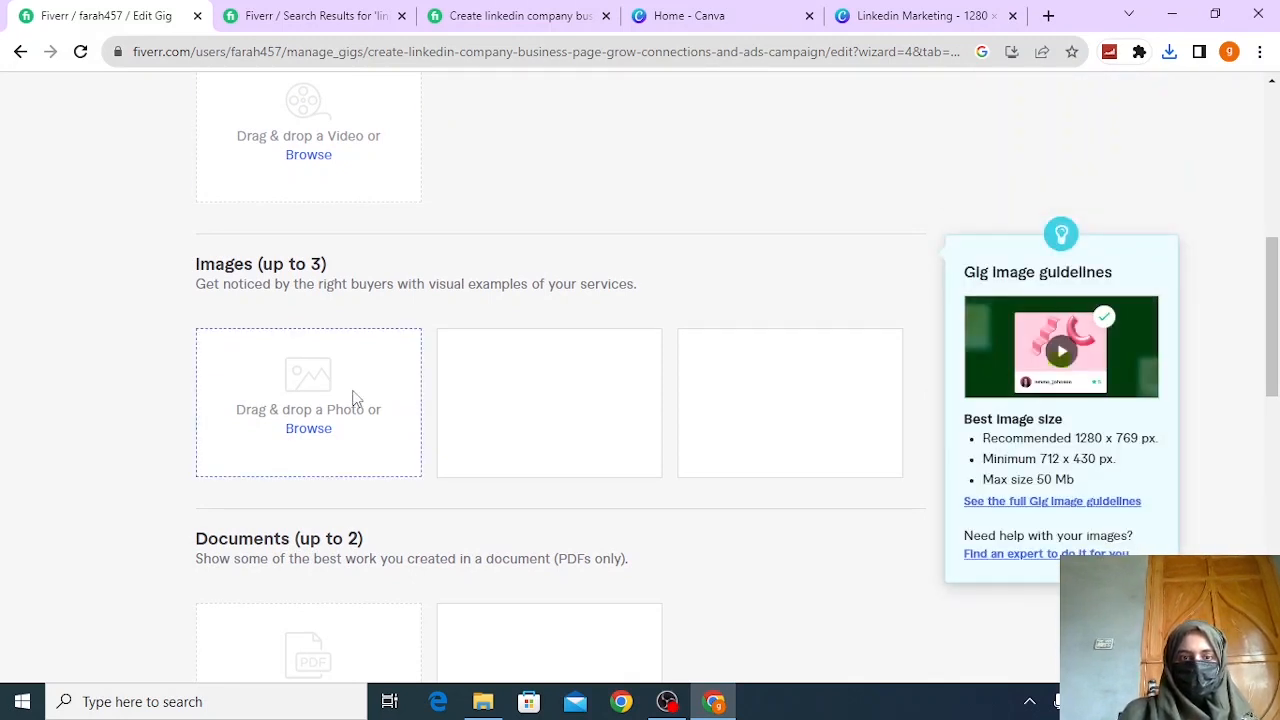
left_click(310, 430)
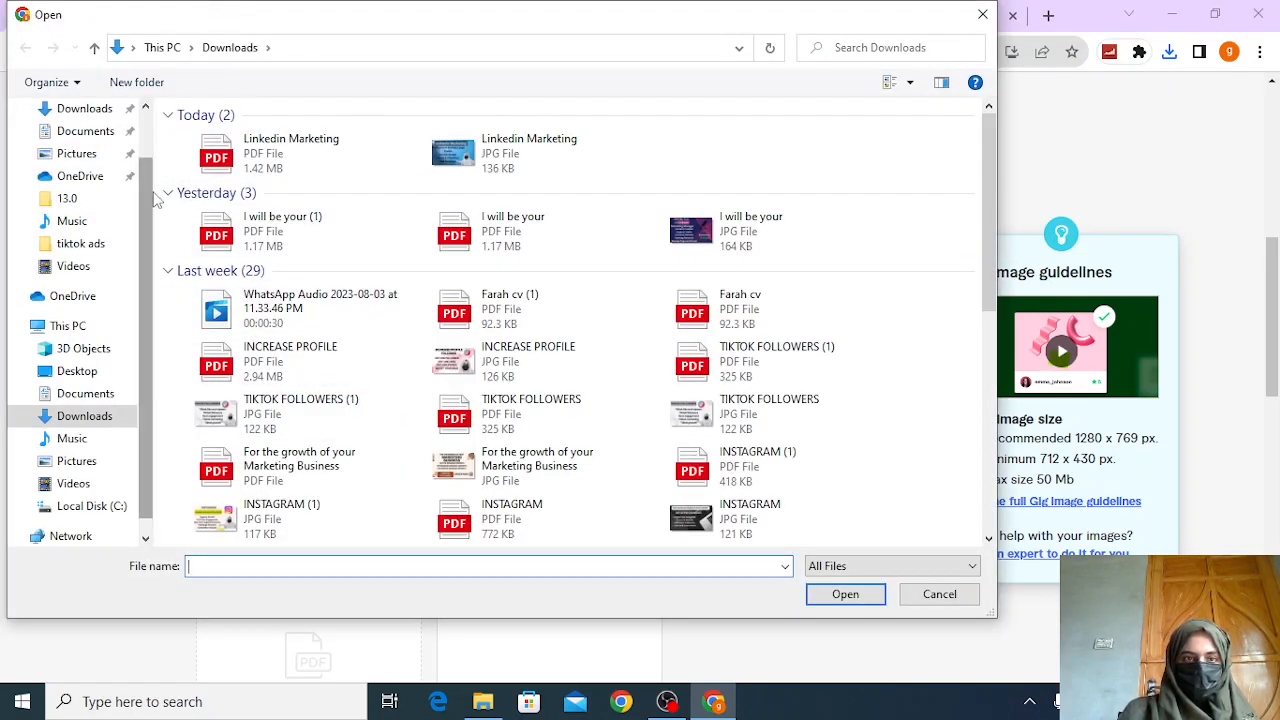
scroll(143, 210, "up", 1)
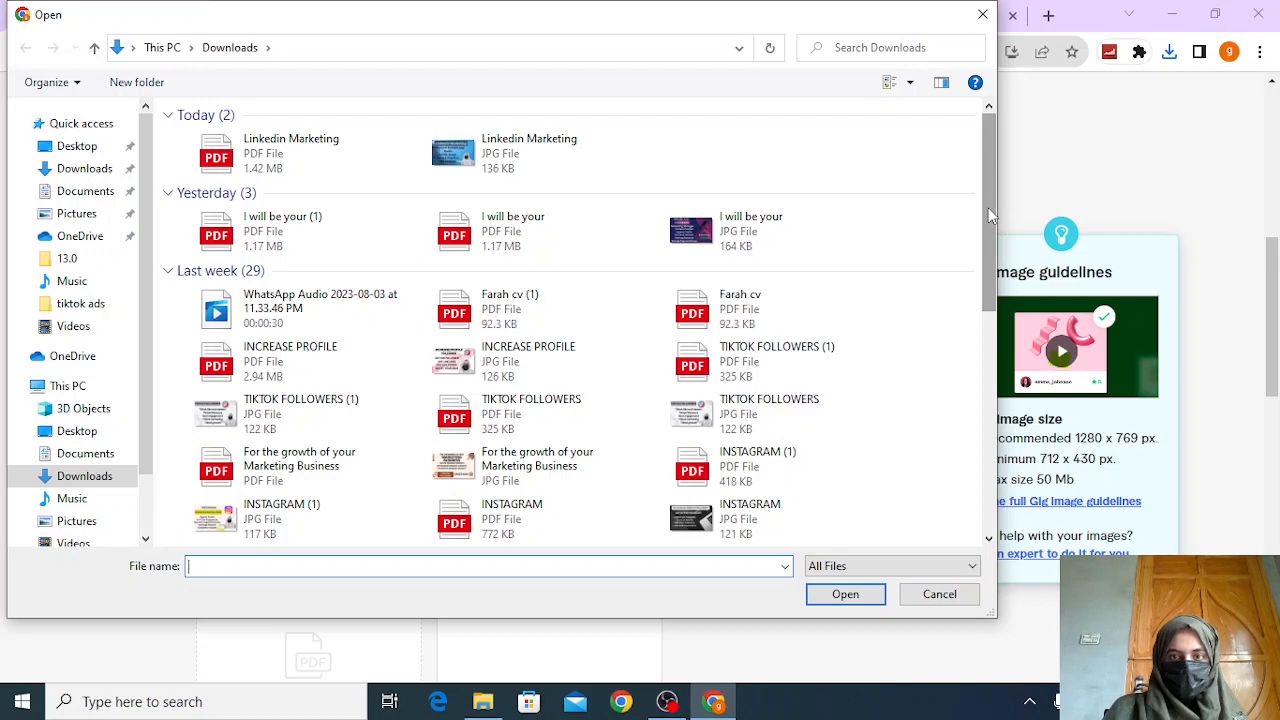
scroll(988, 207, "down", 3)
scroll(981, 178, "up", 3)
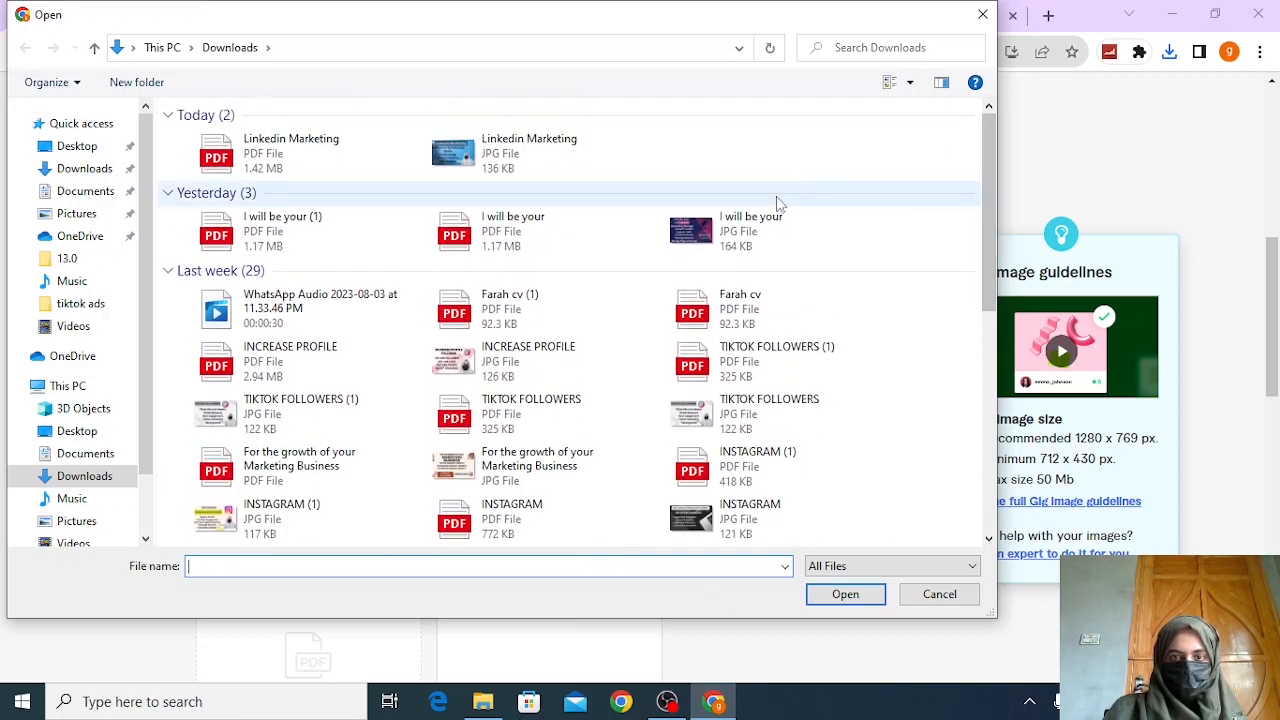
left_click(778, 232)
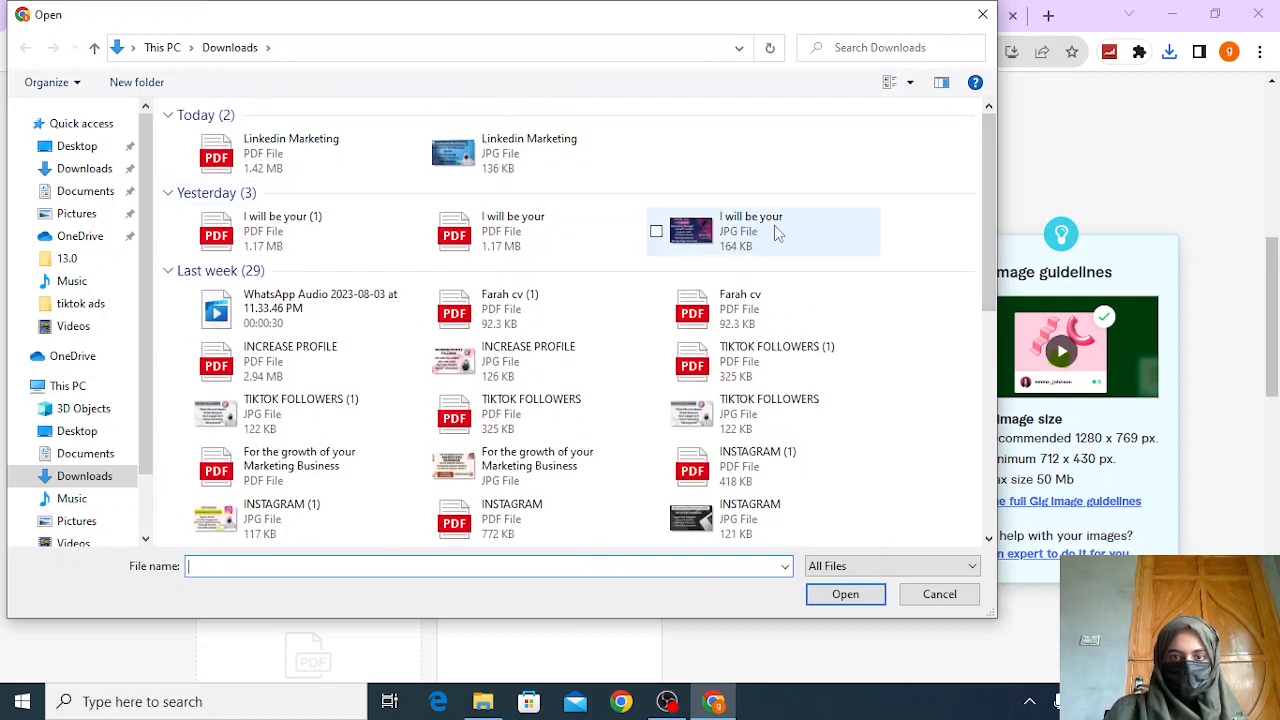
left_click(846, 596)
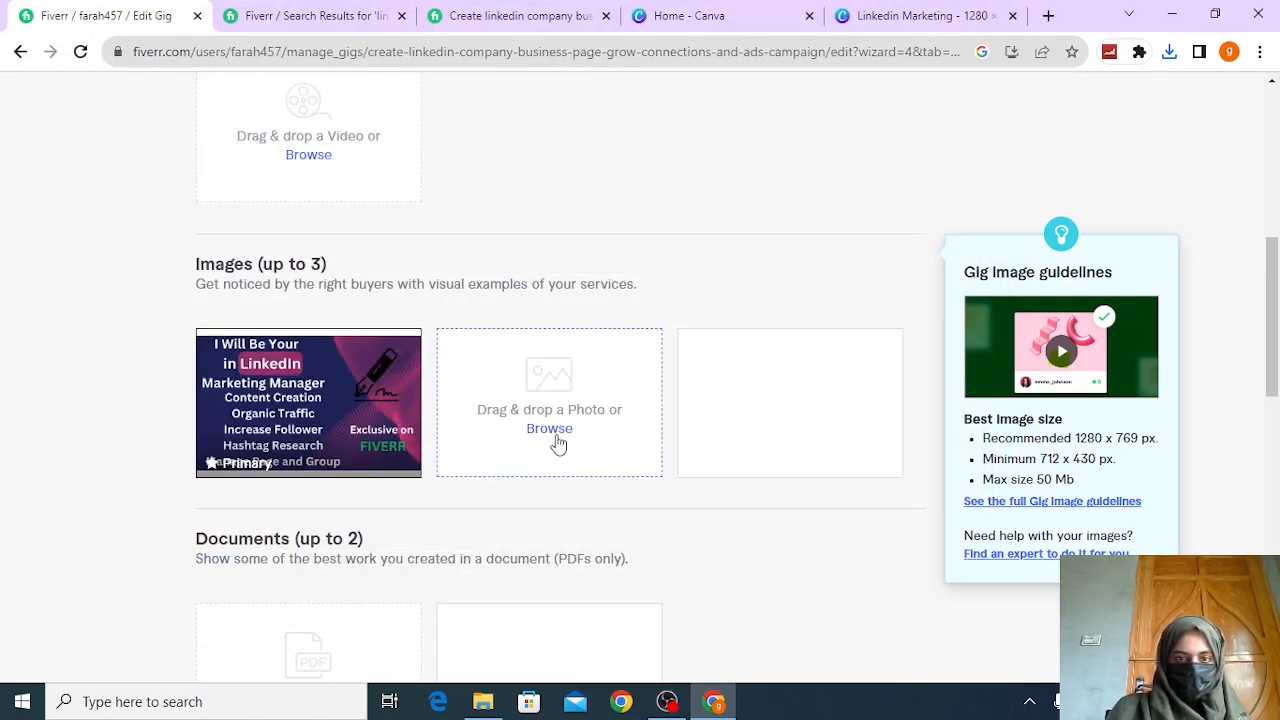
Upload the "Linkedin Marketing" JPG from the Downloads folder as the second gig image
left_click(562, 430)
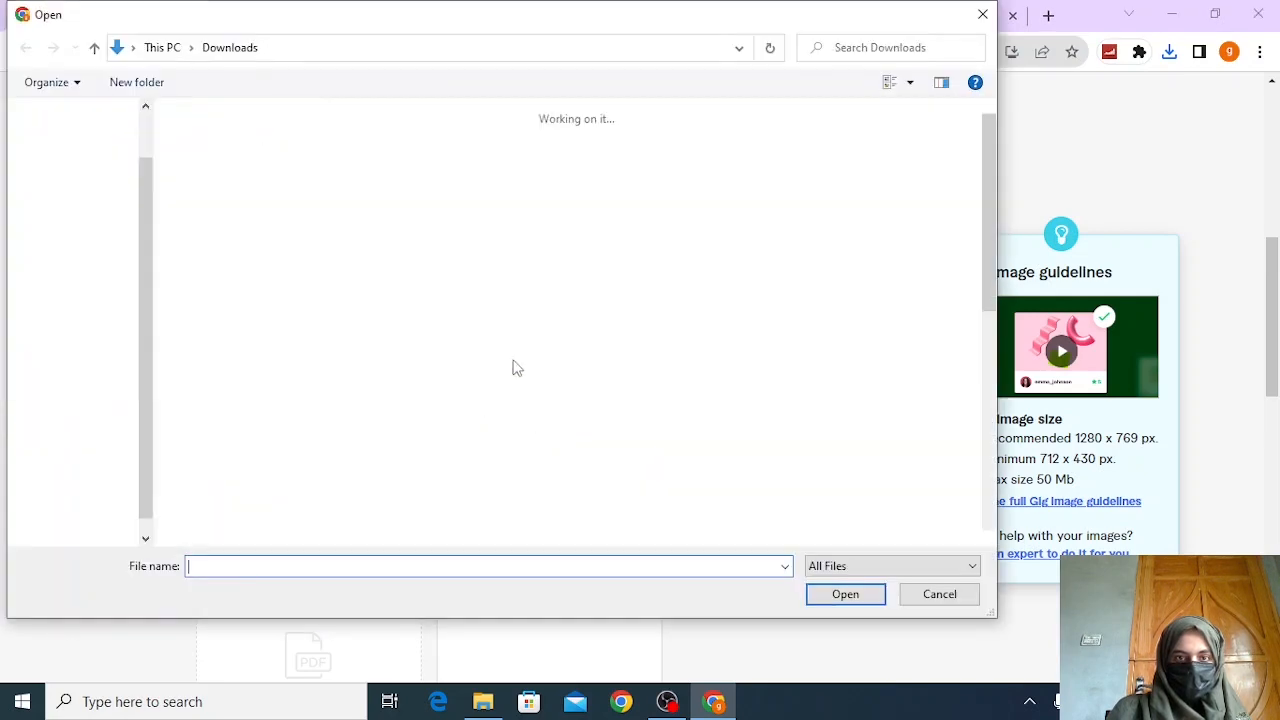
left_click(540, 155)
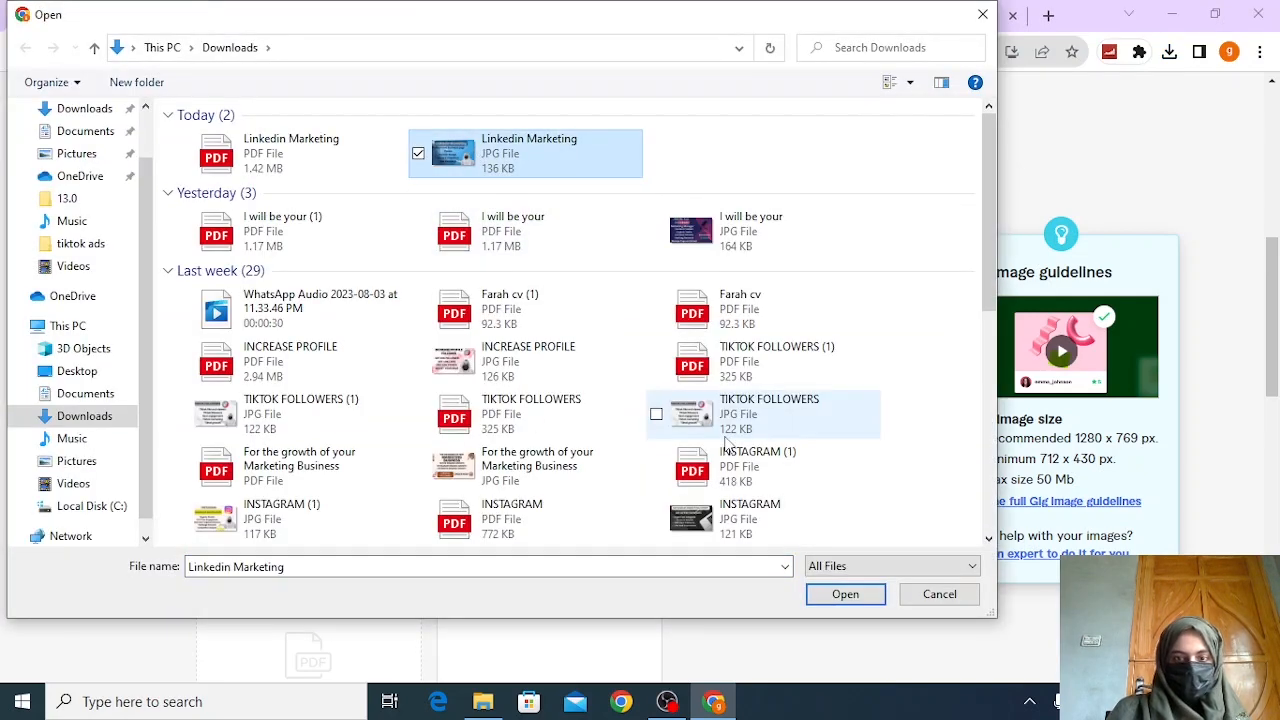
left_click(845, 594)
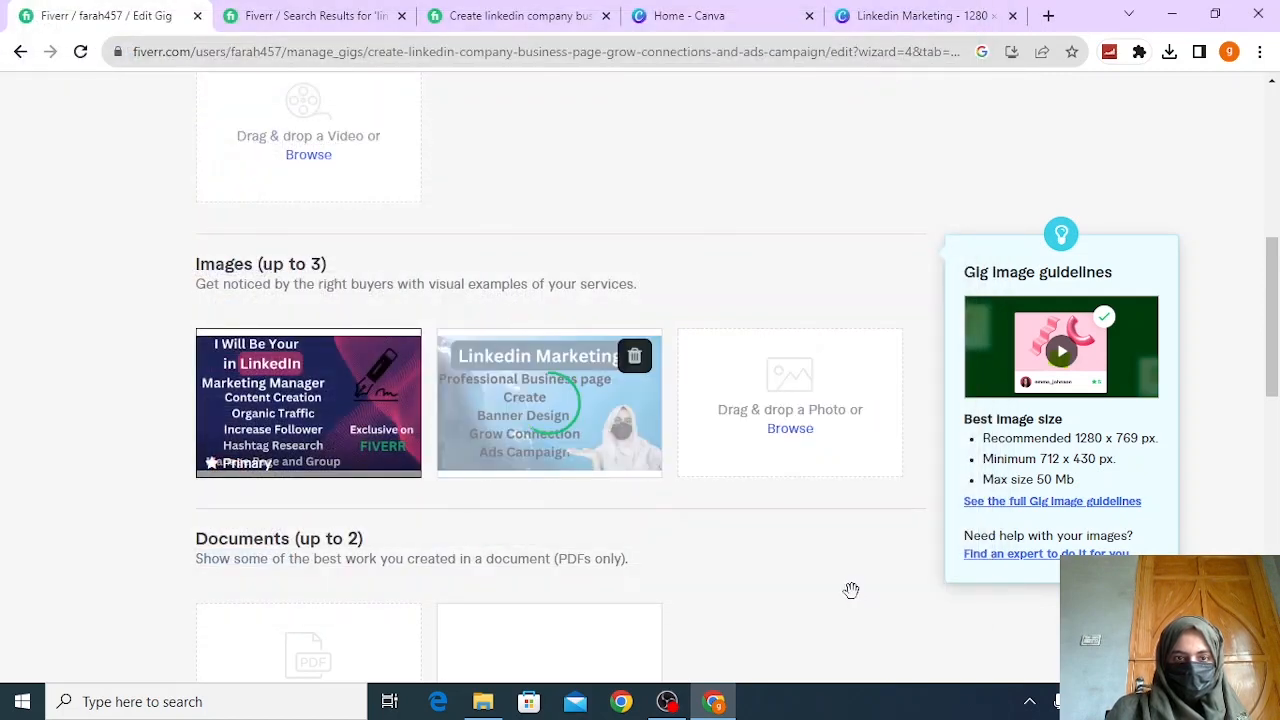
Find the LinkedIn ads campaign design among the older downloads and upload it as the third gig image
left_click(790, 430)
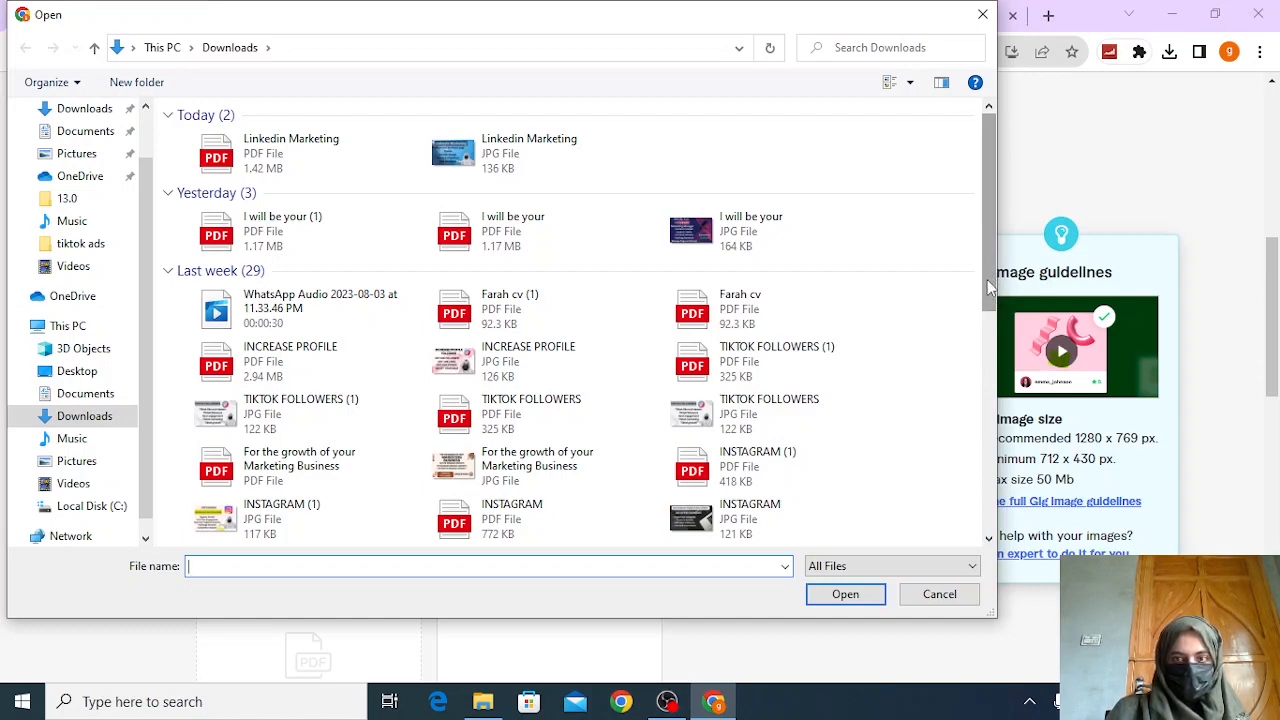
left_click_drag(986, 279, 993, 408)
scroll(993, 408, "down", 2)
left_click(522, 412)
left_click(845, 594)
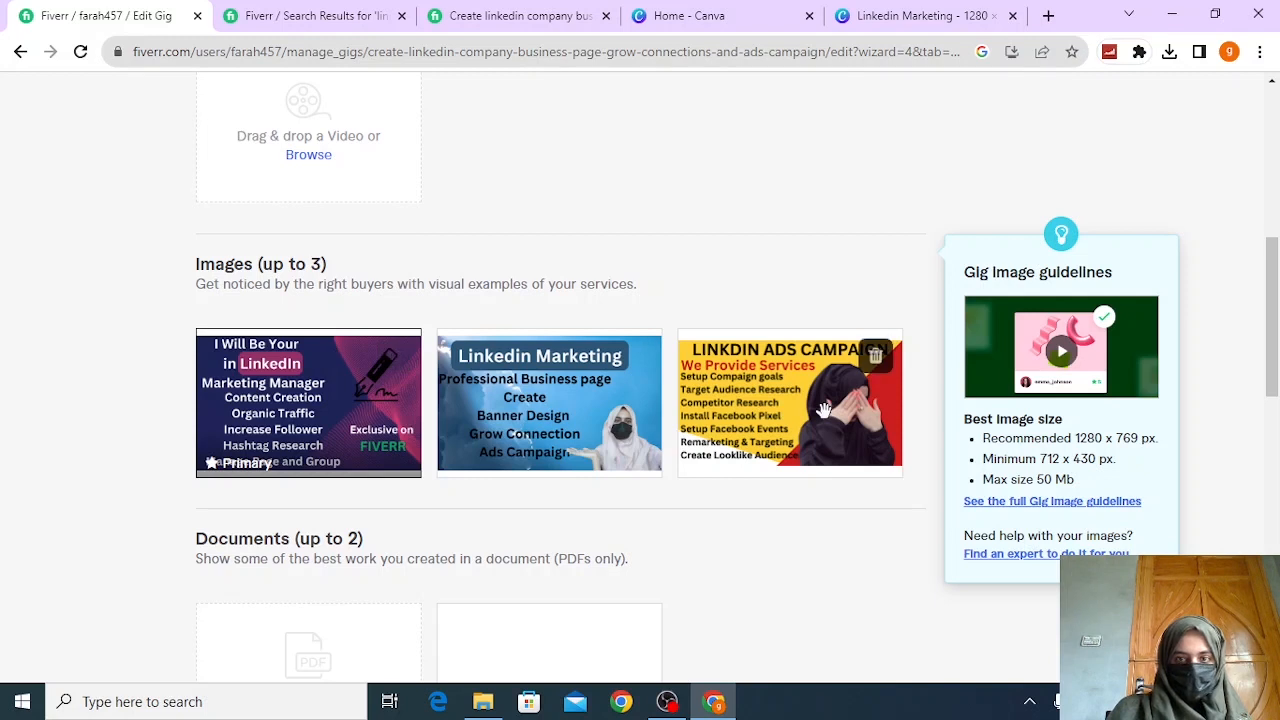
Upload the "I will be your" PDF from Downloads as the first gig document
left_click_drag(1274, 321, 1274, 367)
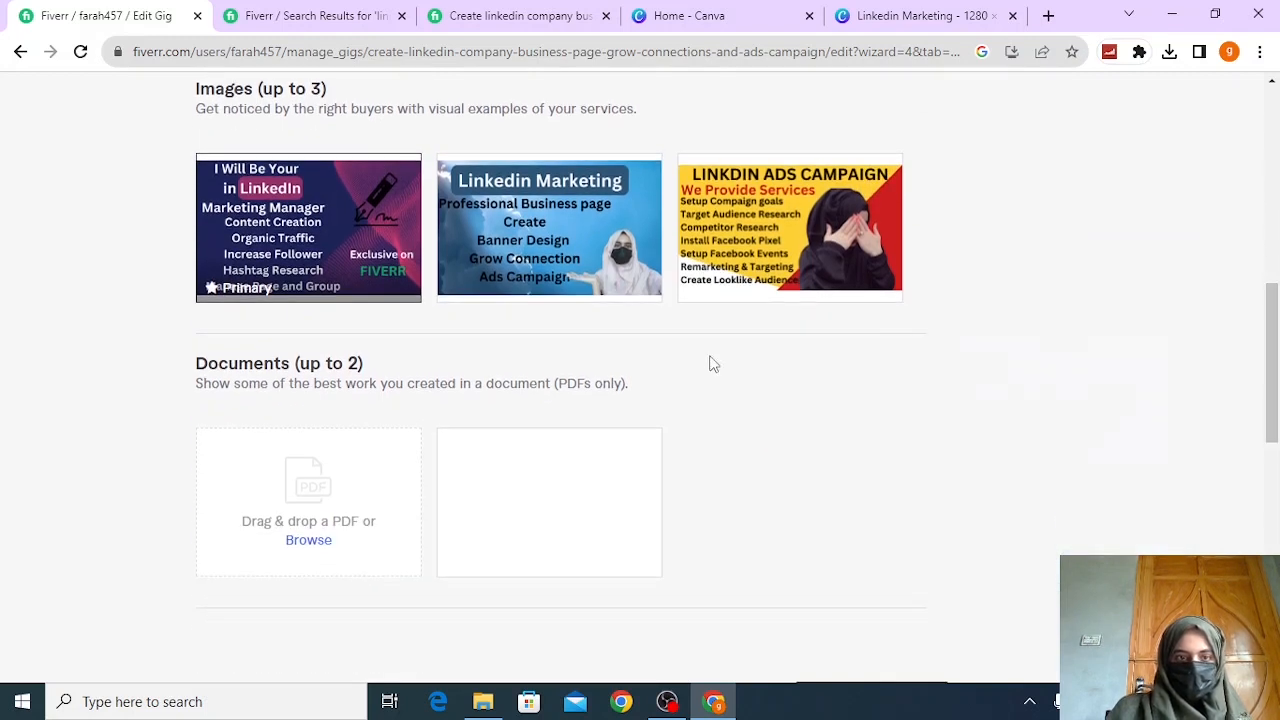
left_click(311, 541)
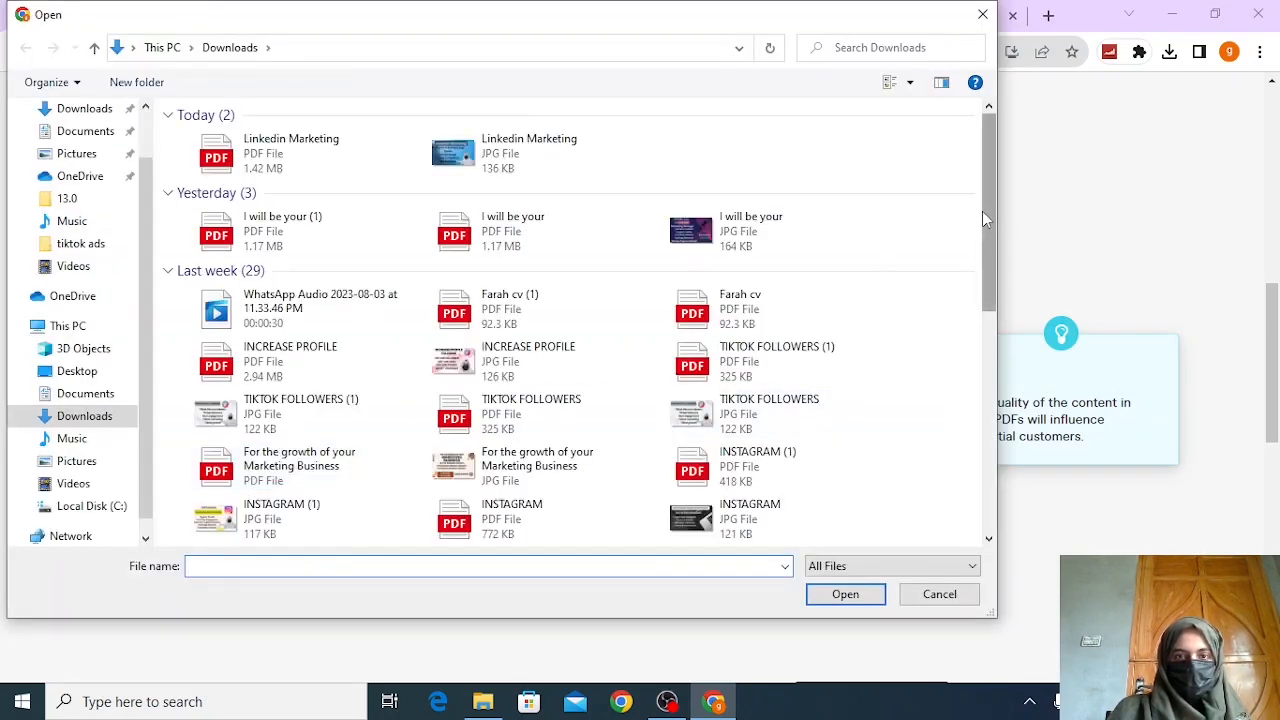
left_click(447, 240)
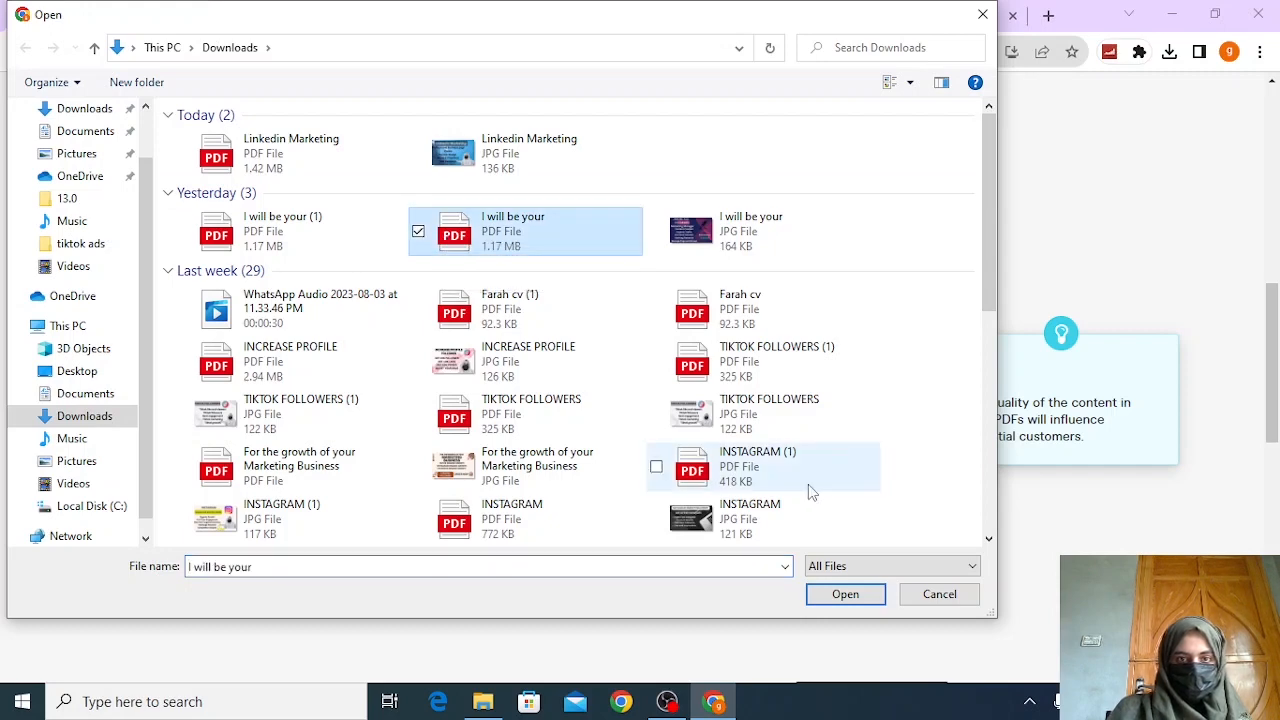
left_click(846, 594)
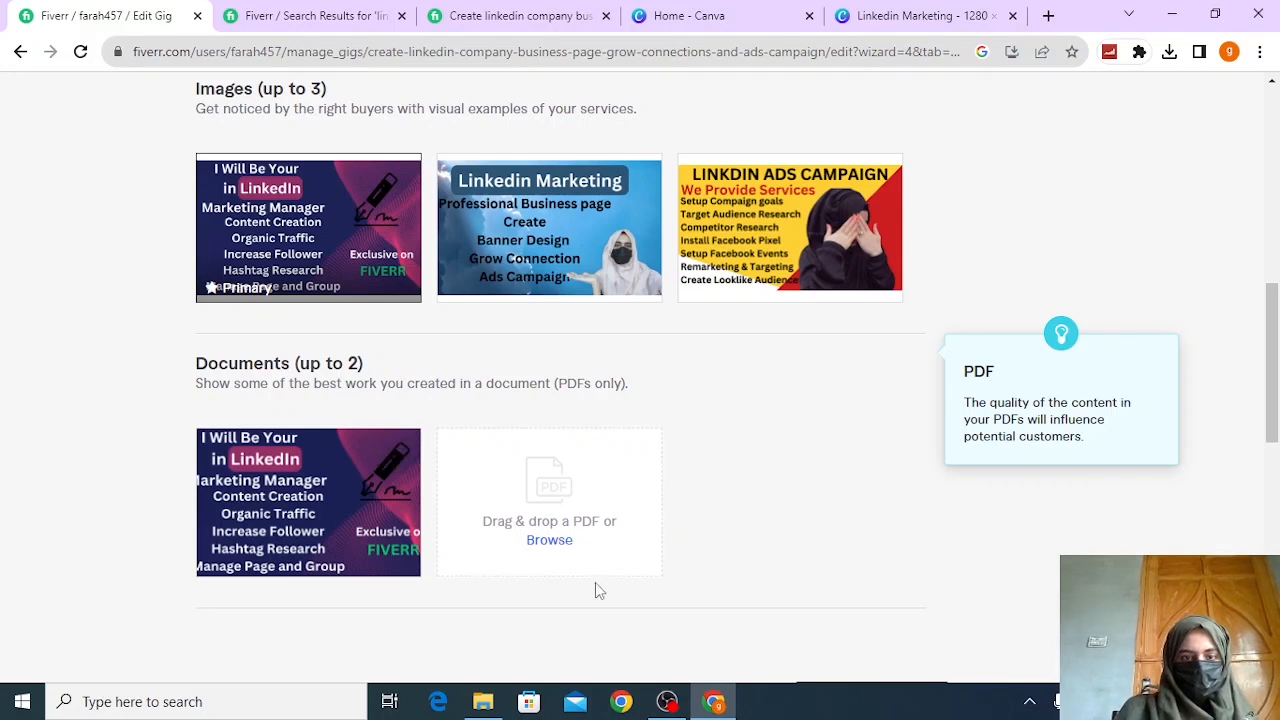
Upload the "Linkedin Marketing" PDF from Downloads as the second gig document
left_click(550, 541)
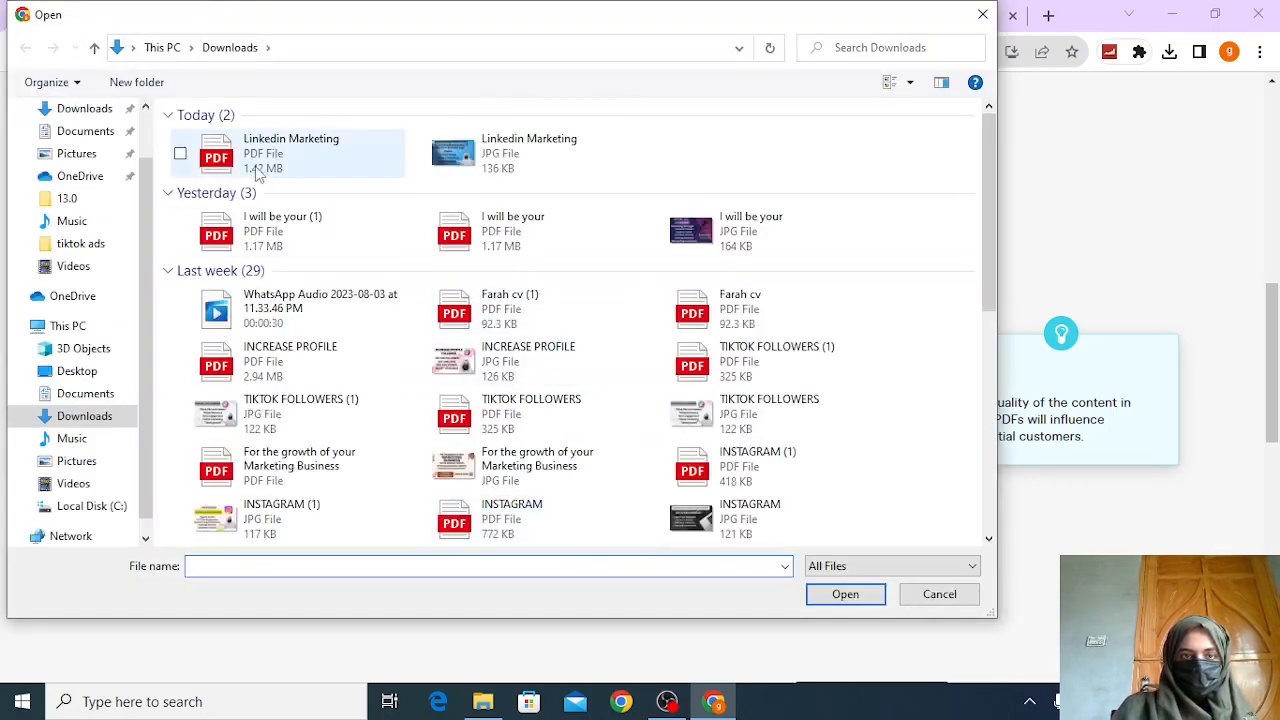
left_click(228, 163)
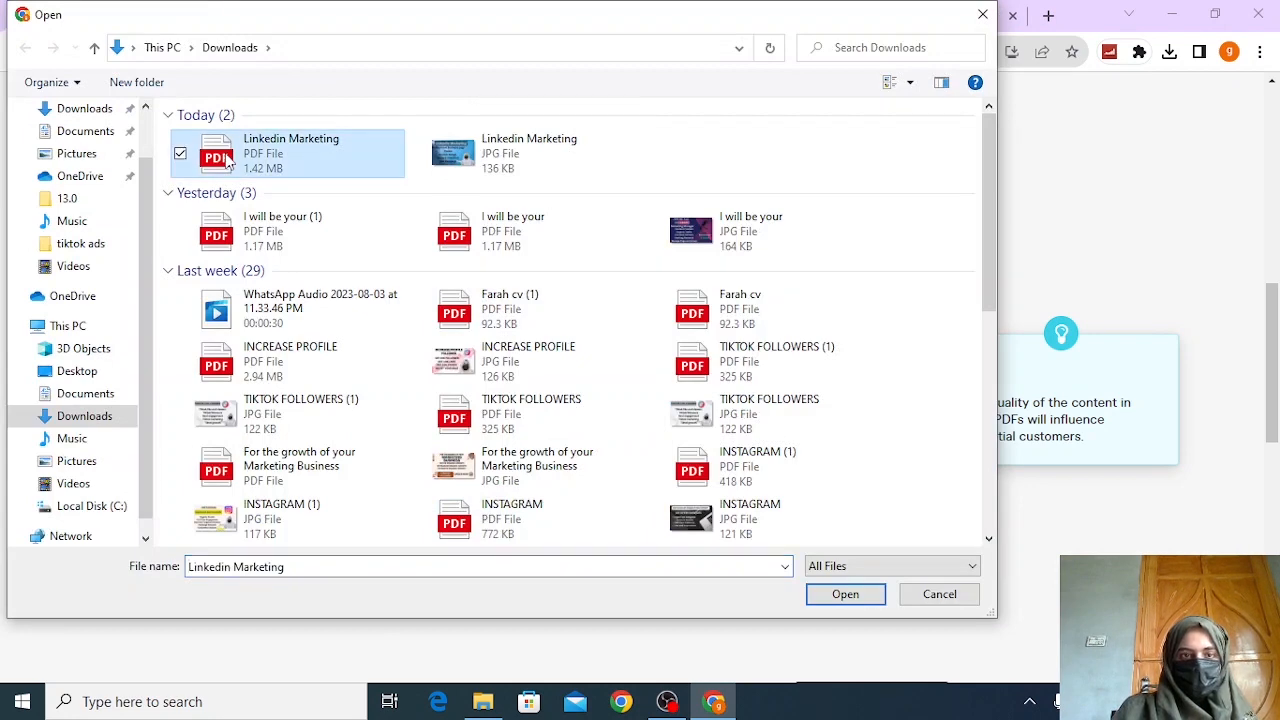
left_click(845, 595)
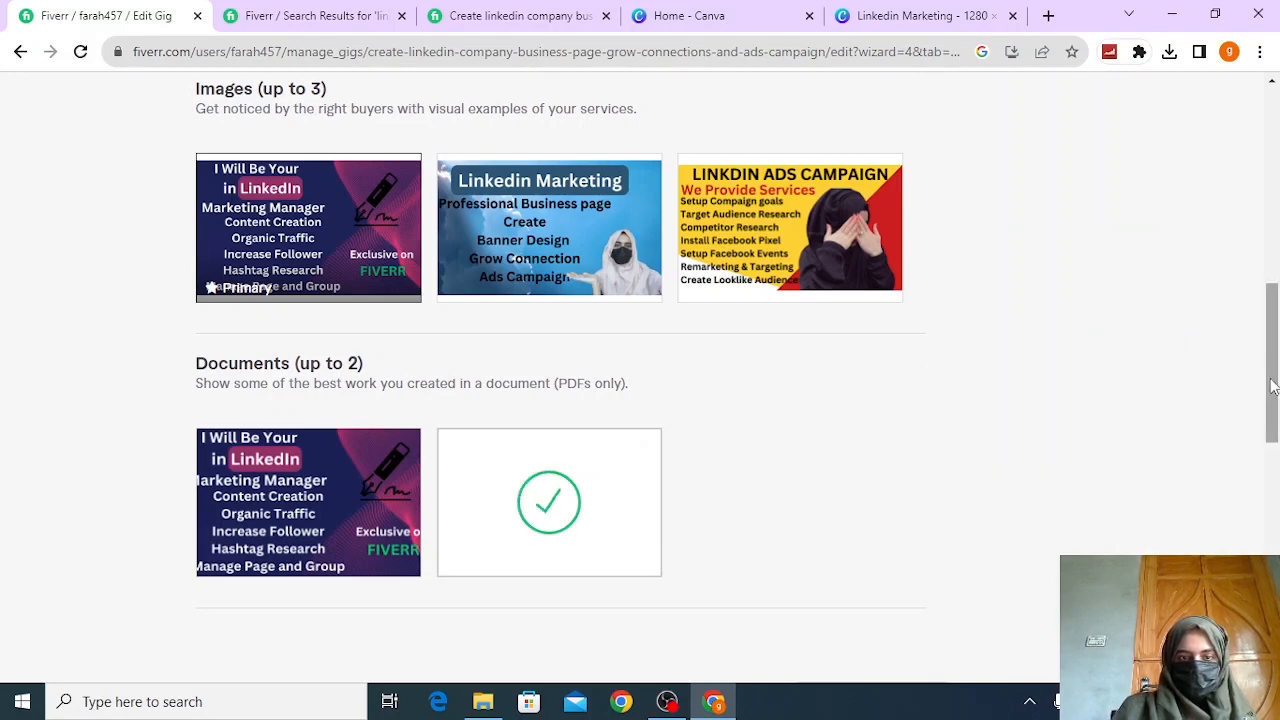
Look over the filled gig gallery, save it and continue to the publishing stage
left_click_drag(1272, 388, 1268, 248)
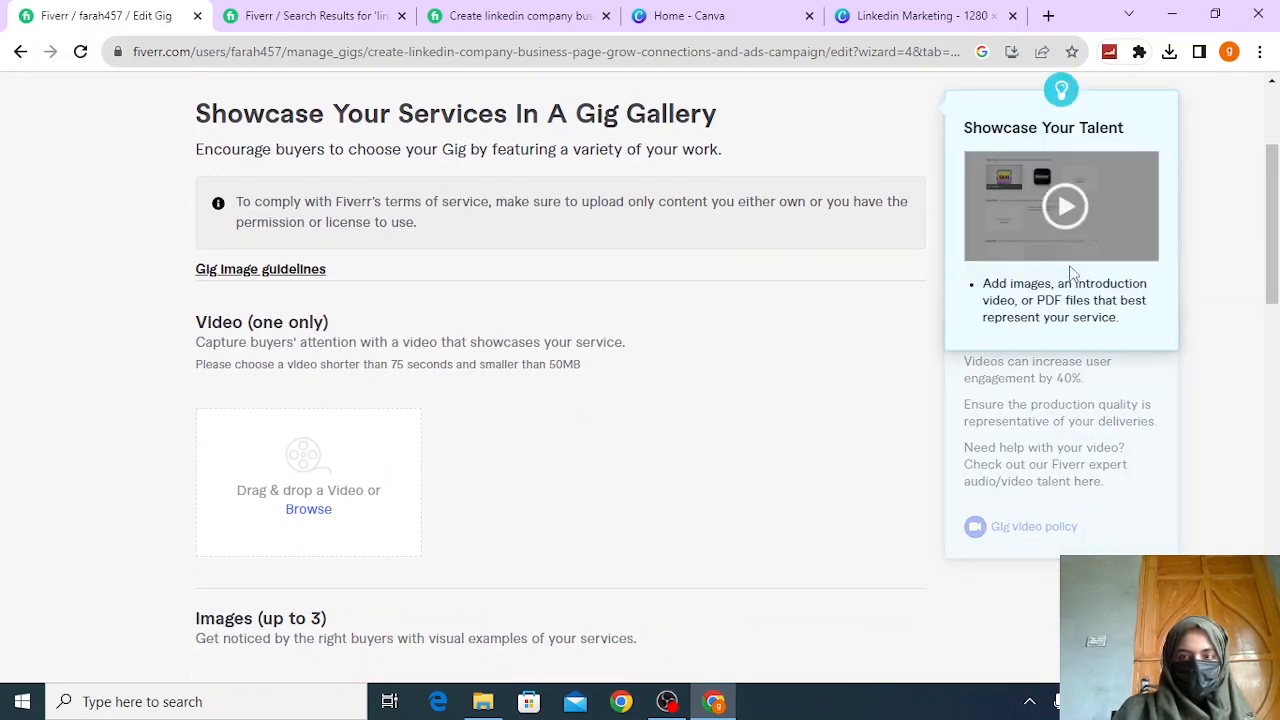
left_click_drag(1272, 220, 1272, 445)
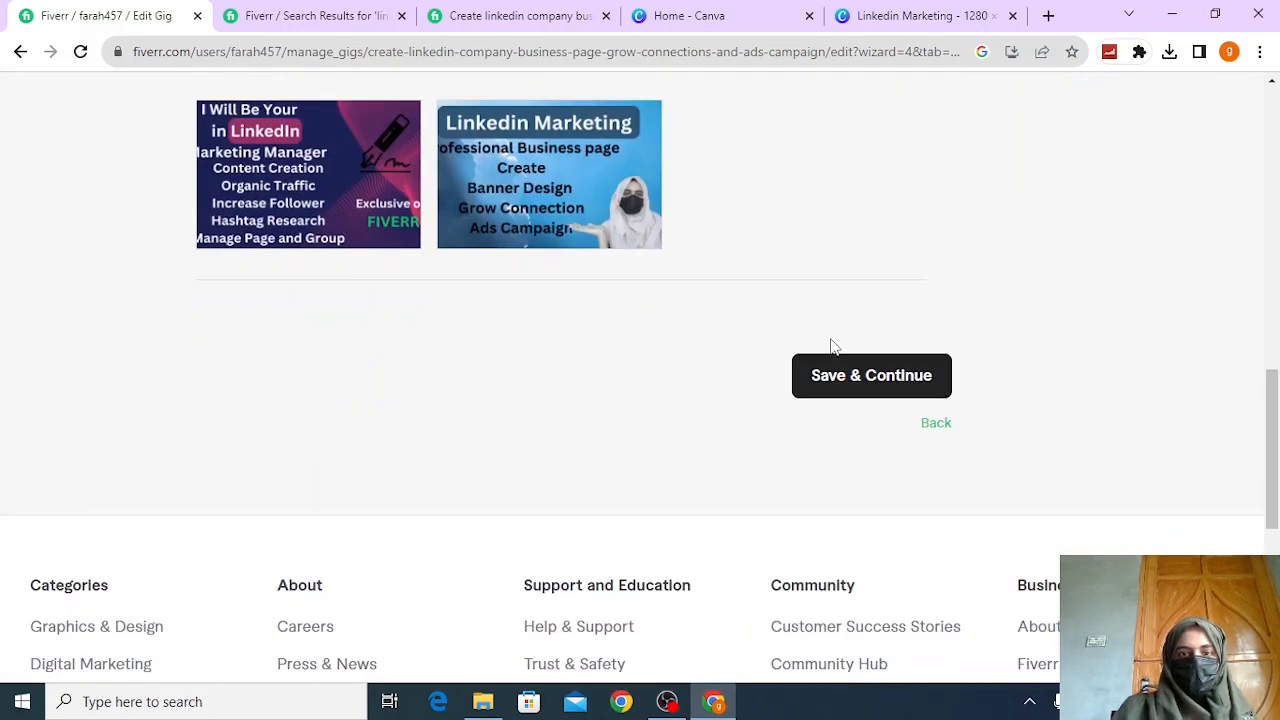
left_click(878, 380)
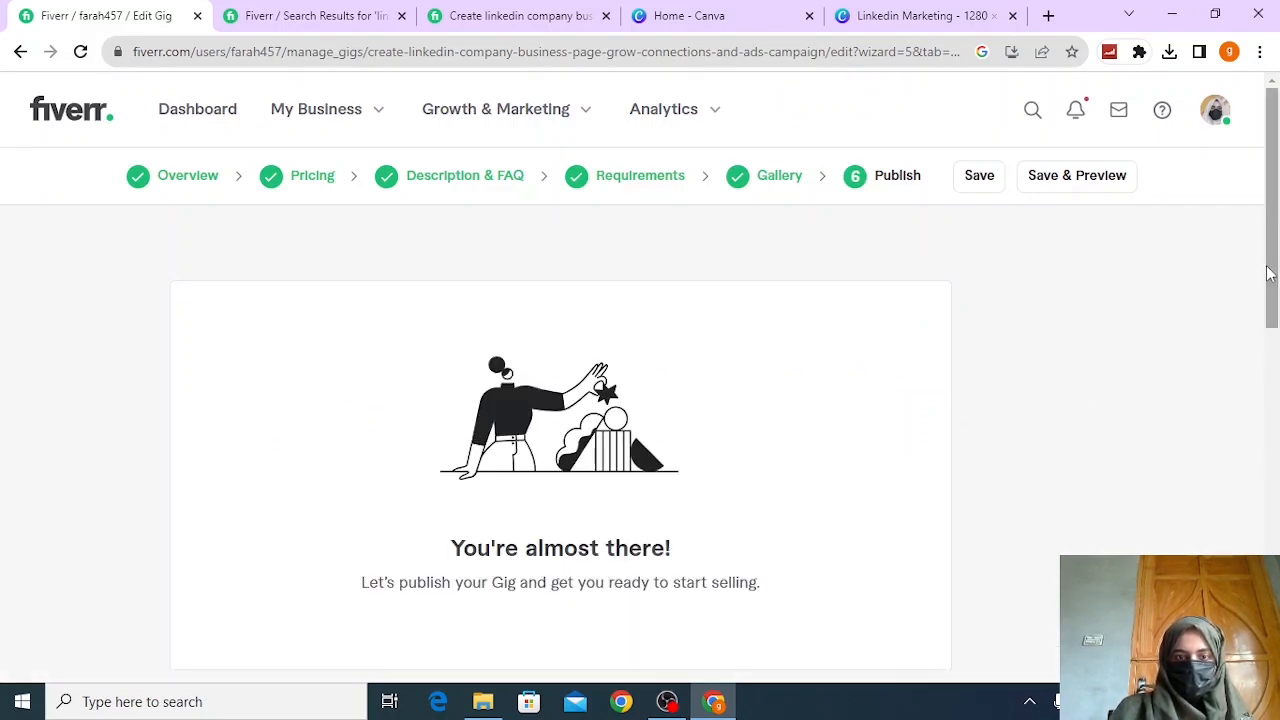
Publish the LinkedIn gig and finish the wizard to return to the gigs list
left_click_drag(1268, 280, 1271, 363)
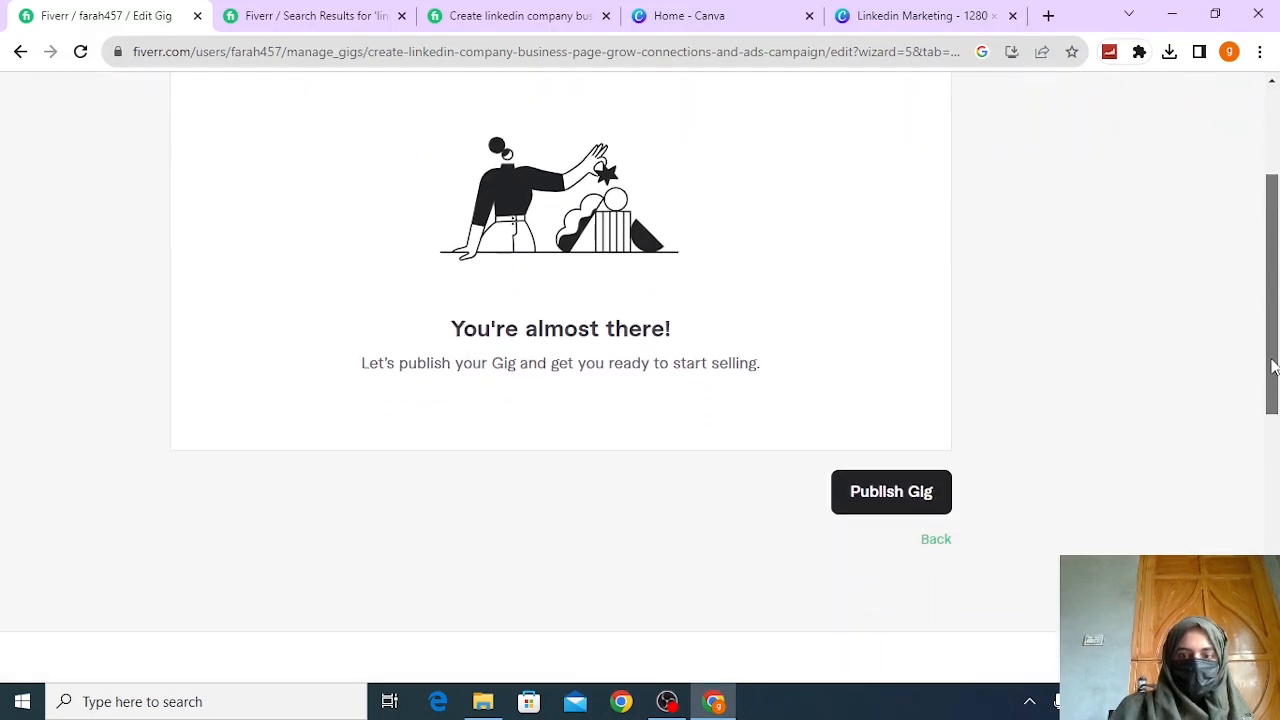
left_click(893, 490)
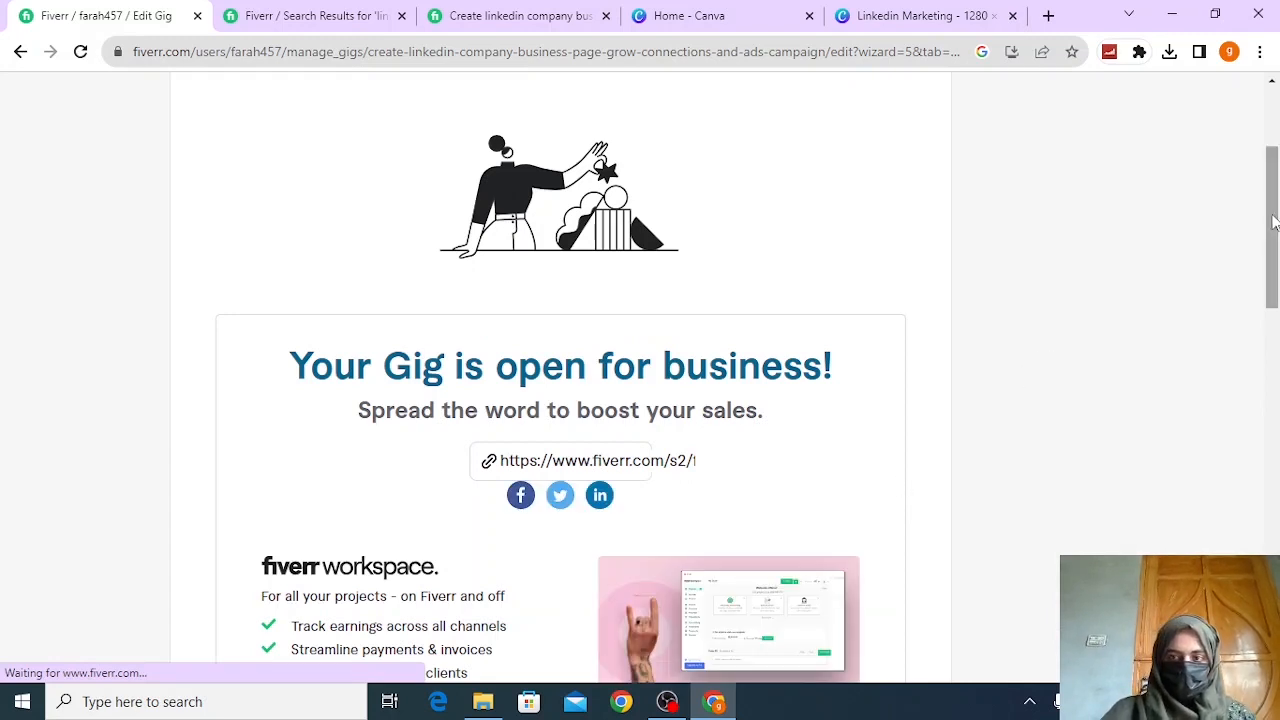
left_click_drag(1273, 222, 1080, 400)
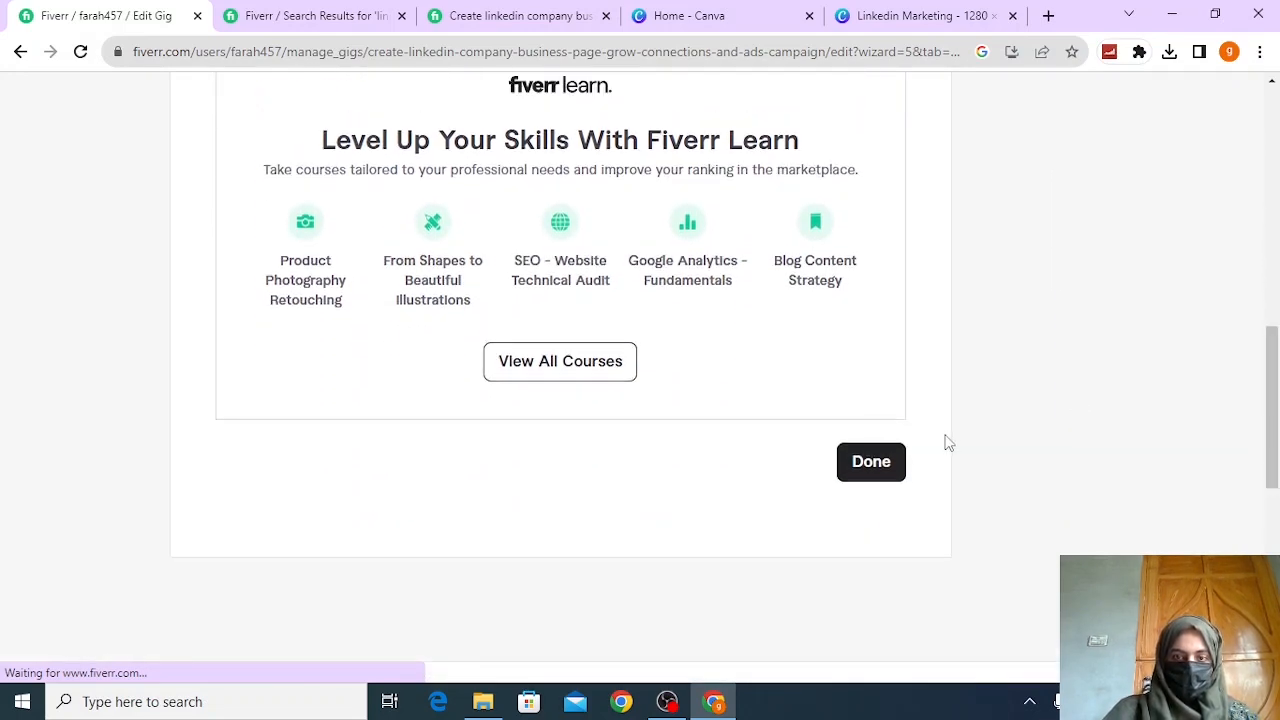
left_click(868, 471)
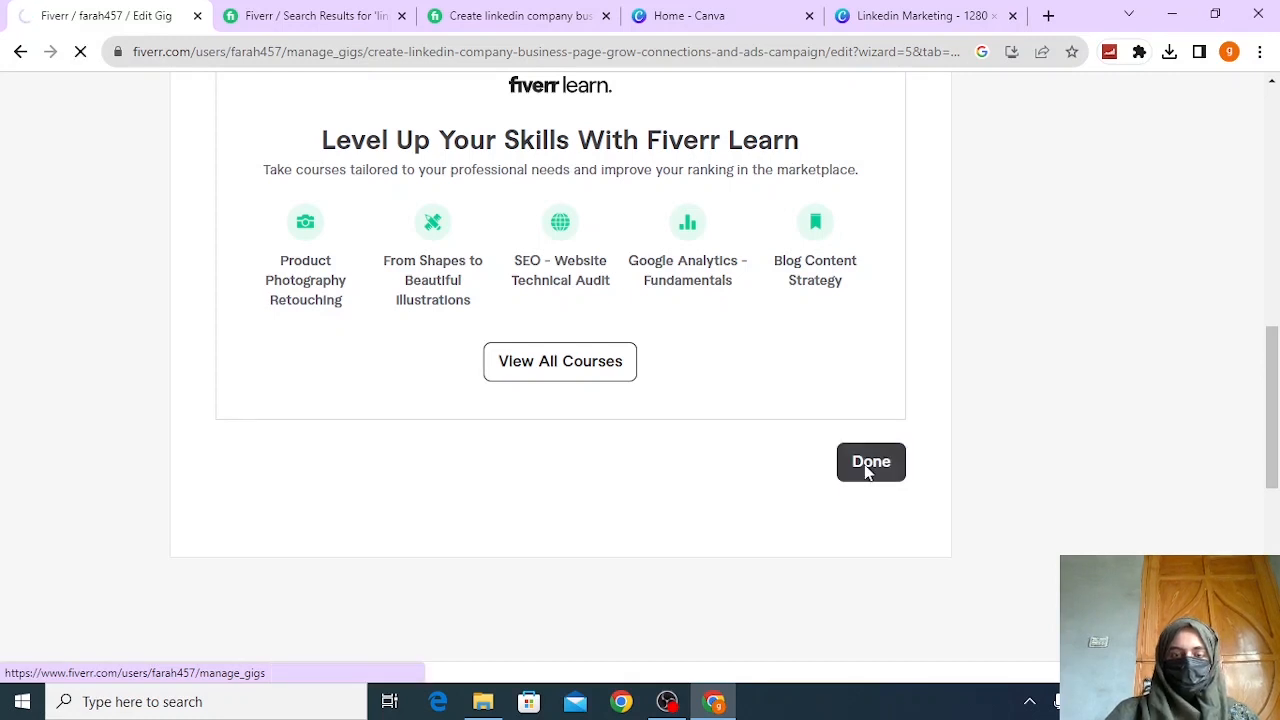
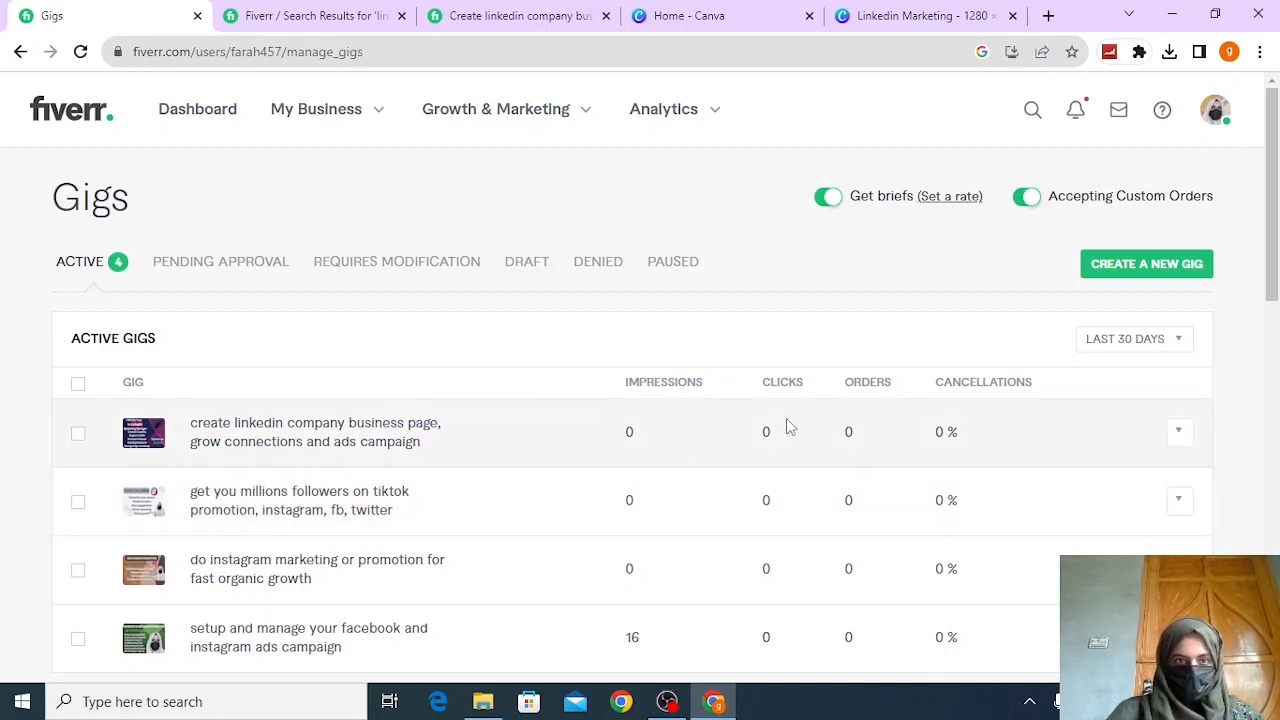
Open the seller dashboard and review the response and delivery rates, active orders, social network links and business upgrade suggestions
left_click(207, 113)
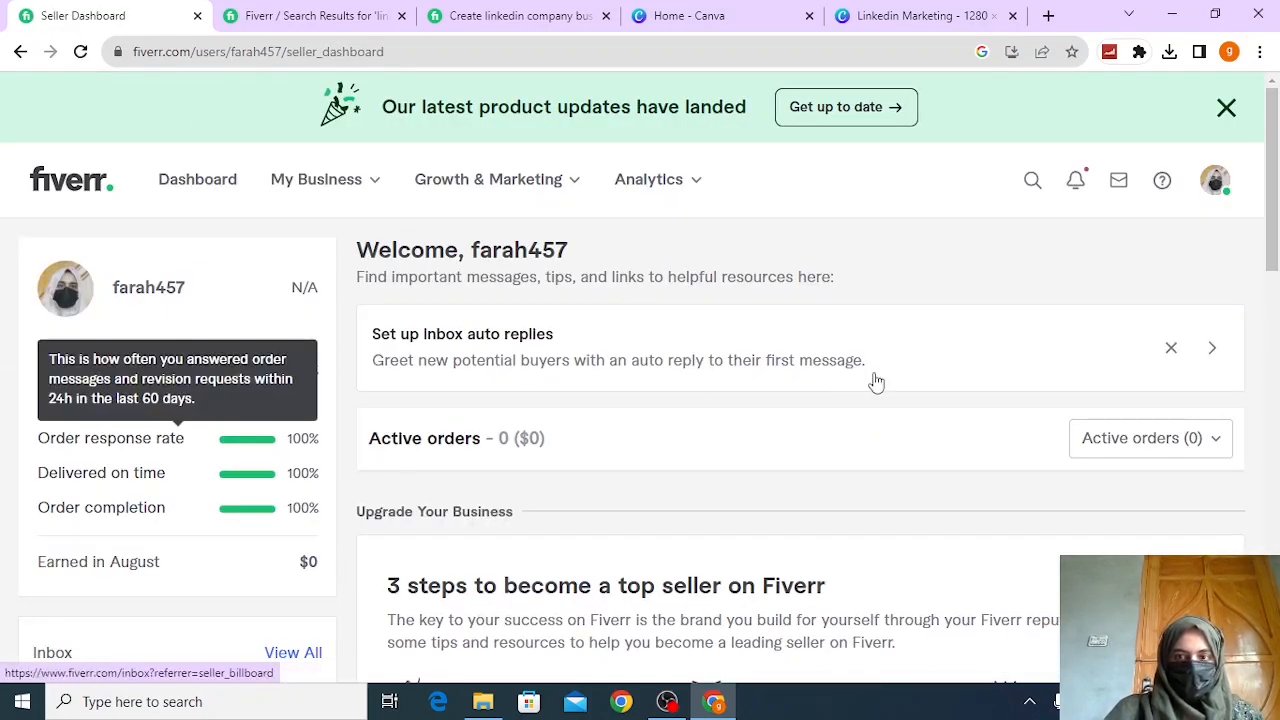
left_click_drag(1273, 214, 1273, 263)
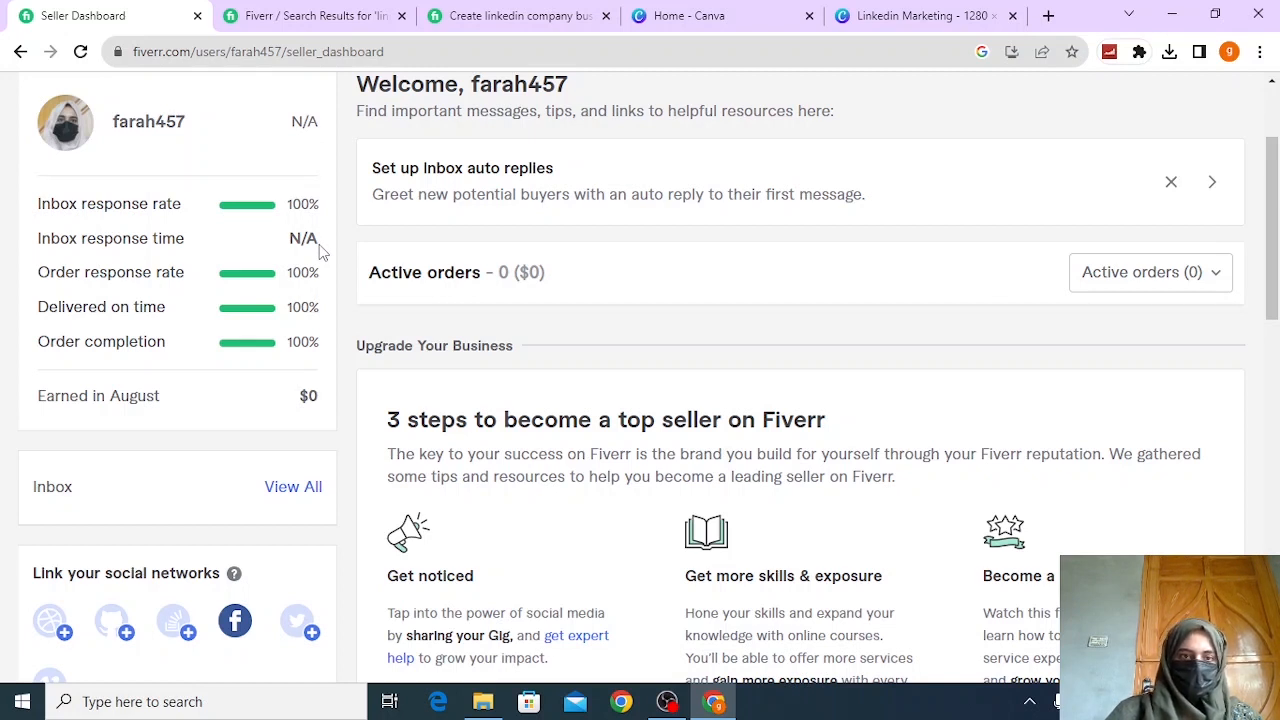
mouse_move(317, 314)
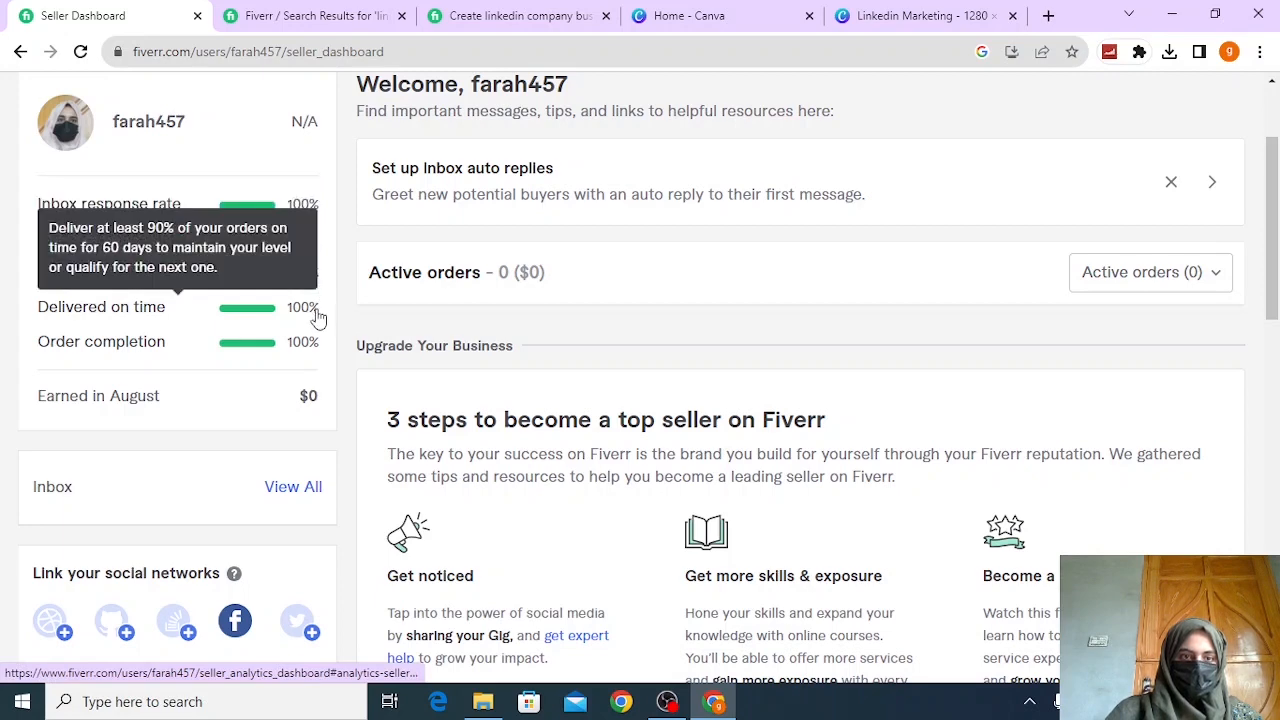
mouse_move(318, 348)
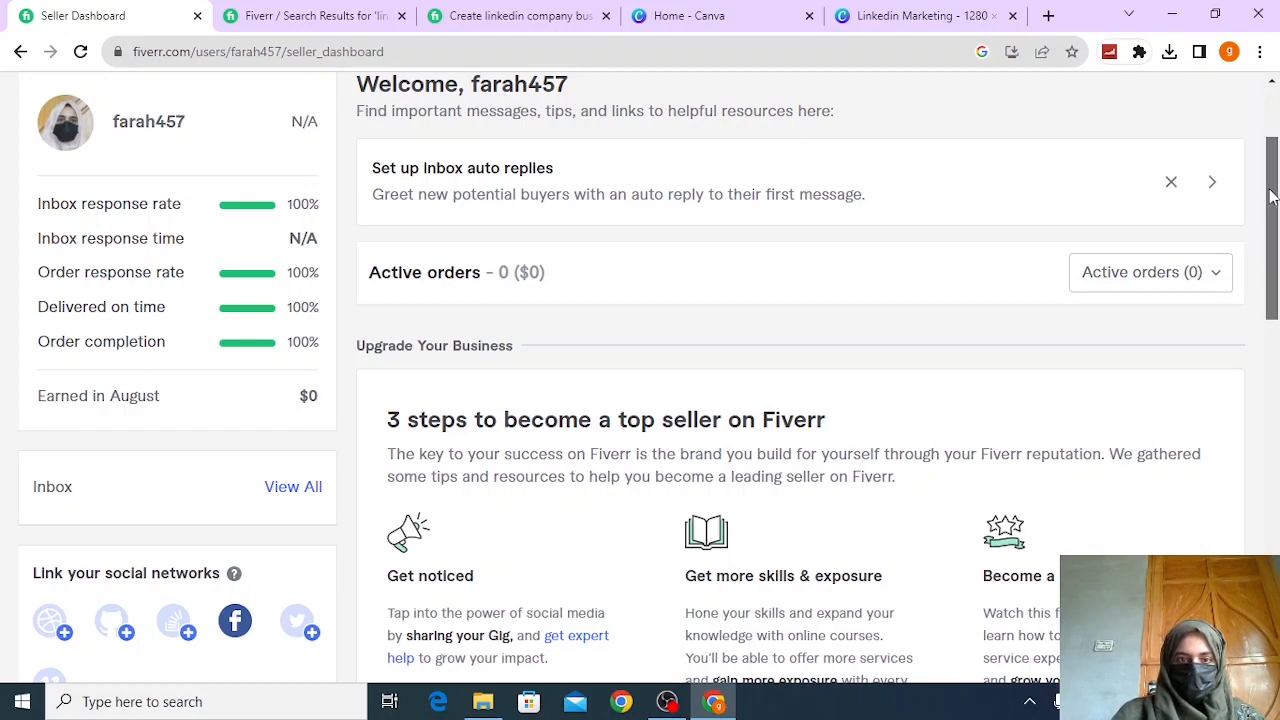
left_click_drag(1272, 196, 1272, 248)
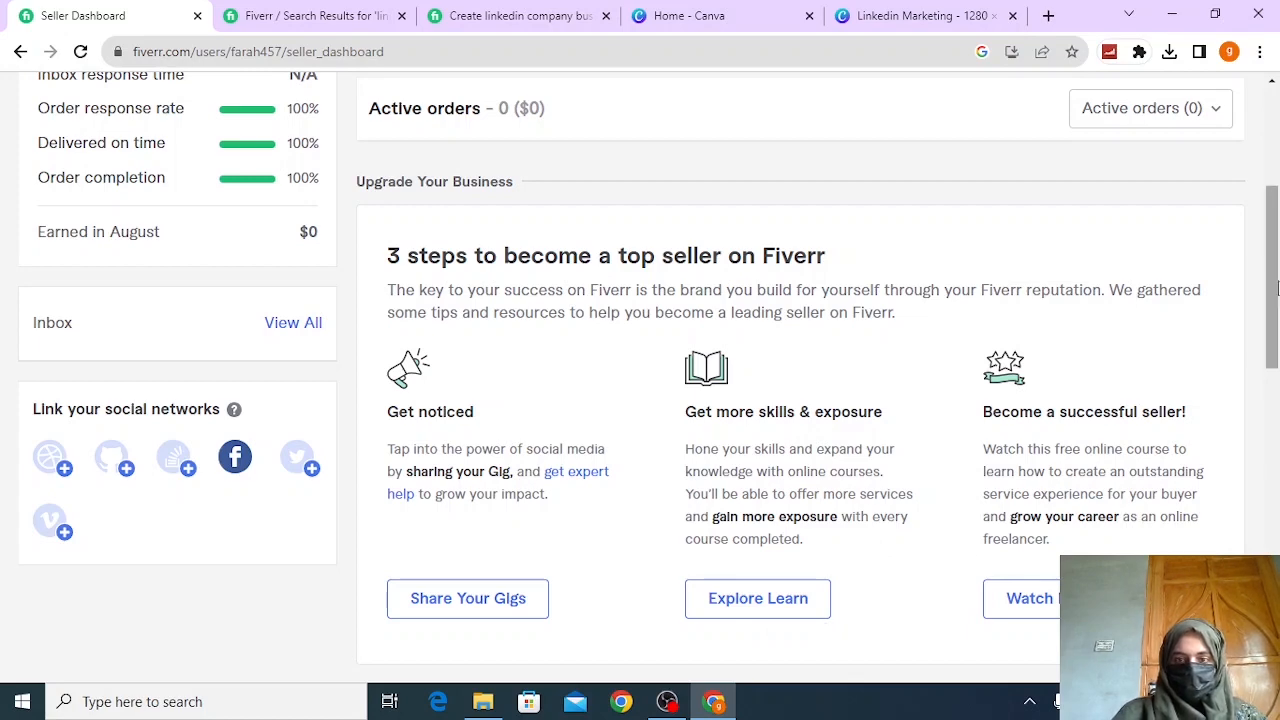
left_click_drag(1274, 288, 1272, 343)
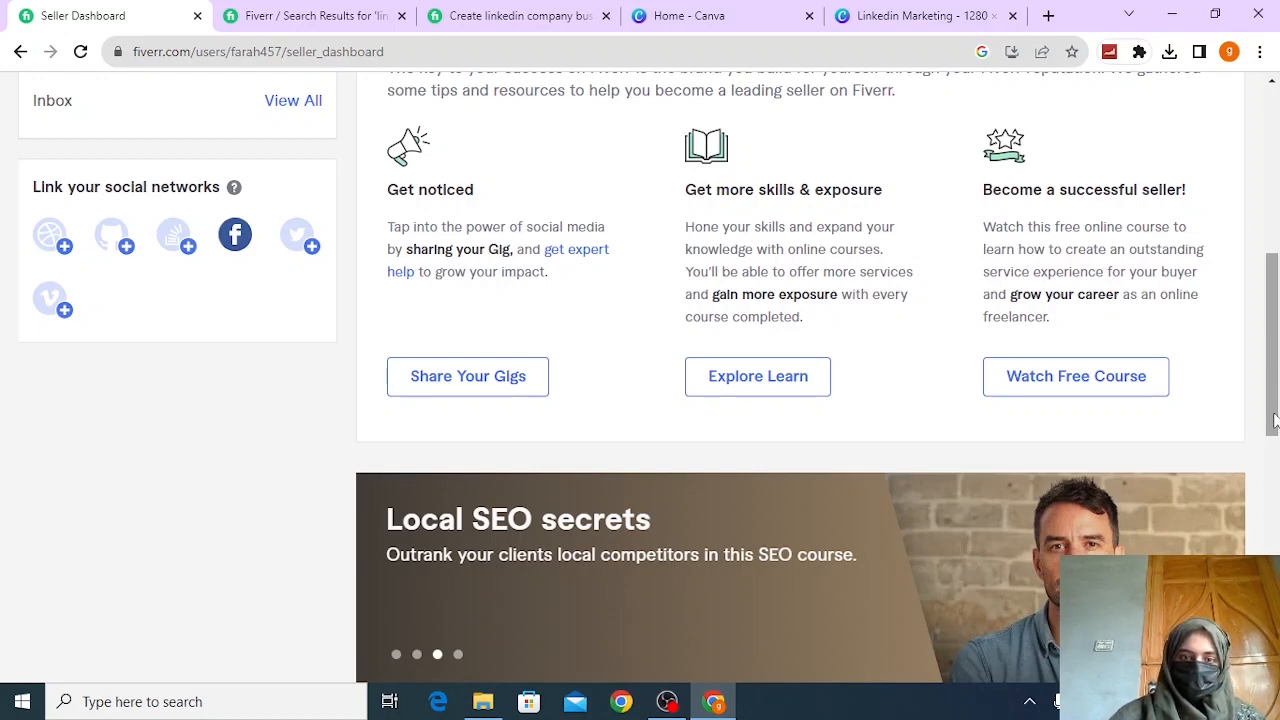
left_click_drag(1273, 420, 1273, 254)
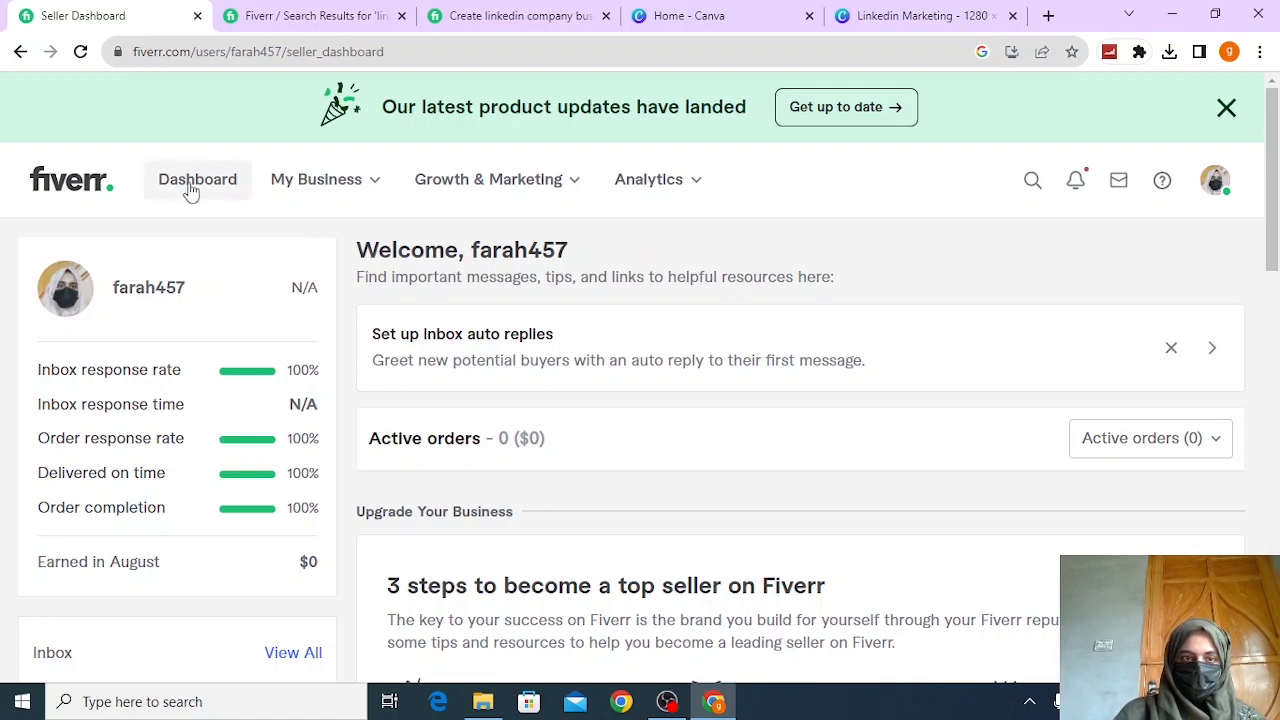
Check the seller account's earnings page and open the order management page
left_click(314, 190)
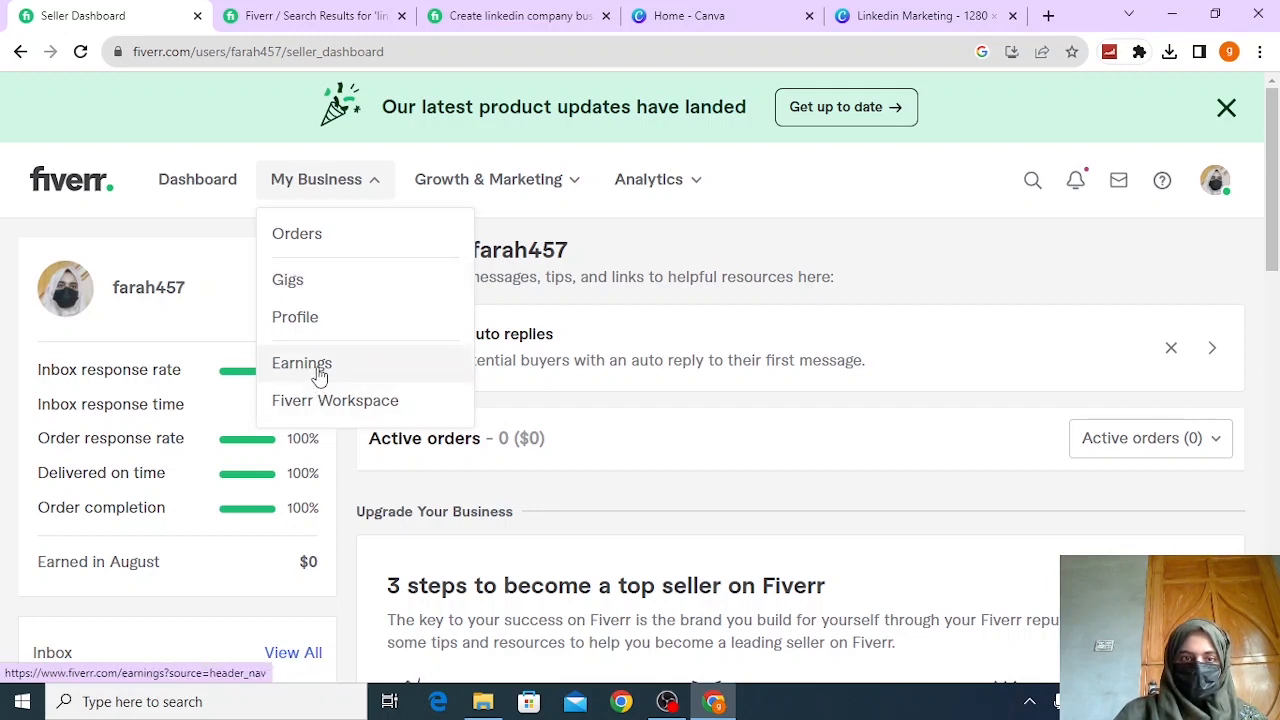
left_click(380, 371)
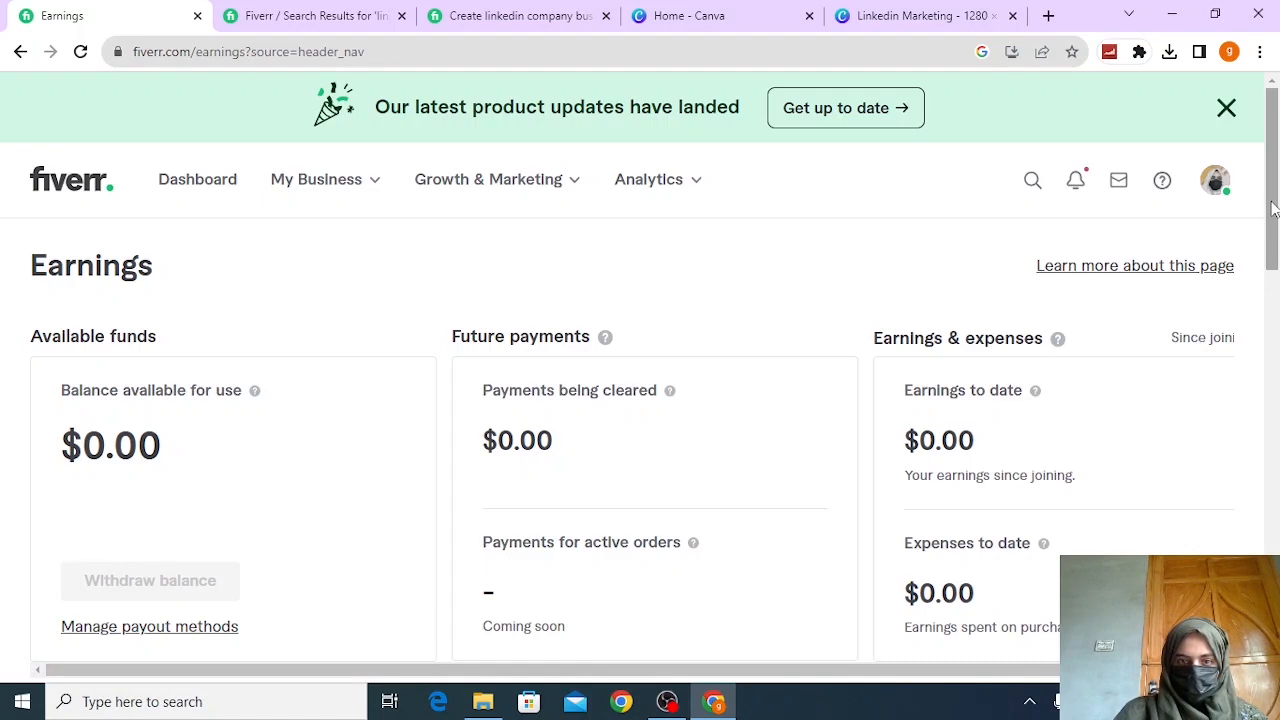
mouse_move(1275, 208)
left_mouse_down()
mouse_move(1277, 322)
mouse_move(1276, 205)
left_mouse_up()
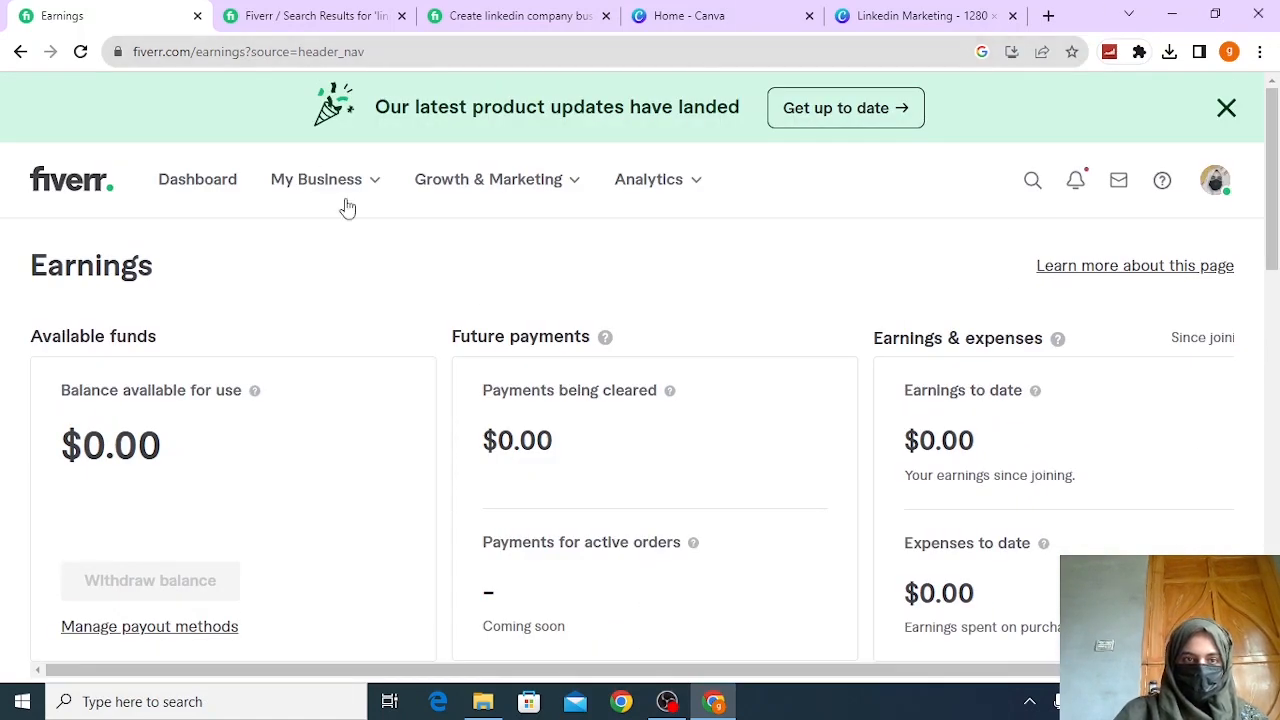
mouse_move(337, 194)
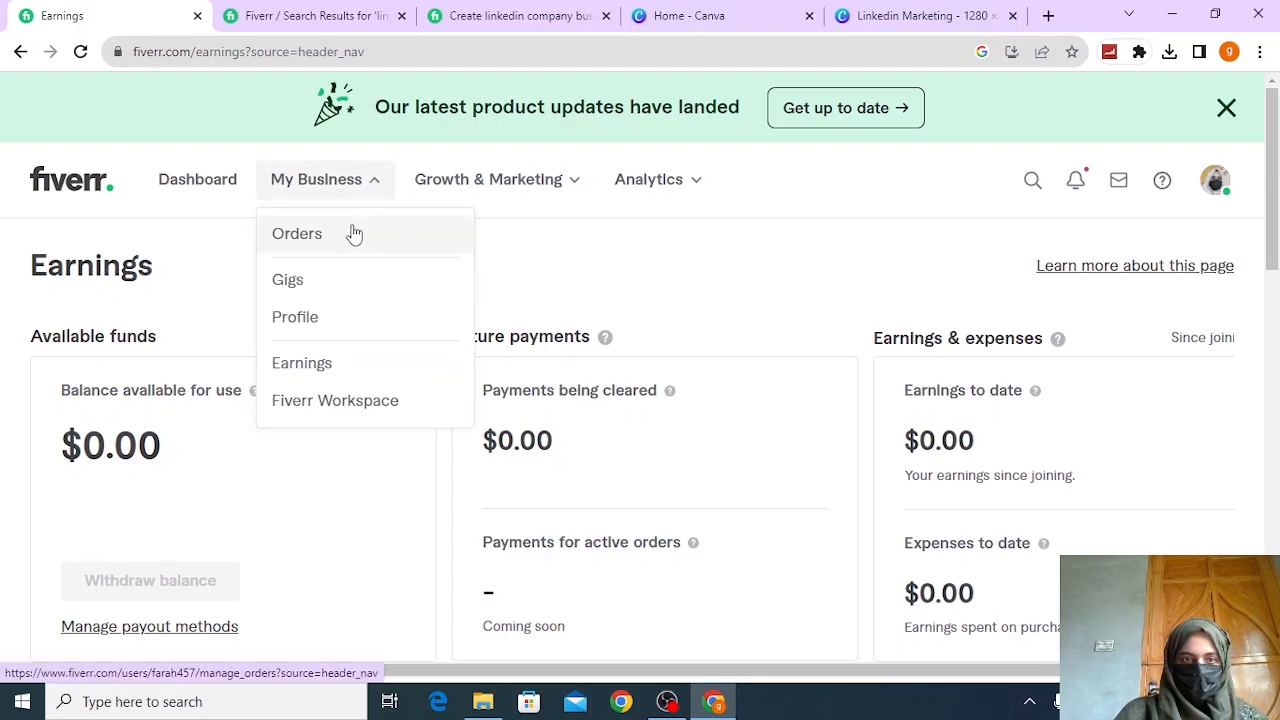
left_click(353, 234)
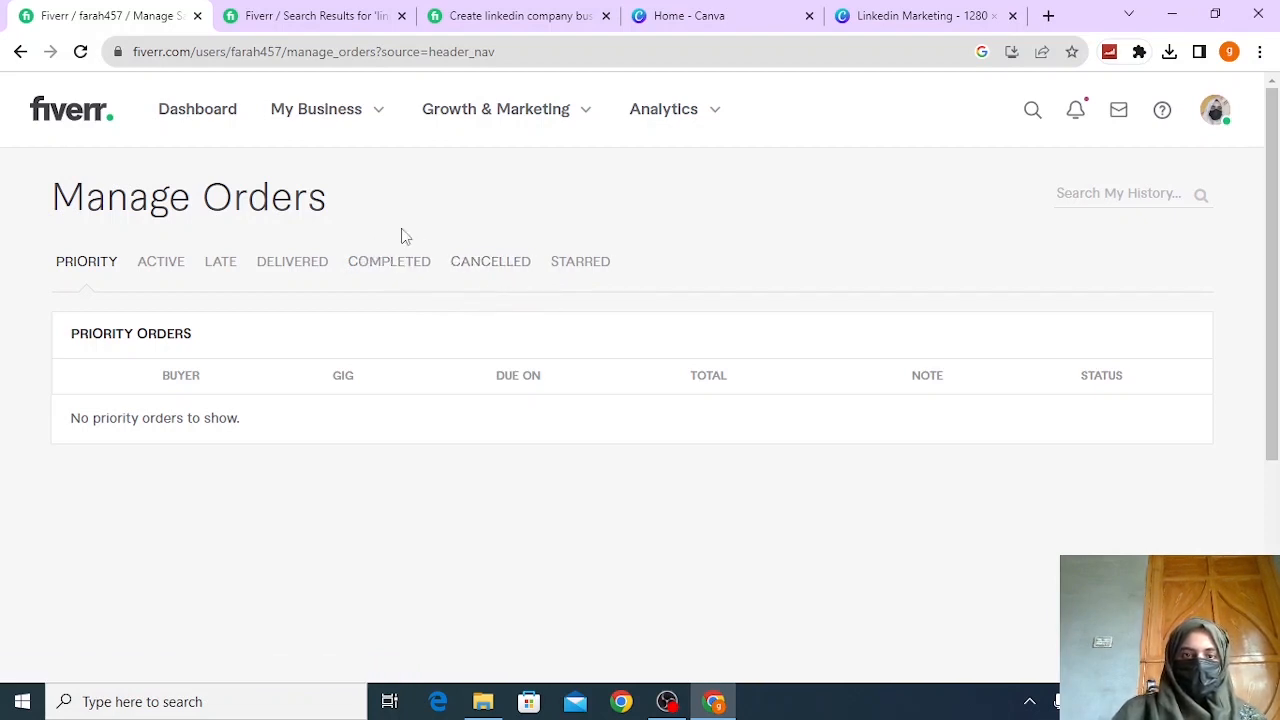
Open the seller profile and look through the active gigs, including the newly published LinkedIn gig
left_click(320, 117)
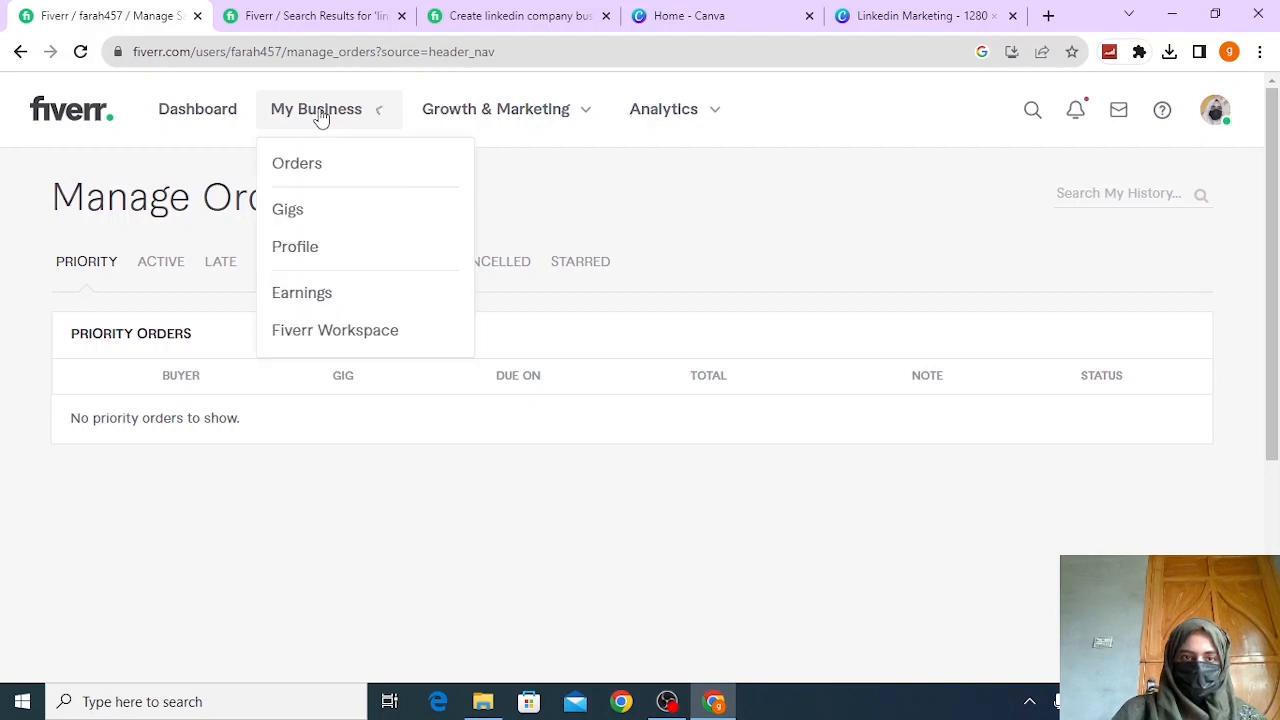
left_click(369, 250)
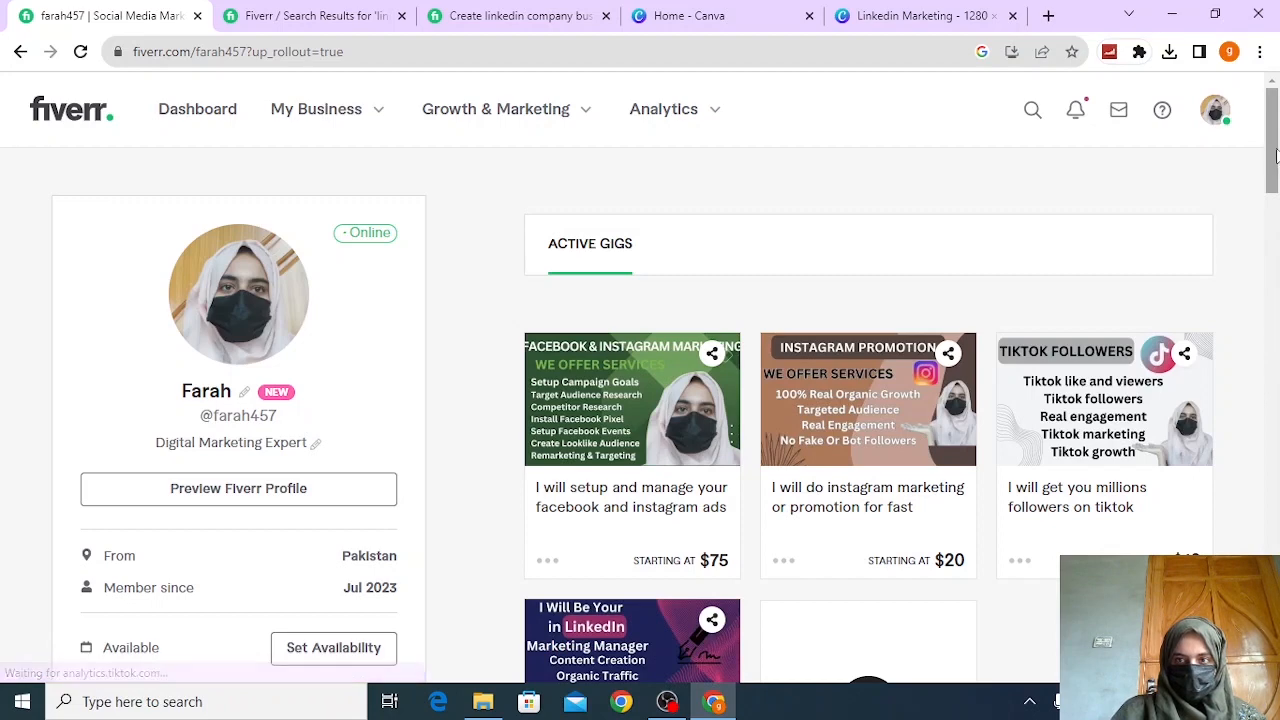
left_click_drag(1275, 155, 1275, 205)
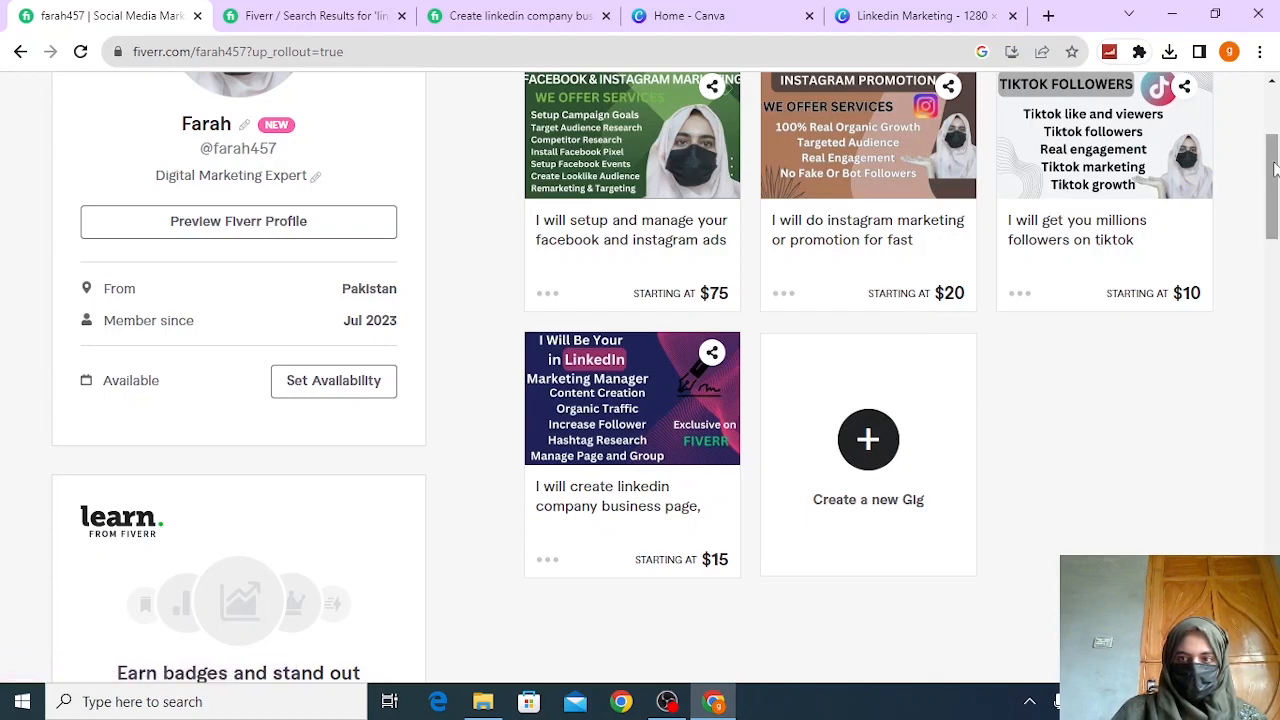
Look over the growth and marketing options and the analytics options available to the seller account
left_click_drag(1275, 170, 1275, 124)
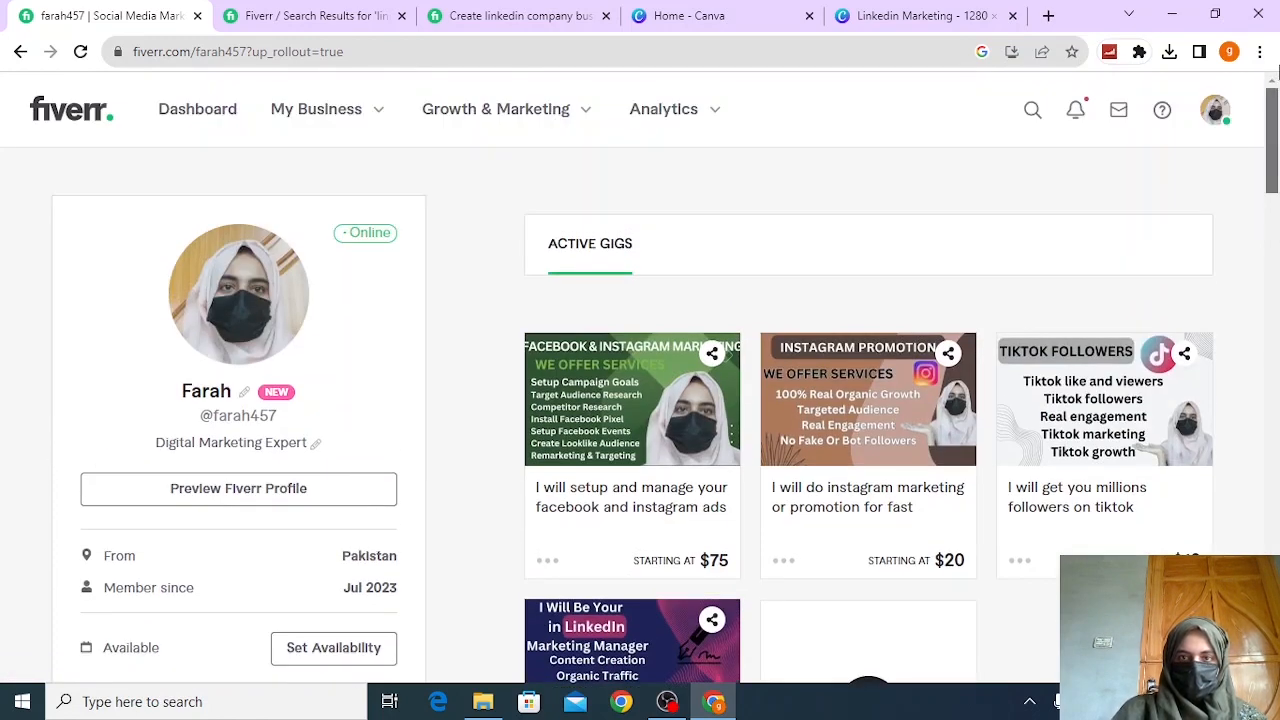
left_click(504, 118)
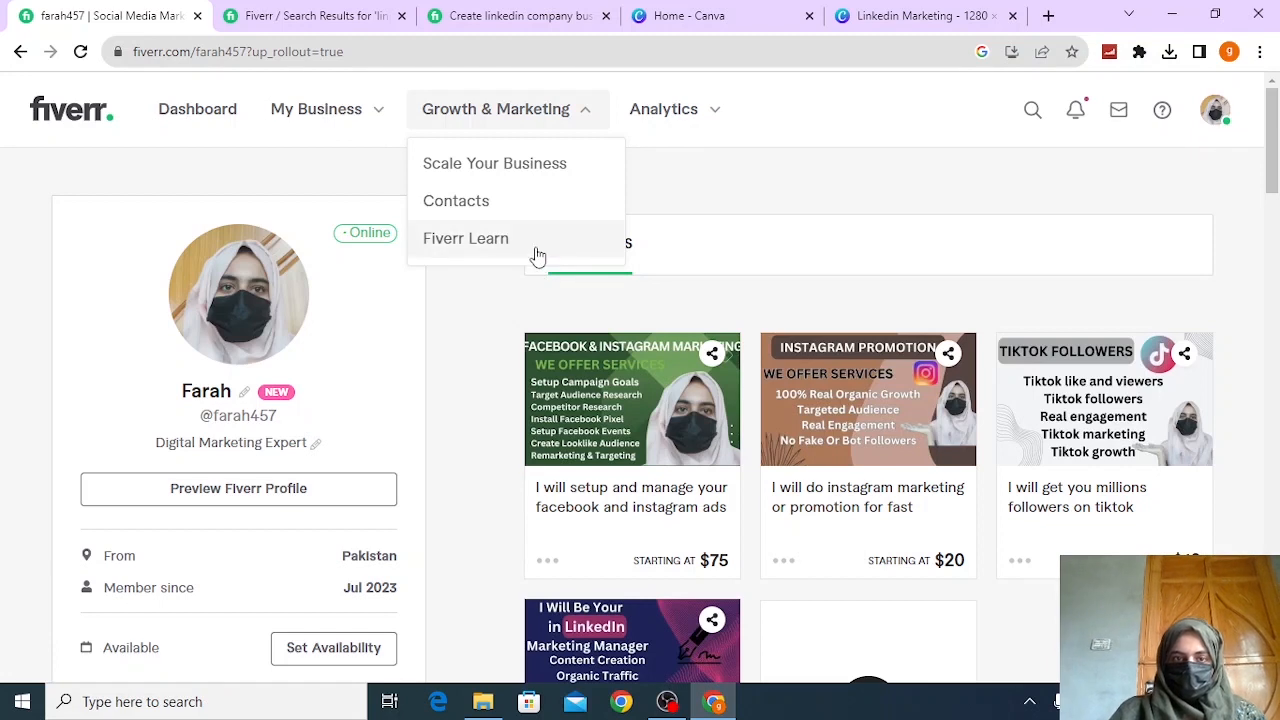
left_click(688, 122)
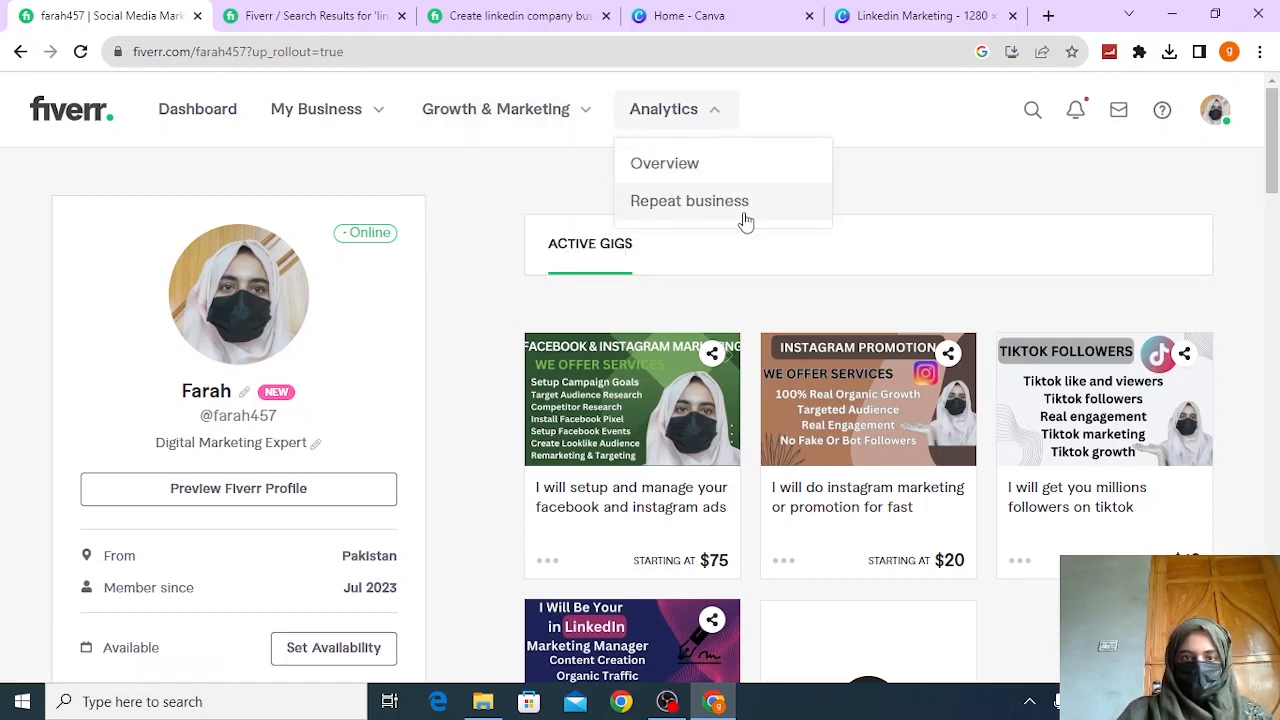
left_click(516, 191)
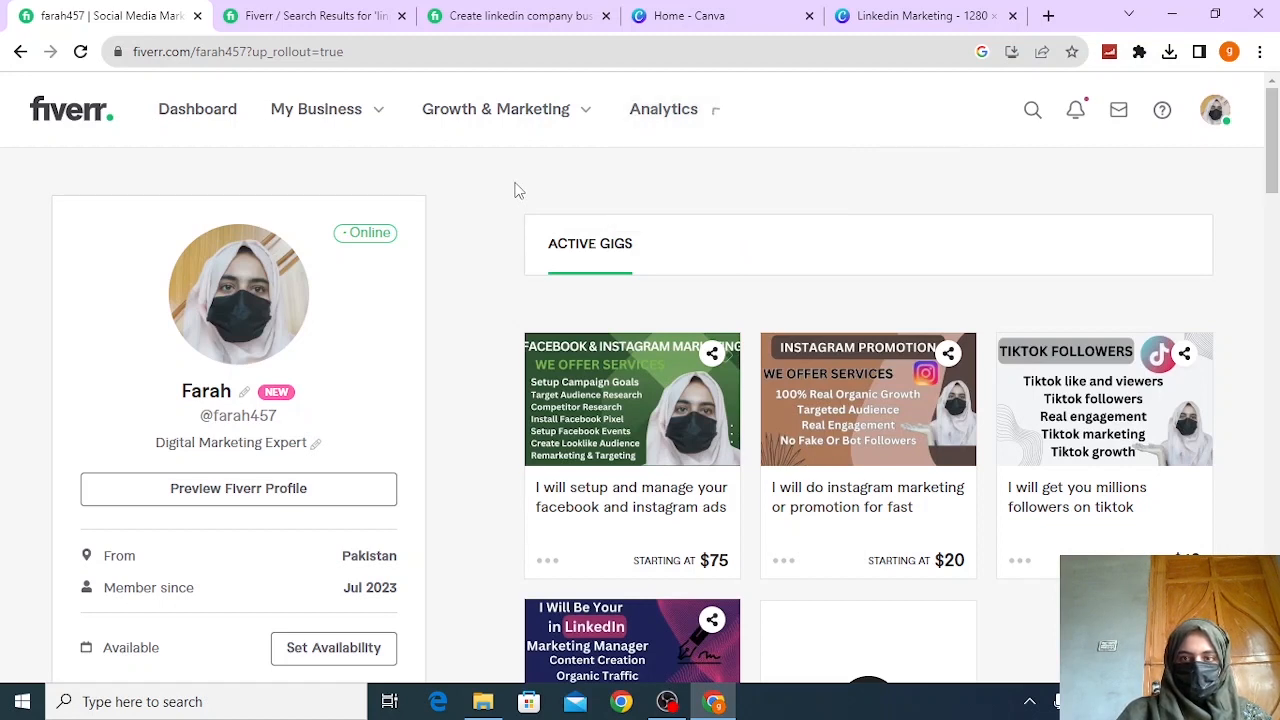
Check the seller account's message inbox and its notifications
left_click(1122, 113)
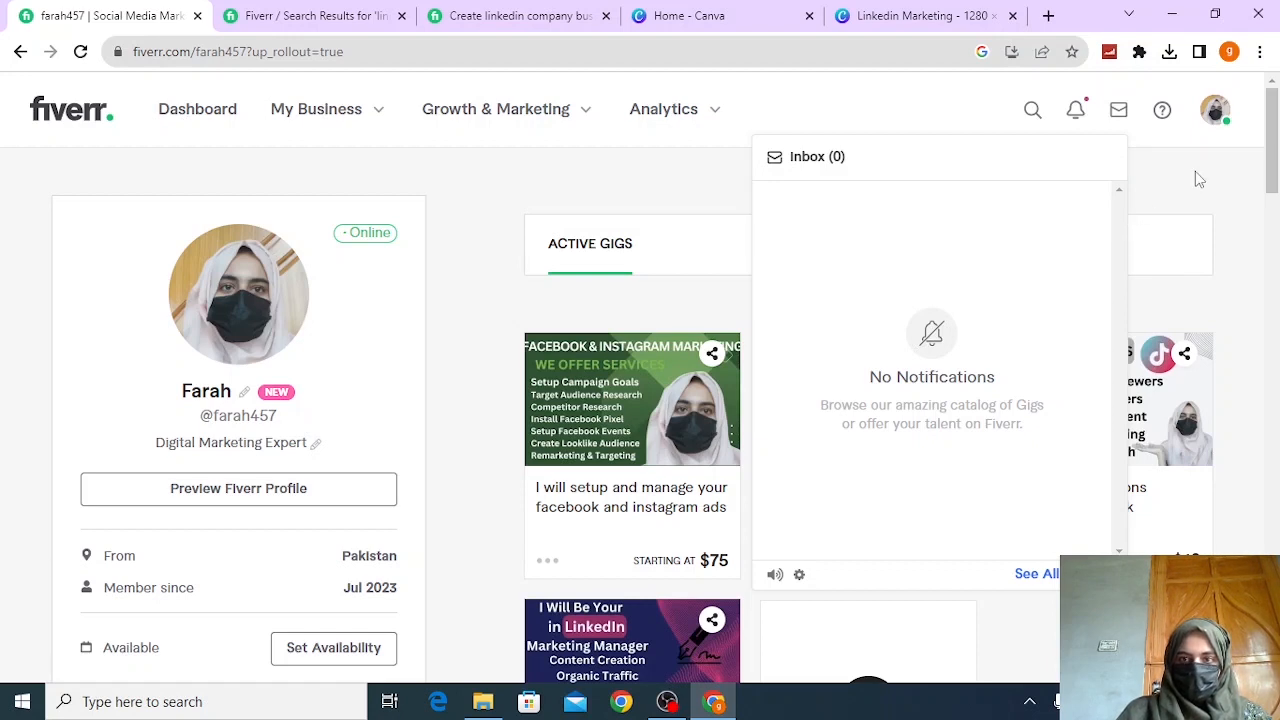
left_click(1073, 113)
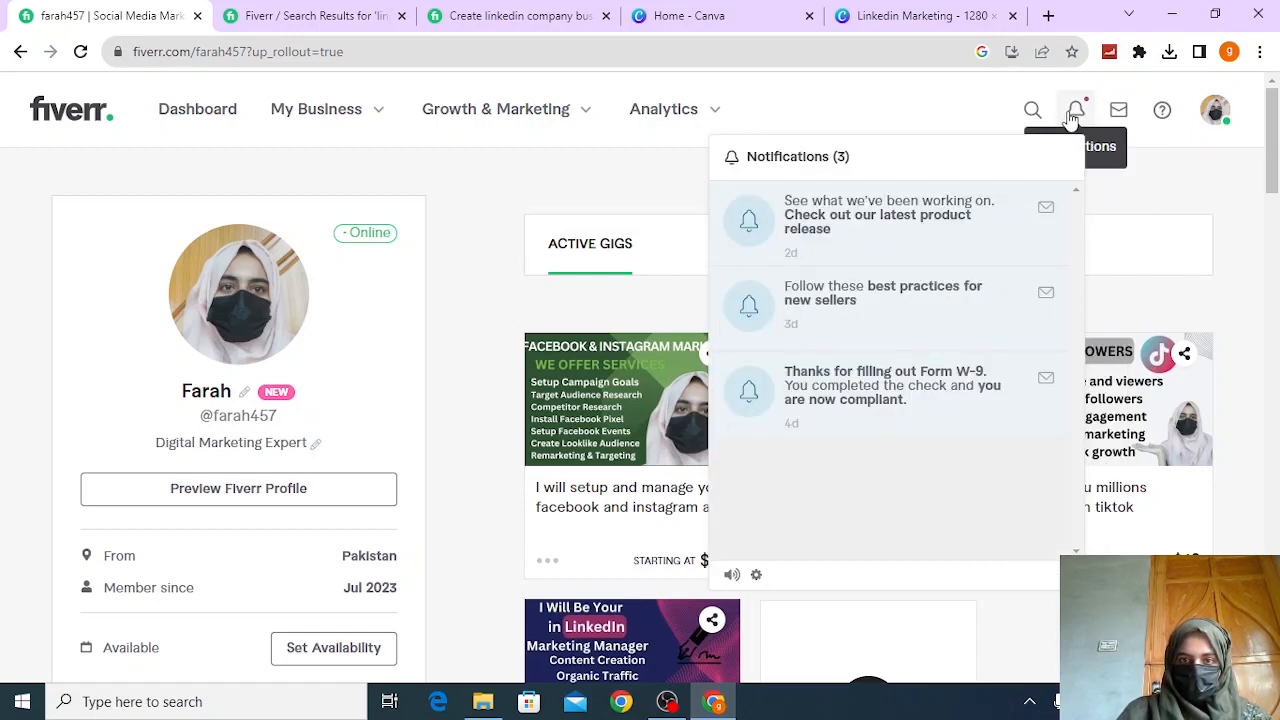
left_click(1149, 210)
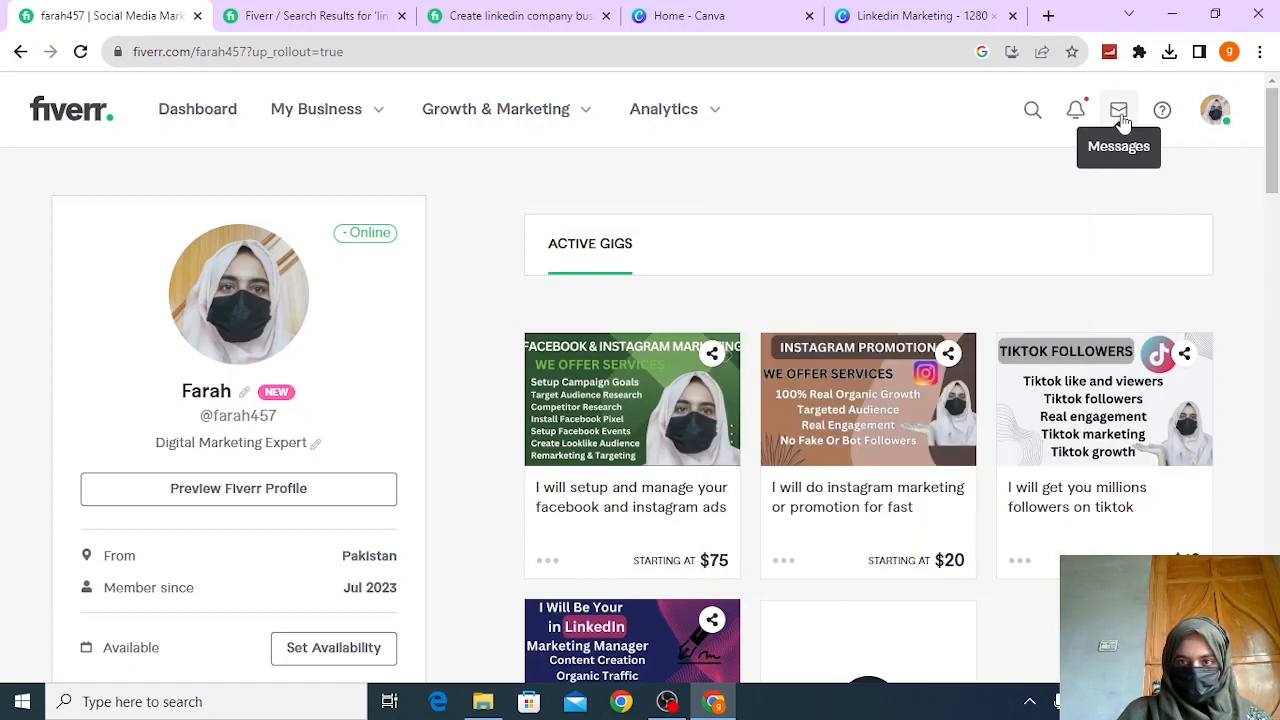
View the search for orders, conversations, pages or resources, and review the account options such as profile, settings and billing
left_click(1036, 111)
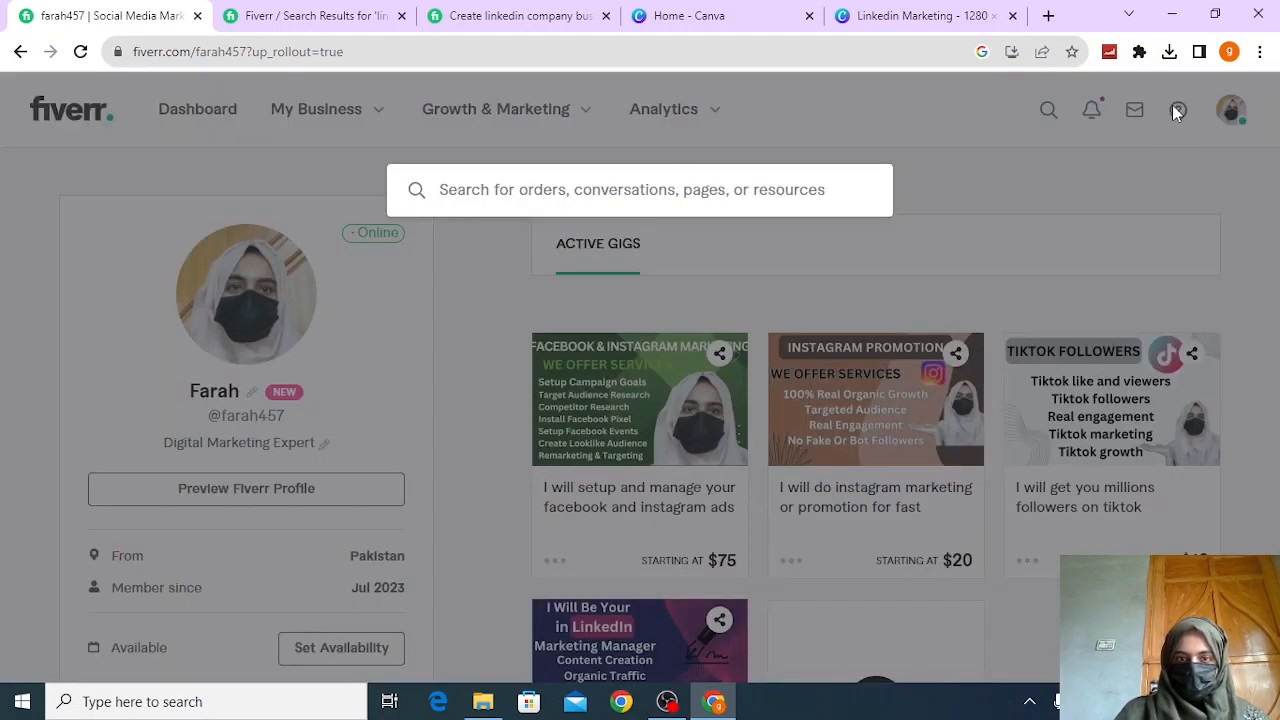
left_click(941, 200)
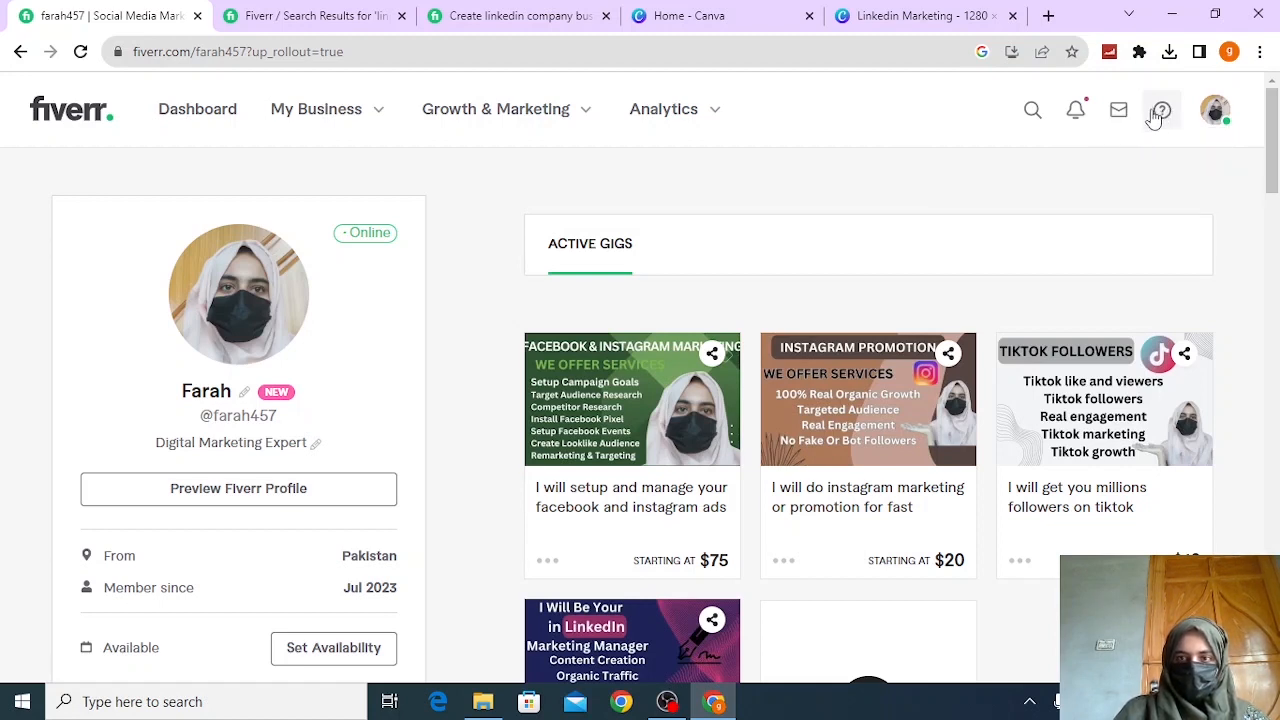
left_click(1216, 120)
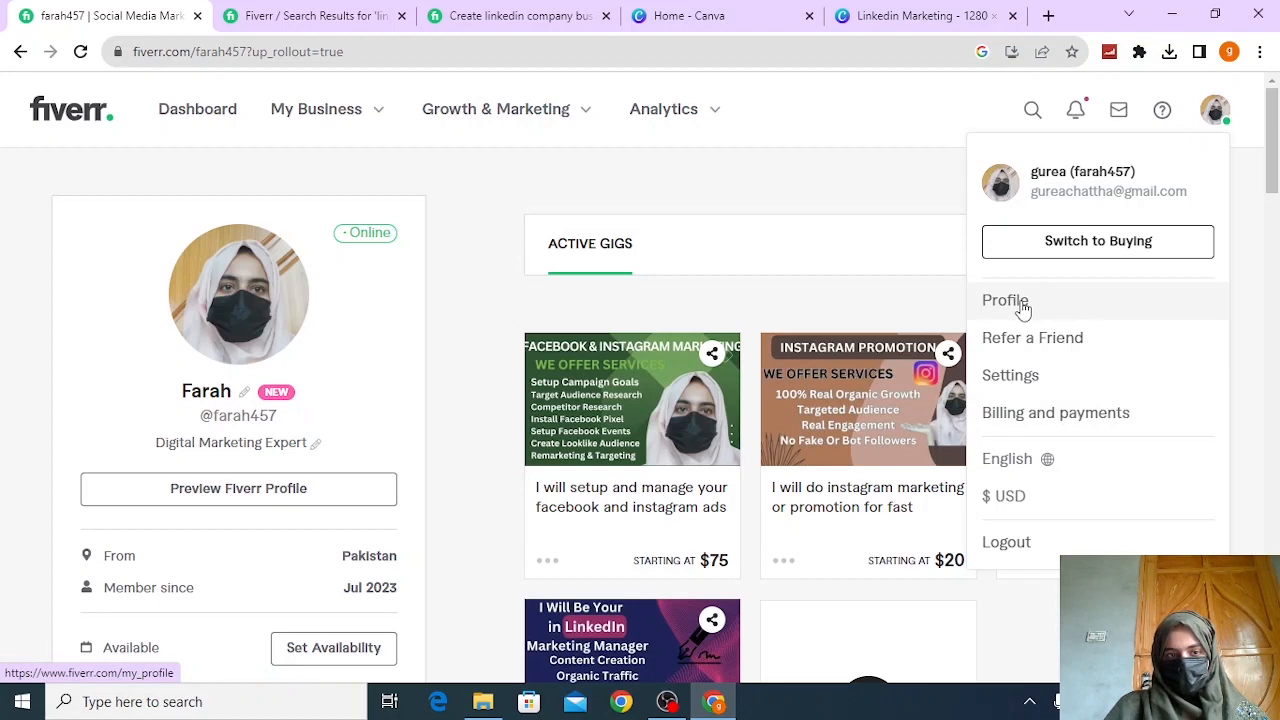
left_click(558, 197)
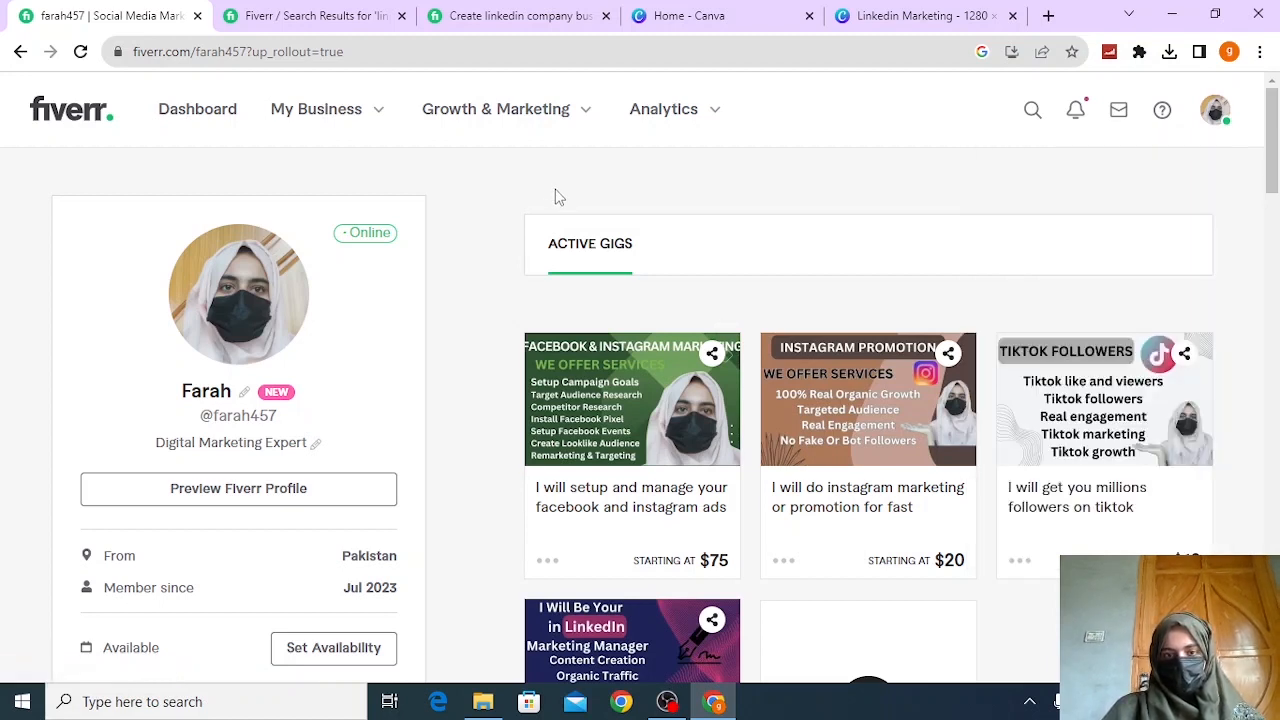